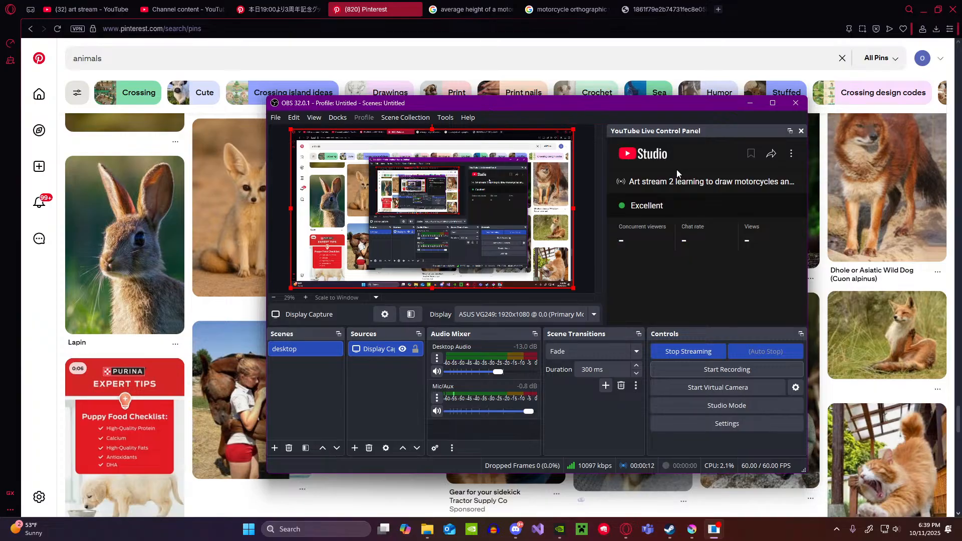
# Step: Minimise the streaming window, reload the YouTube results for "art stream" and filter them to live broadcasts
pyautogui.click(750, 104)
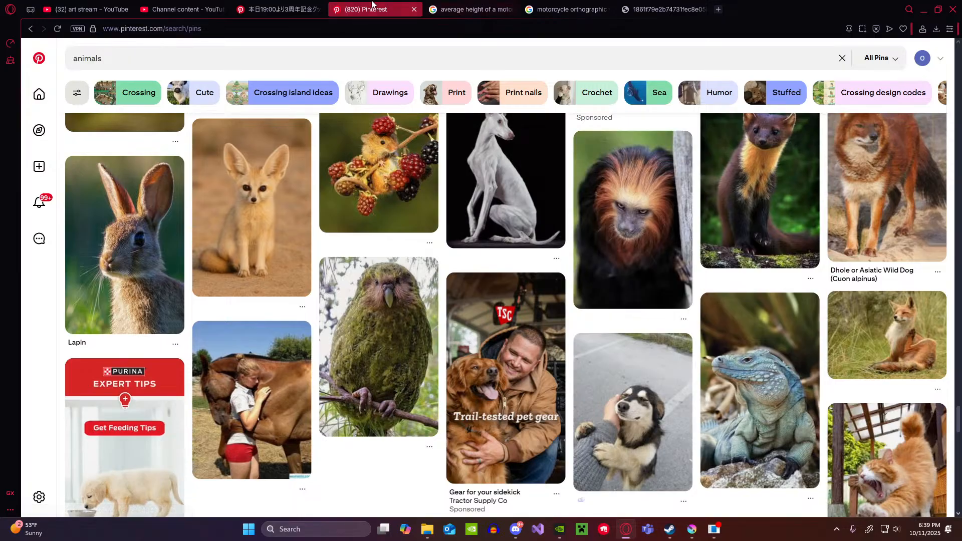
pyautogui.click(214, 4)
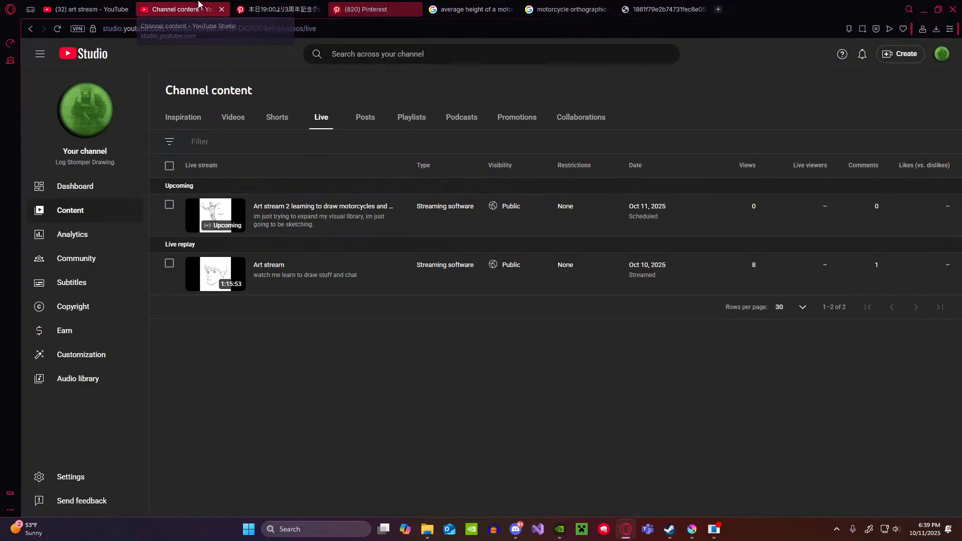
pyautogui.click(126, 5)
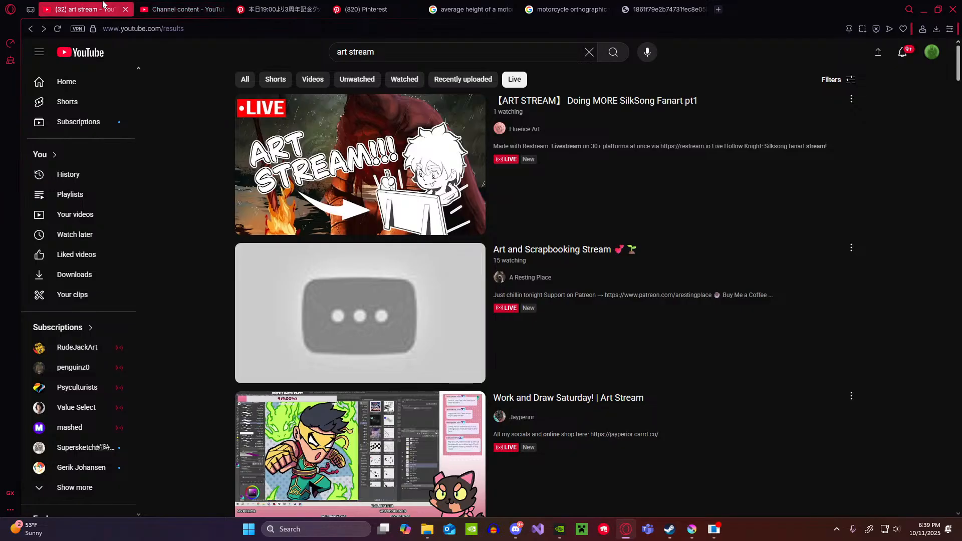
pyautogui.click(60, 28)
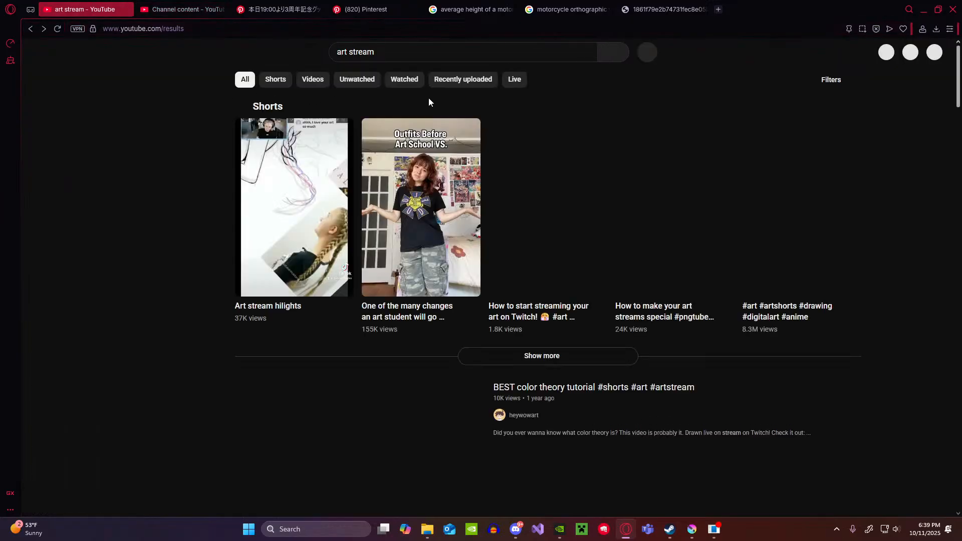
pyautogui.click(520, 78)
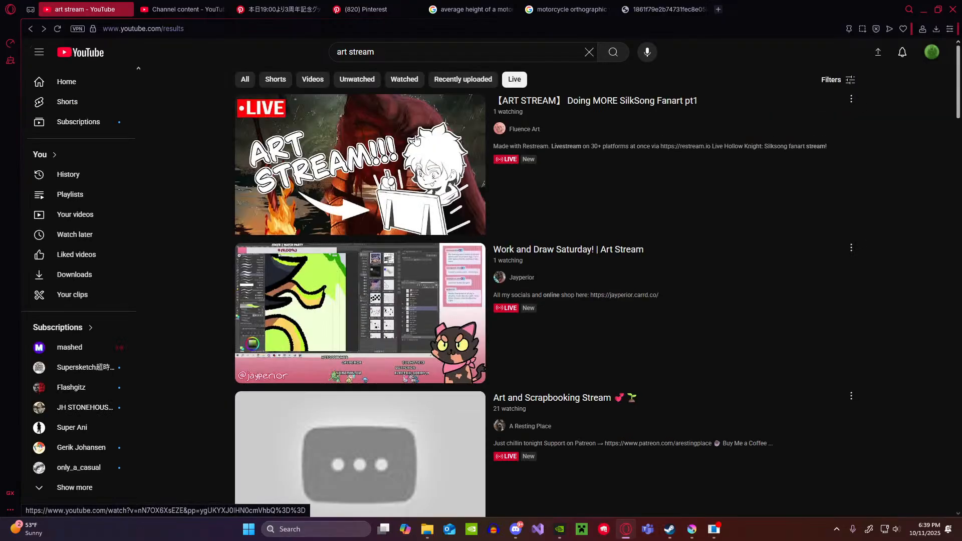
# Step: Look through the live "art stream" results on YouTube for the channel's own stream and close that page
pyautogui.scroll(-4, 394, 176)
pyautogui.scroll(-20, 393, 176)
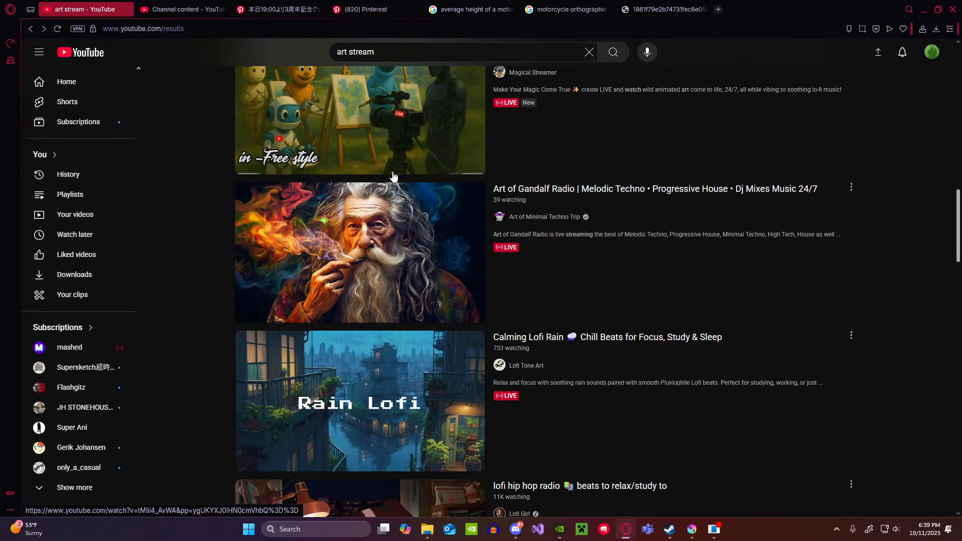
pyautogui.scroll(-20, 391, 179)
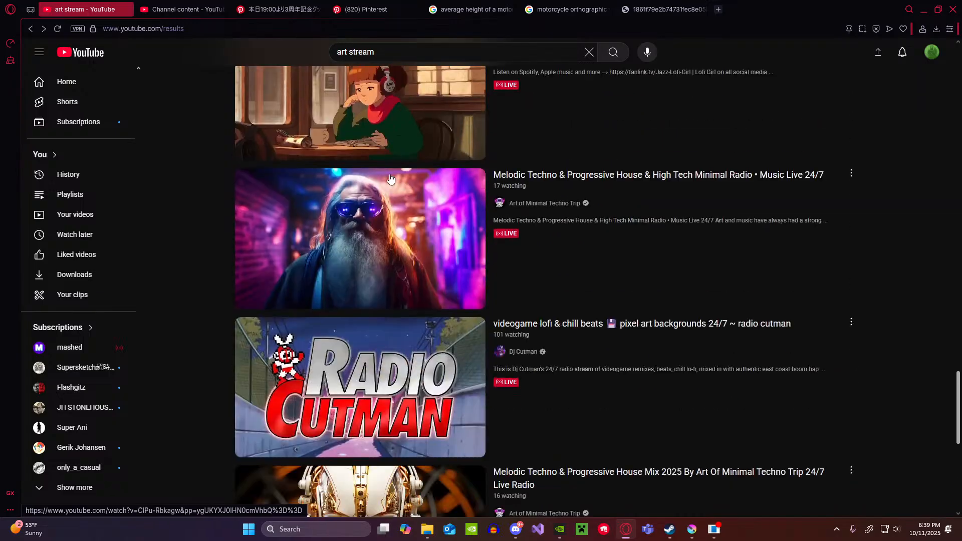
pyautogui.scroll(-18, 389, 179)
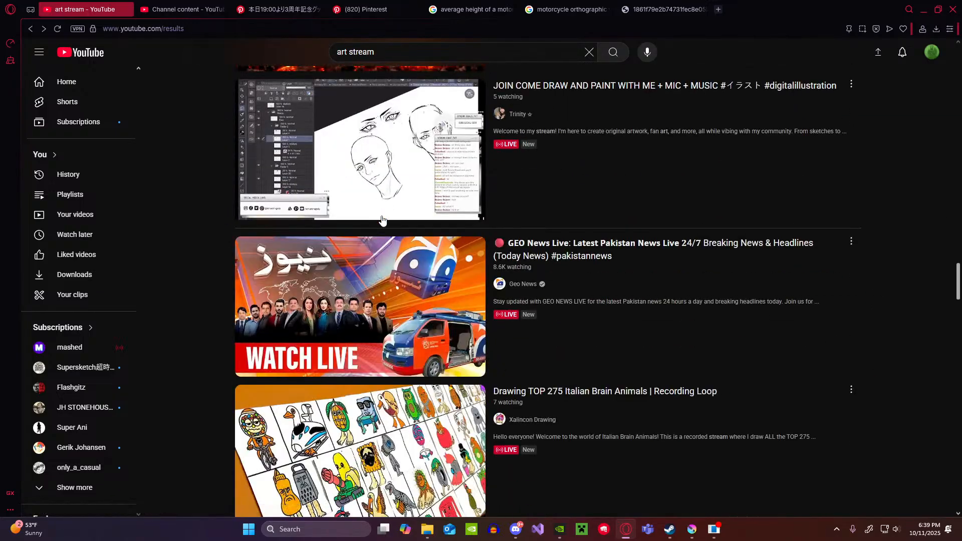
pyautogui.scroll(-20, 382, 221)
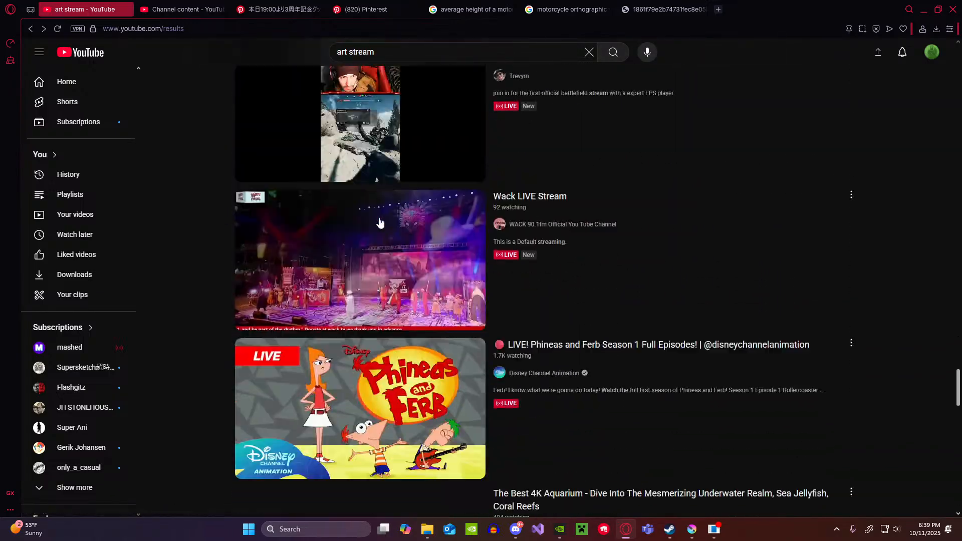
pyautogui.scroll(-18, 379, 224)
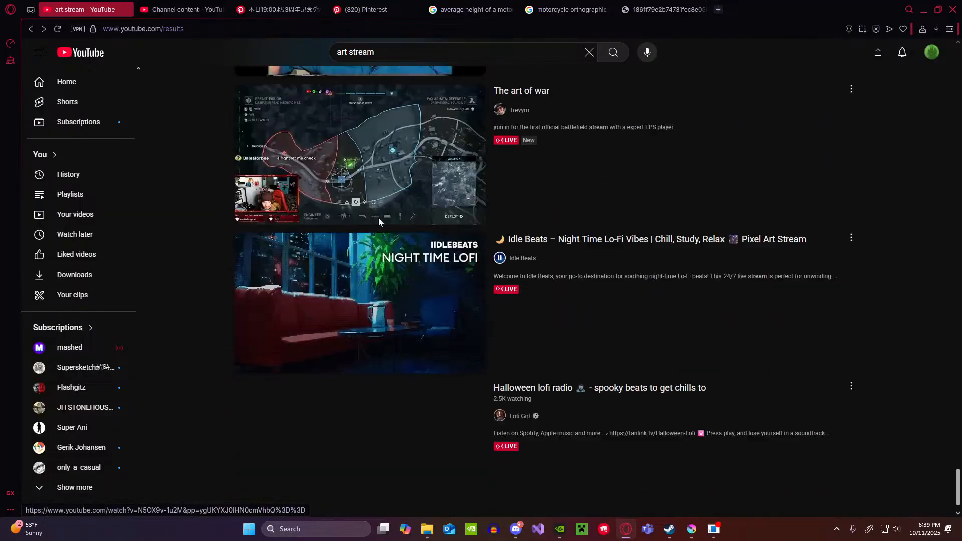
pyautogui.scroll(-15, 380, 227)
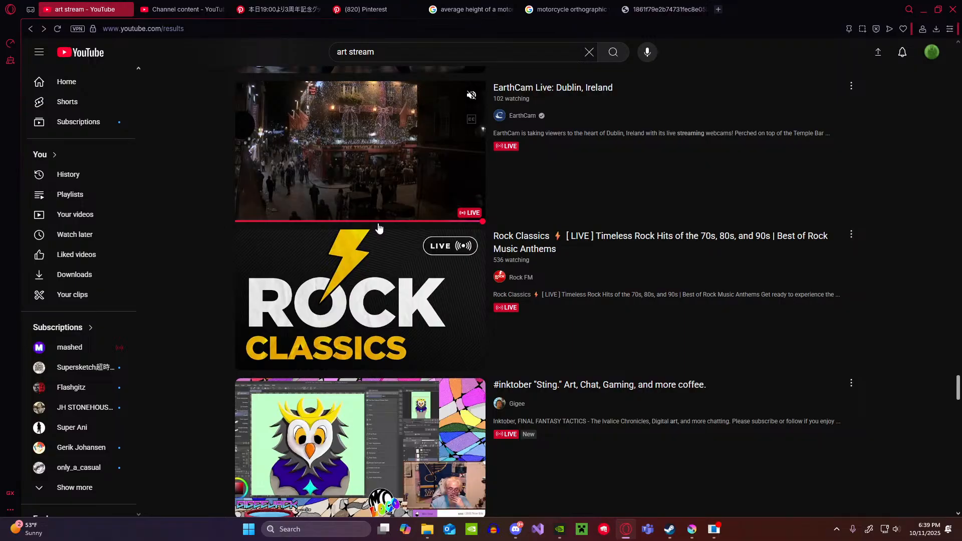
pyautogui.click(126, 9)
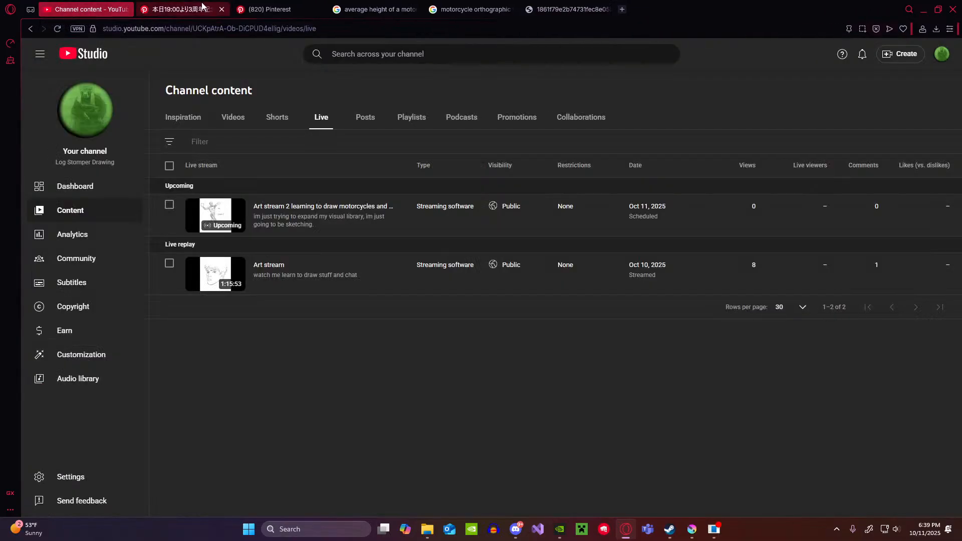
# Step: Browse the Pinterest search results for "animals" for drawing references
pyautogui.click(266, 9)
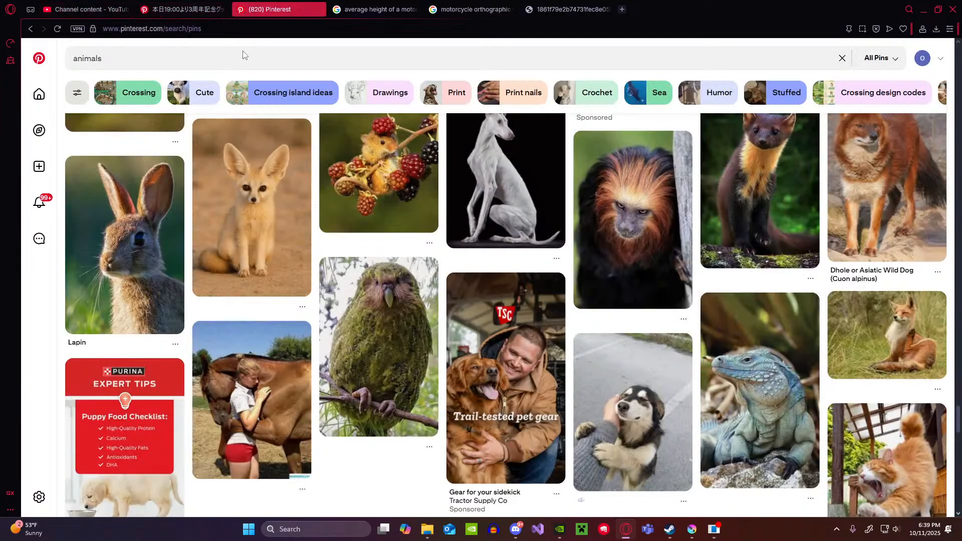
pyautogui.scroll(-4, 399, 287)
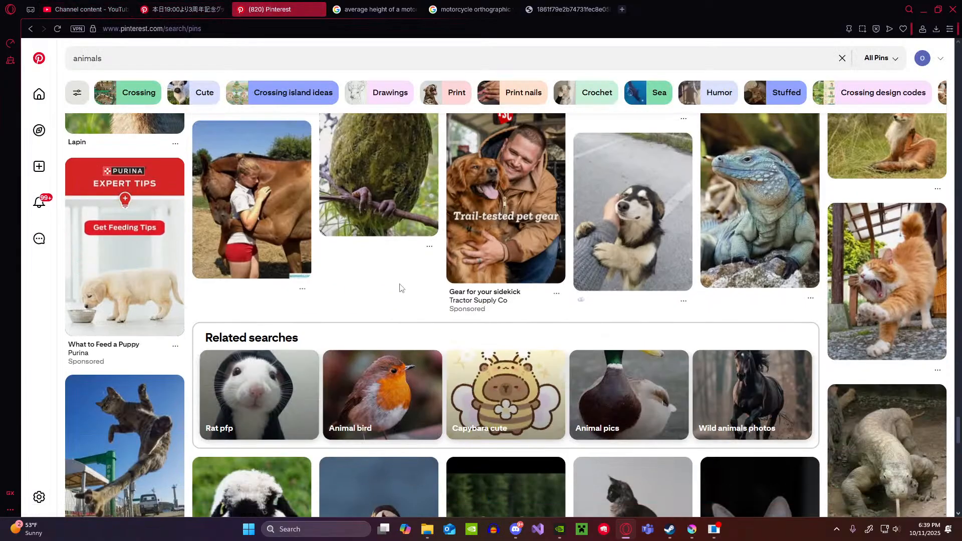
pyautogui.scroll(9, 400, 285)
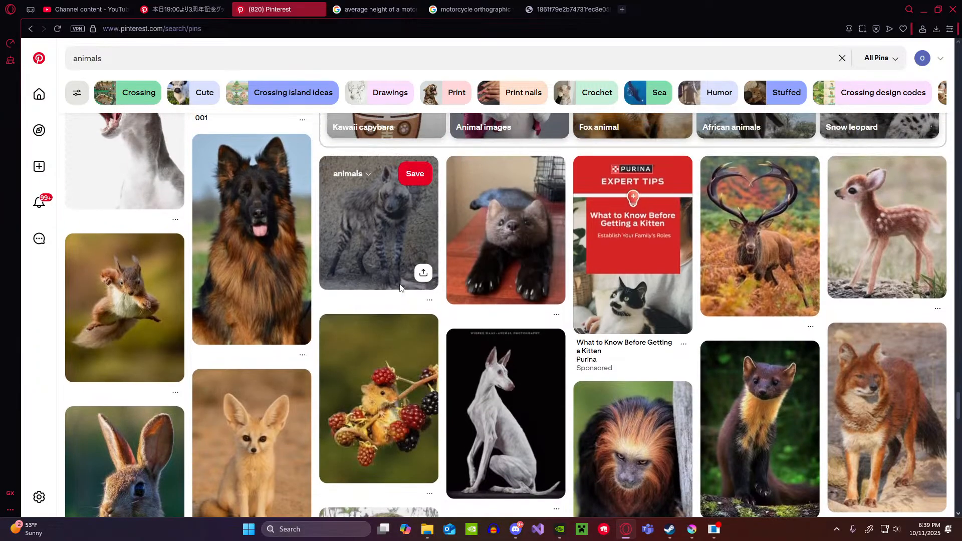
# Step: Switch to Krita and create a new 3480 by 2160 px document in XYZ/Alpha with 32-bit float depth
pyautogui.click(692, 530)
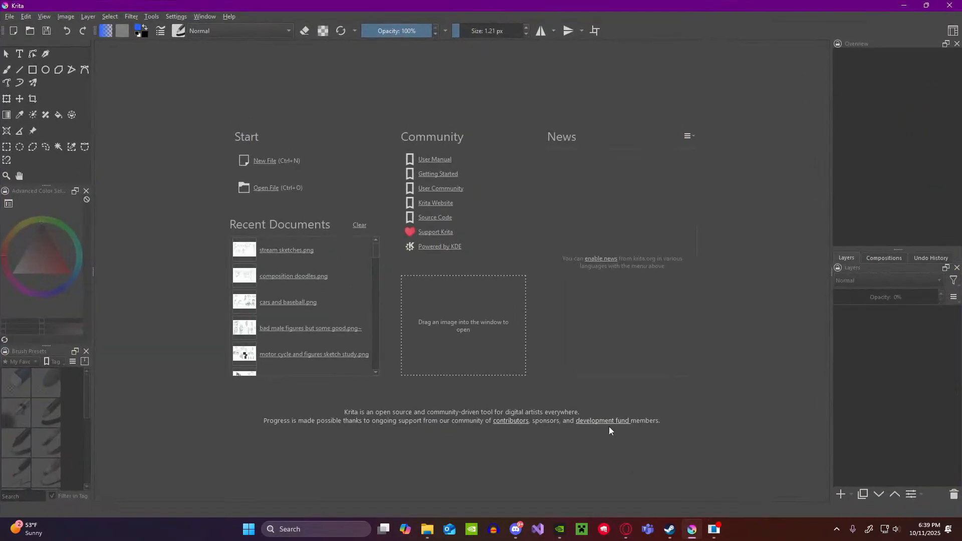
pyautogui.click(264, 162)
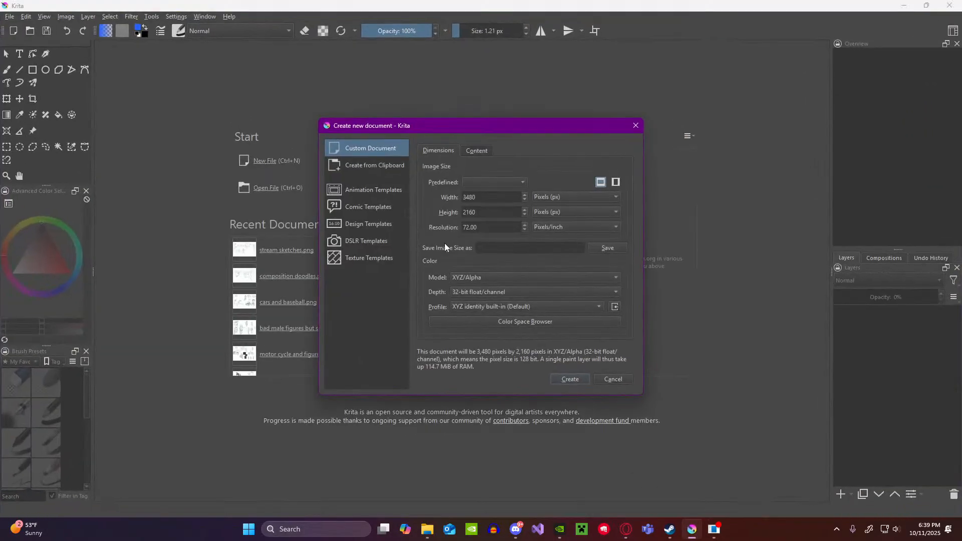
pyautogui.click(570, 380)
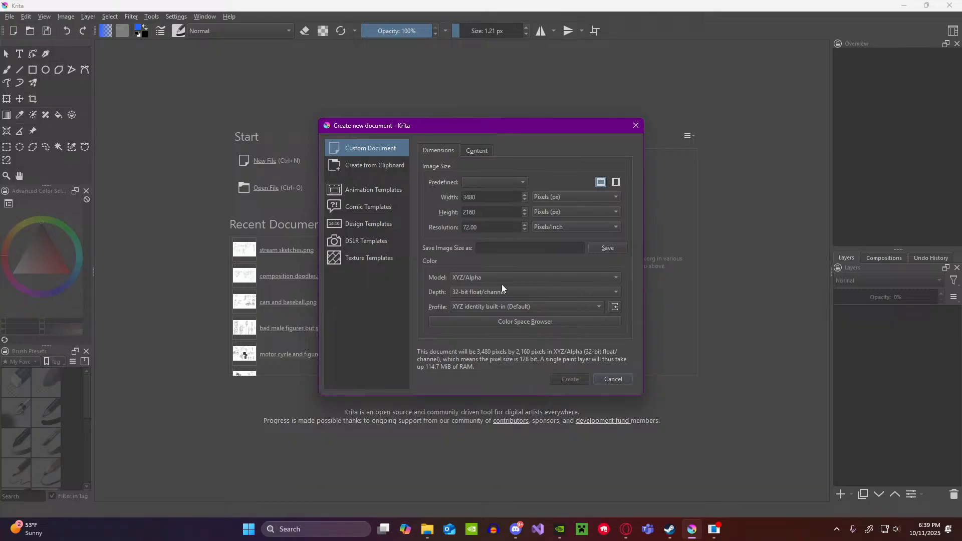
# Step: Set the Basic-1 brush to 9.64 px and its colour to black, undoing the blue test stroke
pyautogui.scroll(-4, 333, 170)
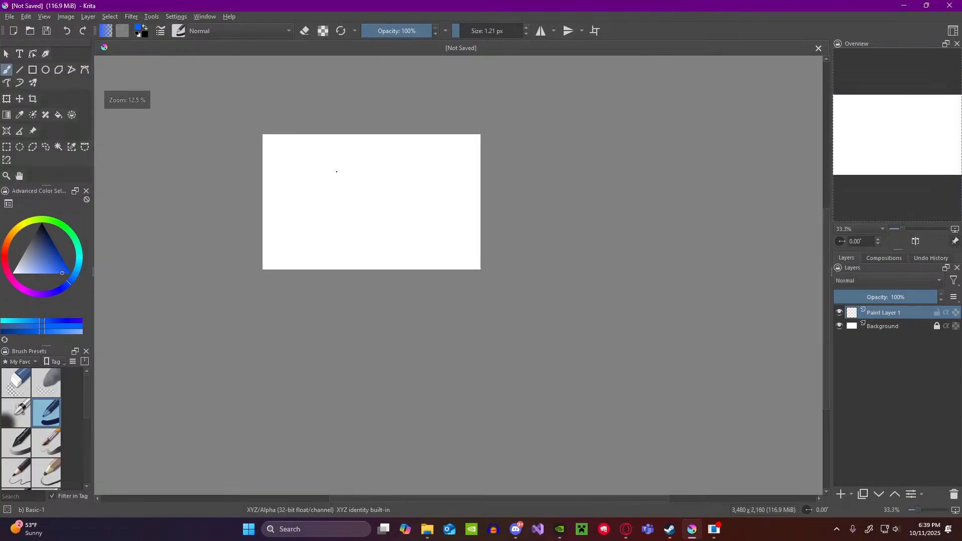
pyautogui.scroll(4, 270, 160)
pyautogui.moveTo(456, 27); pyautogui.dragTo(468, 31)
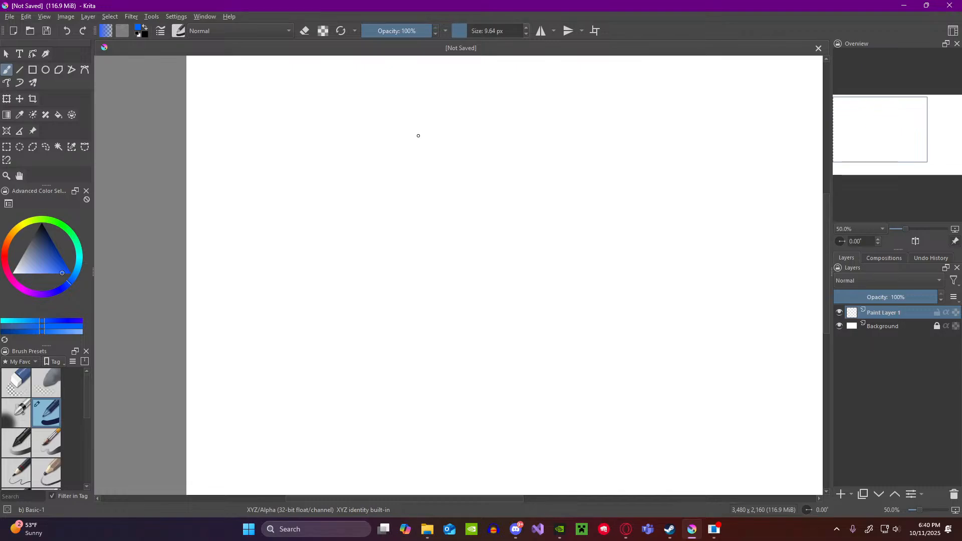
pyautogui.scroll(-4, 419, 135)
pyautogui.scroll(5, 410, 151)
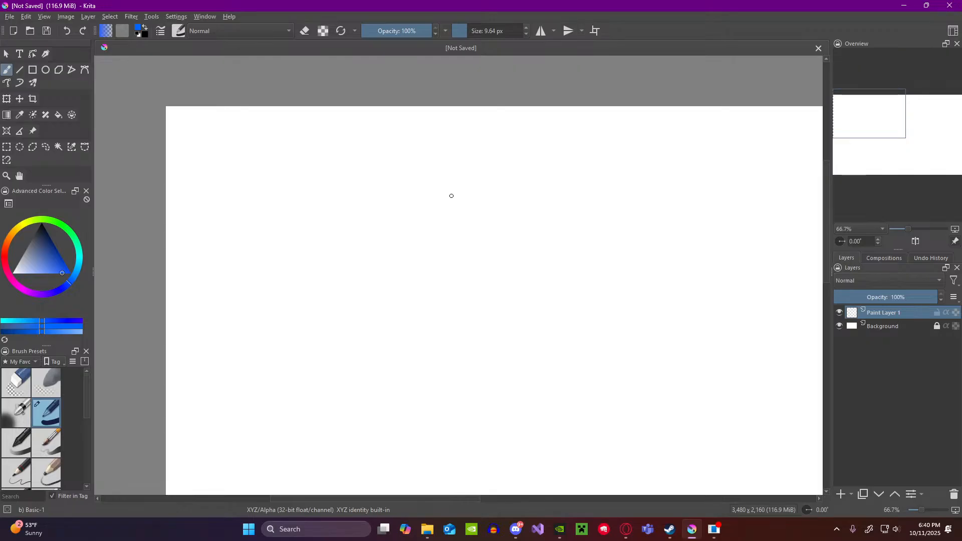
pyautogui.moveTo(429, 240); pyautogui.dragTo(476, 191)
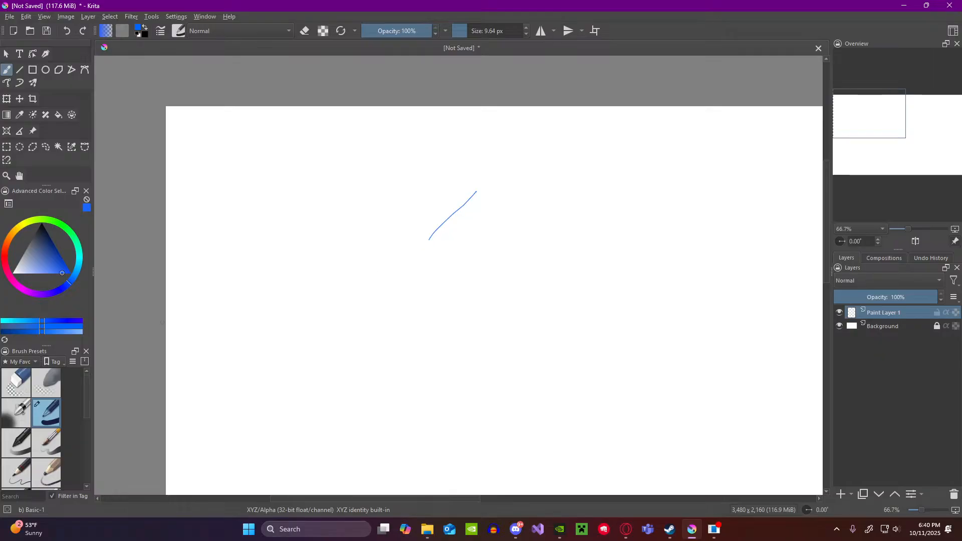
pyautogui.moveTo(46, 247); pyautogui.dragTo(50, 209)
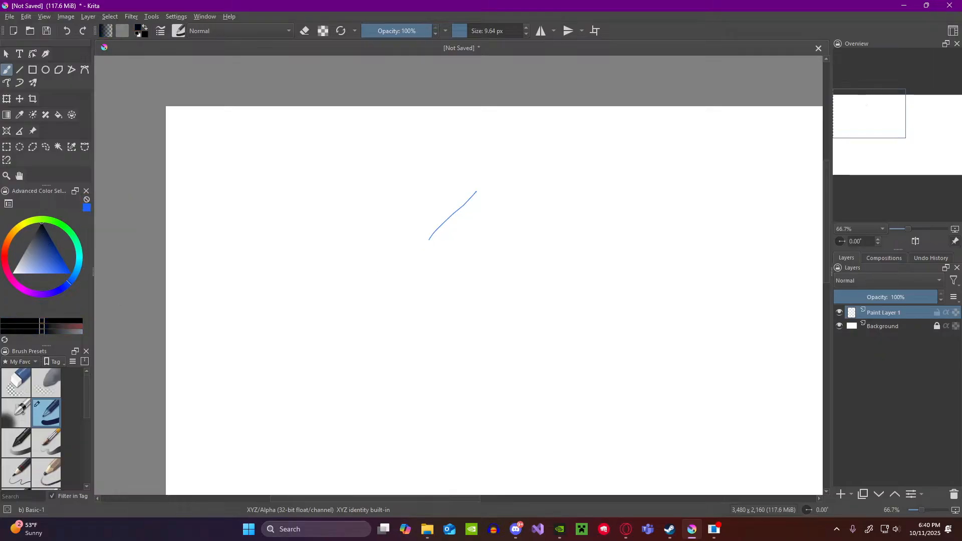
pyautogui.click(67, 31)
# Step: Draw a fan of six long black warm-up lines, from steep to nearly horizontal, across the canvas
pyautogui.moveTo(400, 303); pyautogui.dragTo(535, 184)
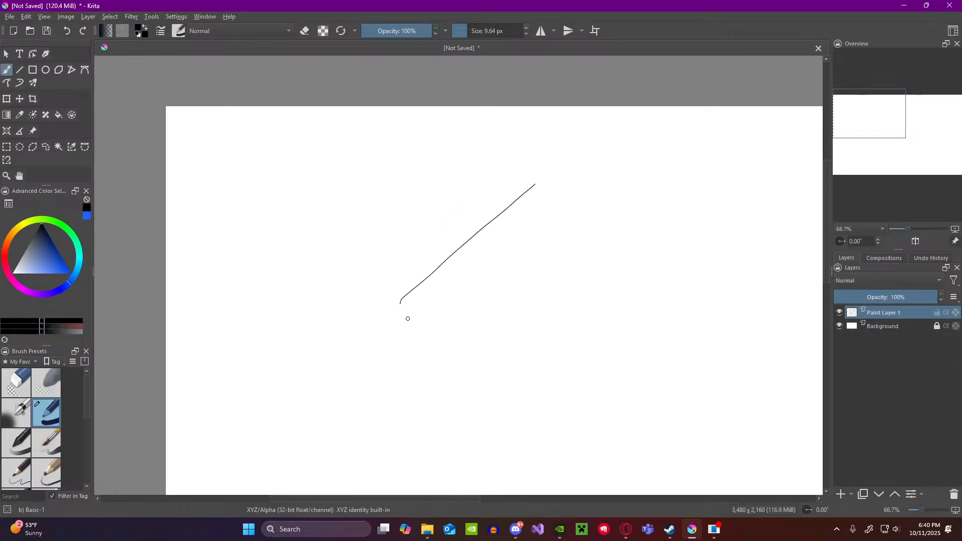
pyautogui.moveTo(404, 326); pyautogui.dragTo(568, 202)
pyautogui.moveTo(405, 356); pyautogui.dragTo(636, 211)
pyautogui.moveTo(415, 377); pyautogui.dragTo(707, 235)
pyautogui.moveTo(441, 387); pyautogui.dragTo(764, 262)
pyautogui.moveTo(468, 400); pyautogui.dragTo(782, 320)
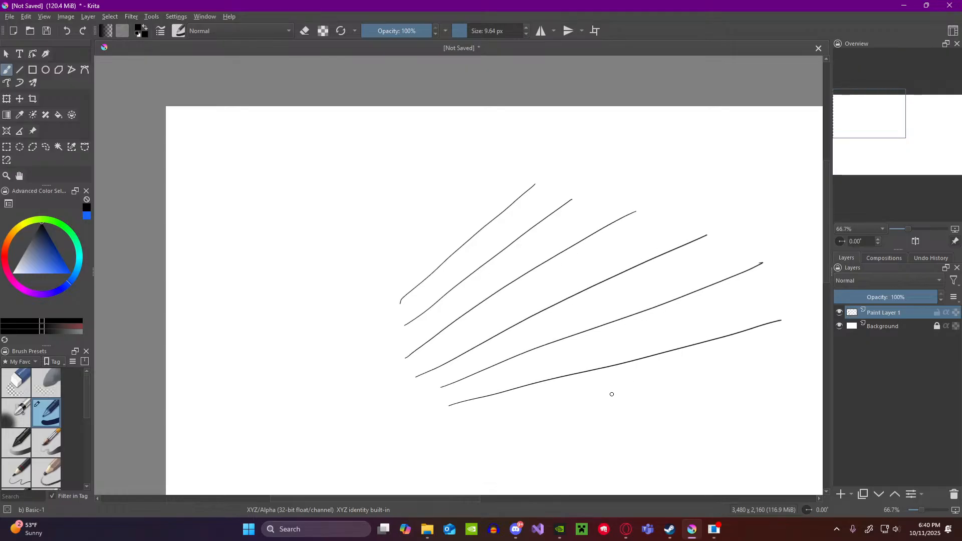
# Step: Extend the fan with five steeper lines on its left side, ending with a nearly vertical one
pyautogui.moveTo(385, 301); pyautogui.dragTo(481, 172)
pyautogui.moveTo(330, 312); pyautogui.dragTo(418, 159)
pyautogui.moveTo(297, 322); pyautogui.dragTo(352, 164)
pyautogui.moveTo(262, 317); pyautogui.dragTo(296, 168)
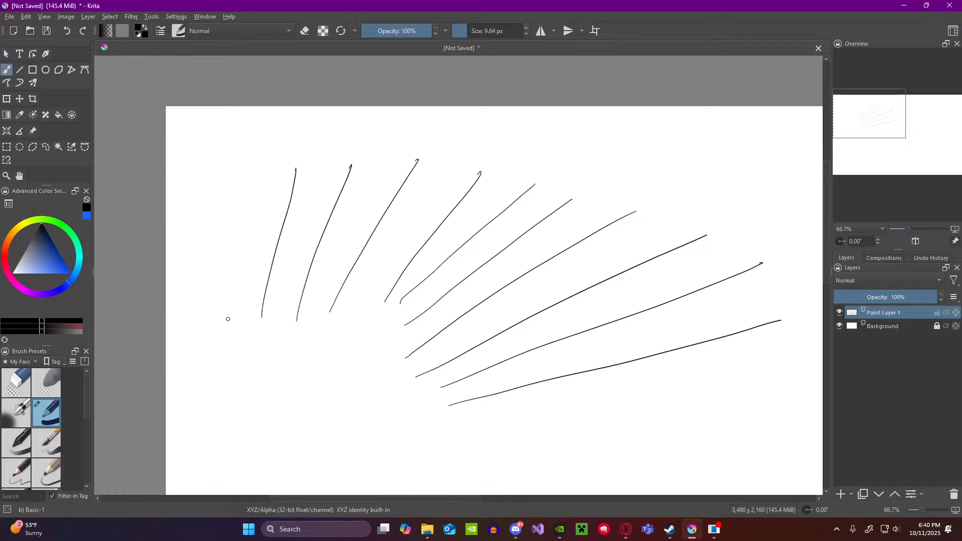
pyautogui.moveTo(228, 319); pyautogui.dragTo(223, 191)
# Step: Draw four concentric arcs across the fan of lines, from its inner ends outward, to form a curved grid
pyautogui.moveTo(235, 316)
pyautogui.mouseDown()
pyautogui.moveTo(317, 308)
pyautogui.moveTo(462, 398)
pyautogui.mouseUp()
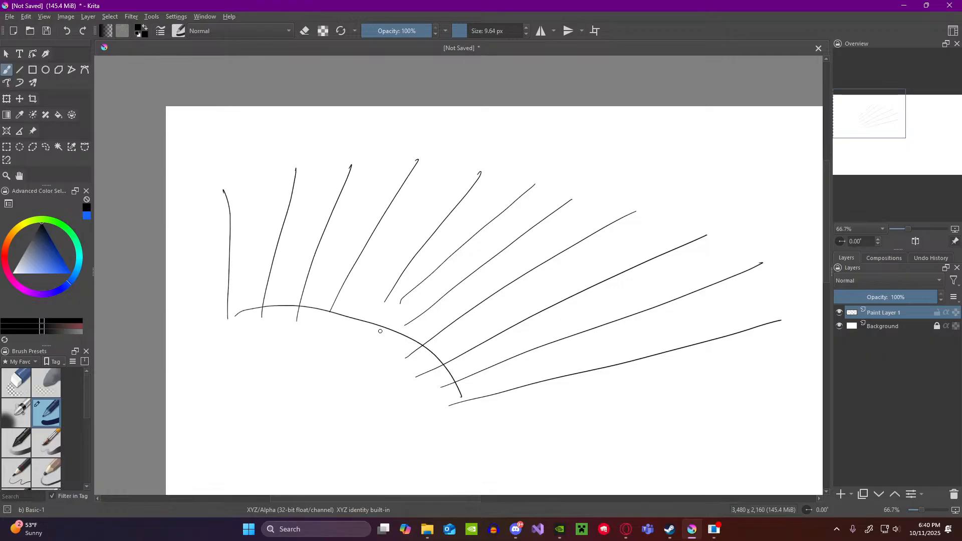
pyautogui.moveTo(221, 281)
pyautogui.mouseDown()
pyautogui.moveTo(405, 287)
pyautogui.moveTo(531, 400)
pyautogui.mouseUp()
pyautogui.moveTo(226, 235)
pyautogui.mouseDown()
pyautogui.moveTo(363, 217)
pyautogui.moveTo(639, 371)
pyautogui.mouseUp()
pyautogui.moveTo(206, 212)
pyautogui.mouseDown()
pyautogui.moveTo(234, 200)
pyautogui.moveTo(571, 200)
pyautogui.moveTo(783, 346)
pyautogui.mouseUp()
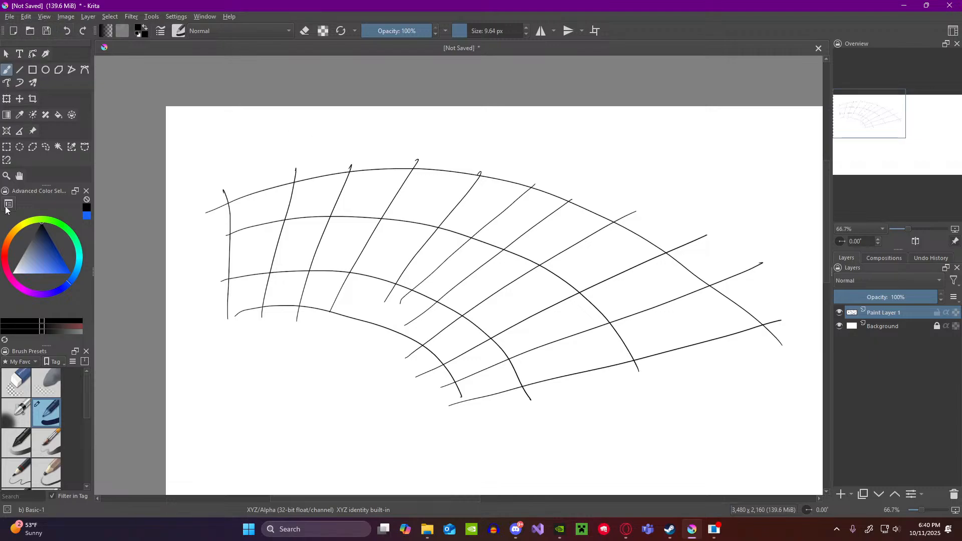
# Step: Erase the whole curved grid with the Eraser Circle brush at 356.74 px
pyautogui.click(19, 384)
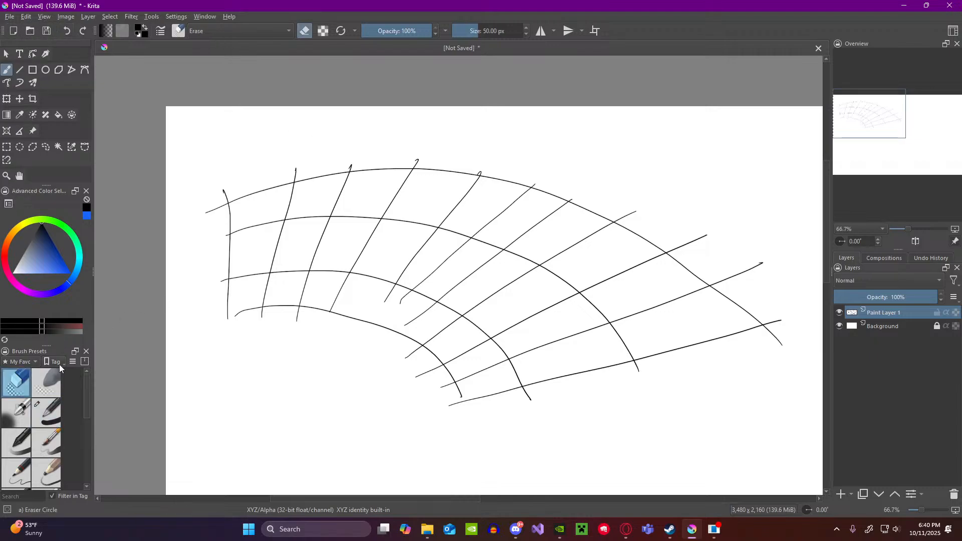
pyautogui.moveTo(473, 31); pyautogui.dragTo(501, 31)
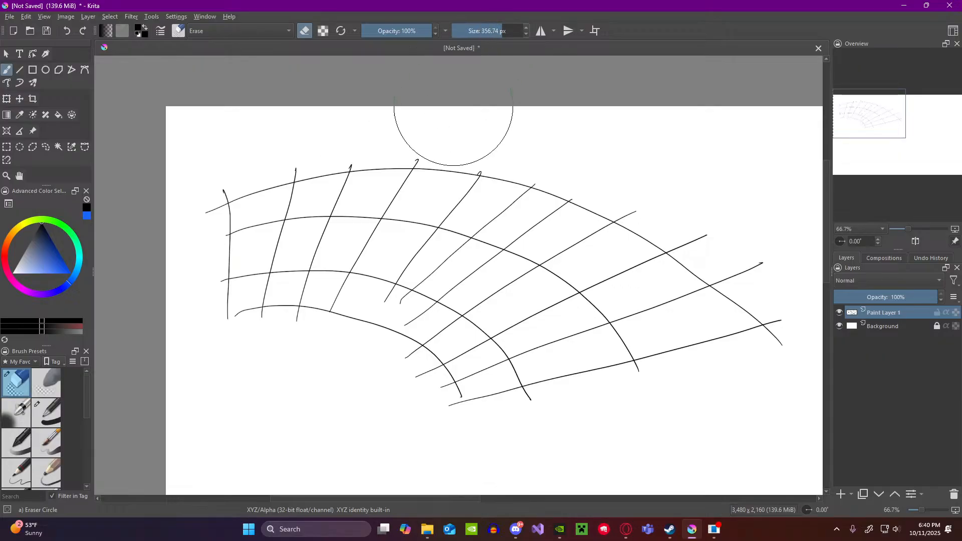
pyautogui.moveTo(451, 107)
pyautogui.mouseDown()
pyautogui.moveTo(343, 179)
pyautogui.moveTo(212, 235)
pyautogui.moveTo(418, 335)
pyautogui.moveTo(780, 453)
pyautogui.moveTo(491, 249)
pyautogui.moveTo(381, 199)
pyautogui.mouseUp()
pyautogui.click(760, 344)
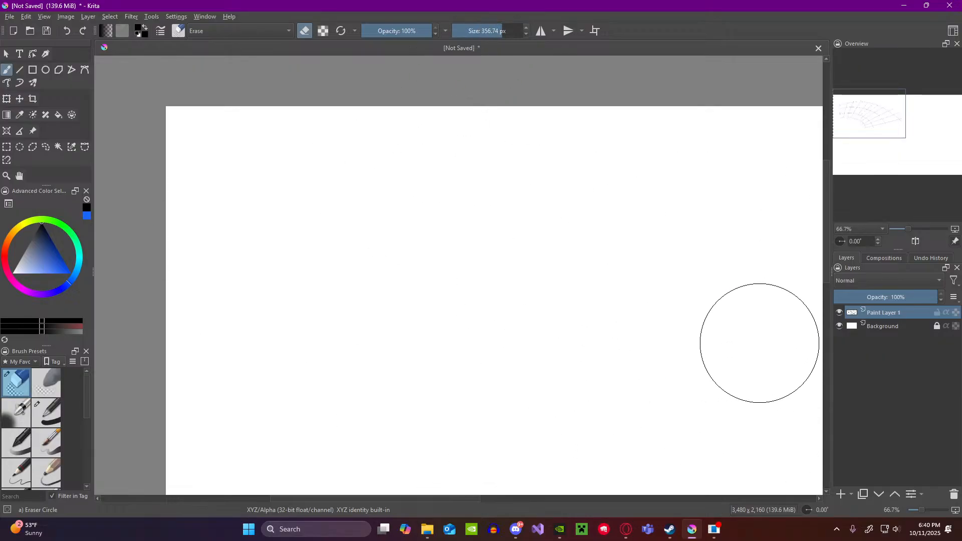
# Step: Sketch a cube seen from above near the centre of the blank canvas with the Basic-1 brush, undoing the first stray stroke
pyautogui.click(46, 412)
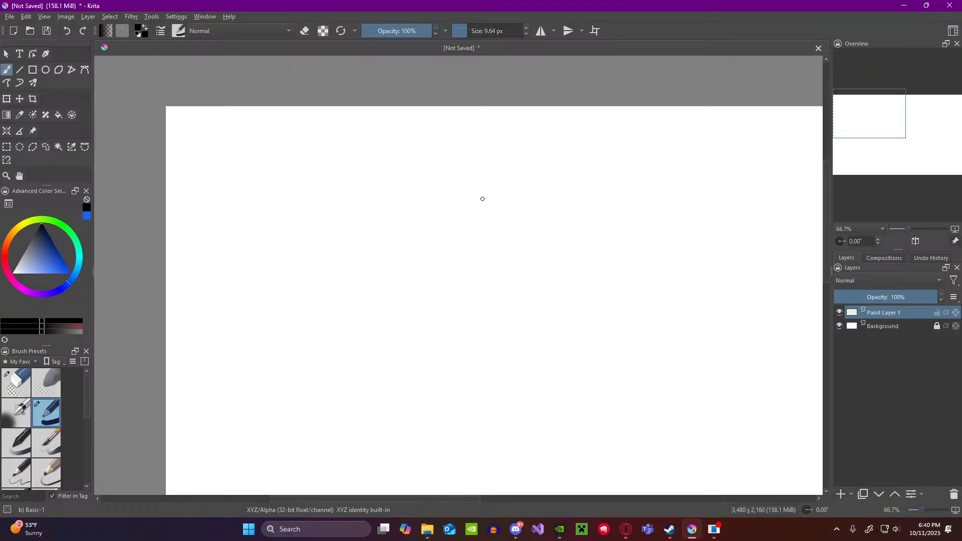
pyautogui.moveTo(431, 252); pyautogui.dragTo(448, 258)
pyautogui.hotkey('ctrl', 'z')
pyautogui.moveTo(428, 251)
pyautogui.mouseDown()
pyautogui.moveTo(463, 274)
pyautogui.moveTo(431, 251)
pyautogui.moveTo(472, 239)
pyautogui.moveTo(501, 253)
pyautogui.moveTo(462, 276)
pyautogui.moveTo(498, 259)
pyautogui.moveTo(431, 266)
pyautogui.moveTo(466, 333)
pyautogui.mouseUp()
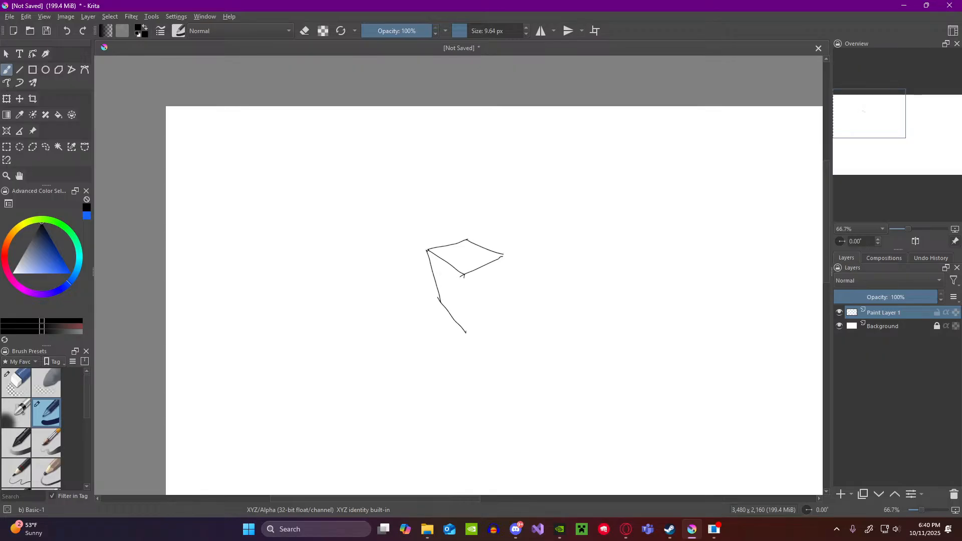
pyautogui.moveTo(465, 275)
pyautogui.mouseDown()
pyautogui.moveTo(469, 330)
pyautogui.moveTo(492, 311)
pyautogui.mouseUp()
# Step: Sketch two progressively smaller boxes in perspective, receding behind the first cube to the upper right
pyautogui.moveTo(503, 255)
pyautogui.mouseDown()
pyautogui.moveTo(497, 306)
pyautogui.moveTo(505, 257)
pyautogui.moveTo(480, 238)
pyautogui.moveTo(520, 245)
pyautogui.moveTo(481, 234)
pyautogui.moveTo(527, 229)
pyautogui.mouseUp()
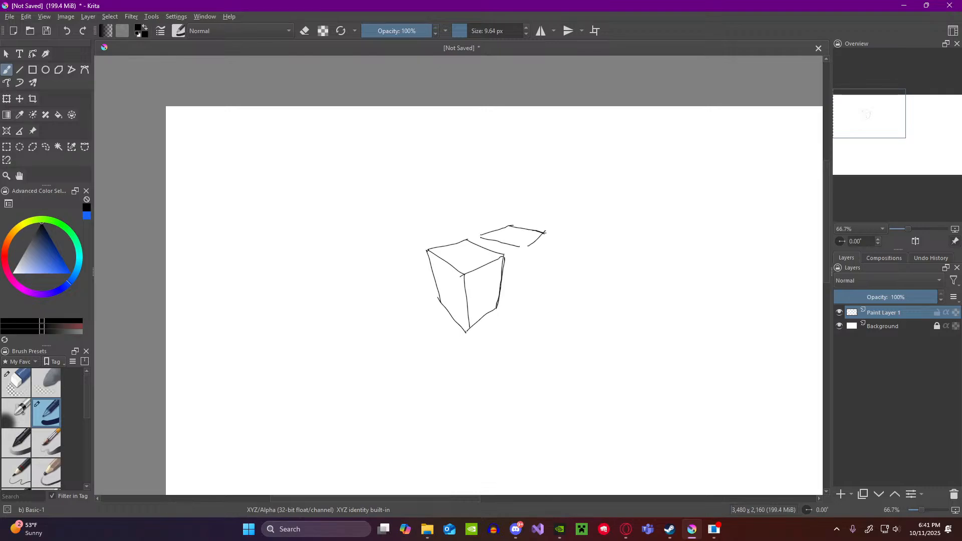
pyautogui.moveTo(524, 247)
pyautogui.mouseDown()
pyautogui.moveTo(519, 292)
pyautogui.moveTo(536, 270)
pyautogui.mouseUp()
pyautogui.moveTo(544, 233); pyautogui.dragTo(535, 273)
pyautogui.moveTo(548, 229)
pyautogui.mouseDown()
pyautogui.moveTo(543, 266)
pyautogui.moveTo(561, 215)
pyautogui.moveTo(554, 247)
pyautogui.moveTo(521, 220)
pyautogui.moveTo(537, 212)
pyautogui.mouseUp()
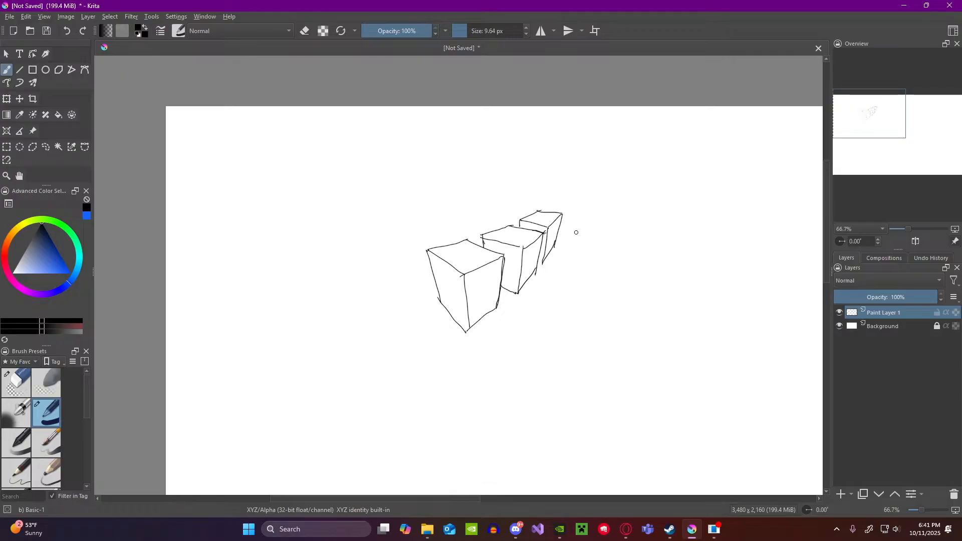
# Step: Sketch the top faces and first vertical edges of two boxes to the right of the receding row
pyautogui.moveTo(583, 220); pyautogui.dragTo(586, 273)
pyautogui.moveTo(610, 230)
pyautogui.mouseDown()
pyautogui.moveTo(629, 245)
pyautogui.moveTo(596, 255)
pyautogui.moveTo(628, 251)
pyautogui.mouseUp()
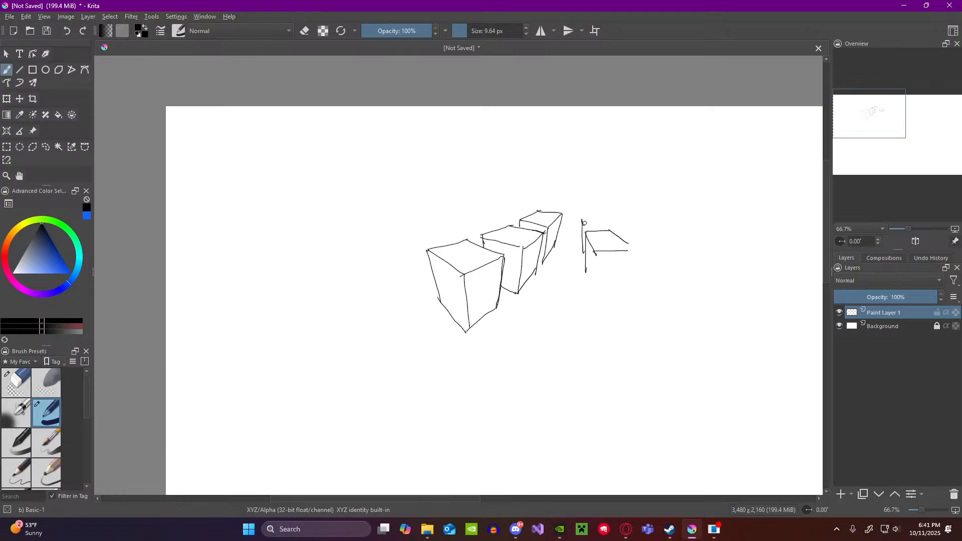
pyautogui.moveTo(608, 226)
pyautogui.mouseDown()
pyautogui.moveTo(597, 216)
pyautogui.moveTo(582, 220)
pyautogui.moveTo(609, 219)
pyautogui.moveTo(605, 205)
pyautogui.mouseUp()
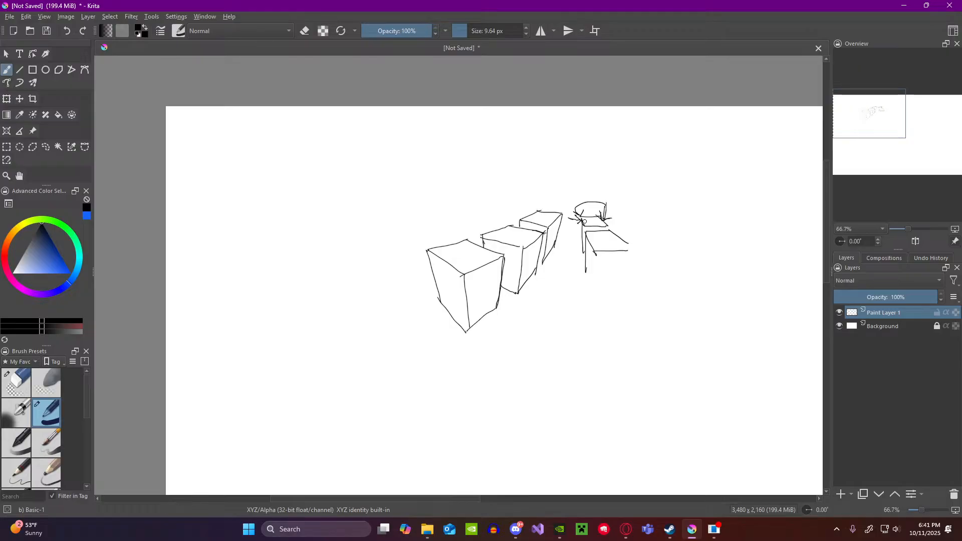
pyautogui.hotkey('ctrl', 'z')
pyautogui.hotkey('ctrl', 'z')
pyautogui.hotkey('ctrl', 'z')
pyautogui.hotkey('ctrl', 'z')
pyautogui.hotkey('ctrl', 'z')
pyautogui.moveTo(515, 228); pyautogui.dragTo(518, 193)
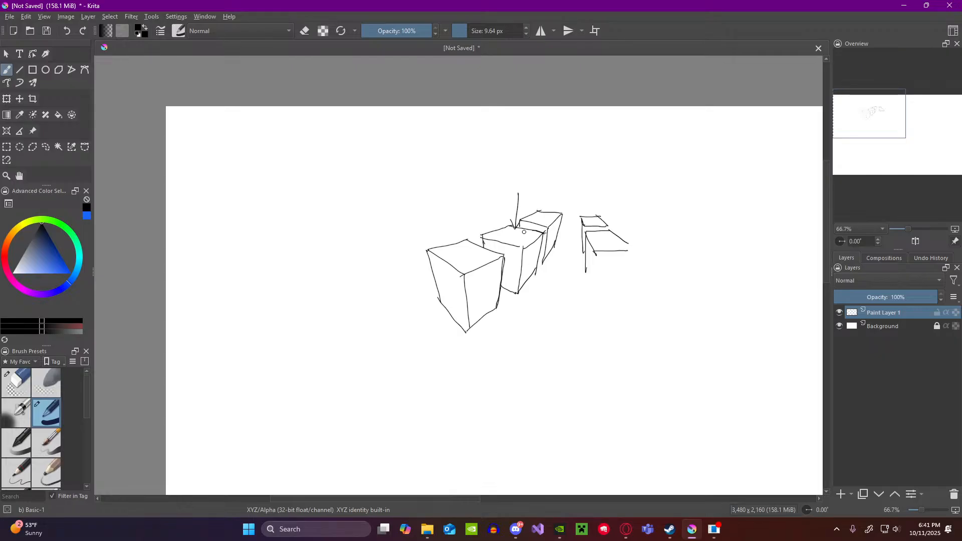
pyautogui.moveTo(518, 228); pyautogui.dragTo(511, 226)
pyautogui.hotkey('ctrl', 'z')
pyautogui.hotkey('ctrl', 'z')
pyautogui.hotkey('ctrl', 'z')
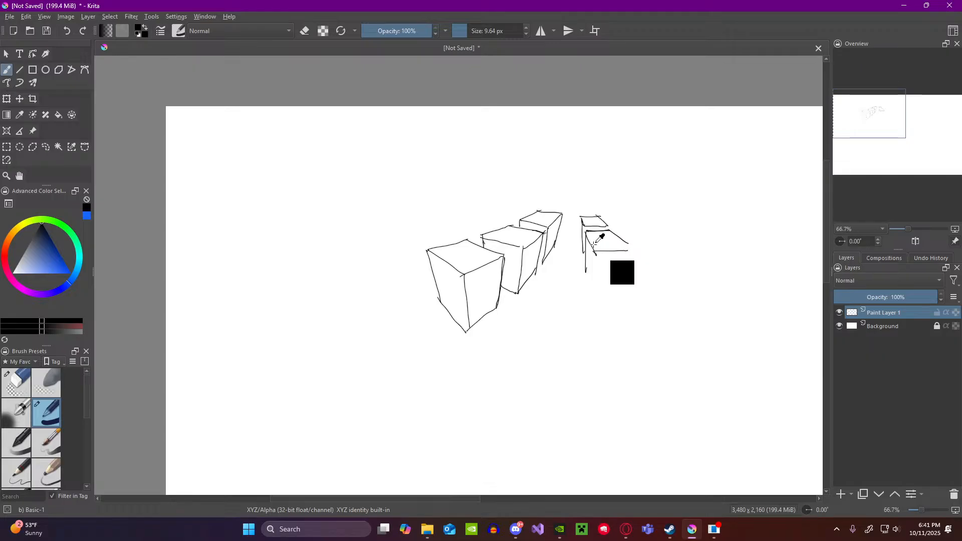
pyautogui.hotkey('ctrl', 'z')
# Step: Complete the nearer of the two new boxes with its vertical and bottom edges, undoing the misplaced front-edge strokes
pyautogui.moveTo(587, 232)
pyautogui.mouseDown()
pyautogui.moveTo(611, 231)
pyautogui.moveTo(587, 294)
pyautogui.mouseUp()
pyautogui.hotkey('ctrl', 'z')
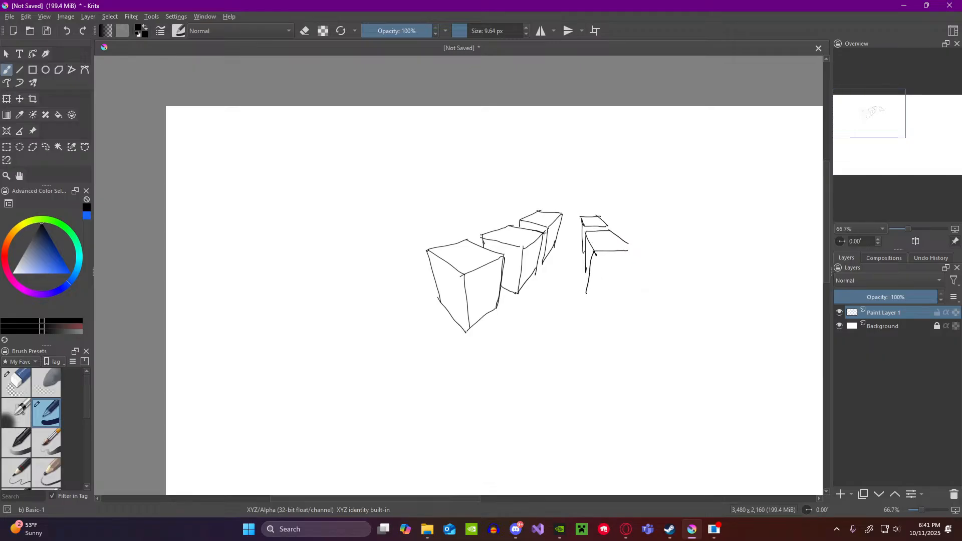
pyautogui.hotkey('ctrl', 'z')
pyautogui.moveTo(595, 254)
pyautogui.mouseDown()
pyautogui.moveTo(593, 299)
pyautogui.moveTo(585, 272)
pyautogui.moveTo(590, 299)
pyautogui.moveTo(627, 295)
pyautogui.mouseUp()
pyautogui.moveTo(630, 251); pyautogui.dragTo(626, 294)
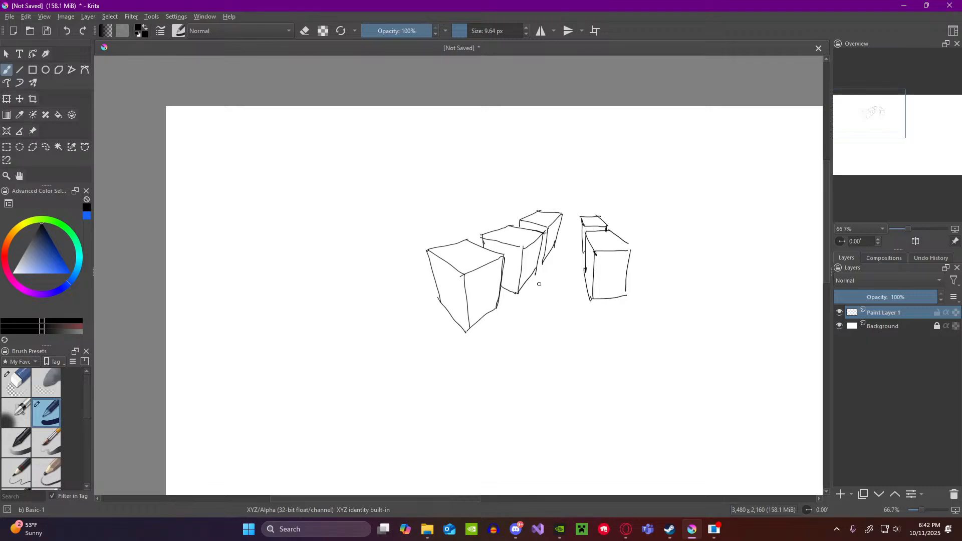
# Step: Sketch a rounded cranium inside the nearer right-hand box and surround it with spiky hair and bangs
pyautogui.scroll(-3, 550, 297)
pyautogui.scroll(4, 576, 304)
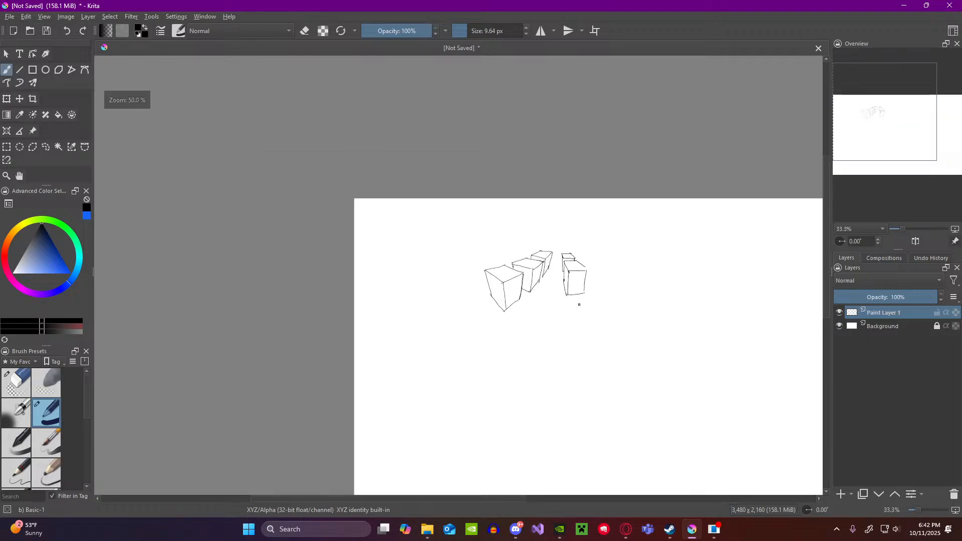
pyautogui.scroll(-2, 629, 275)
pyautogui.scroll(2, 699, 230)
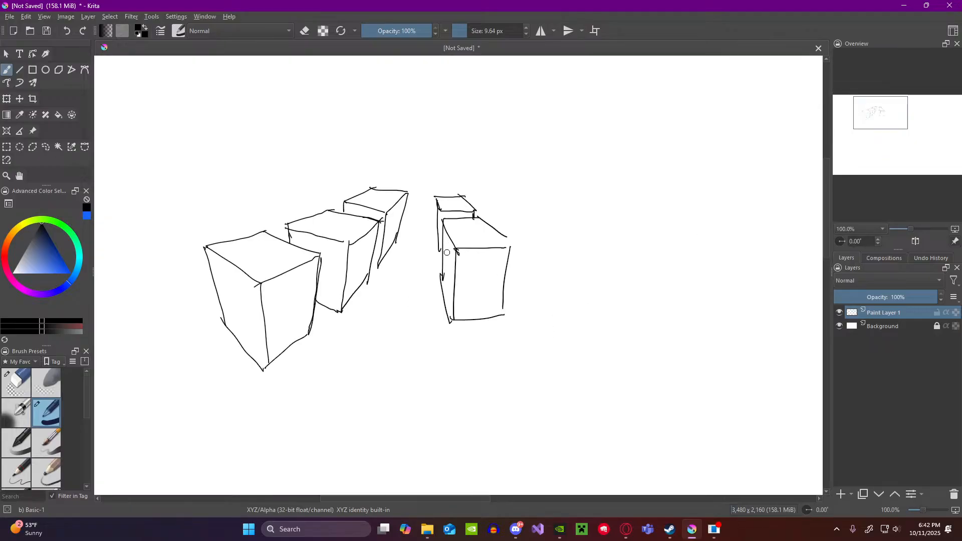
pyautogui.moveTo(445, 233)
pyautogui.mouseDown()
pyautogui.moveTo(479, 221)
pyautogui.moveTo(500, 251)
pyautogui.mouseUp()
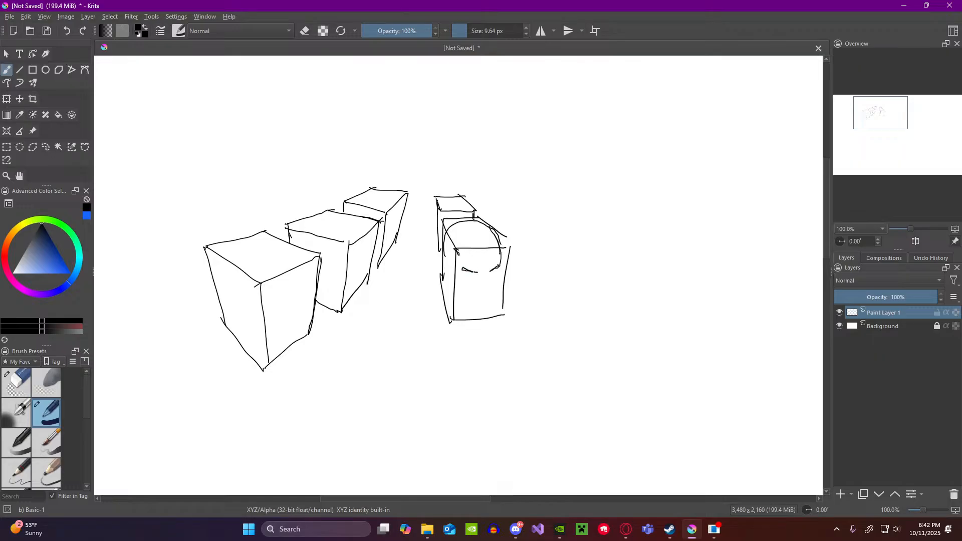
pyautogui.moveTo(496, 248)
pyautogui.mouseDown()
pyautogui.moveTo(493, 270)
pyautogui.moveTo(479, 276)
pyautogui.moveTo(461, 273)
pyautogui.moveTo(470, 256)
pyautogui.moveTo(436, 274)
pyautogui.moveTo(451, 248)
pyautogui.moveTo(440, 252)
pyautogui.mouseUp()
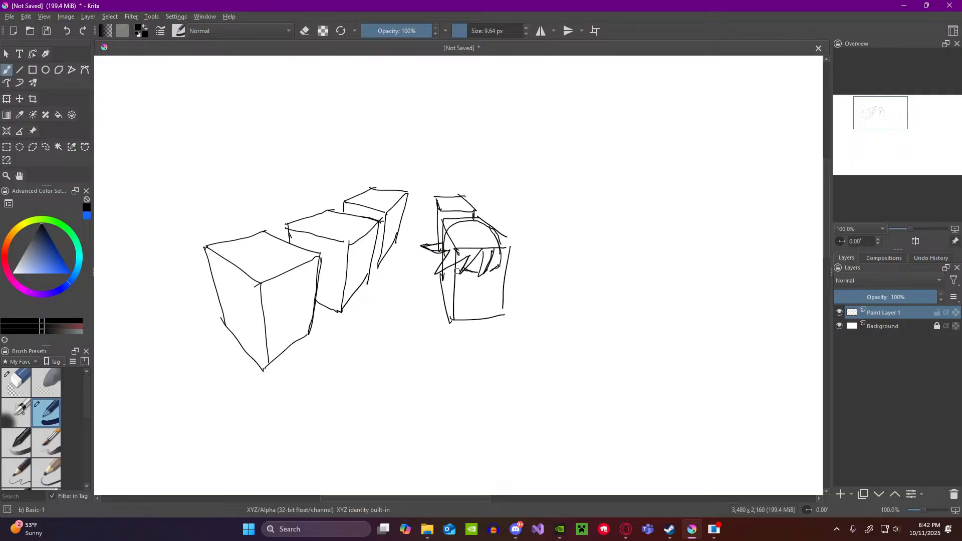
pyautogui.moveTo(496, 232); pyautogui.dragTo(515, 268)
pyautogui.moveTo(498, 234); pyautogui.dragTo(483, 199)
pyautogui.moveTo(440, 191)
pyautogui.mouseDown()
pyautogui.moveTo(451, 196)
pyautogui.moveTo(430, 225)
pyautogui.moveTo(457, 288)
pyautogui.mouseUp()
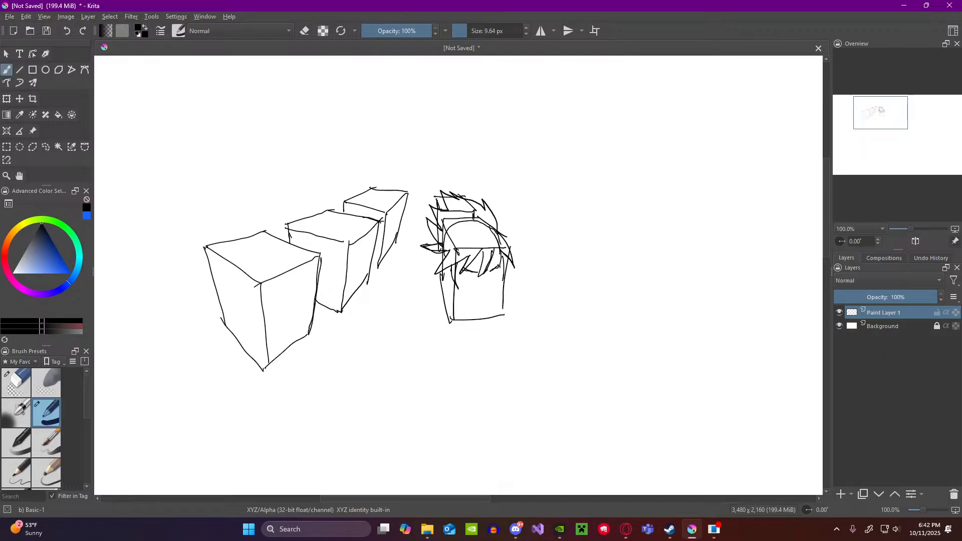
# Step: Draw the spiky-haired head's frowning eyes, nose, mouth, ear and jawline within the box
pyautogui.moveTo(499, 266); pyautogui.dragTo(501, 284)
pyautogui.moveTo(486, 274); pyautogui.dragTo(491, 276)
pyautogui.moveTo(475, 288); pyautogui.dragTo(486, 288)
pyautogui.moveTo(455, 279); pyautogui.dragTo(468, 313)
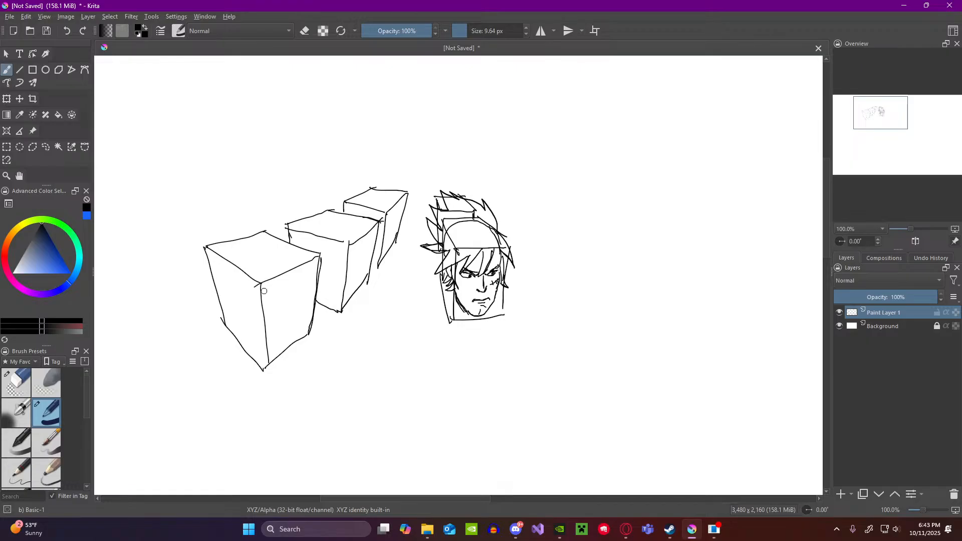
# Step: Block in a bald head inside the first cube with a skull dome, brow, eyes, nose and ear, undoing the misplaced facial strokes
pyautogui.moveTo(244, 314)
pyautogui.mouseDown()
pyautogui.moveTo(262, 302)
pyautogui.moveTo(275, 309)
pyautogui.mouseUp()
pyautogui.moveTo(237, 254)
pyautogui.mouseDown()
pyautogui.moveTo(234, 279)
pyautogui.moveTo(239, 251)
pyautogui.moveTo(255, 245)
pyautogui.moveTo(271, 244)
pyautogui.moveTo(296, 275)
pyautogui.mouseUp()
pyautogui.moveTo(233, 261)
pyautogui.mouseDown()
pyautogui.moveTo(236, 286)
pyautogui.moveTo(298, 282)
pyautogui.mouseUp()
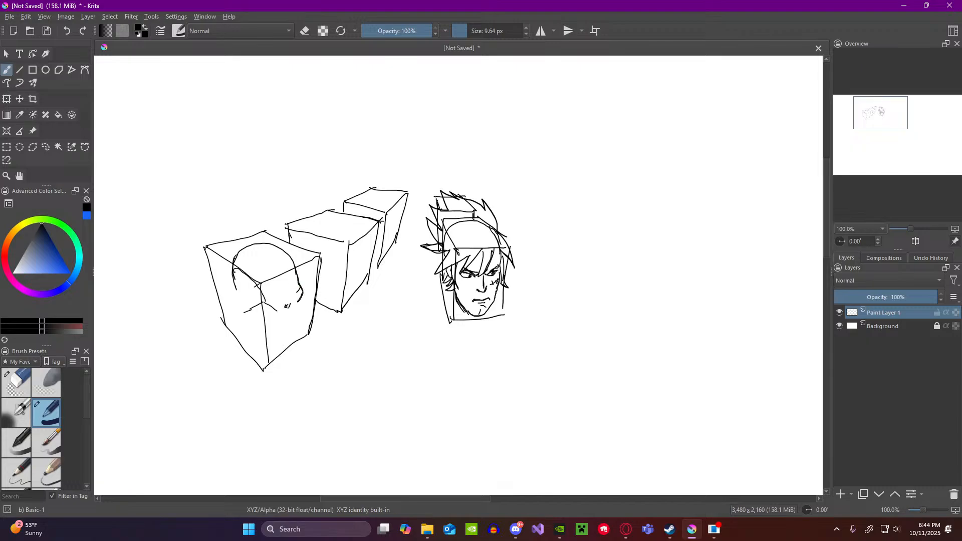
pyautogui.moveTo(281, 309); pyautogui.dragTo(264, 308)
pyautogui.moveTo(298, 309)
pyautogui.mouseDown()
pyautogui.moveTo(302, 322)
pyautogui.moveTo(294, 321)
pyautogui.mouseUp()
pyautogui.hotkey('ctrl', 'z')
pyautogui.hotkey('ctrl', 'z')
pyautogui.moveTo(291, 318); pyautogui.dragTo(285, 322)
pyautogui.hotkey('ctrl', 'z')
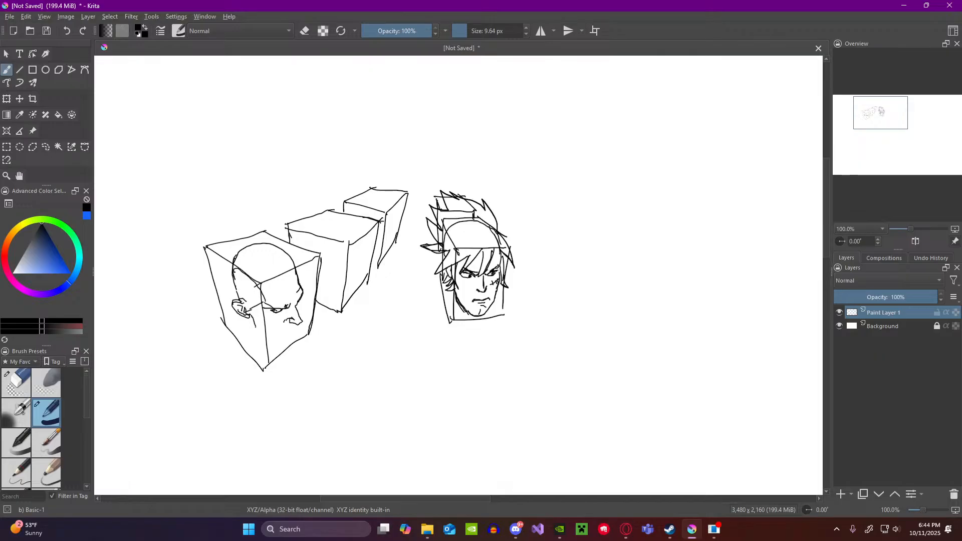
# Step: Finish the first cube's head with mouth and jaw, plus contour lines over the skull, side and neck
pyautogui.moveTo(257, 331); pyautogui.dragTo(275, 342)
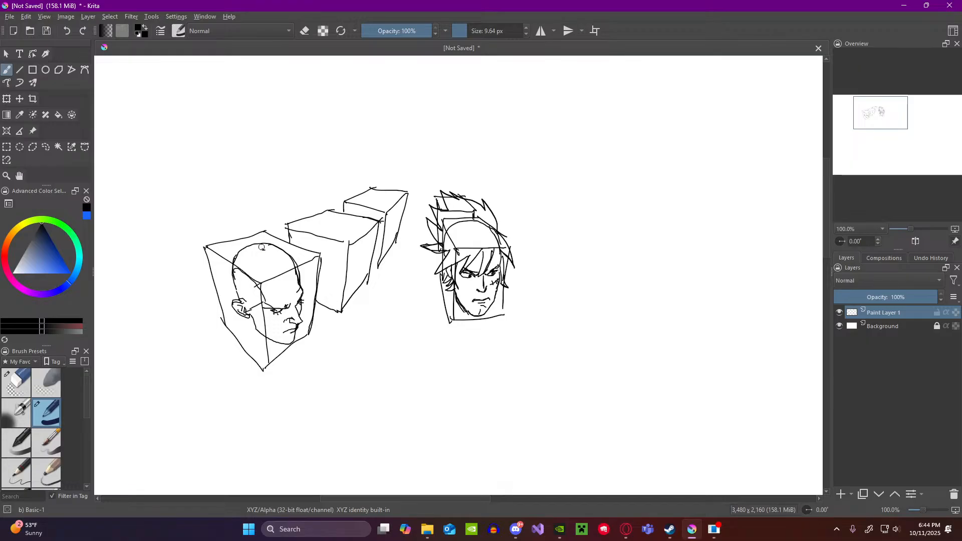
pyautogui.moveTo(265, 249); pyautogui.dragTo(289, 295)
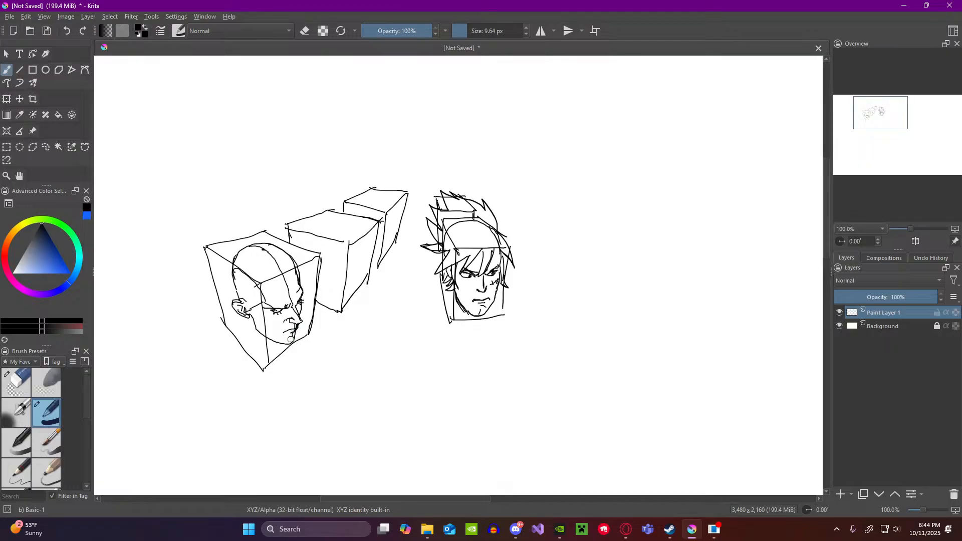
pyautogui.moveTo(234, 275)
pyautogui.mouseDown()
pyautogui.moveTo(261, 301)
pyautogui.moveTo(246, 301)
pyautogui.mouseUp()
pyautogui.moveTo(250, 339); pyautogui.dragTo(264, 345)
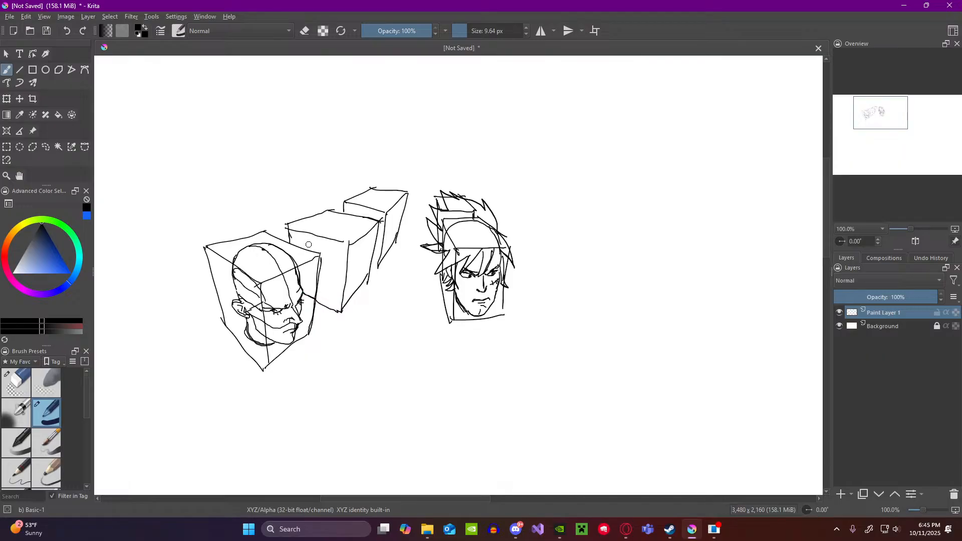
# Step: Sketch a second bald head inside the middle box, with skull dome, facial profile, ear and jaw
pyautogui.moveTo(309, 244)
pyautogui.mouseDown()
pyautogui.moveTo(310, 228)
pyautogui.moveTo(336, 212)
pyautogui.moveTo(364, 222)
pyautogui.moveTo(369, 238)
pyautogui.mouseUp()
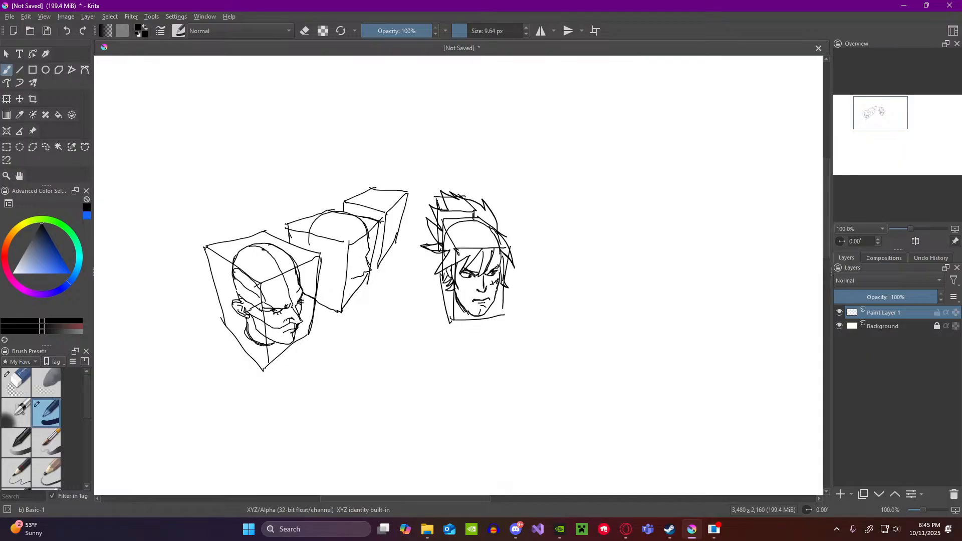
pyautogui.moveTo(362, 255); pyautogui.dragTo(351, 259)
pyautogui.moveTo(313, 221); pyautogui.dragTo(307, 233)
pyautogui.moveTo(311, 258); pyautogui.dragTo(320, 269)
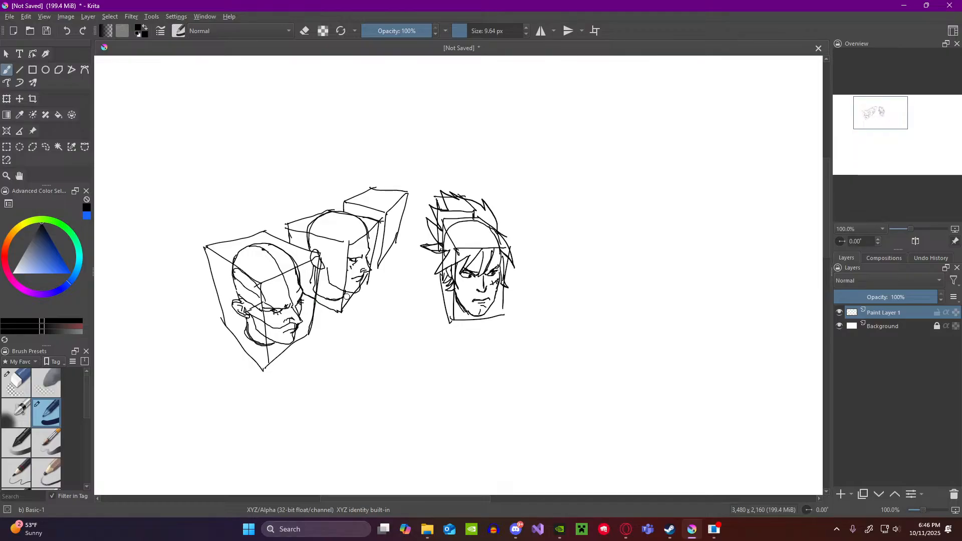
pyautogui.scroll(-2, 341, 271)
pyautogui.scroll(2, 239, 284)
pyautogui.scroll(1, 301, 278)
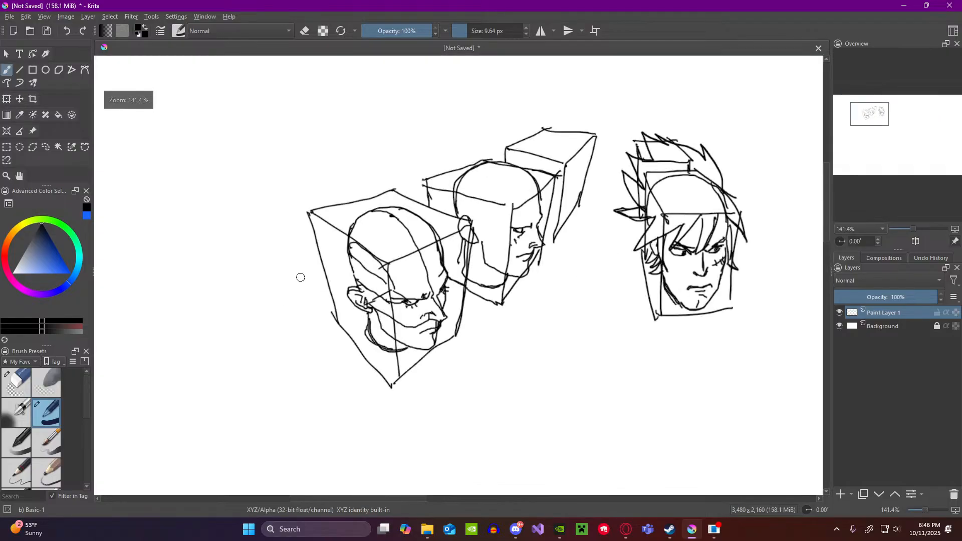
pyautogui.moveTo(282, 175); pyautogui.dragTo(333, 212)
pyautogui.moveTo(298, 152)
pyautogui.mouseDown()
pyautogui.moveTo(399, 185)
pyautogui.moveTo(597, 137)
pyautogui.moveTo(468, 231)
pyautogui.mouseUp()
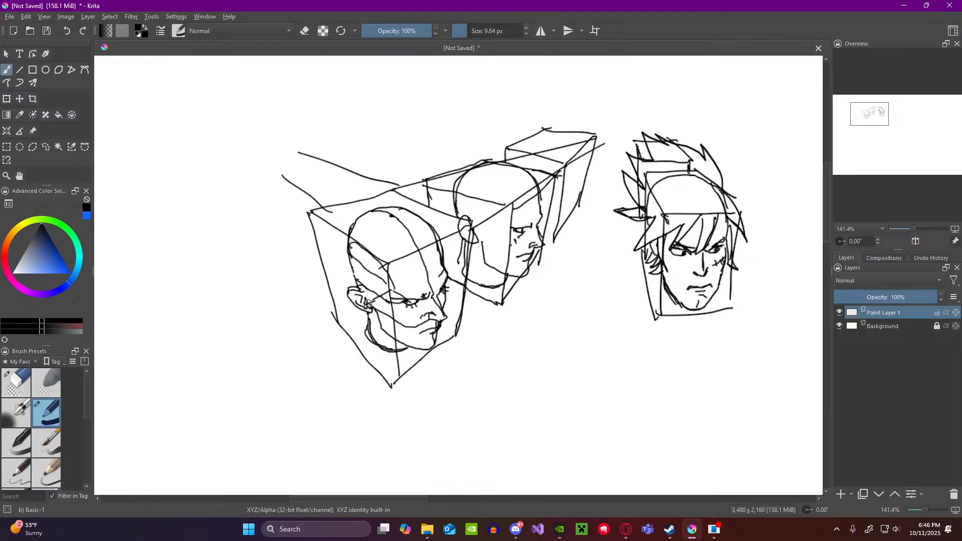
pyautogui.moveTo(299, 238); pyautogui.dragTo(372, 479)
pyautogui.moveTo(458, 349); pyautogui.dragTo(437, 462)
pyautogui.moveTo(398, 386); pyautogui.dragTo(403, 478)
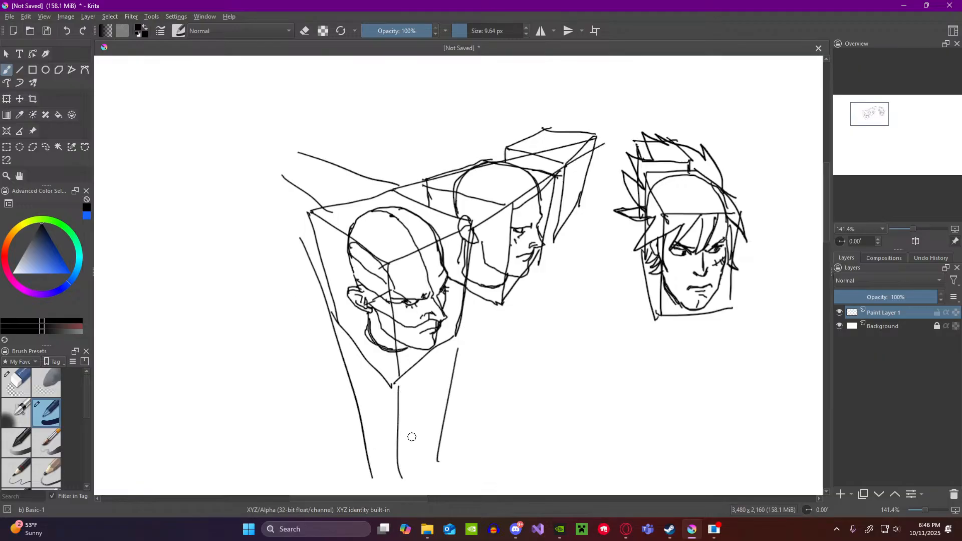
pyautogui.keyDown('ctrl'); pyautogui.click(431, 354); pyautogui.keyUp('ctrl')
pyautogui.hotkey('ctrl', 'z')
pyautogui.hotkey('ctrl', 'z')
pyautogui.hotkey('ctrl', 'z')
pyautogui.hotkey('ctrl', 'z')
pyautogui.hotkey('ctrl', 'z')
pyautogui.hotkey('ctrl', 'z')
pyautogui.hotkey('ctrl', 'z')
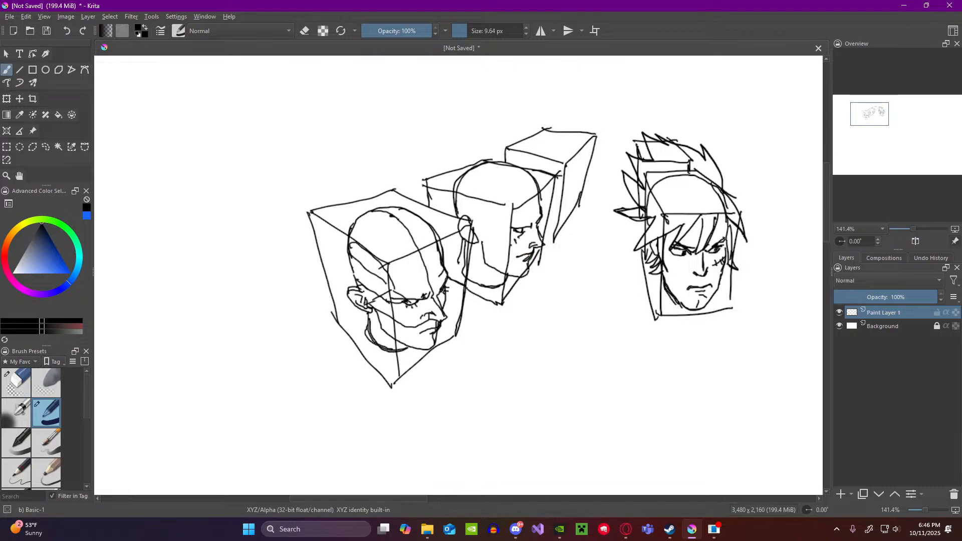
# Step: Close the lower edge of the farthest box in the left row and reinforce its side edge
pyautogui.moveTo(562, 210)
pyautogui.mouseDown()
pyautogui.moveTo(555, 236)
pyautogui.moveTo(575, 211)
pyautogui.mouseUp()
pyautogui.moveTo(596, 139); pyautogui.dragTo(577, 207)
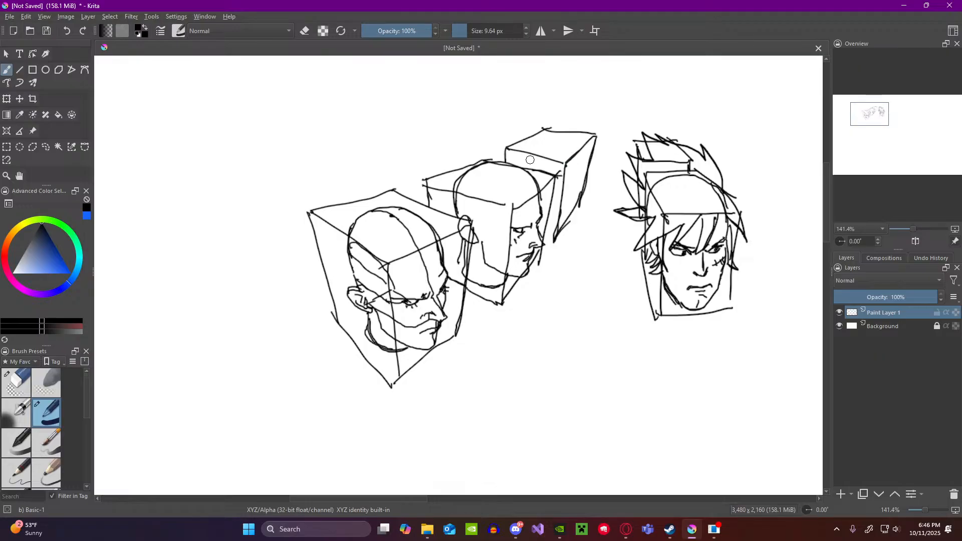
# Step: Examine the row of boxed heads and the spiky-haired head as a whole
pyautogui.scroll(-2, 533, 171)
pyautogui.scroll(1, 591, 170)
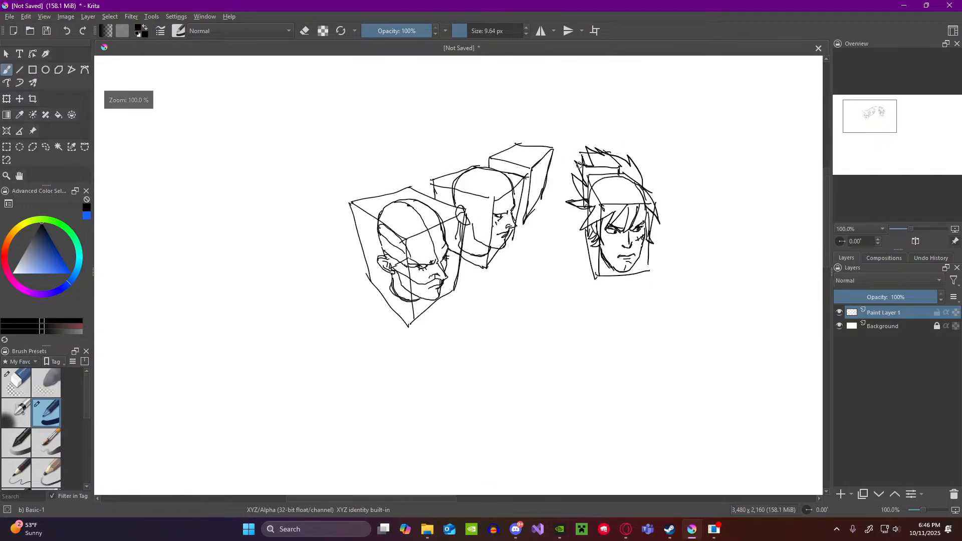
pyautogui.scroll(-3, 651, 170)
pyautogui.scroll(2, 722, 165)
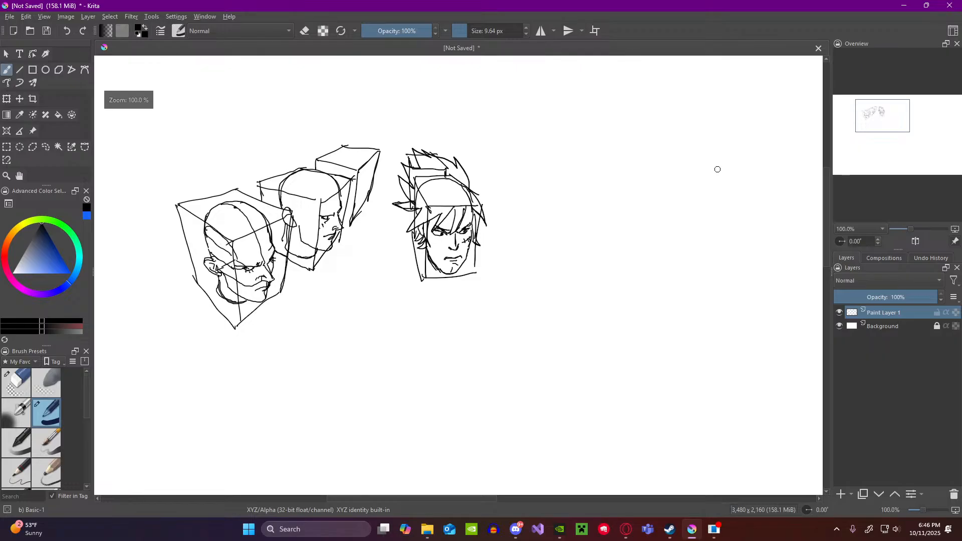
pyautogui.scroll(-1, 674, 168)
pyautogui.scroll(1, 499, 181)
pyautogui.scroll(1, 493, 181)
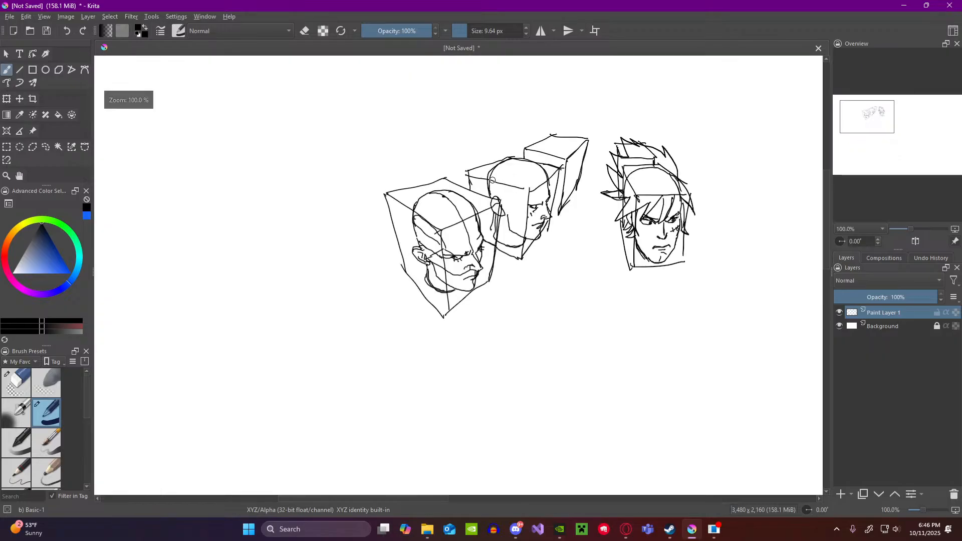
pyautogui.scroll(-2, 601, 170)
pyautogui.scroll(2, 679, 161)
pyautogui.scroll(-1, 696, 156)
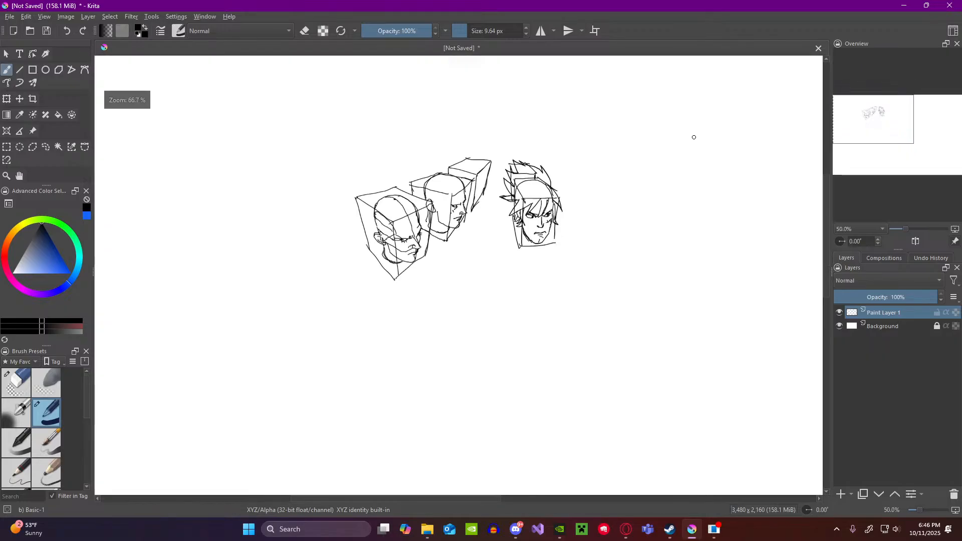
pyautogui.scroll(2, 692, 137)
pyautogui.scroll(-1, 694, 137)
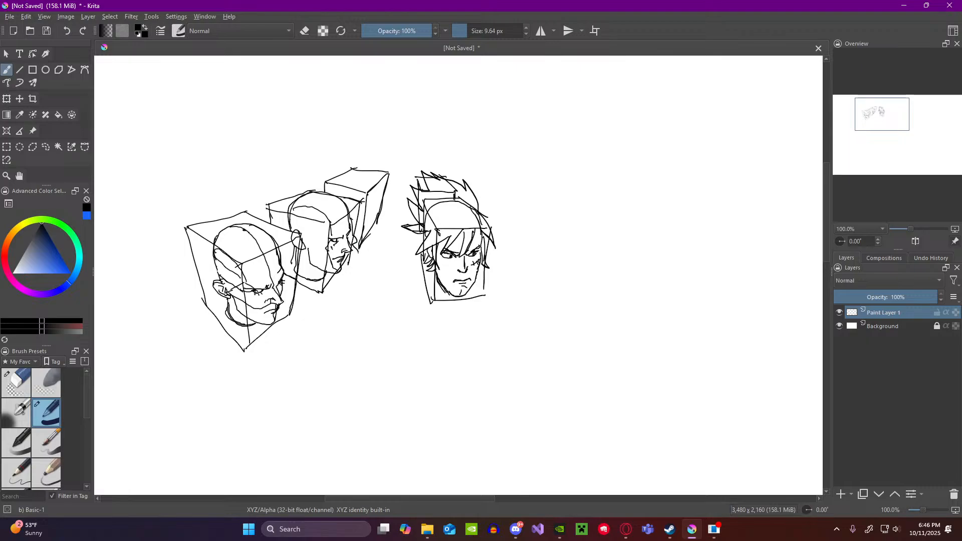
# Step: Shade the shadowed side of the spiky-haired face with dark patches and cross-hatching along the cheek, jaw and nose
pyautogui.moveTo(276, 209); pyautogui.dragTo(288, 263)
pyautogui.hotkey('ctrl', 'z')
pyautogui.moveTo(247, 299); pyautogui.dragTo(261, 314)
pyautogui.moveTo(437, 255); pyautogui.dragTo(447, 271)
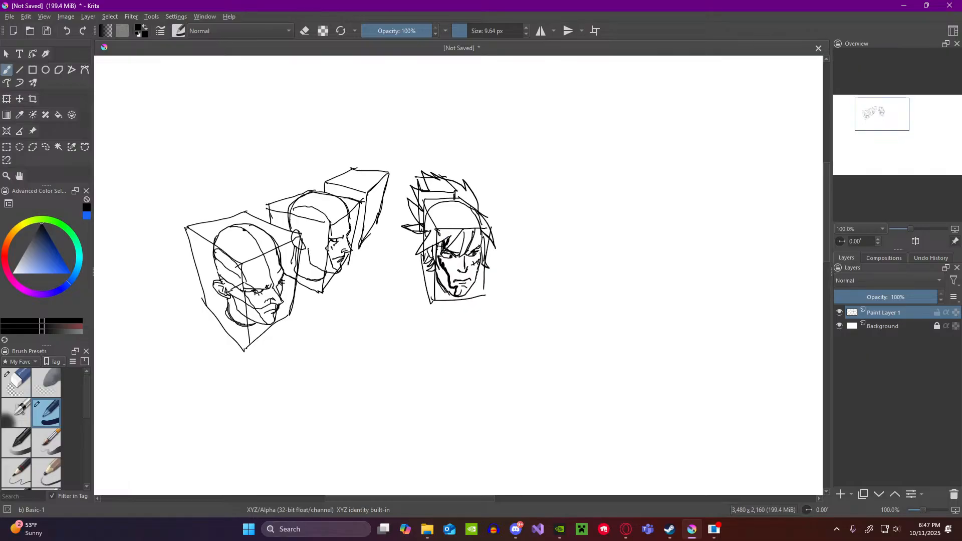
pyautogui.moveTo(439, 263)
pyautogui.mouseDown()
pyautogui.moveTo(457, 294)
pyautogui.moveTo(443, 290)
pyautogui.moveTo(440, 273)
pyautogui.mouseUp()
pyautogui.moveTo(434, 269); pyautogui.dragTo(448, 275)
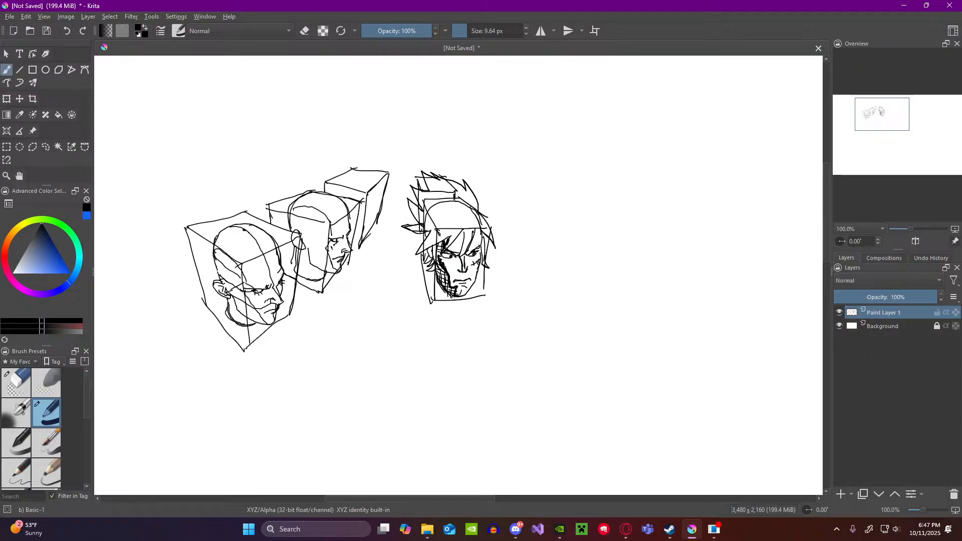
pyautogui.moveTo(457, 253); pyautogui.dragTo(464, 274)
pyautogui.scroll(-3, 499, 268)
pyautogui.scroll(3, 519, 255)
pyautogui.scroll(-3, 519, 255)
pyautogui.scroll(3, 580, 256)
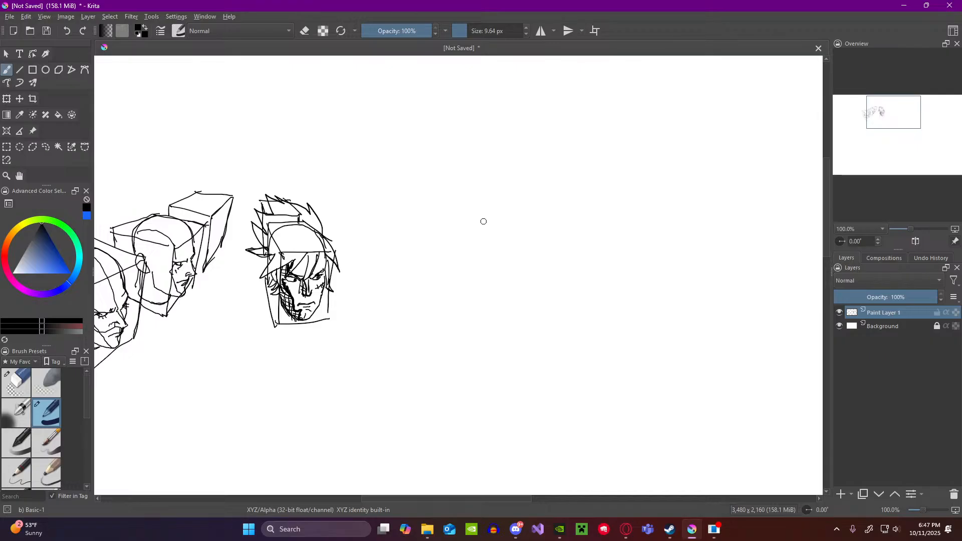
# Step: Switch to the Opera browser and bring up the image search results for "motorcycle orthographic views"
pyautogui.click(630, 527)
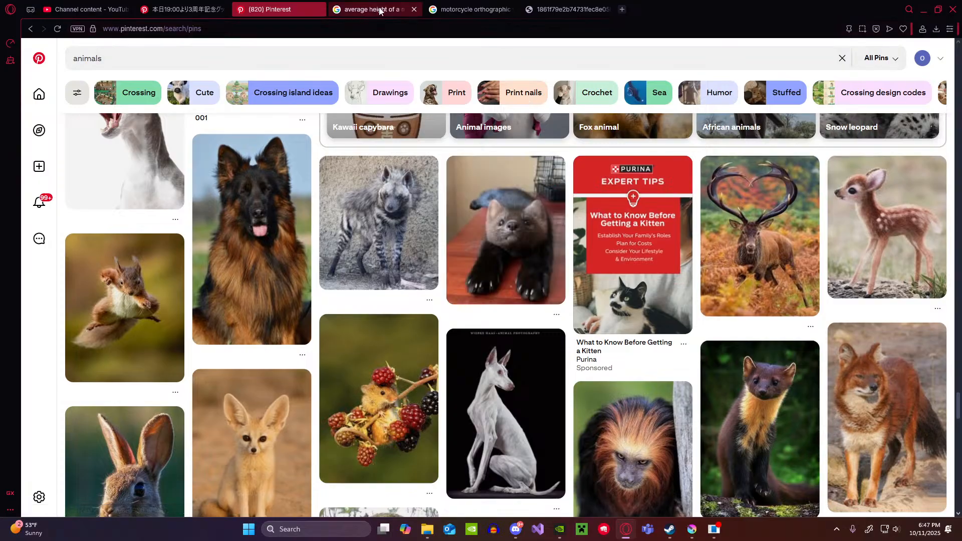
pyautogui.click(464, 7)
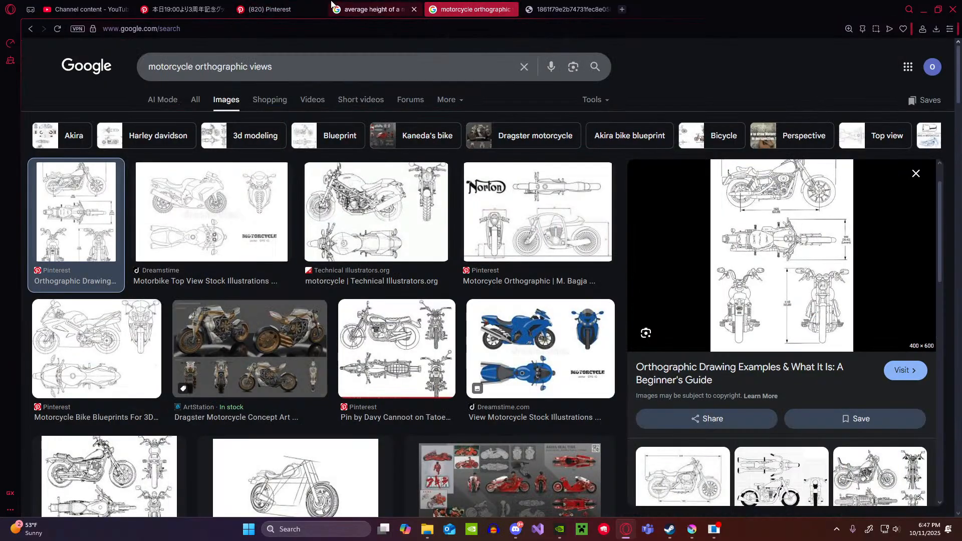
pyautogui.click(379, 8)
pyautogui.click(464, 8)
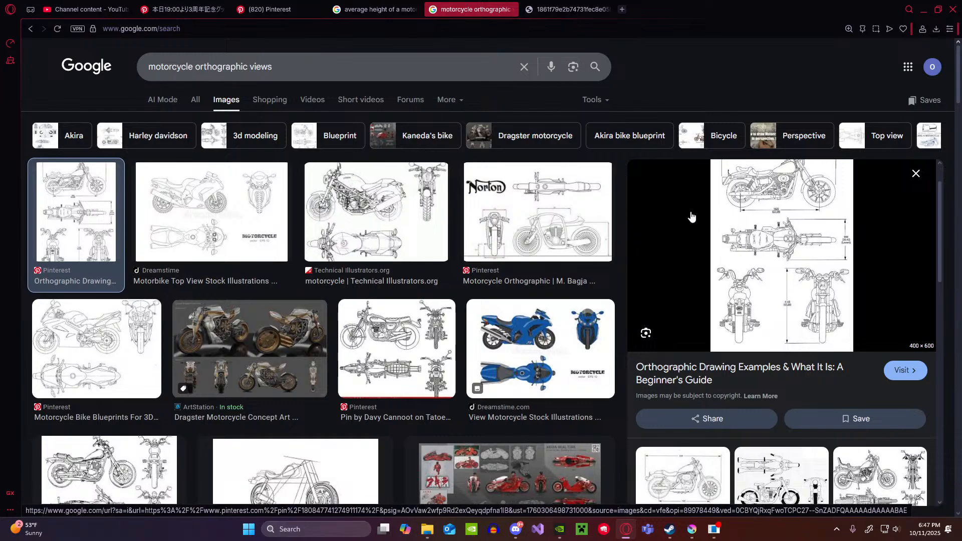
# Step: Examine the motorcycle orthographic drawing alongside the Pinterest photo of a rider on a red Yamaha motorcycle
pyautogui.click(545, 6)
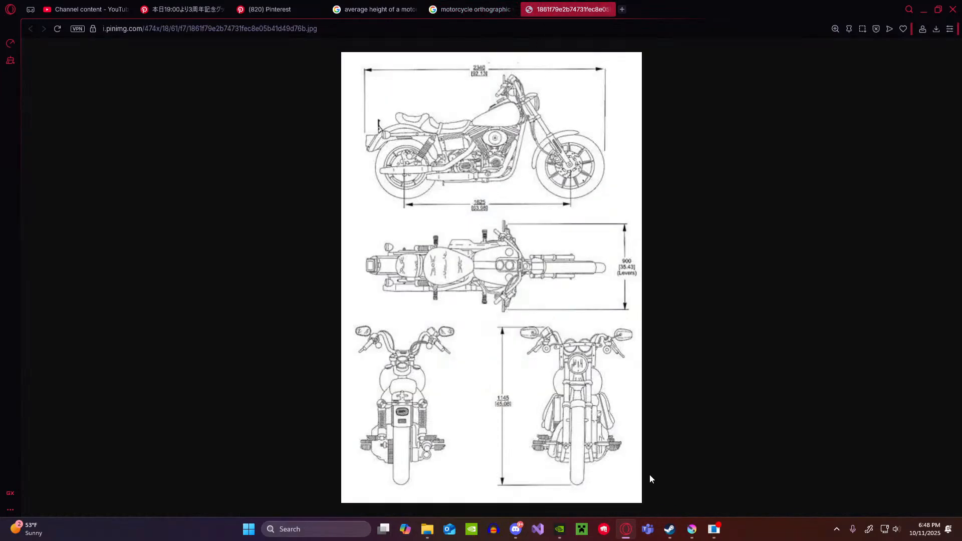
pyautogui.click(270, 9)
pyautogui.click(185, 9)
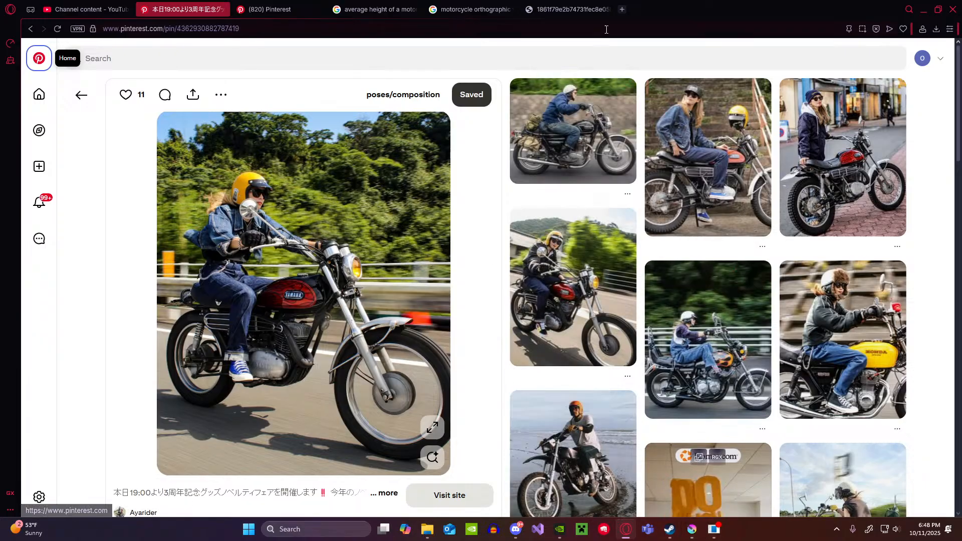
pyautogui.click(571, 10)
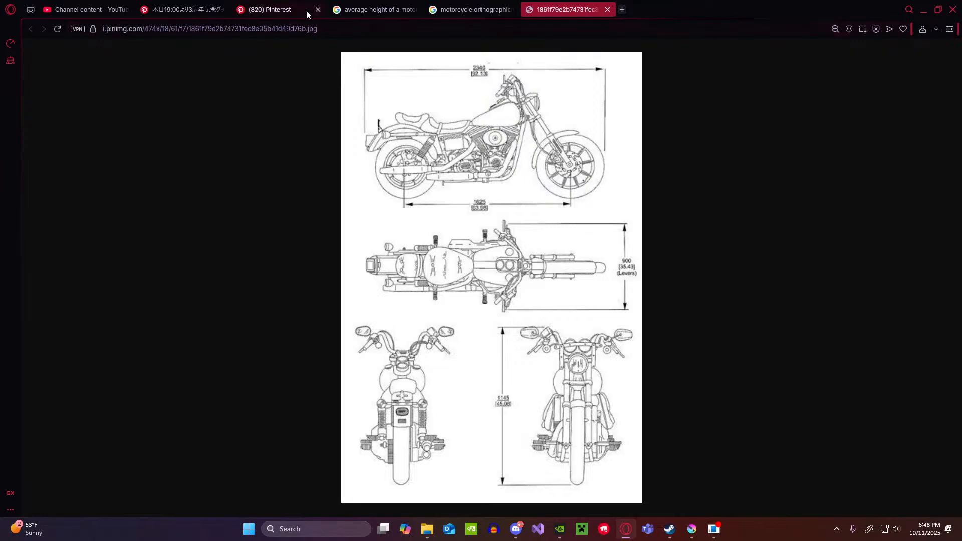
pyautogui.click(170, 9)
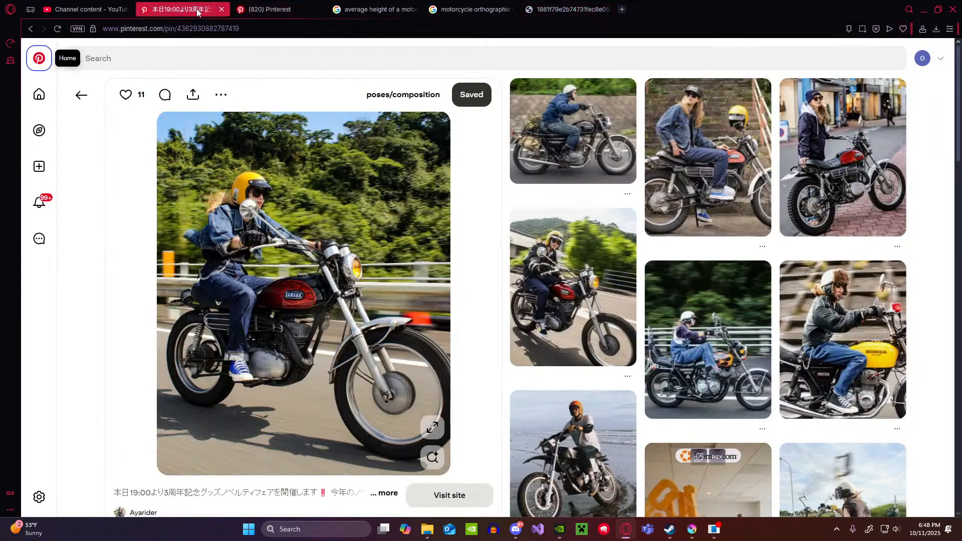
pyautogui.click(549, 5)
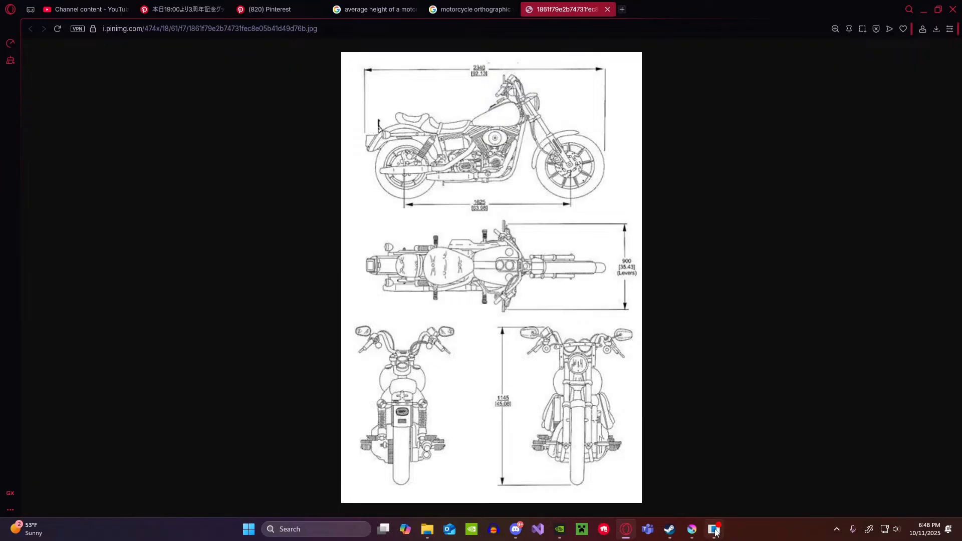
# Step: Check the live stream's status in OBS Studio
pyautogui.moveTo(700, 531)
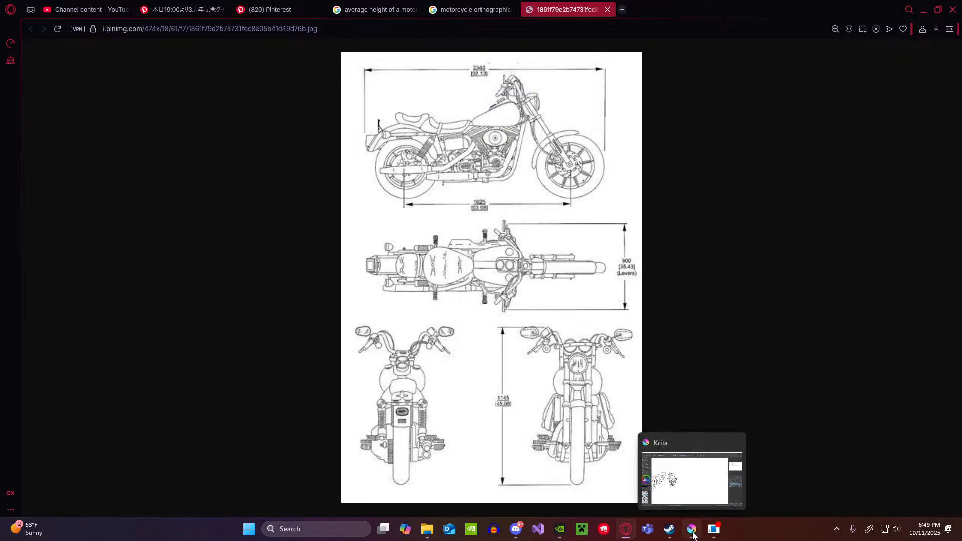
pyautogui.click(715, 532)
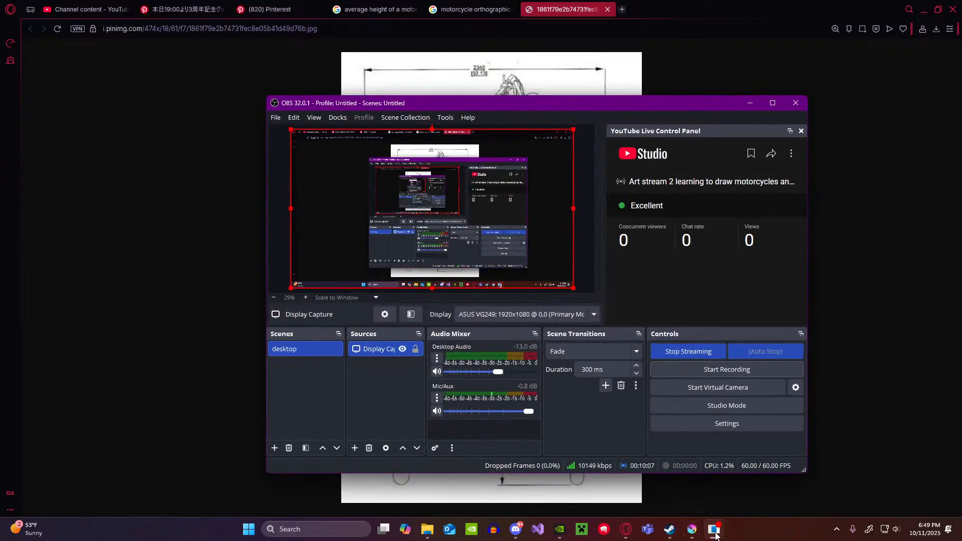
pyautogui.click(715, 532)
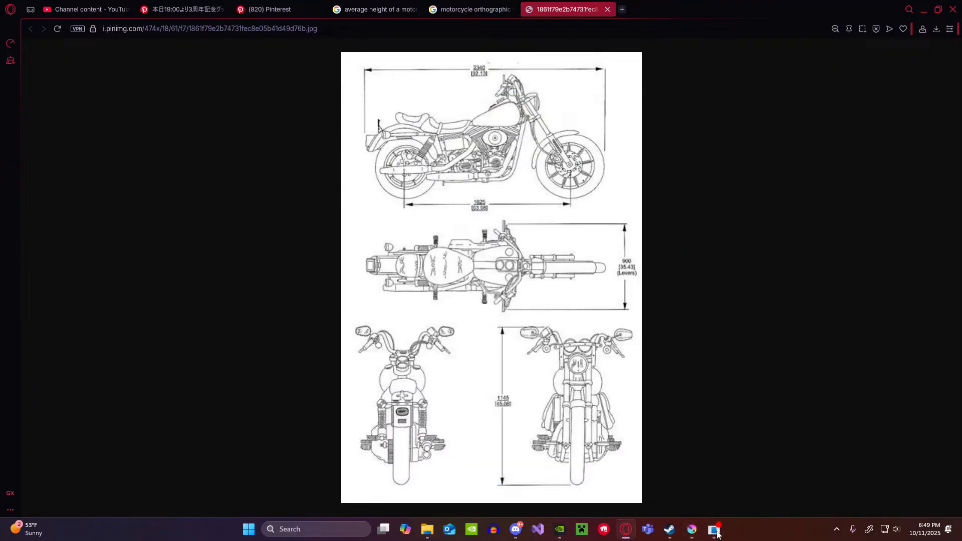
# Step: Switch to Krita and sketch a long, narrow see-through perspective box in the empty area beside the spiky-haired head
pyautogui.click(692, 529)
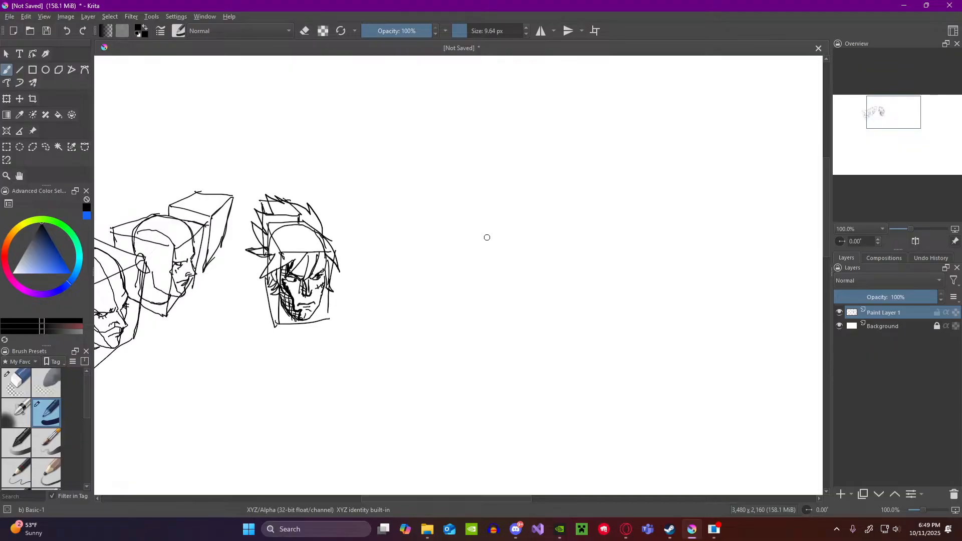
pyautogui.moveTo(477, 228); pyautogui.dragTo(583, 282)
pyautogui.moveTo(478, 226)
pyautogui.mouseDown()
pyautogui.moveTo(481, 293)
pyautogui.moveTo(570, 362)
pyautogui.mouseUp()
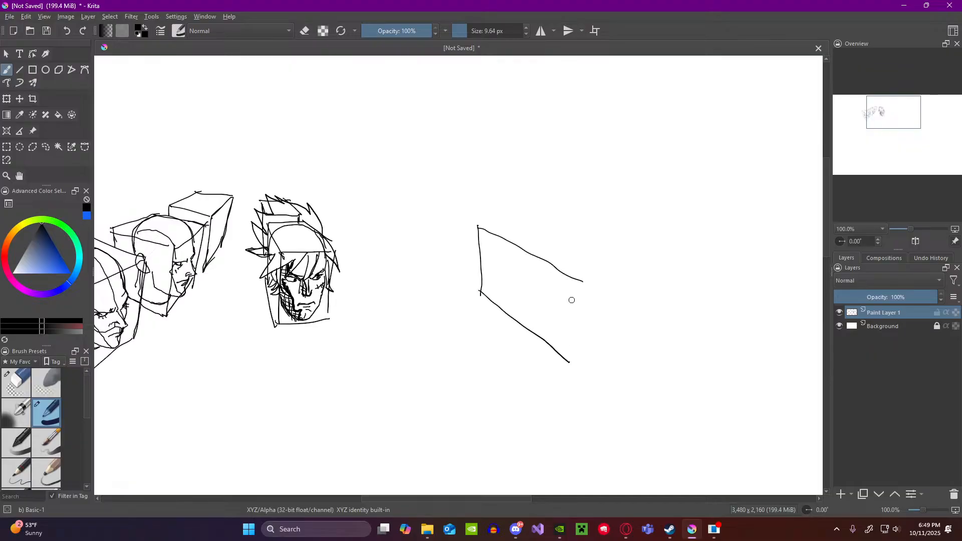
pyautogui.moveTo(580, 282)
pyautogui.mouseDown()
pyautogui.moveTo(578, 372)
pyautogui.moveTo(603, 358)
pyautogui.mouseUp()
pyautogui.moveTo(608, 276); pyautogui.dragTo(604, 353)
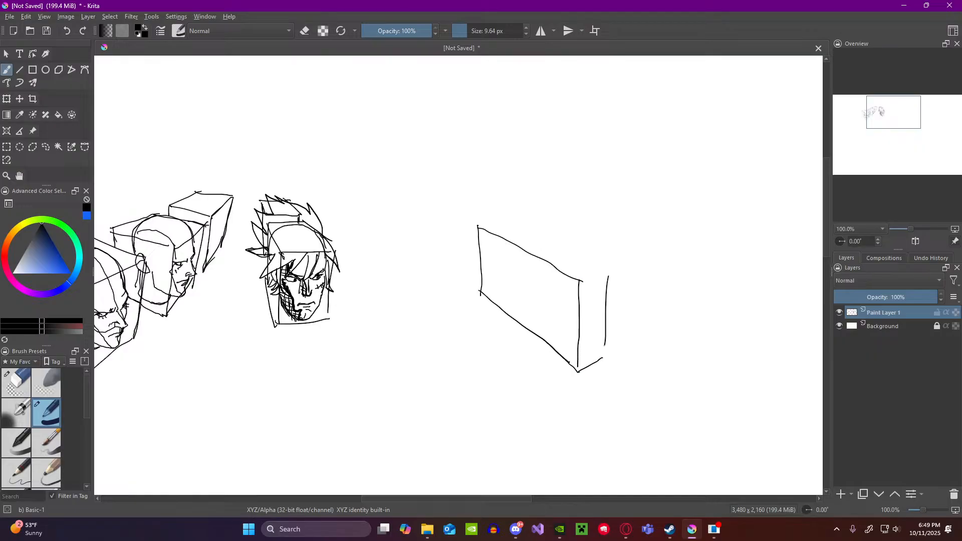
pyautogui.moveTo(478, 227)
pyautogui.mouseDown()
pyautogui.moveTo(508, 221)
pyautogui.moveTo(606, 277)
pyautogui.moveTo(581, 281)
pyautogui.moveTo(608, 276)
pyautogui.mouseUp()
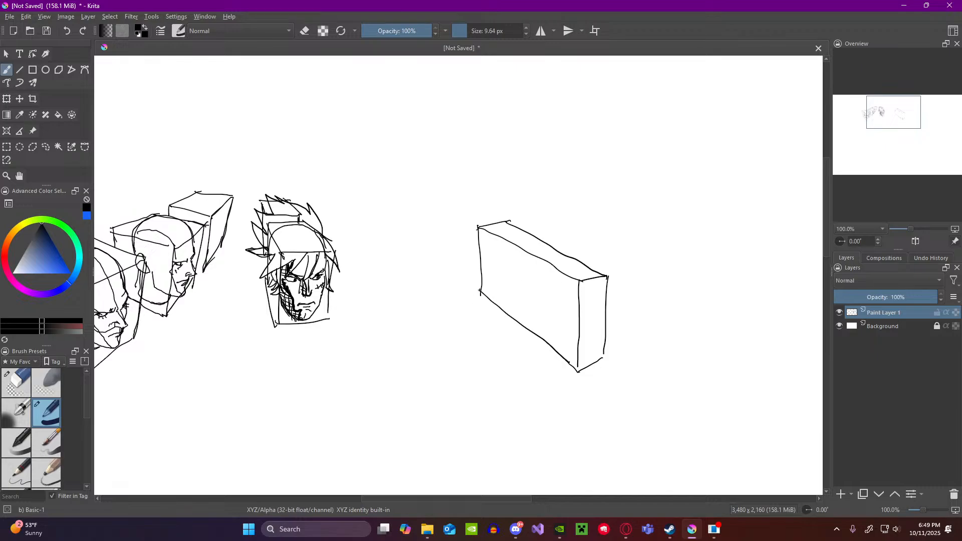
pyautogui.moveTo(480, 290); pyautogui.dragTo(499, 284)
pyautogui.moveTo(507, 223)
pyautogui.mouseDown()
pyautogui.moveTo(506, 282)
pyautogui.moveTo(603, 351)
pyautogui.mouseUp()
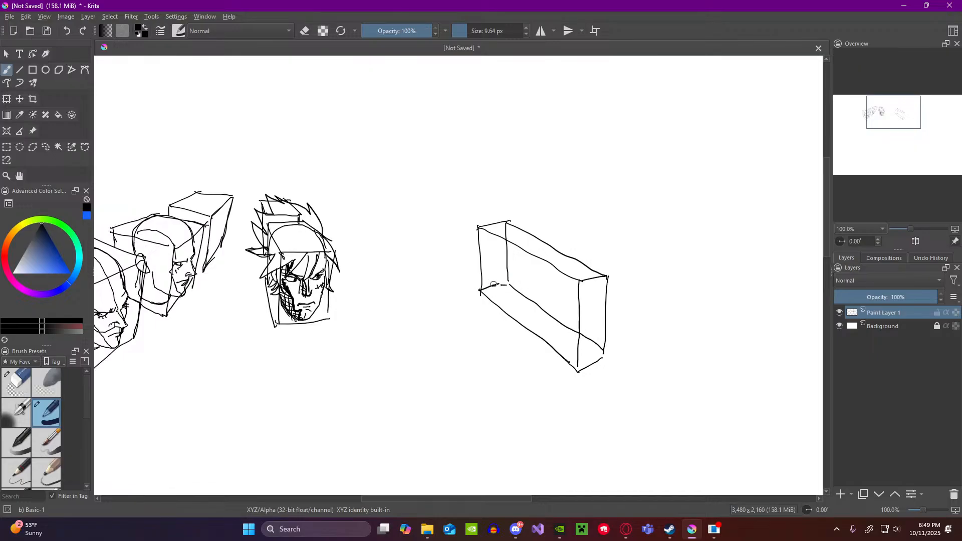
# Step: Draw guide lines along the box's centre plane and add perspective frames with wheel ellipses at both ends
pyautogui.moveTo(494, 285); pyautogui.dragTo(588, 358)
pyautogui.moveTo(561, 302); pyautogui.dragTo(590, 319)
pyautogui.moveTo(503, 262); pyautogui.dragTo(572, 306)
pyautogui.moveTo(495, 256)
pyautogui.mouseDown()
pyautogui.moveTo(494, 285)
pyautogui.moveTo(498, 258)
pyautogui.mouseUp()
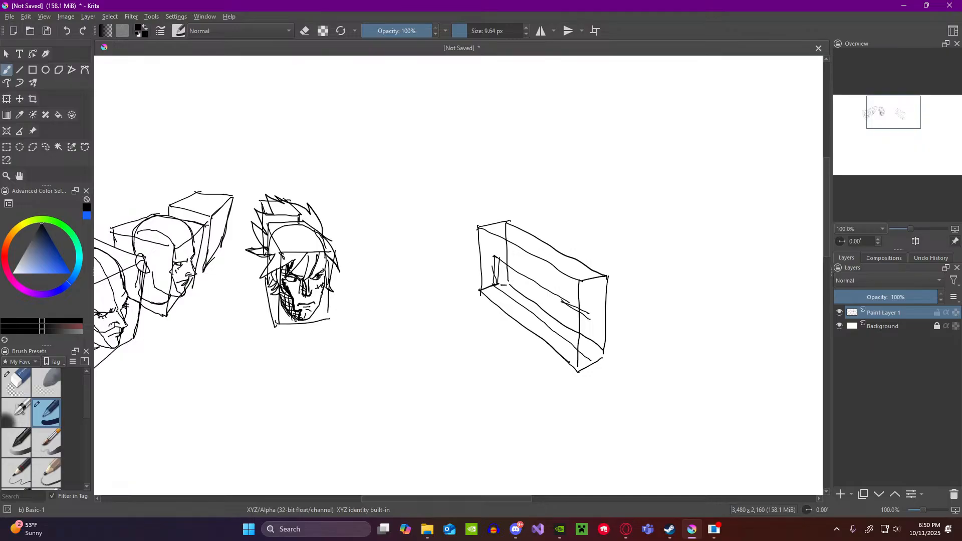
pyautogui.hotkey('ctrl', 'z')
pyautogui.moveTo(513, 275)
pyautogui.mouseDown()
pyautogui.moveTo(514, 296)
pyautogui.moveTo(561, 321)
pyautogui.moveTo(561, 333)
pyautogui.moveTo(593, 326)
pyautogui.moveTo(593, 352)
pyautogui.mouseUp()
pyautogui.moveTo(572, 307); pyautogui.dragTo(574, 309)
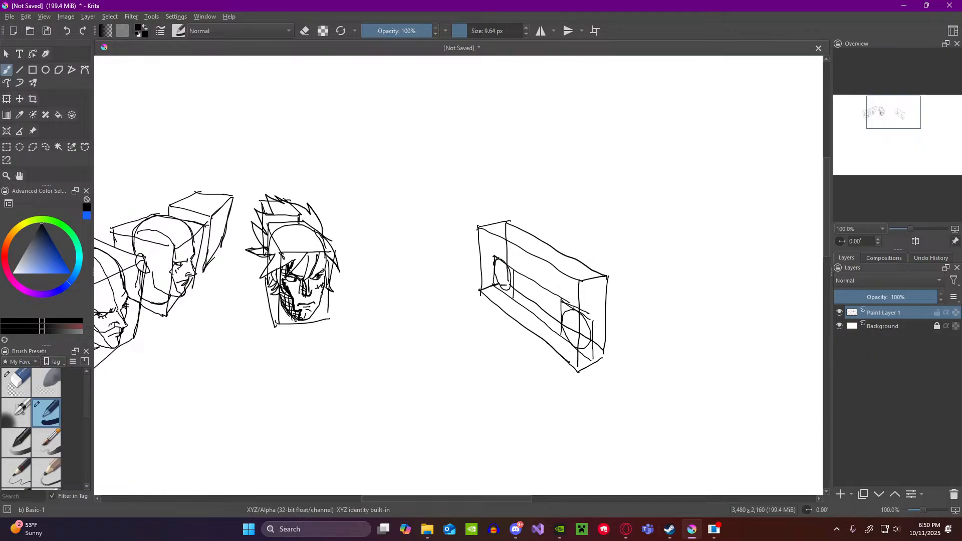
# Step: Rough in the motorcycle's frame, forks, handlebars and engine between the two wheels inside the box
pyautogui.hotkey('ctrl', 'z')
pyautogui.moveTo(513, 279); pyautogui.dragTo(552, 309)
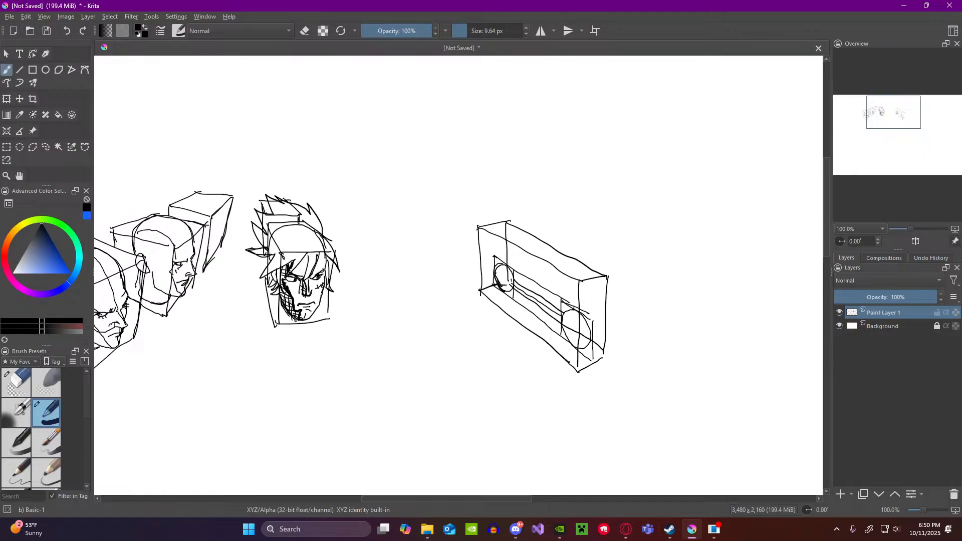
pyautogui.moveTo(514, 282)
pyautogui.mouseDown()
pyautogui.moveTo(525, 263)
pyautogui.moveTo(521, 277)
pyautogui.moveTo(559, 308)
pyautogui.moveTo(551, 276)
pyautogui.moveTo(576, 311)
pyautogui.mouseUp()
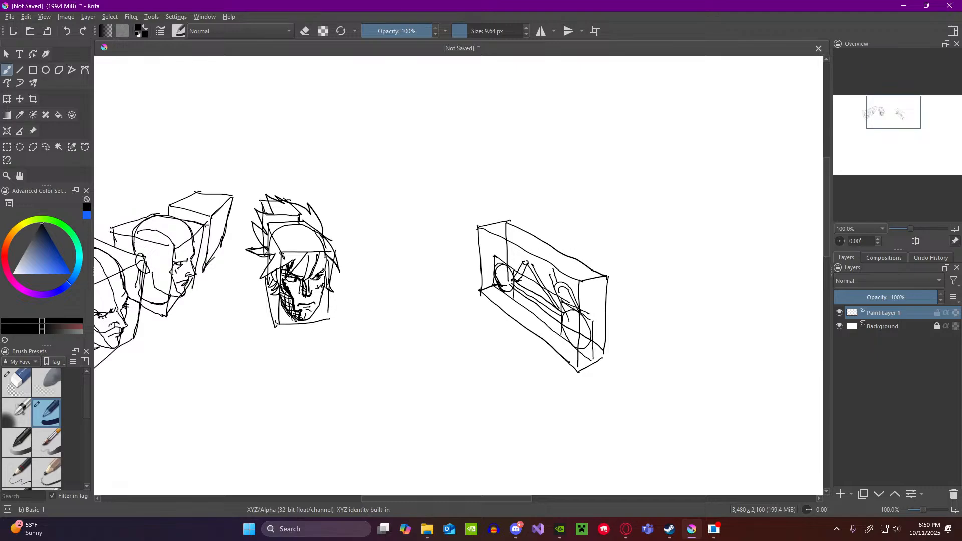
pyautogui.moveTo(547, 273)
pyautogui.mouseDown()
pyautogui.moveTo(525, 262)
pyautogui.moveTo(551, 271)
pyautogui.mouseUp()
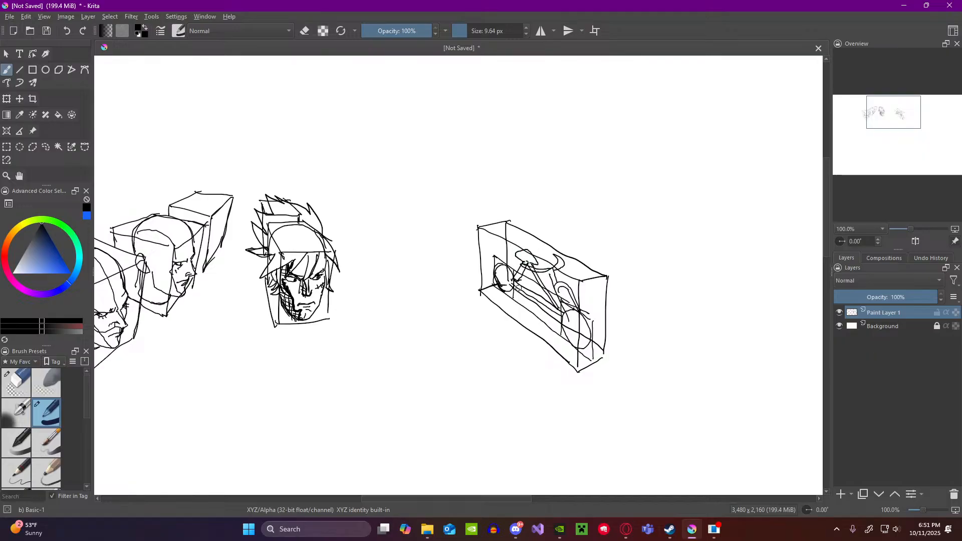
pyautogui.moveTo(522, 284)
pyautogui.mouseDown()
pyautogui.moveTo(527, 306)
pyautogui.moveTo(530, 286)
pyautogui.mouseUp()
# Step: Erase the whole boxed motorcycle sketch with the Eraser Circle brush and return to the Basic-1 brush
pyautogui.click(22, 381)
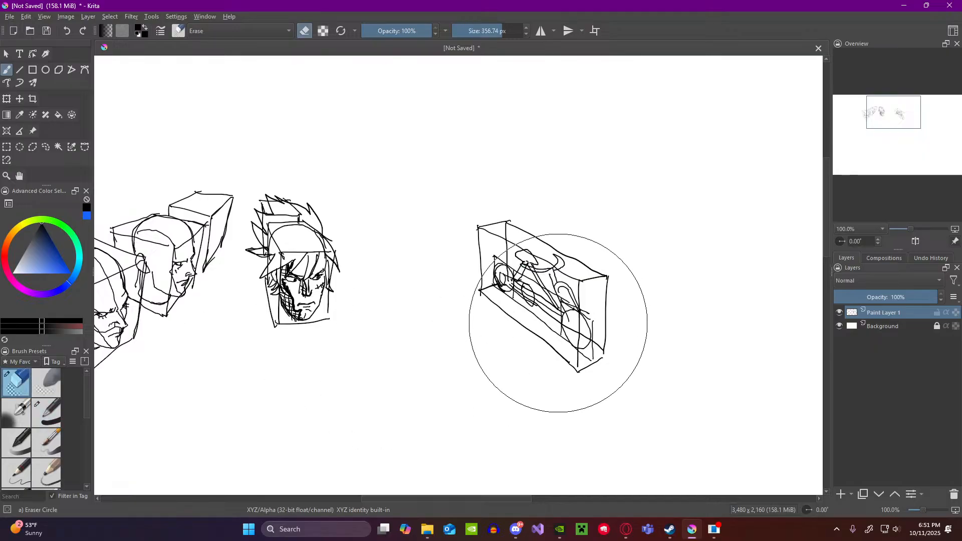
pyautogui.moveTo(490, 236)
pyautogui.mouseDown()
pyautogui.moveTo(532, 215)
pyautogui.moveTo(593, 309)
pyautogui.moveTo(577, 348)
pyautogui.mouseUp()
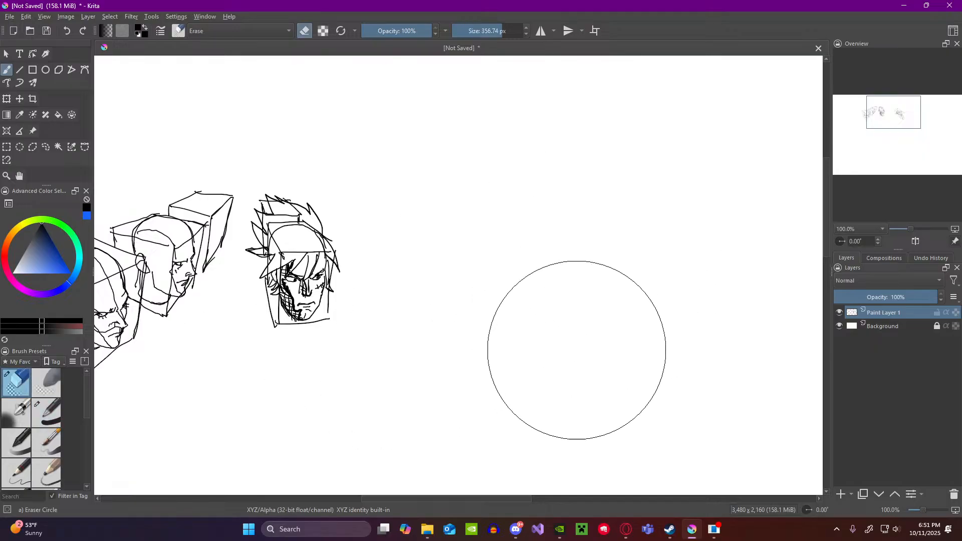
pyautogui.click(49, 412)
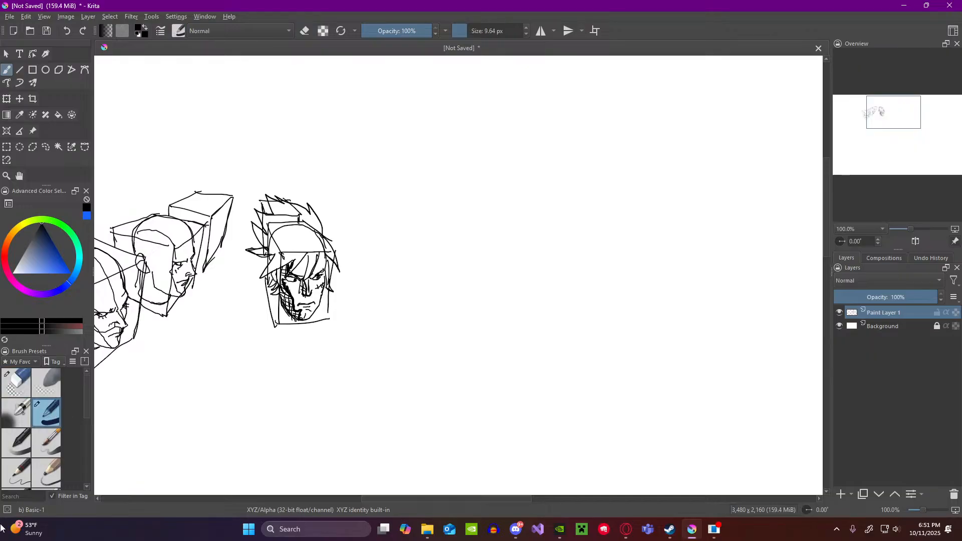
# Step: Switch to Opera and capture the whole motorcycle orthographic drawing with Snipping Tool
pyautogui.click(627, 530)
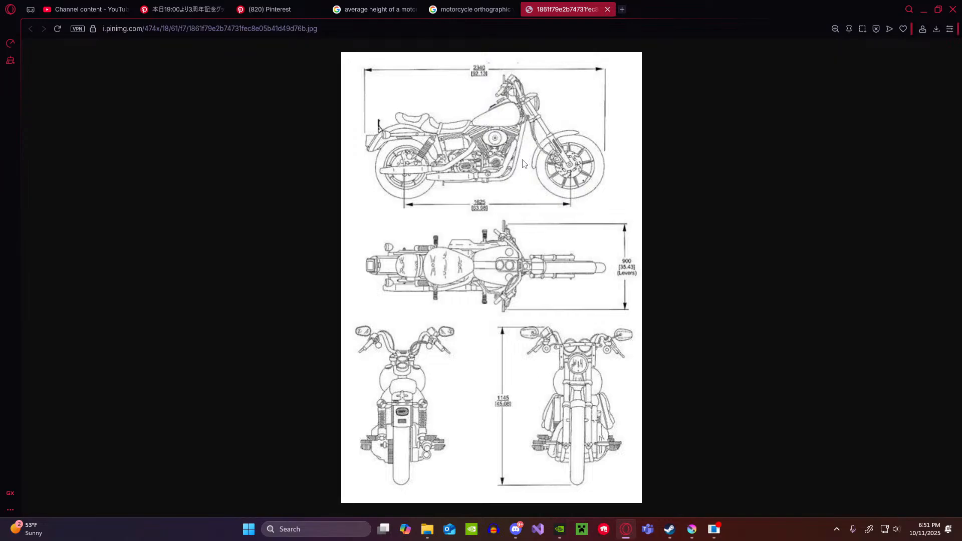
pyautogui.press('super+s')
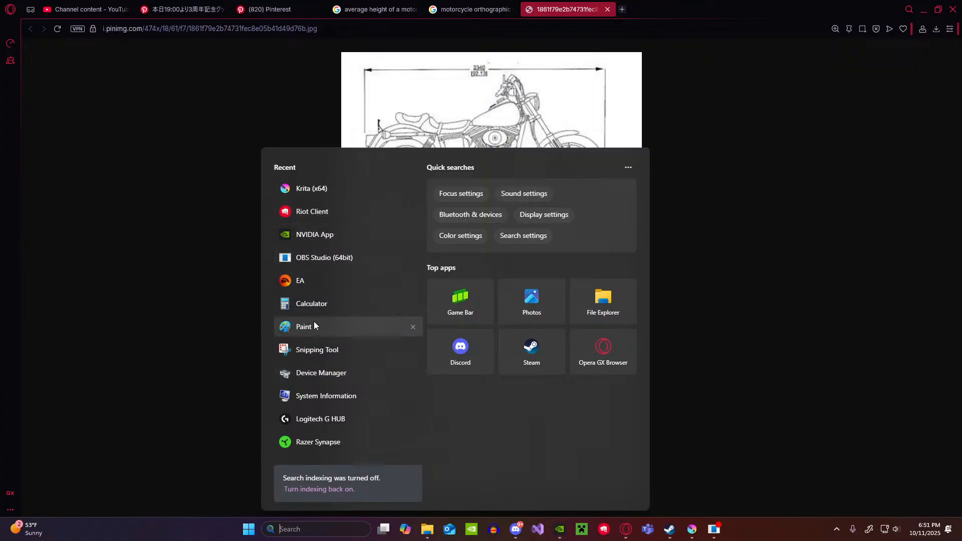
pyautogui.click(321, 349)
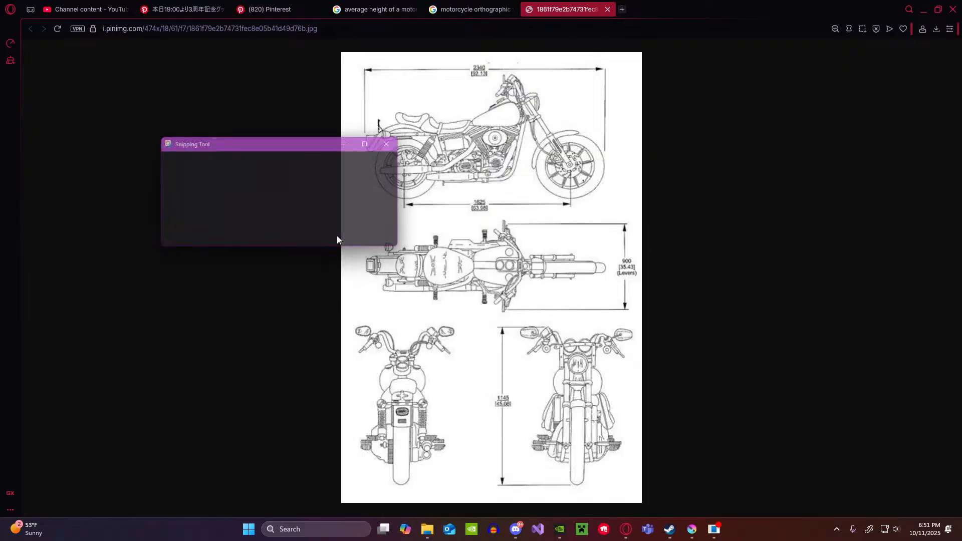
pyautogui.click(186, 161)
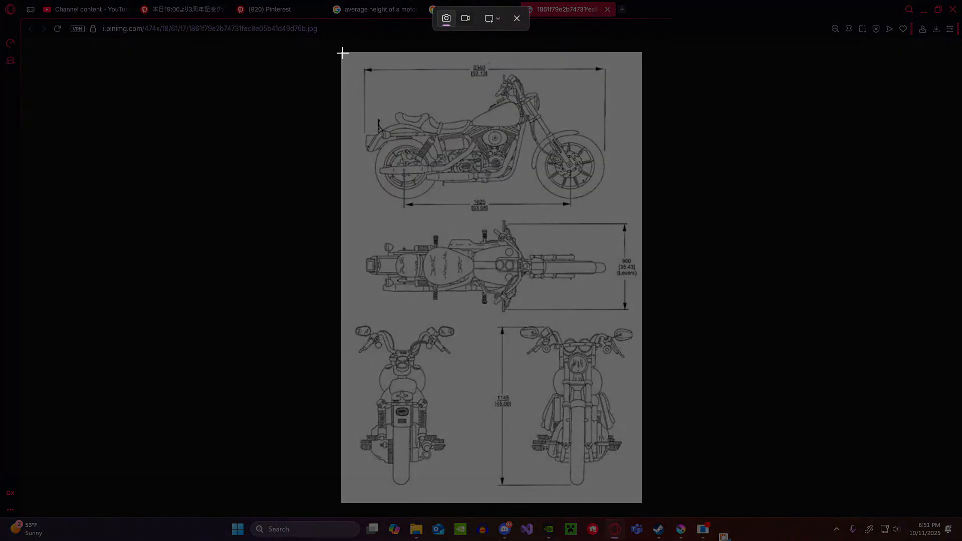
pyautogui.moveTo(342, 52); pyautogui.dragTo(641, 507)
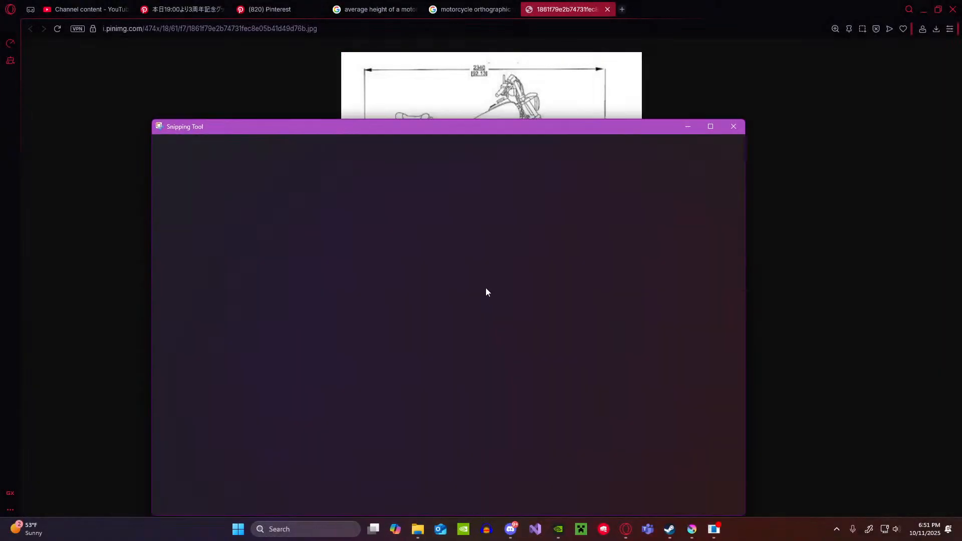
# Step: Copy the captured motorcycle drawing and close Snipping Tool
pyautogui.rightClick(460, 281)
pyautogui.click(490, 308)
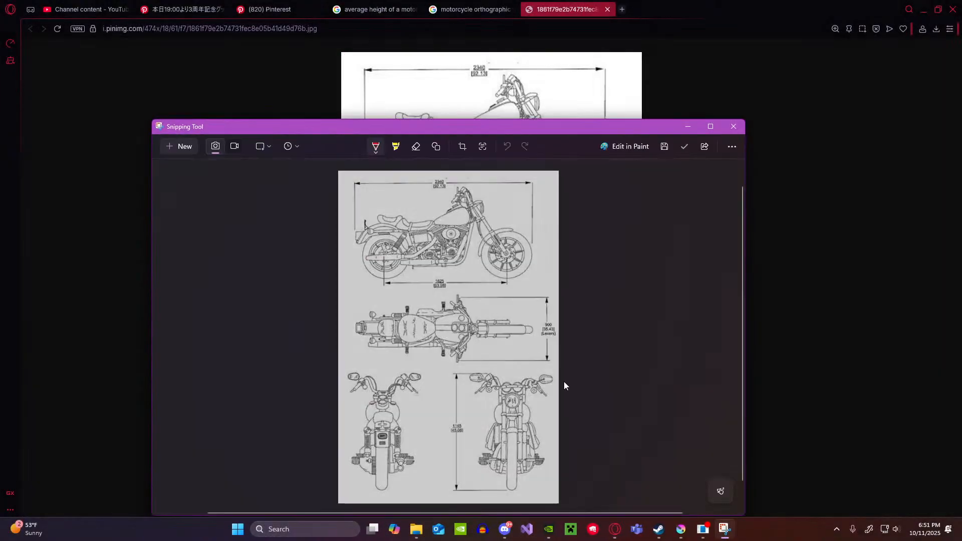
pyautogui.moveTo(681, 529)
pyautogui.click(734, 126)
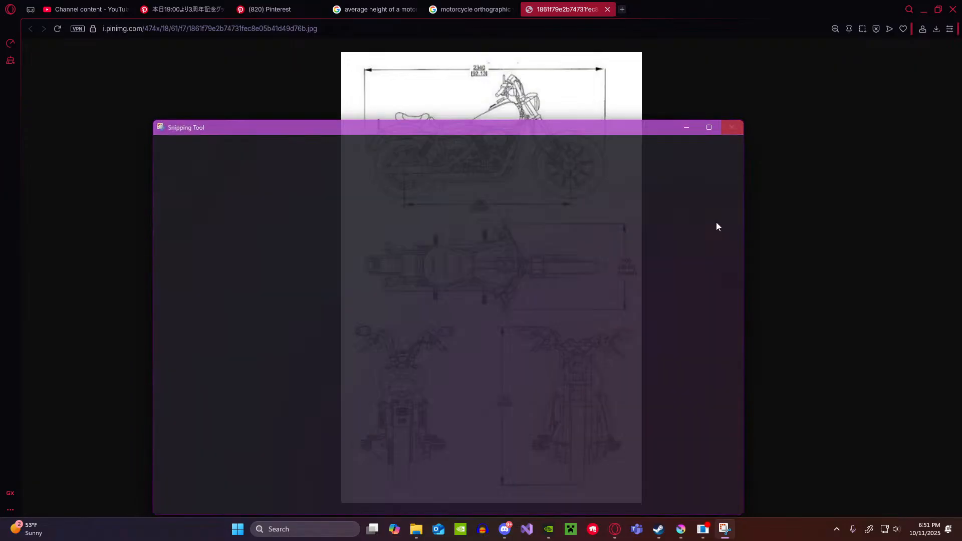
# Step: Switch to Krita and paste the motorcycle orthographic drawing into the document as a new layer
pyautogui.click(689, 531)
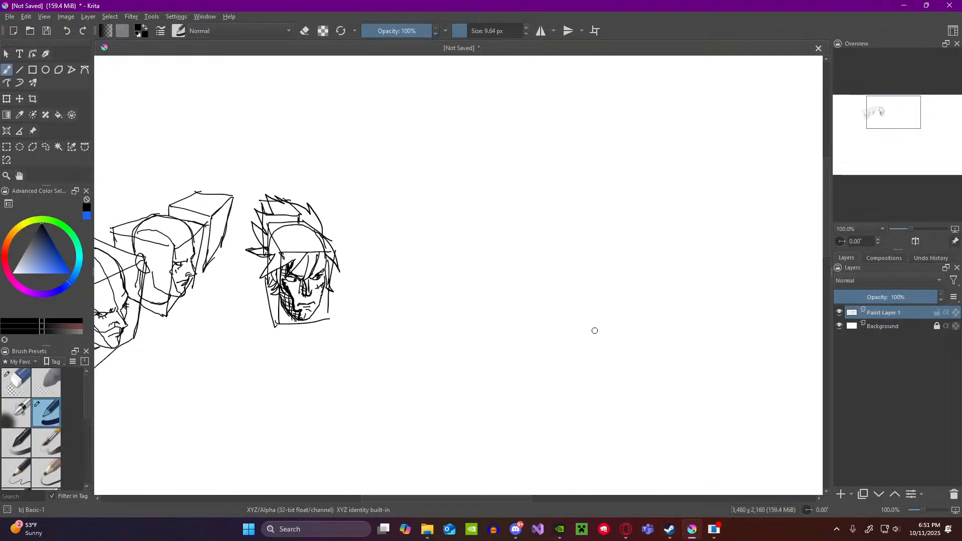
pyautogui.hotkey('ctrl', 'v')
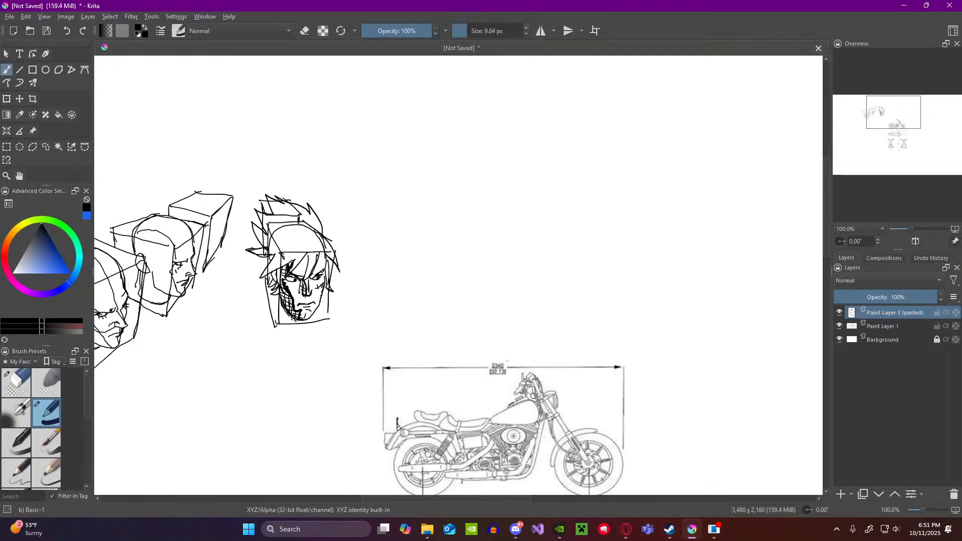
pyautogui.scroll(-3, 545, 375)
pyautogui.scroll(-1, 545, 376)
pyautogui.scroll(3, 524, 330)
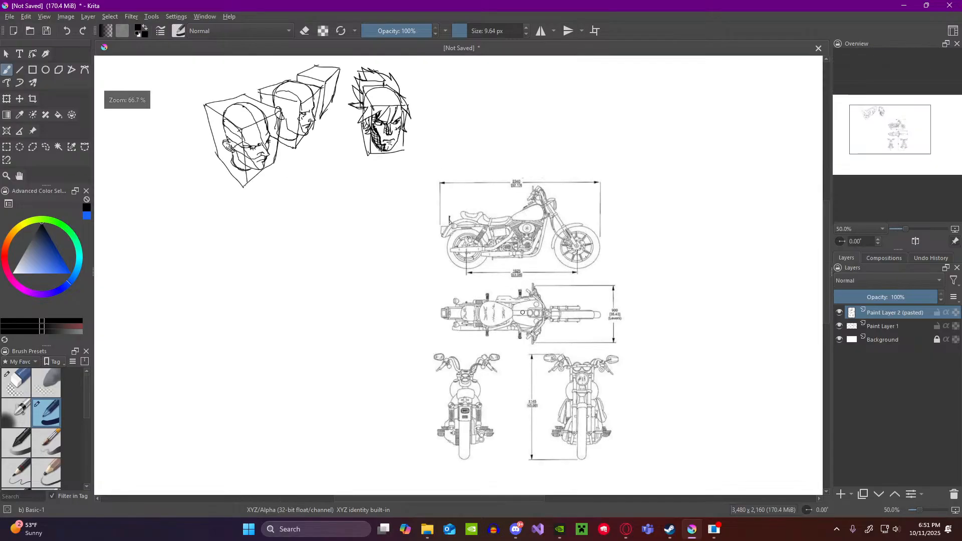
pyautogui.scroll(1, 524, 330)
pyautogui.scroll(-3, 524, 330)
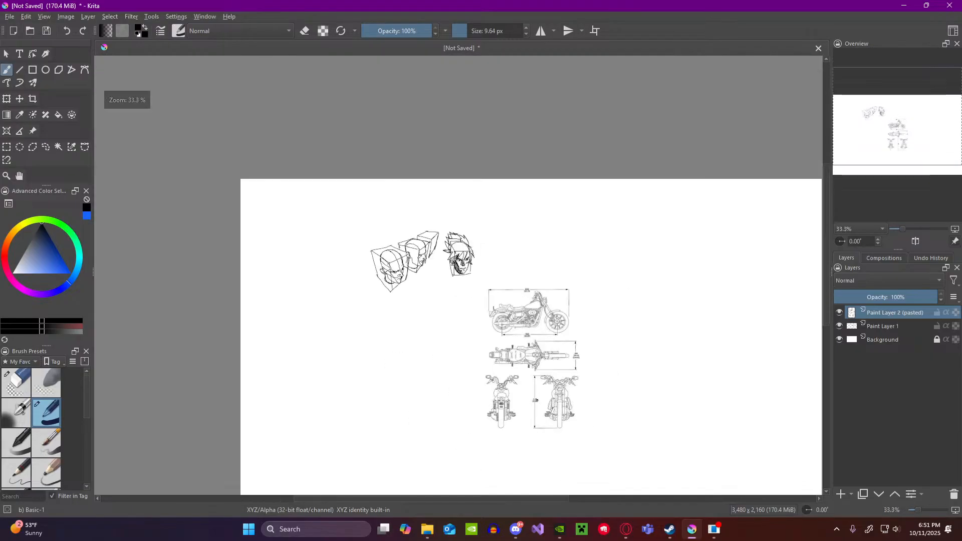
pyautogui.scroll(3, 538, 423)
pyautogui.scroll(-1, 538, 422)
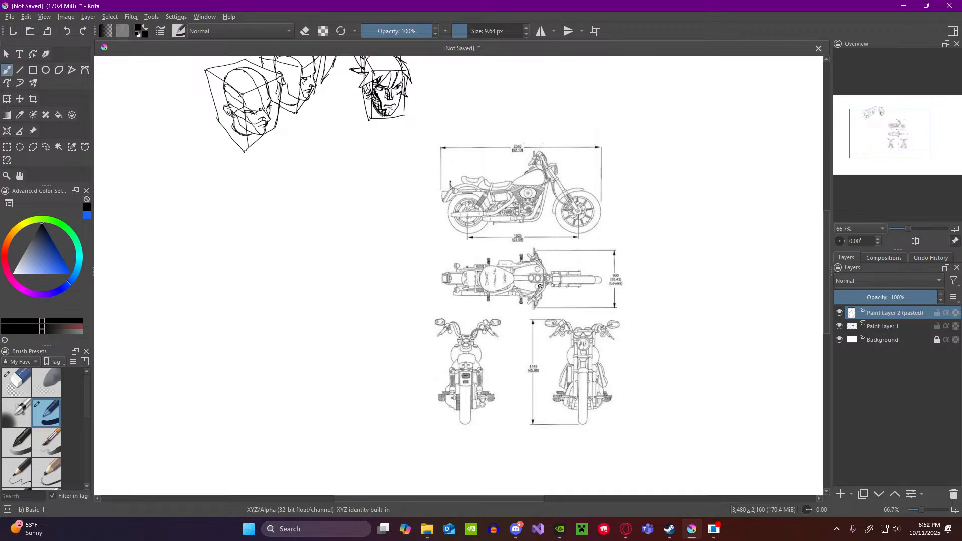
# Step: Set the brush colour to a saturated red
pyautogui.click(5, 257)
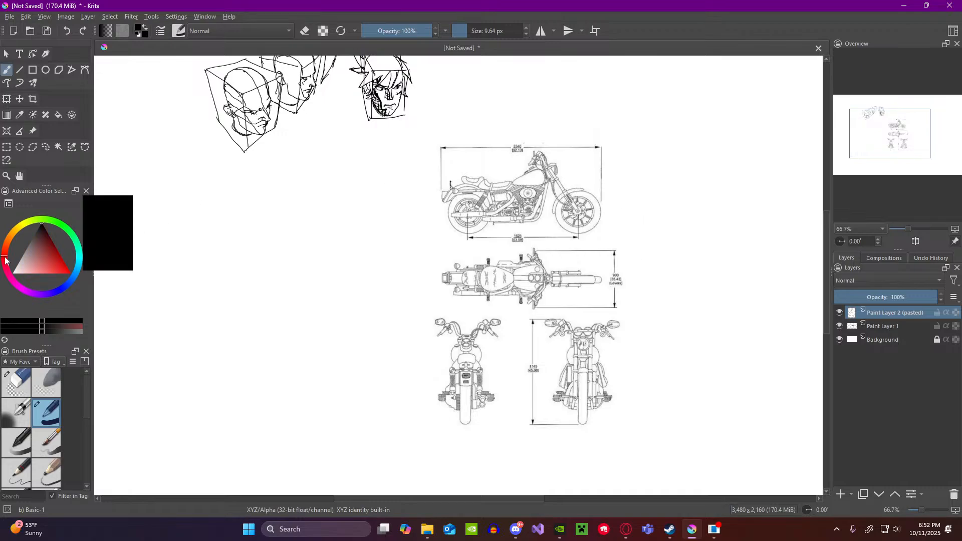
pyautogui.click(67, 266)
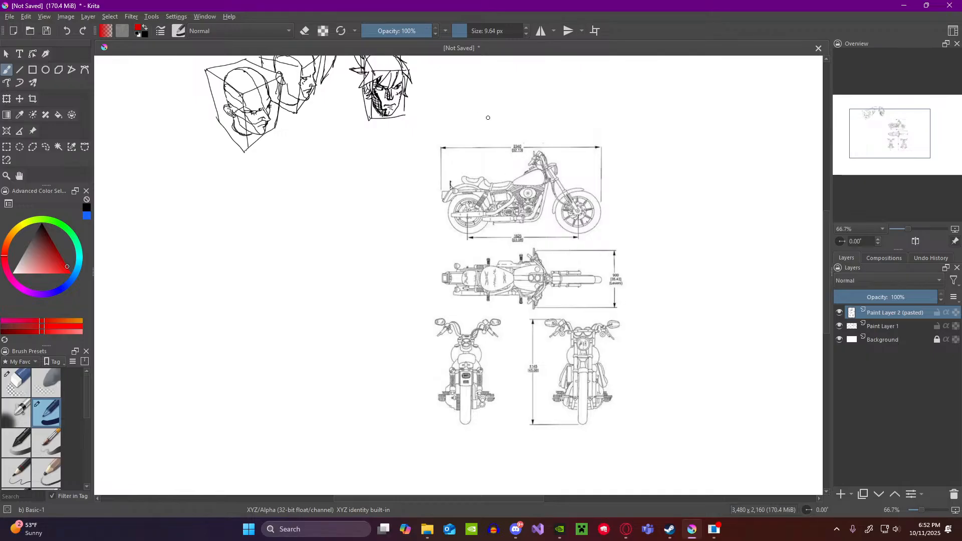
# Step: Divide the motorcycle side view into four equal sections with three vertical red lines and arcs along the length dimension
pyautogui.moveTo(517, 149); pyautogui.dragTo(518, 181)
pyautogui.moveTo(477, 148); pyautogui.dragTo(480, 236)
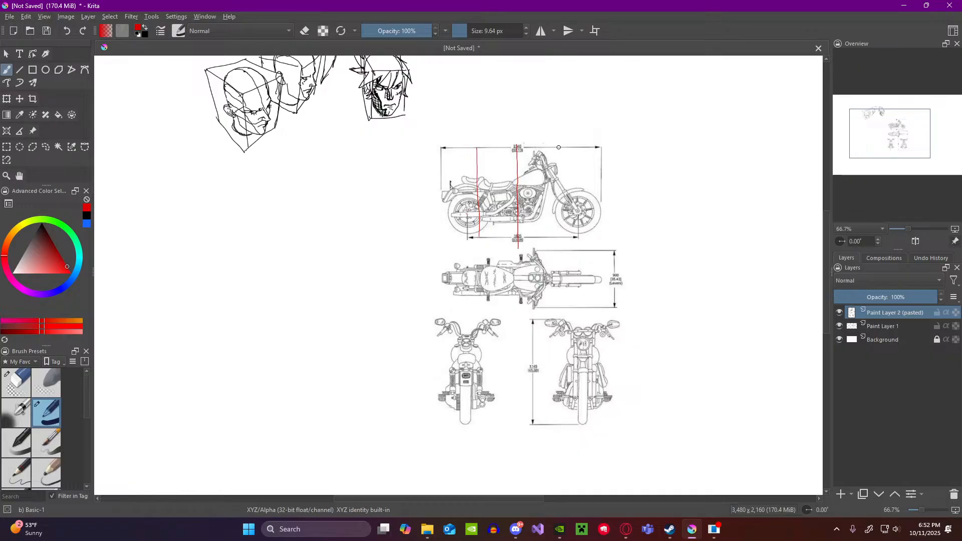
pyautogui.moveTo(558, 147); pyautogui.dragTo(560, 241)
pyautogui.moveTo(557, 202); pyautogui.dragTo(559, 248)
pyautogui.moveTo(442, 147)
pyautogui.mouseDown()
pyautogui.moveTo(517, 136)
pyautogui.moveTo(595, 149)
pyautogui.mouseUp()
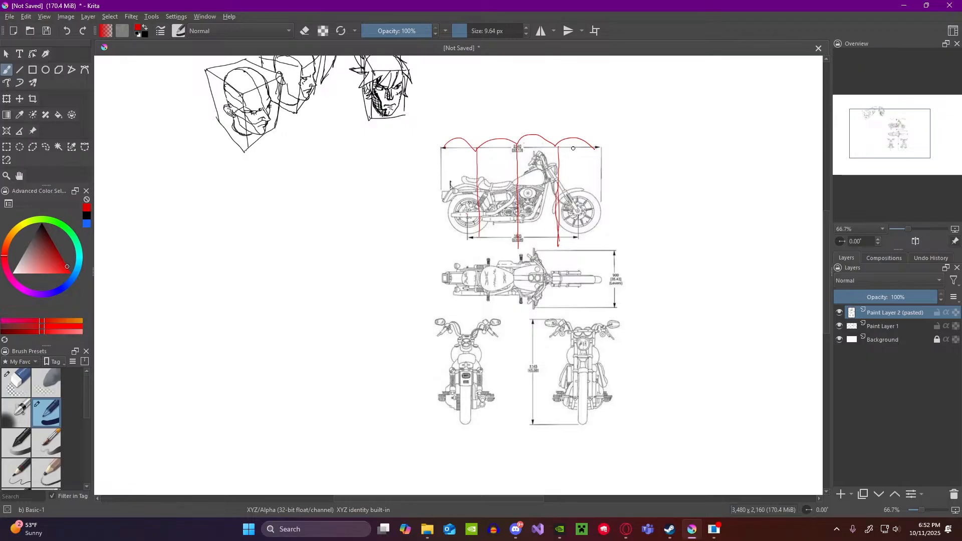
# Step: Draw a vertical line through the front wheel's centre, mark its hub, and draw a horizontal line across the bike near wheel-top height
pyautogui.moveTo(577, 151); pyautogui.dragTo(580, 224)
pyautogui.moveTo(442, 193); pyautogui.dragTo(455, 196)
pyautogui.hotkey('ctrl', 'z')
pyautogui.hotkey('ctrl', 'z')
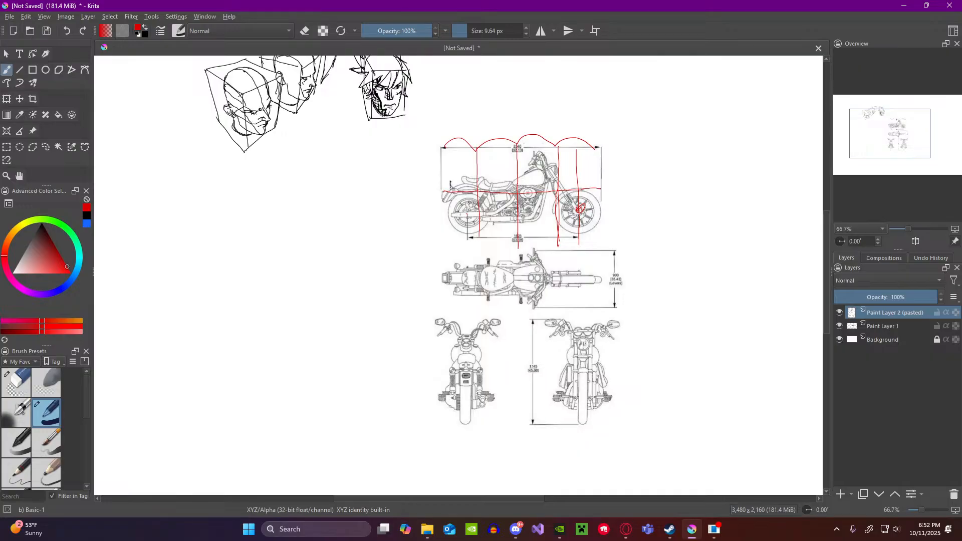
pyautogui.hotkey('ctrl', 'z')
pyautogui.click(83, 33)
# Step: Mark the rear seat, front wheel top, handlebar, exhaust, engine and rear wheel bottom on the side view with short red strokes
pyautogui.scroll(2, 481, 136)
pyautogui.scroll(-1, 507, 178)
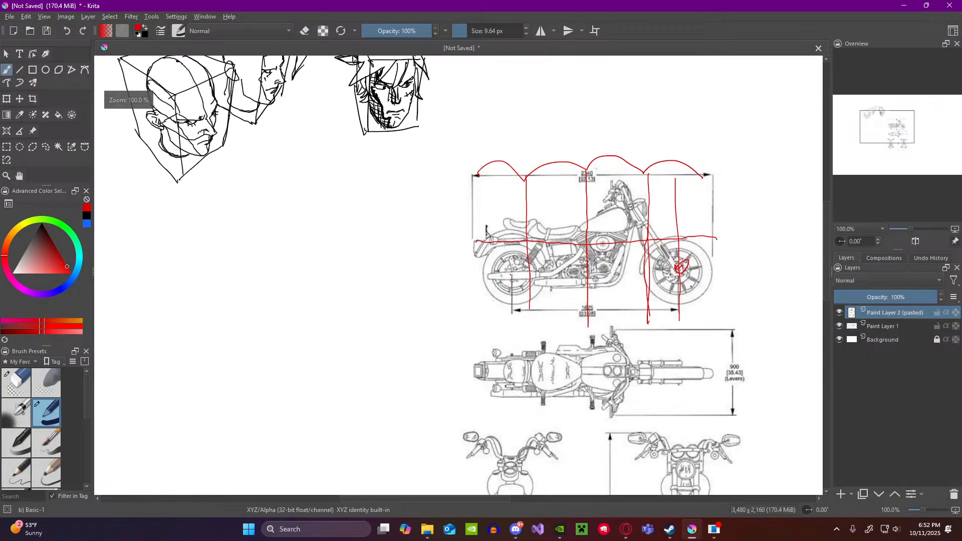
pyautogui.scroll(1, 651, 221)
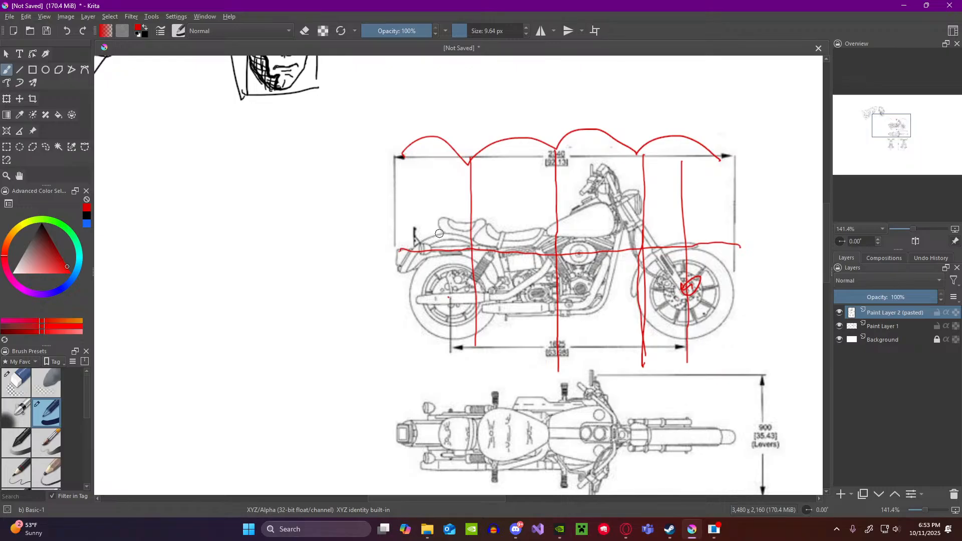
pyautogui.moveTo(439, 236); pyautogui.dragTo(450, 235)
pyautogui.moveTo(653, 233); pyautogui.dragTo(701, 232)
pyautogui.moveTo(604, 170); pyautogui.dragTo(587, 192)
pyautogui.moveTo(494, 314); pyautogui.dragTo(554, 317)
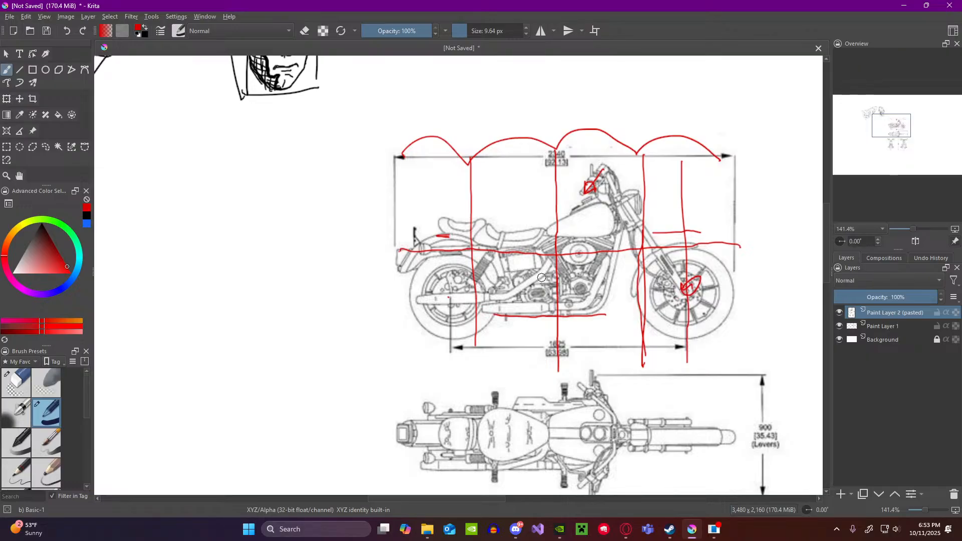
pyautogui.moveTo(542, 279); pyautogui.dragTo(571, 282)
pyautogui.moveTo(471, 338); pyautogui.dragTo(500, 337)
pyautogui.scroll(-5, 580, 333)
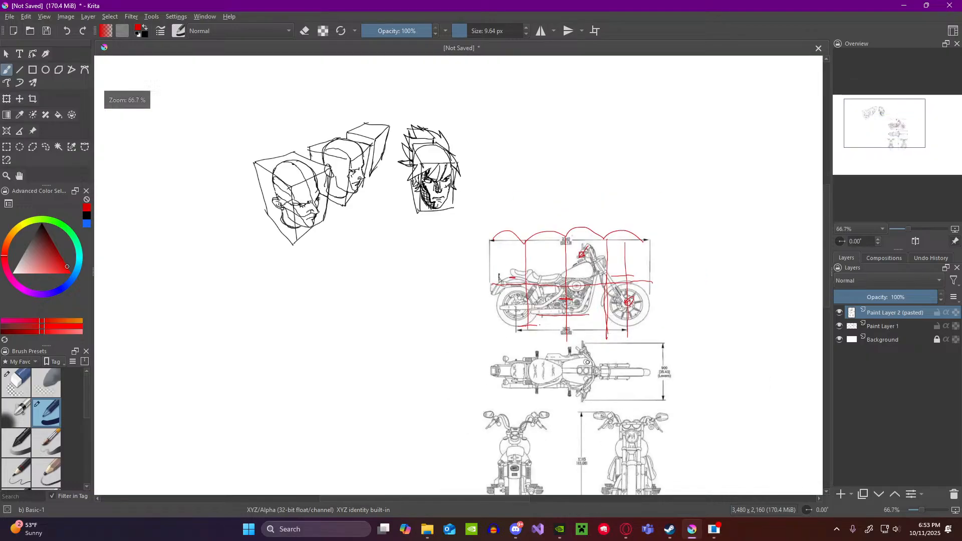
pyautogui.scroll(5, 589, 354)
pyautogui.scroll(-3, 589, 354)
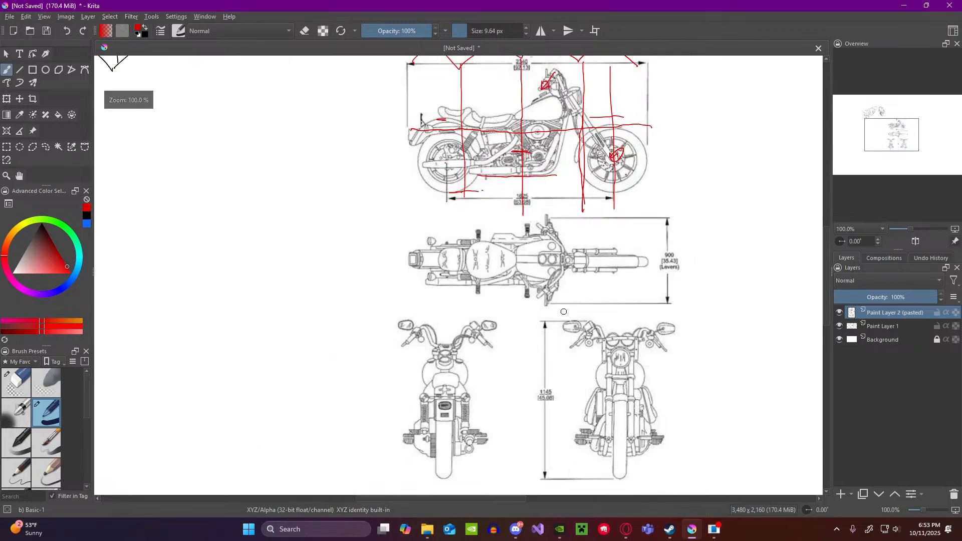
pyautogui.scroll(3, 557, 280)
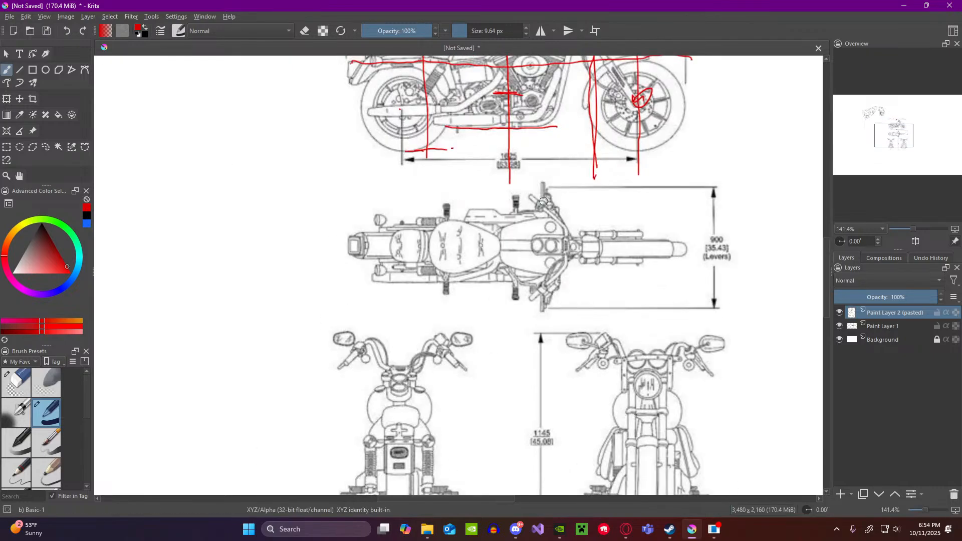
pyautogui.moveTo(546, 187); pyautogui.dragTo(542, 301)
pyautogui.moveTo(691, 190); pyautogui.dragTo(690, 295)
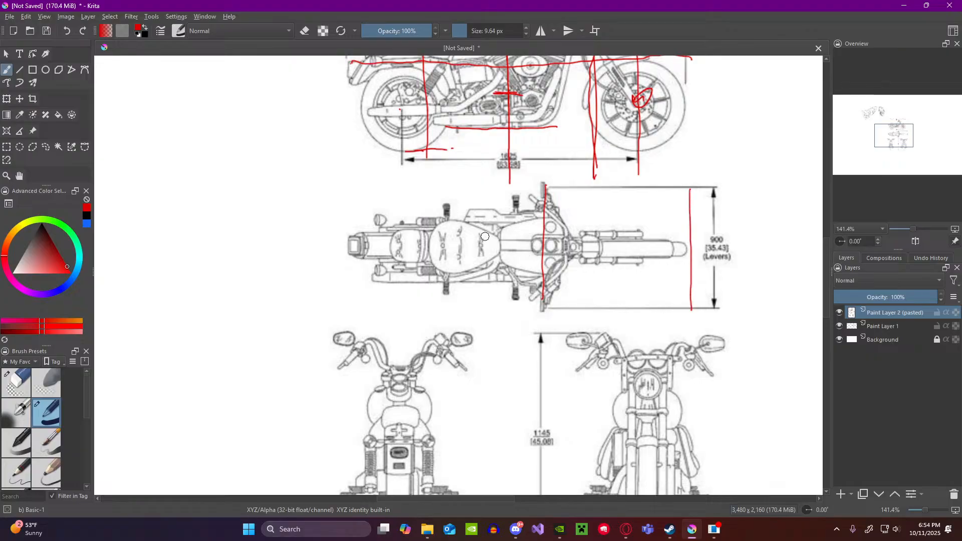
pyautogui.moveTo(344, 202)
pyautogui.mouseDown()
pyautogui.moveTo(348, 304)
pyautogui.moveTo(641, 309)
pyautogui.mouseUp()
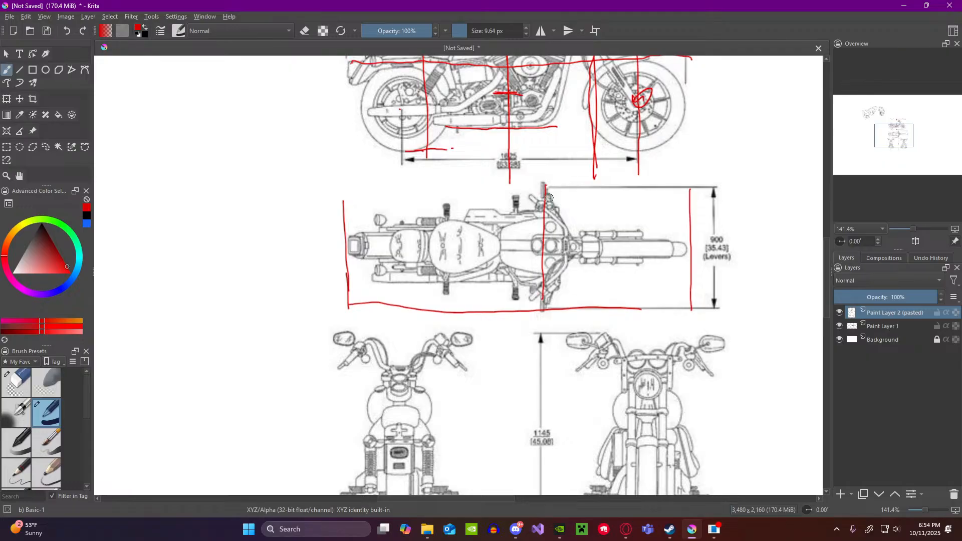
pyautogui.hotkey('ctrl', 'z')
pyautogui.hotkey('ctrl', 'z')
pyautogui.hotkey('ctrl', 'z')
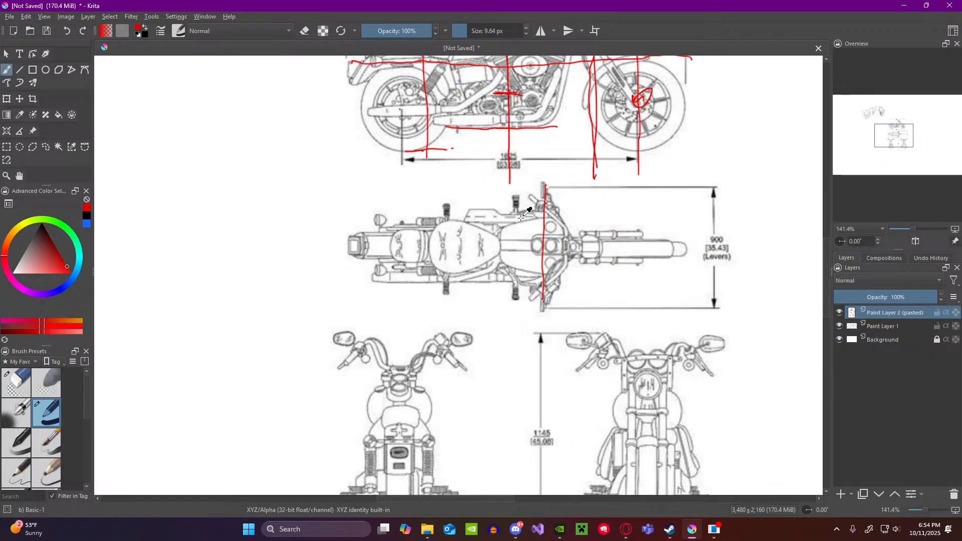
pyautogui.hotkey('ctrl', 'z')
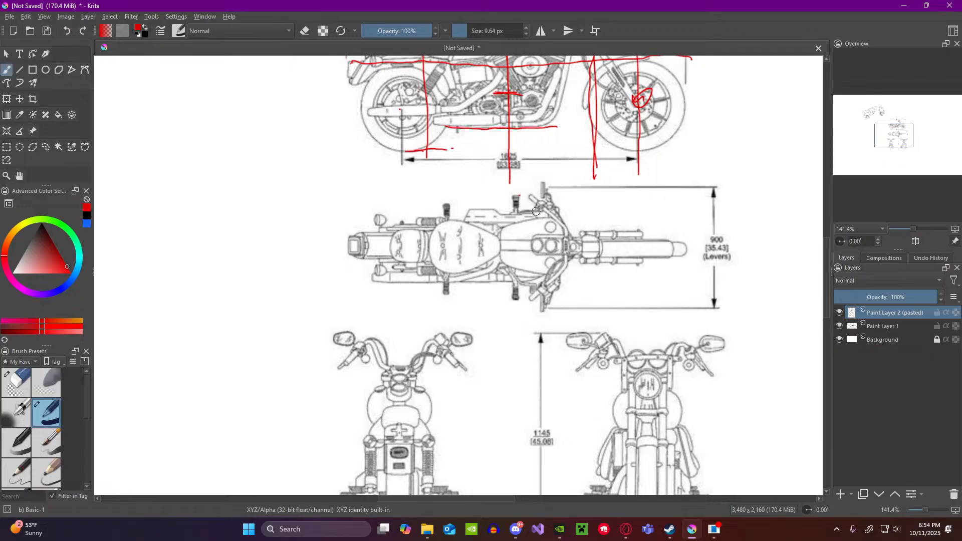
# Step: Carry the side view's three quarter lines down through the top view and draw a vertical line at its front wheel end
pyautogui.moveTo(509, 184); pyautogui.dragTo(509, 316)
pyautogui.moveTo(686, 188); pyautogui.dragTo(688, 301)
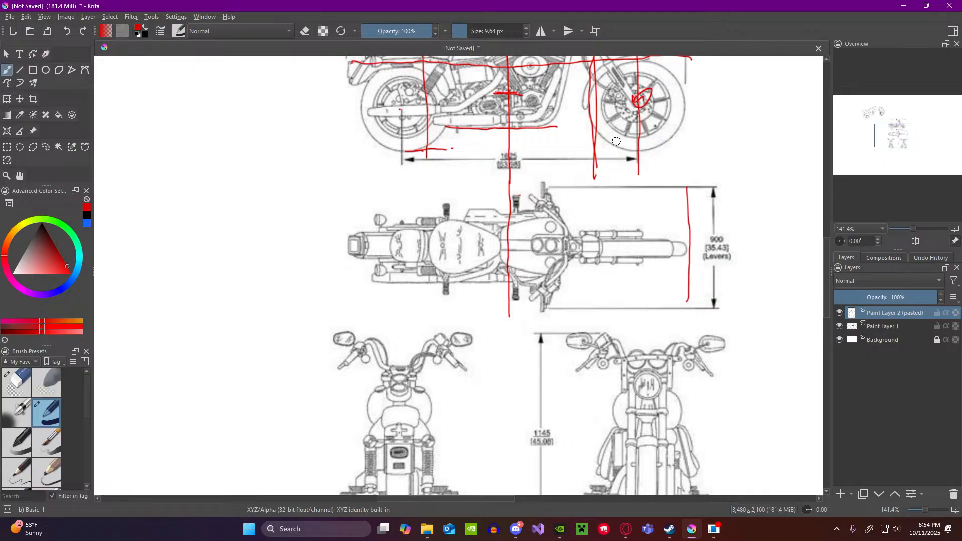
pyautogui.scroll(-5, 615, 135)
pyautogui.scroll(5, 613, 120)
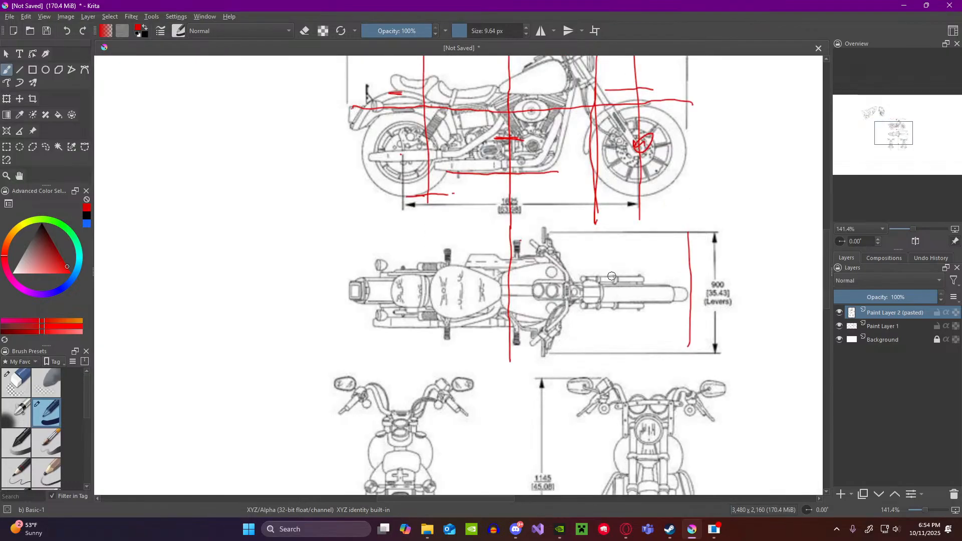
pyautogui.moveTo(598, 178); pyautogui.dragTo(600, 347)
pyautogui.moveTo(603, 309); pyautogui.dragTo(605, 362)
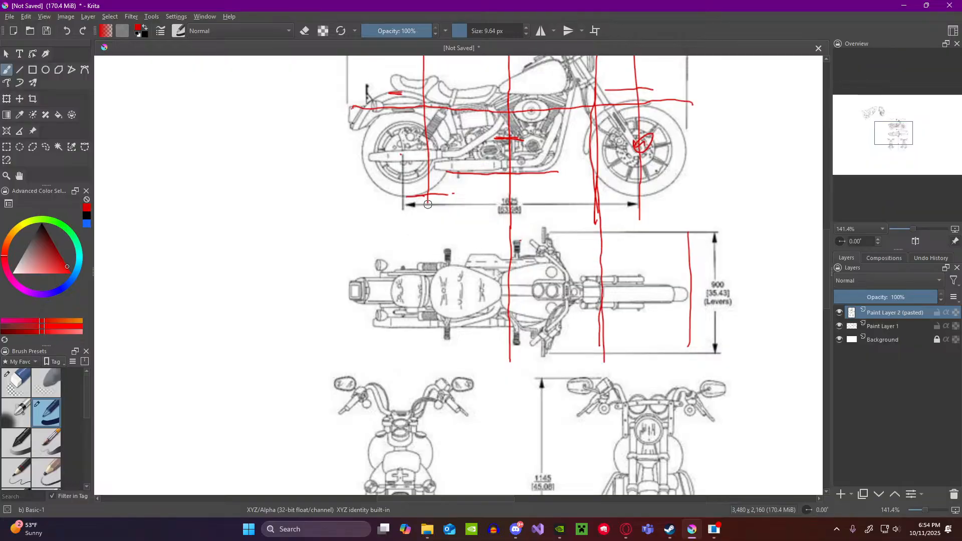
pyautogui.moveTo(428, 203); pyautogui.dragTo(430, 355)
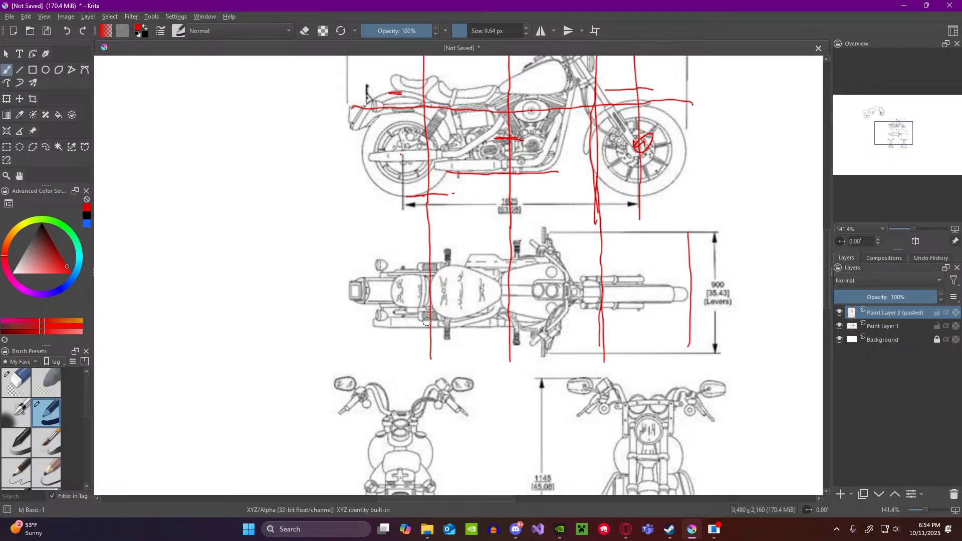
# Step: Examine the side, top, rear and front views of the motorcycle to compare their proportions
pyautogui.scroll(-3, 348, 296)
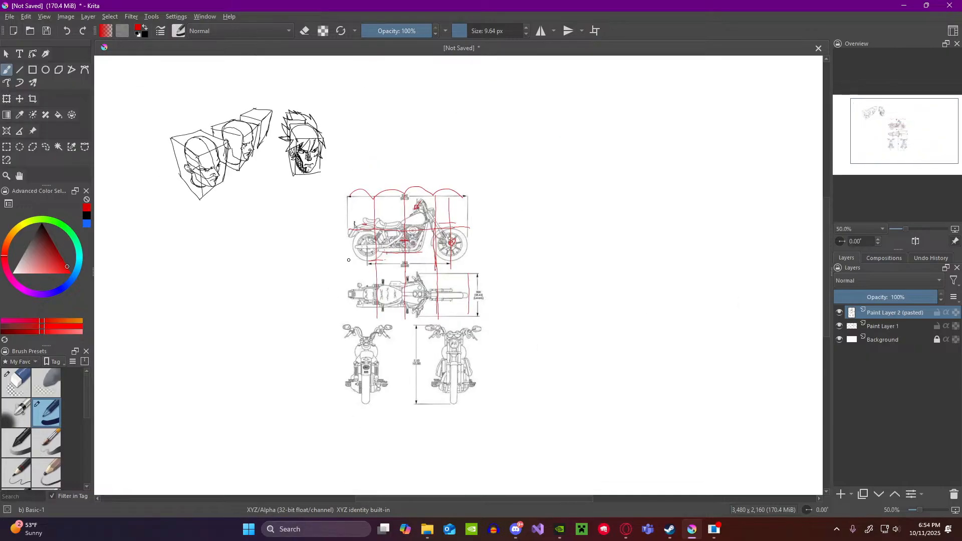
pyautogui.scroll(2, 353, 262)
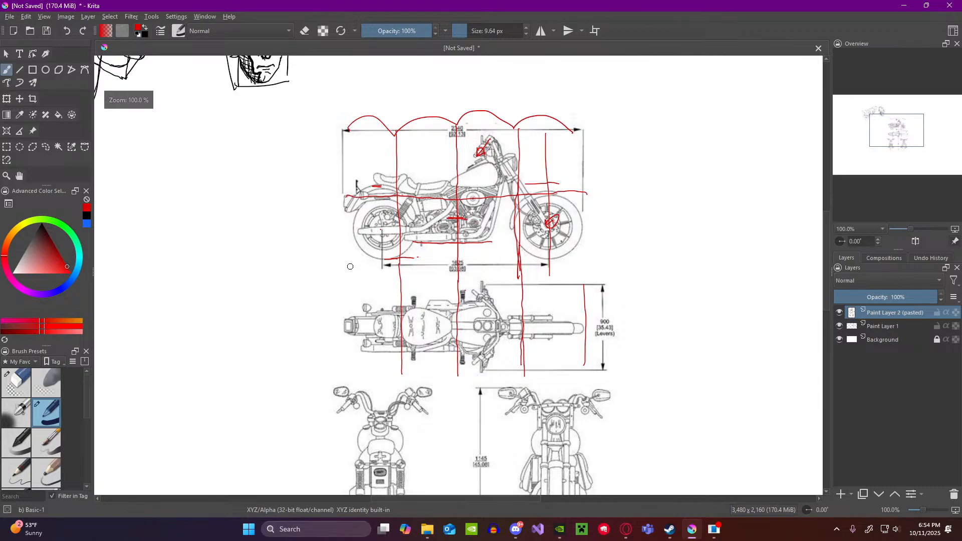
pyautogui.scroll(-1, 407, 281)
pyautogui.scroll(2, 407, 361)
pyautogui.scroll(-2, 407, 362)
pyautogui.scroll(1, 408, 423)
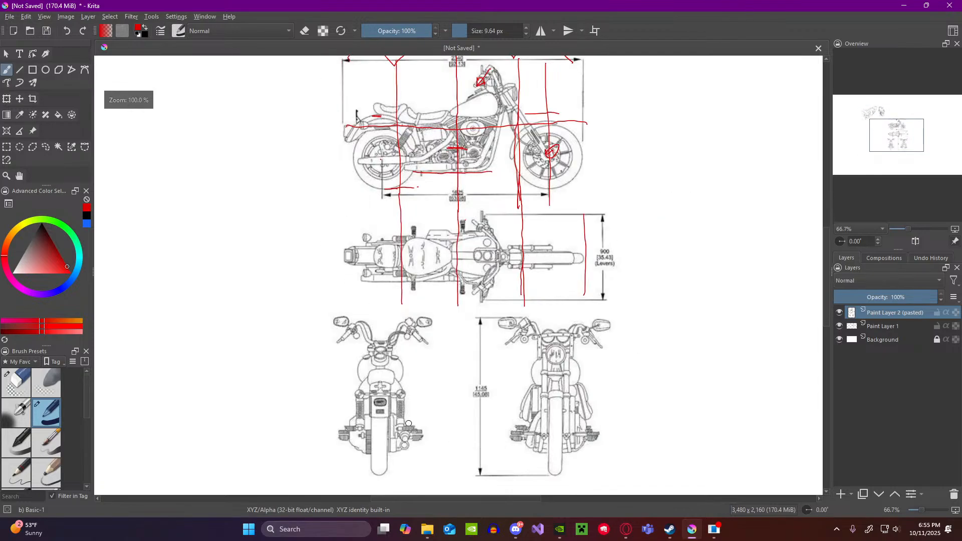
pyautogui.scroll(-1, 456, 360)
pyautogui.scroll(3, 442, 419)
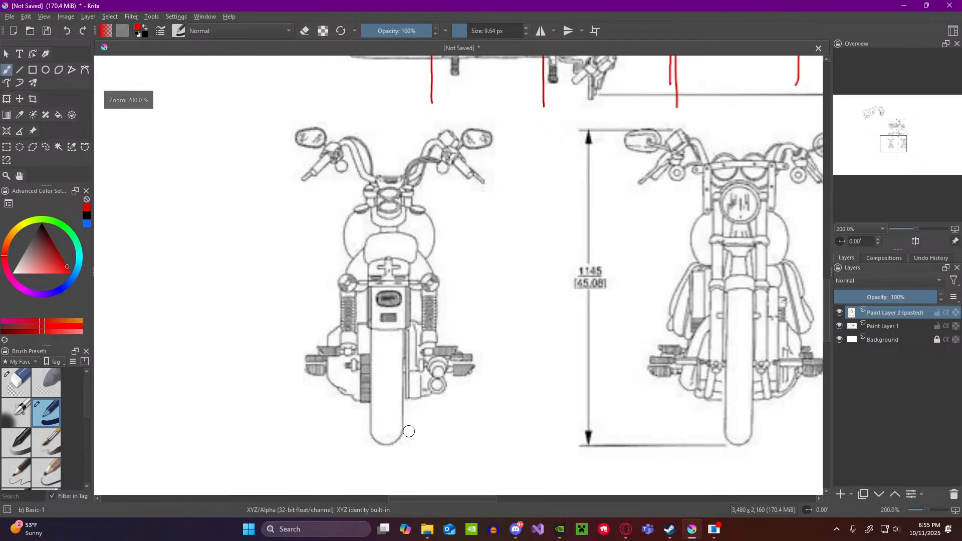
pyautogui.scroll(-1, 462, 392)
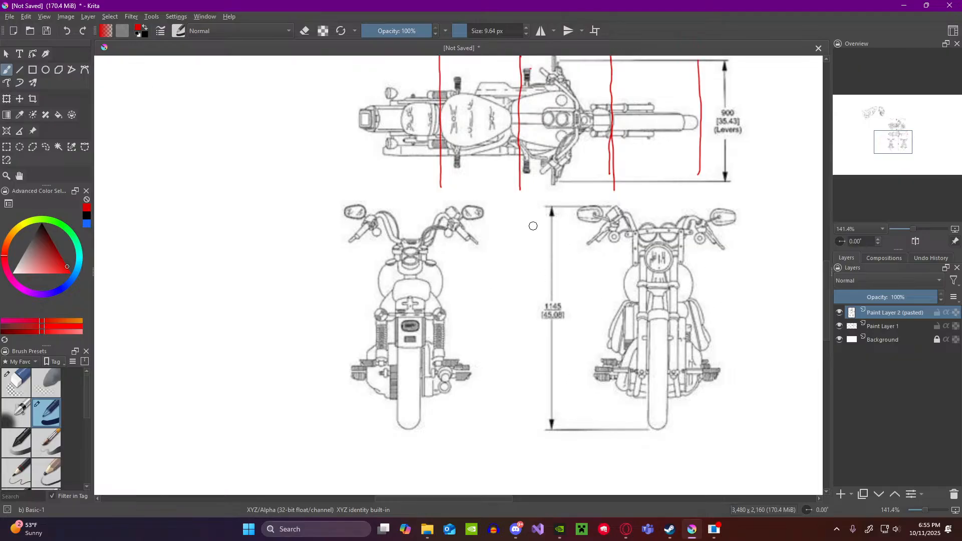
# Step: Draw a vertical red line at the rear end of the motorcycle top view
pyautogui.scroll(-2, 534, 226)
pyautogui.scroll(-1, 533, 227)
pyautogui.scroll(2, 550, 102)
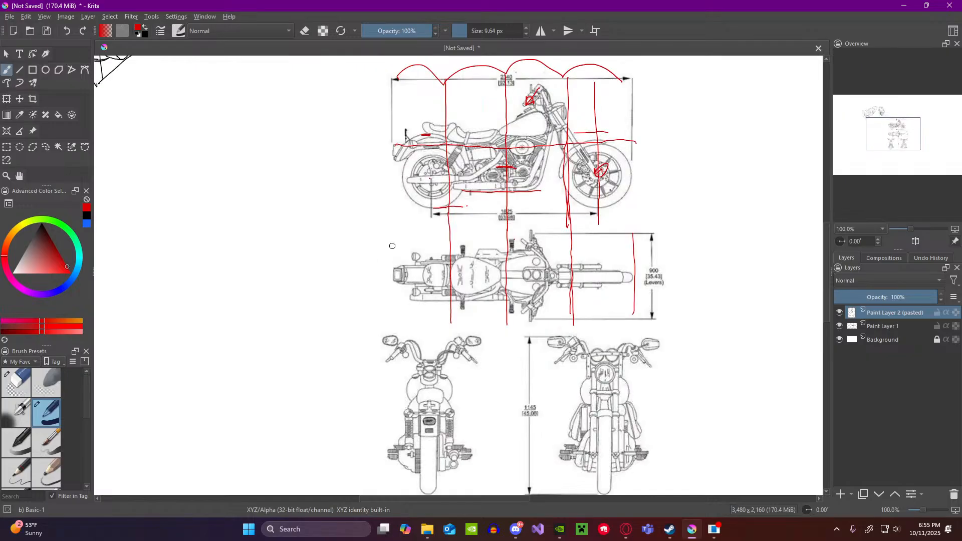
pyautogui.moveTo(392, 256); pyautogui.dragTo(393, 313)
pyautogui.moveTo(449, 253); pyautogui.dragTo(503, 250)
pyautogui.hotkey('ctrl', 'z')
pyautogui.moveTo(404, 267); pyautogui.dragTo(518, 246)
pyautogui.moveTo(401, 279); pyautogui.dragTo(505, 314)
pyautogui.hotkey('ctrl', 'z')
pyautogui.hotkey('ctrl', 'z')
pyautogui.moveTo(421, 301); pyautogui.dragTo(479, 302)
pyautogui.moveTo(424, 291); pyautogui.dragTo(479, 293)
pyautogui.hotkey('ctrl', 'z')
pyautogui.hotkey('ctrl', 'z')
# Step: Draw a horizontal red line across the top of the motorcycle front view at mirror height
pyautogui.scroll(-2, 507, 189)
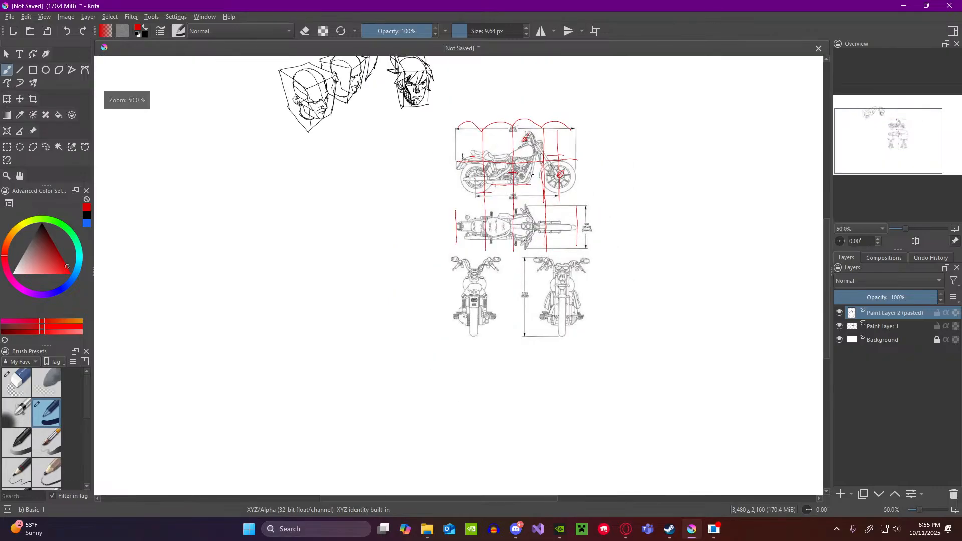
pyautogui.scroll(3, 566, 375)
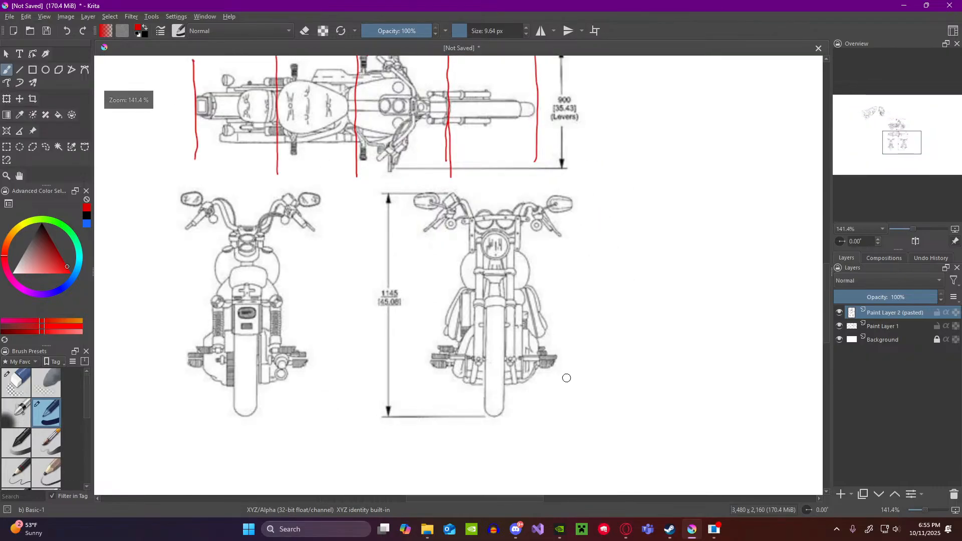
pyautogui.moveTo(435, 193); pyautogui.dragTo(559, 191)
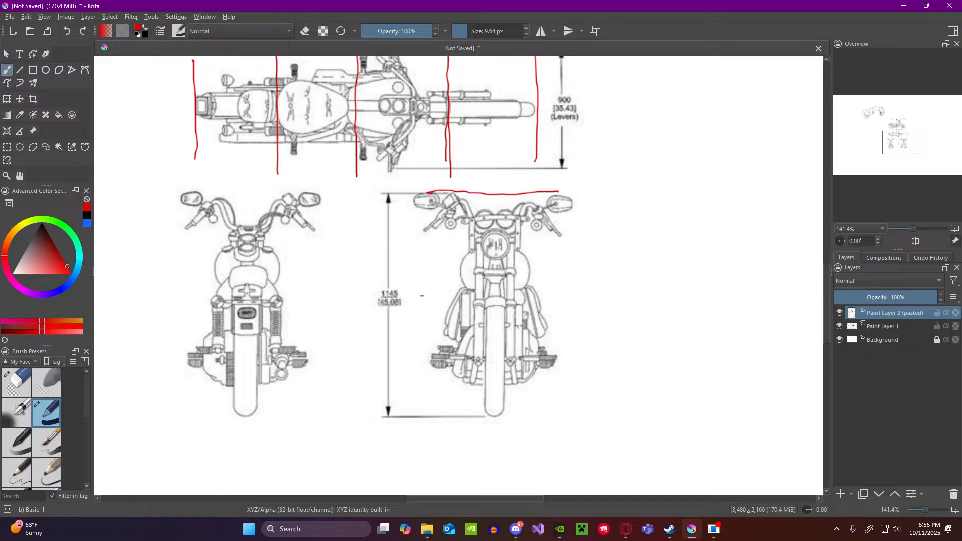
pyautogui.moveTo(421, 295); pyautogui.dragTo(566, 294)
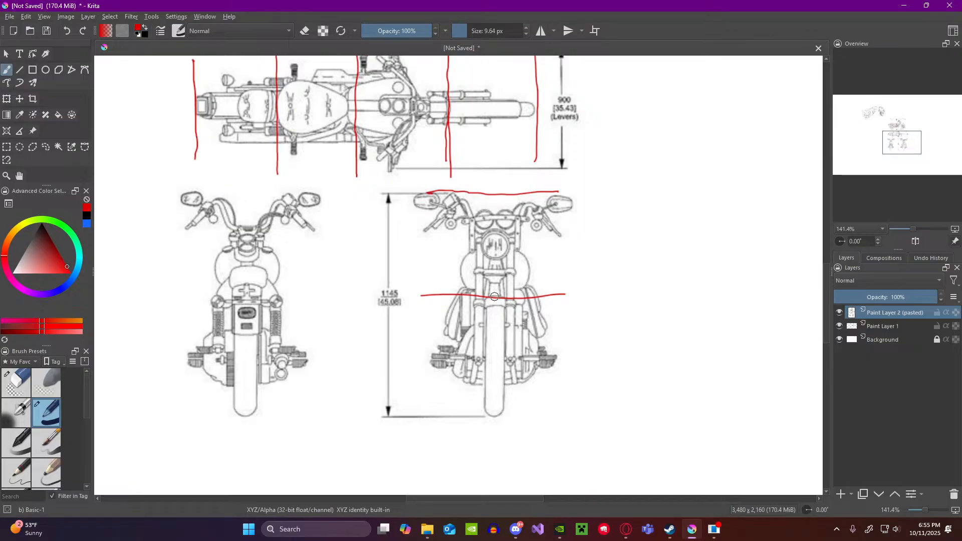
pyautogui.hotkey('ctrl', 'z')
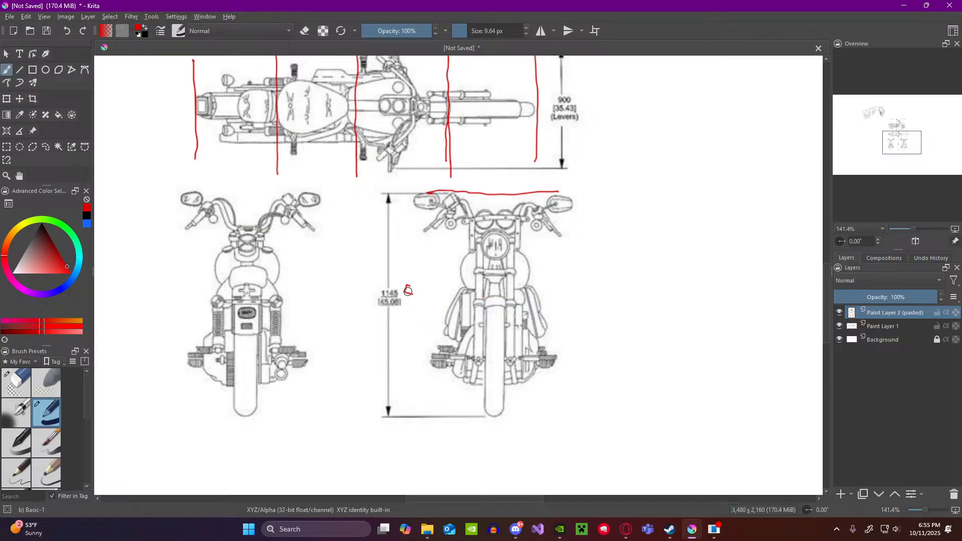
pyautogui.moveTo(408, 290); pyautogui.dragTo(429, 280)
pyautogui.hotkey('ctrl', 'z')
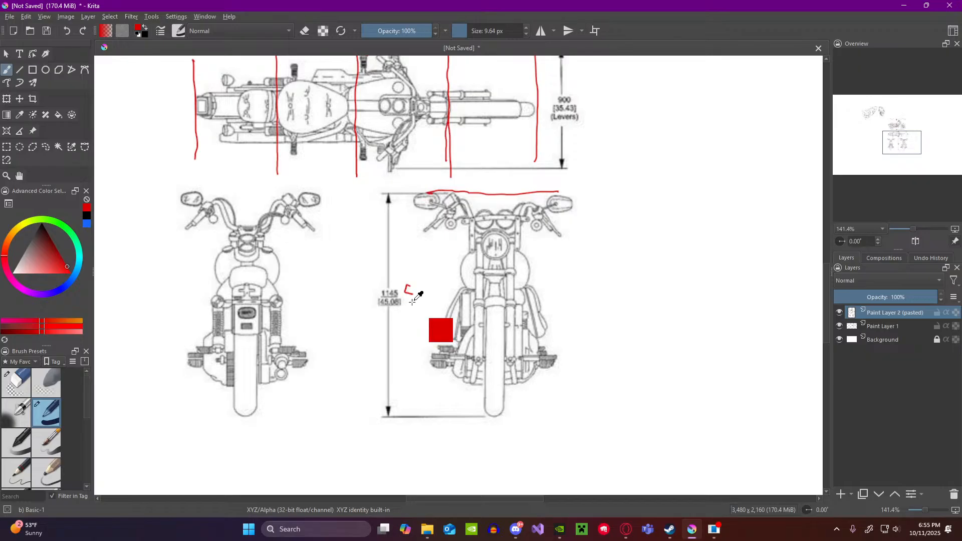
pyautogui.hotkey('ctrl', 'z')
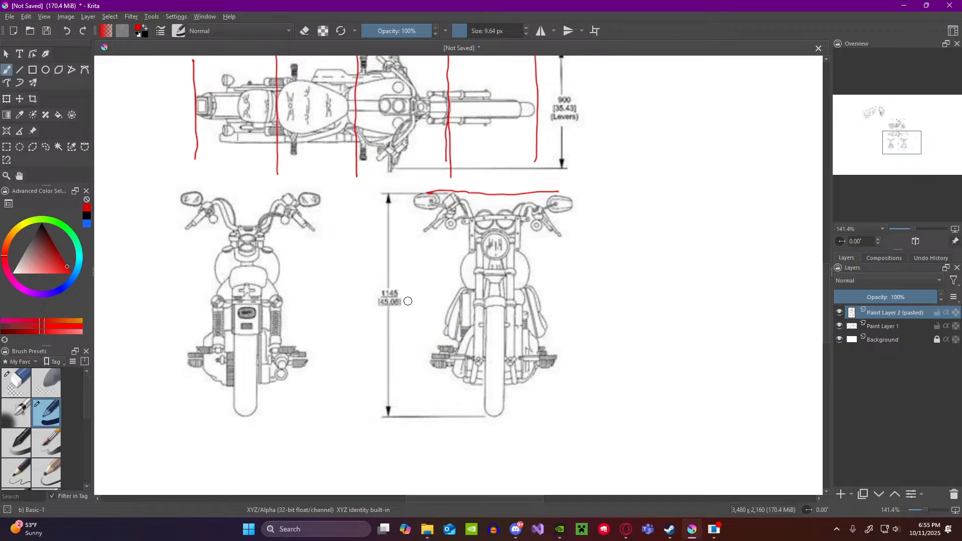
pyautogui.moveTo(452, 299); pyautogui.dragTo(573, 305)
pyautogui.hotkey('ctrl', 'z')
pyautogui.moveTo(400, 301); pyautogui.dragTo(590, 299)
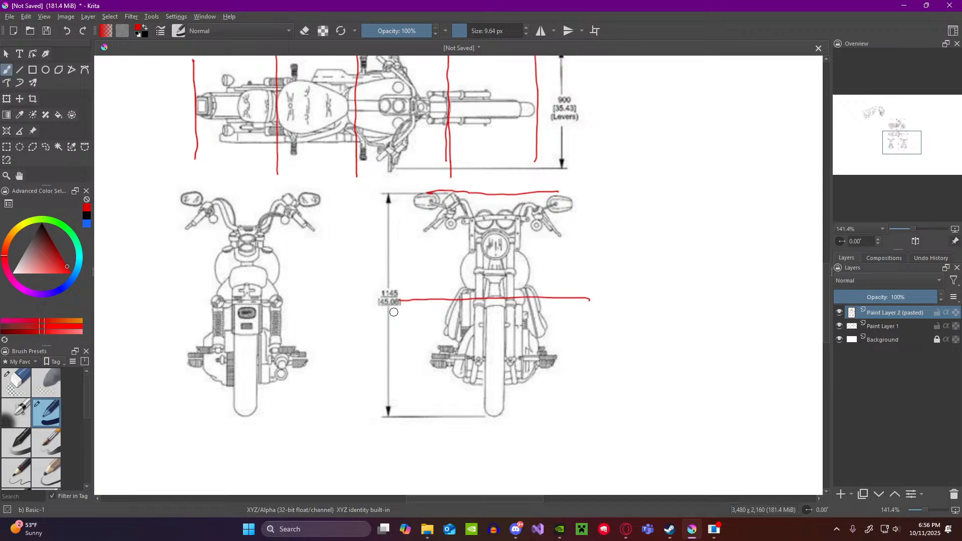
pyautogui.hotkey('ctrl', 'z')
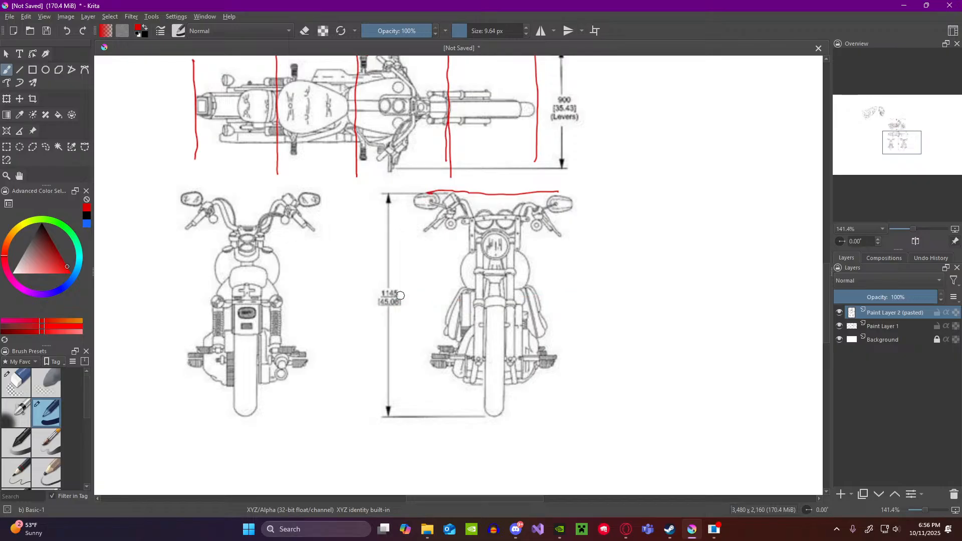
pyautogui.hotkey('ctrl', 'z')
# Step: Draw a horizontal red line across the middle of the front view, level with the 1145 height dimension label
pyautogui.moveTo(401, 300); pyautogui.dragTo(511, 297)
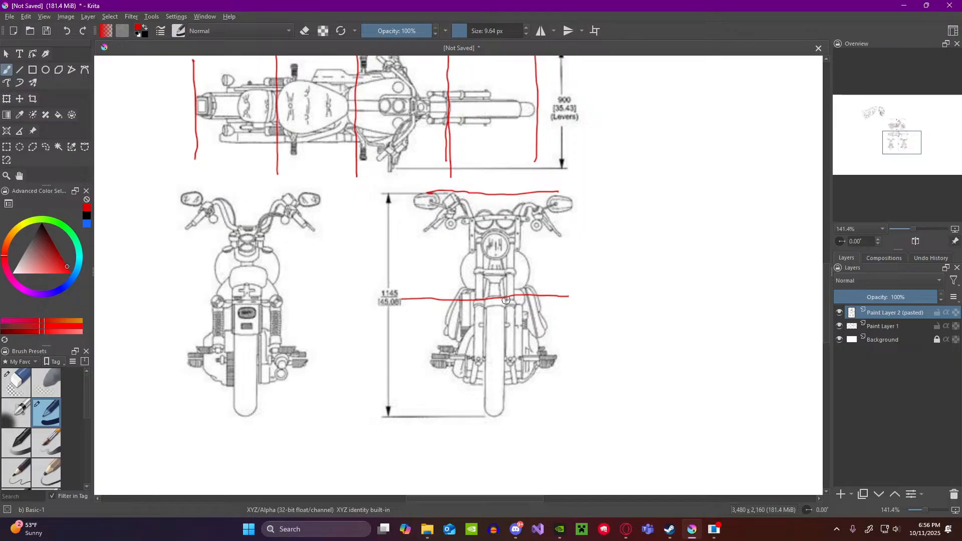
pyautogui.hotkey('ctrl', 'z')
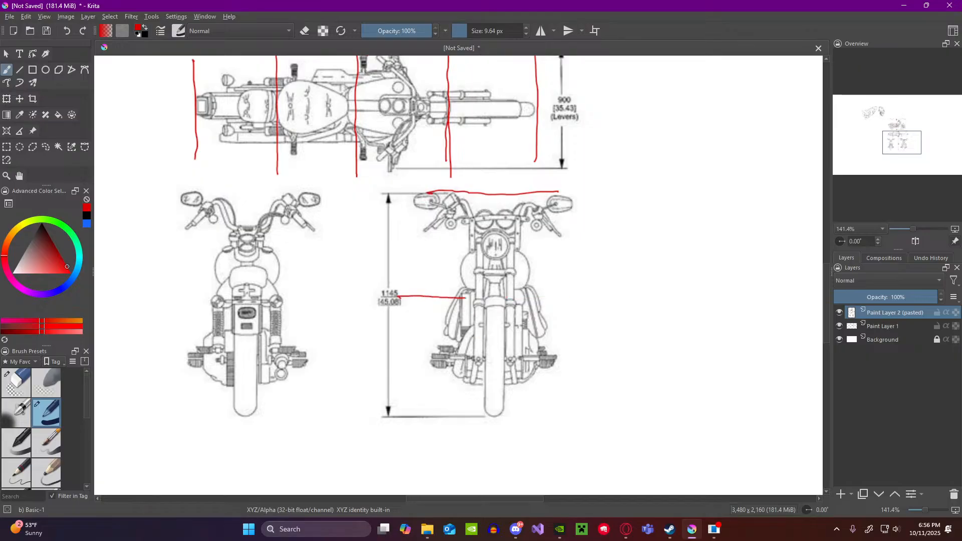
pyautogui.moveTo(465, 299); pyautogui.dragTo(573, 295)
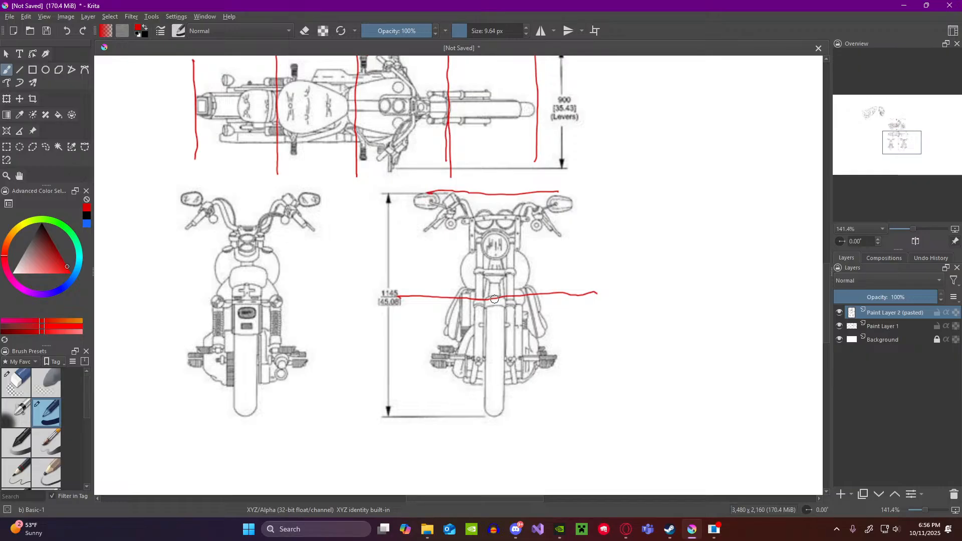
# Step: Draw another horizontal red line from the centre of the front view past its right side, along the existing mid-height line
pyautogui.moveTo(486, 299); pyautogui.dragTo(587, 298)
pyautogui.hotkey('ctrl', 'z')
pyautogui.moveTo(493, 298); pyautogui.dragTo(597, 299)
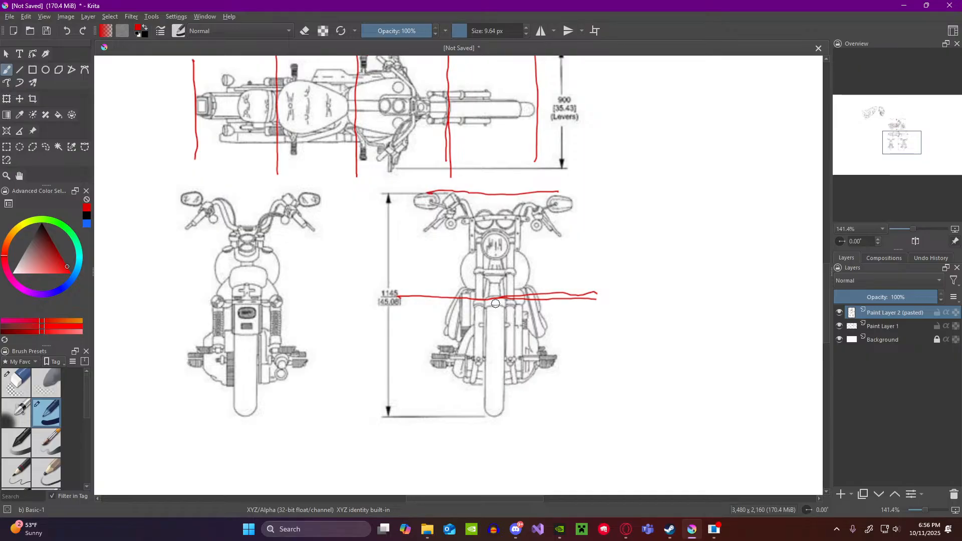
# Step: Draw a vertical red centre line through the front view, from the mirror-height line down to the bottom of the wheel
pyautogui.moveTo(492, 195); pyautogui.dragTo(493, 242)
pyautogui.moveTo(496, 321); pyautogui.dragTo(493, 375)
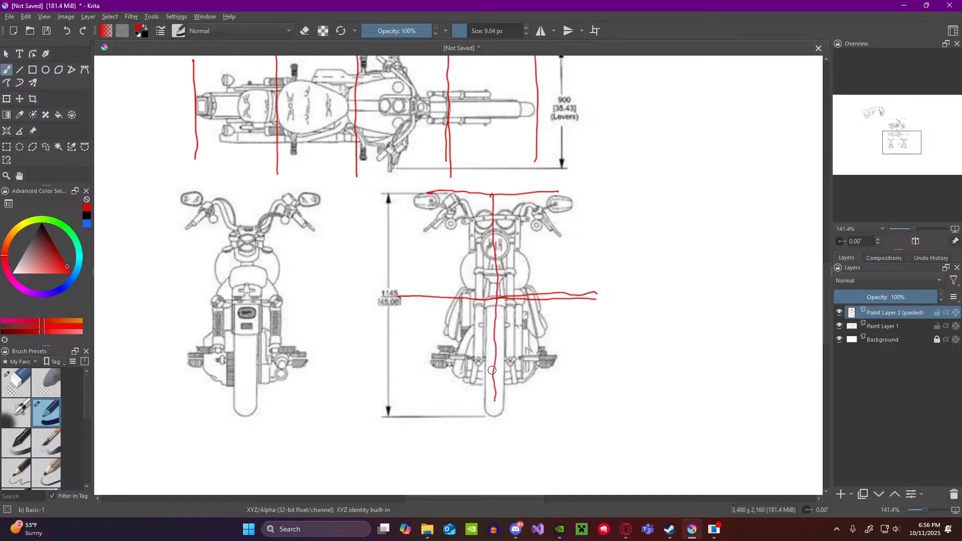
pyautogui.hotkey('ctrl', 'z')
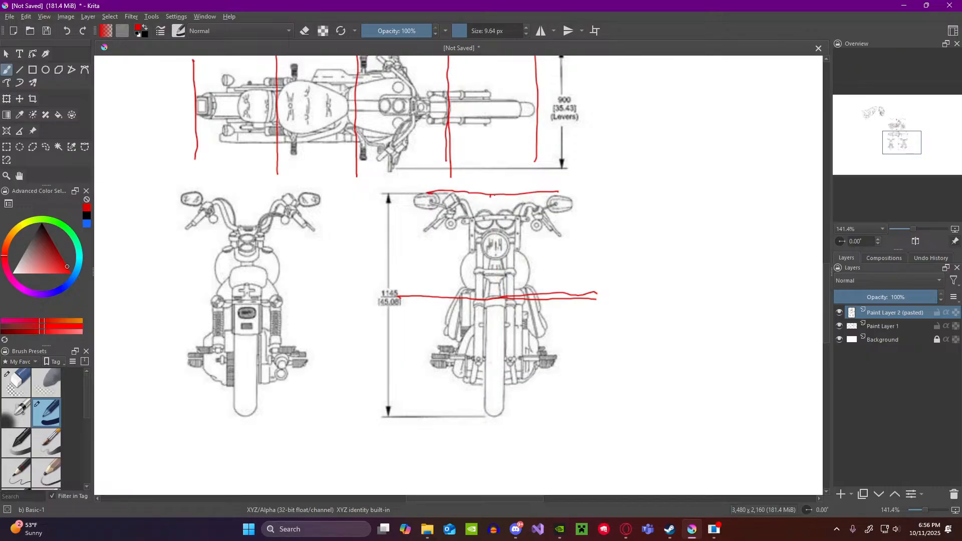
pyautogui.moveTo(491, 195); pyautogui.dragTo(493, 254)
pyautogui.moveTo(495, 298); pyautogui.dragTo(497, 420)
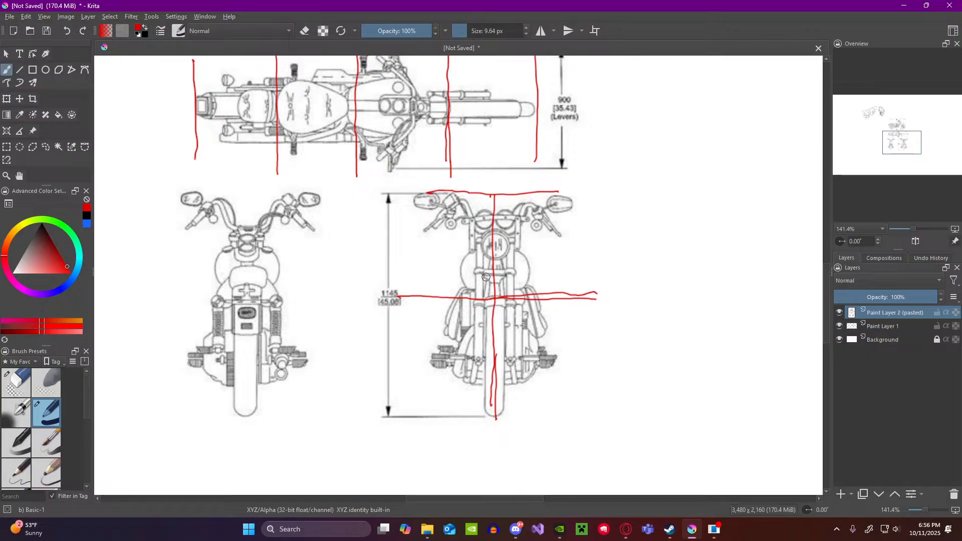
# Step: Draw a short horizontal red line across the headlight in the front view
pyautogui.scroll(-4, 485, 277)
pyautogui.scroll(4, 538, 150)
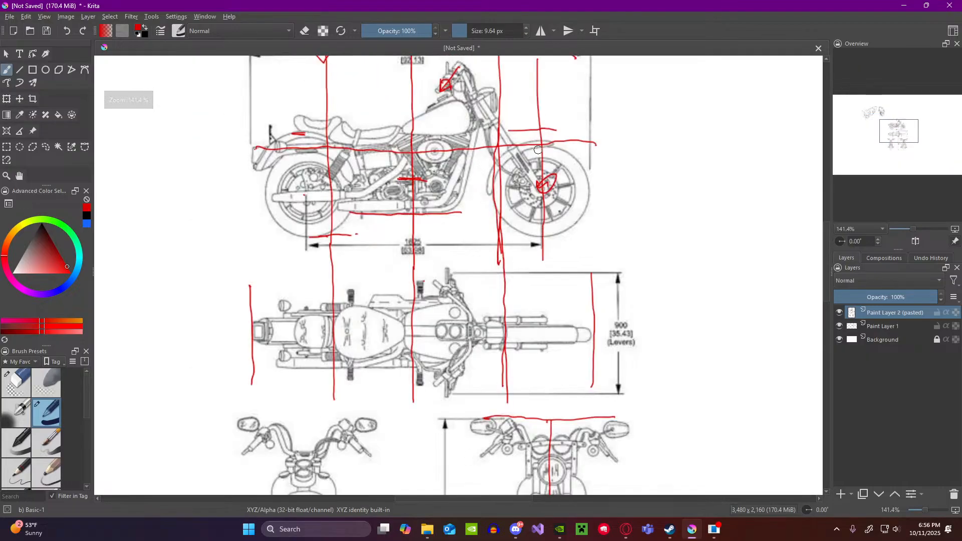
pyautogui.scroll(-4, 538, 149)
pyautogui.scroll(4, 506, 295)
pyautogui.scroll(-2, 506, 295)
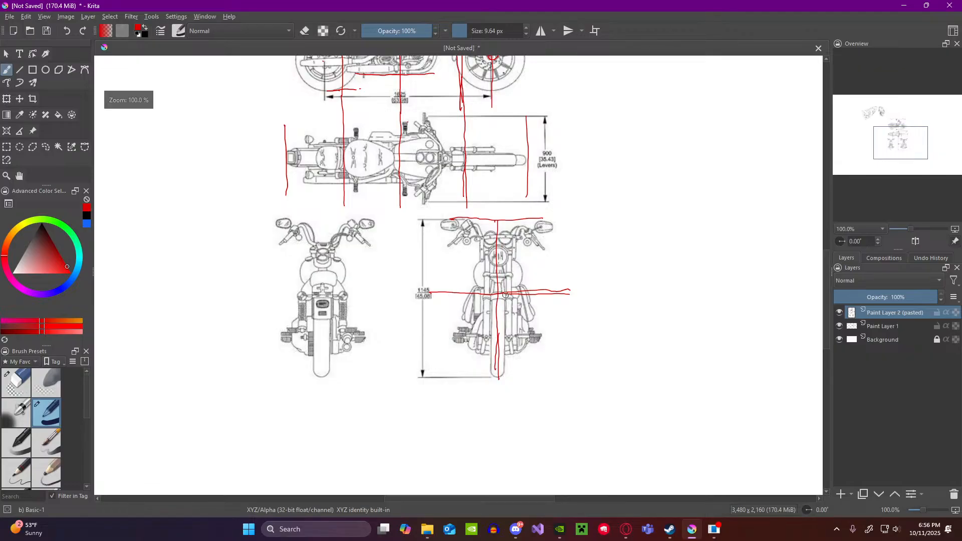
pyautogui.scroll(1, 505, 295)
pyautogui.scroll(-2, 513, 252)
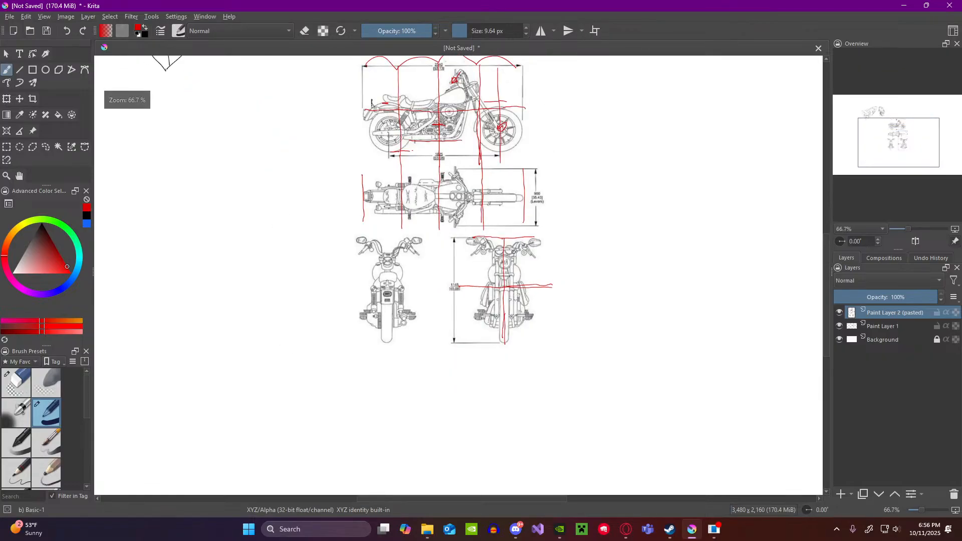
pyautogui.scroll(2, 514, 252)
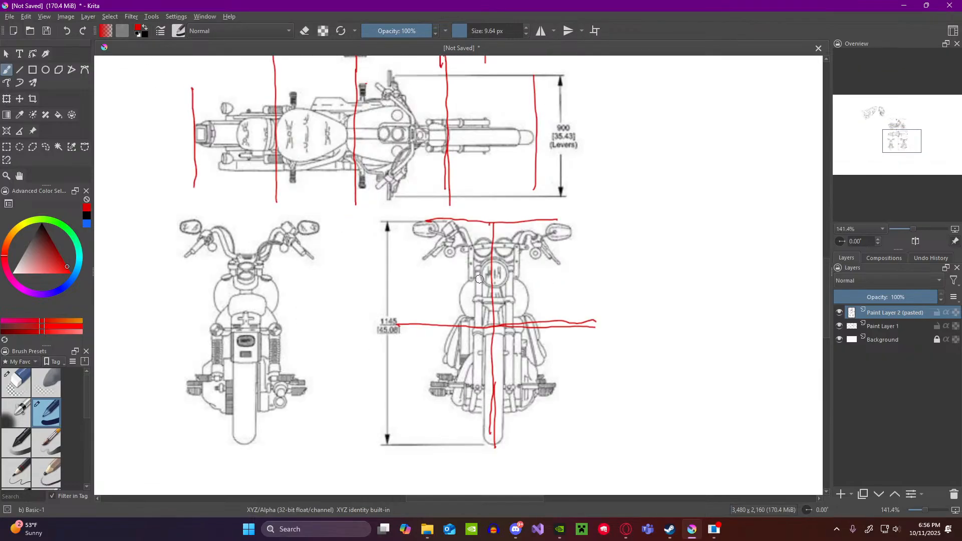
pyautogui.moveTo(464, 277); pyautogui.dragTo(529, 279)
# Step: Mark the handlebar top and the headlight level on the motorcycle side view with short horizontal red strokes
pyautogui.scroll(-3, 517, 275)
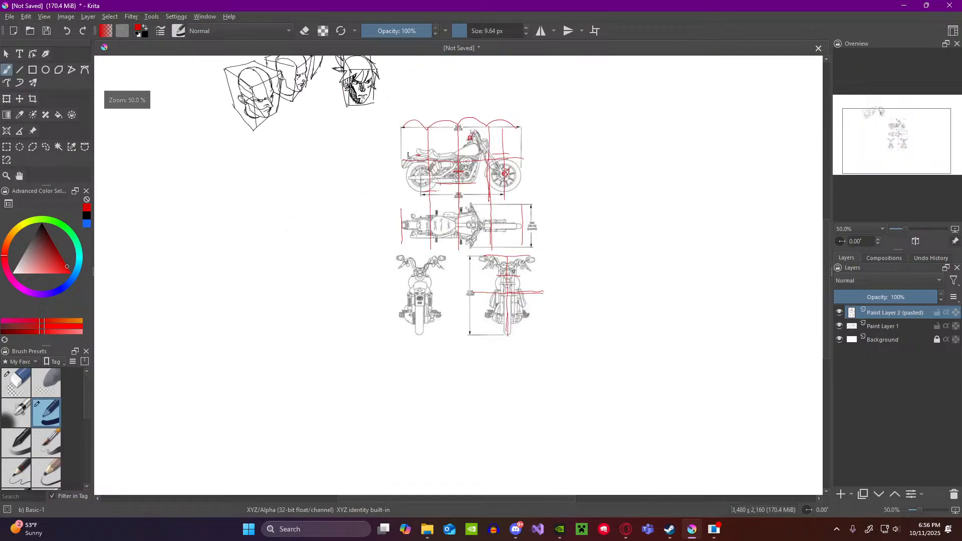
pyautogui.scroll(1, 496, 198)
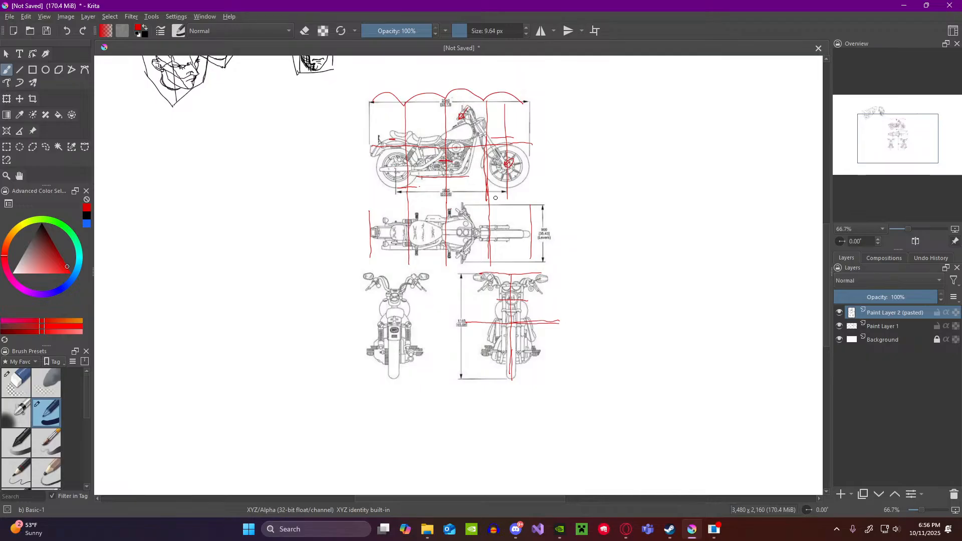
pyautogui.scroll(2, 468, 107)
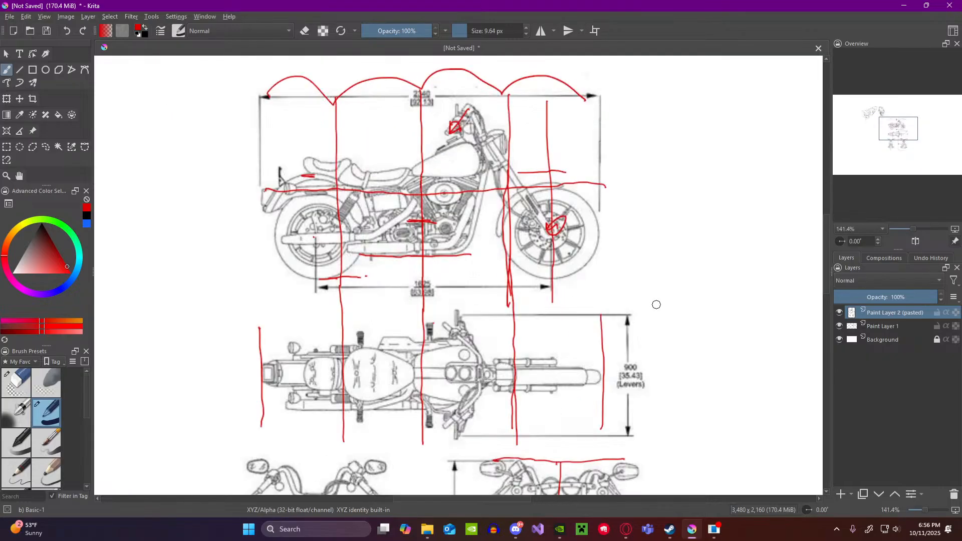
pyautogui.moveTo(457, 102); pyautogui.dragTo(487, 102)
pyautogui.moveTo(470, 143); pyautogui.dragTo(500, 144)
# Step: Mark the tops of both handlebars in the front view with short horizontal red strokes beside the mirrors
pyautogui.scroll(-3, 496, 165)
pyautogui.scroll(3, 504, 304)
pyautogui.scroll(-3, 504, 305)
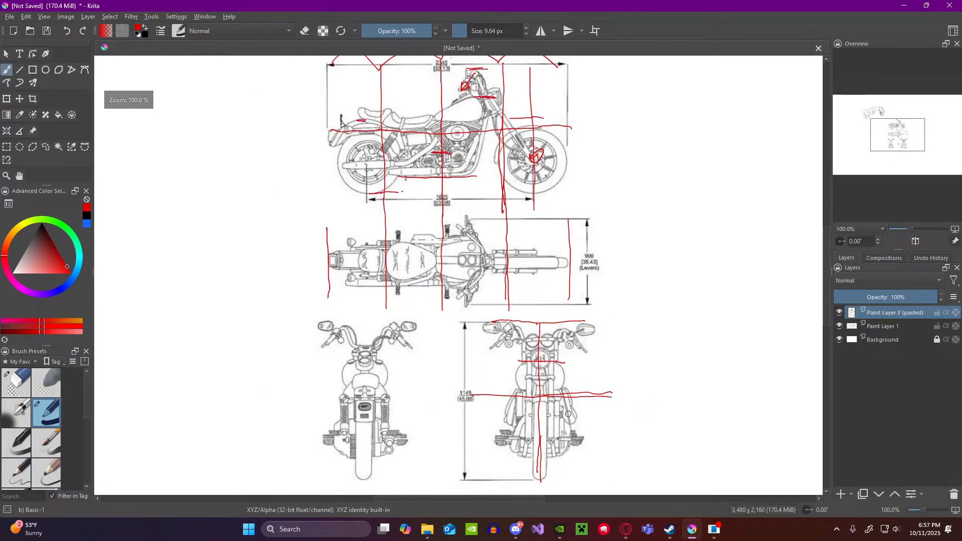
pyautogui.scroll(4, 571, 417)
pyautogui.scroll(-2, 572, 417)
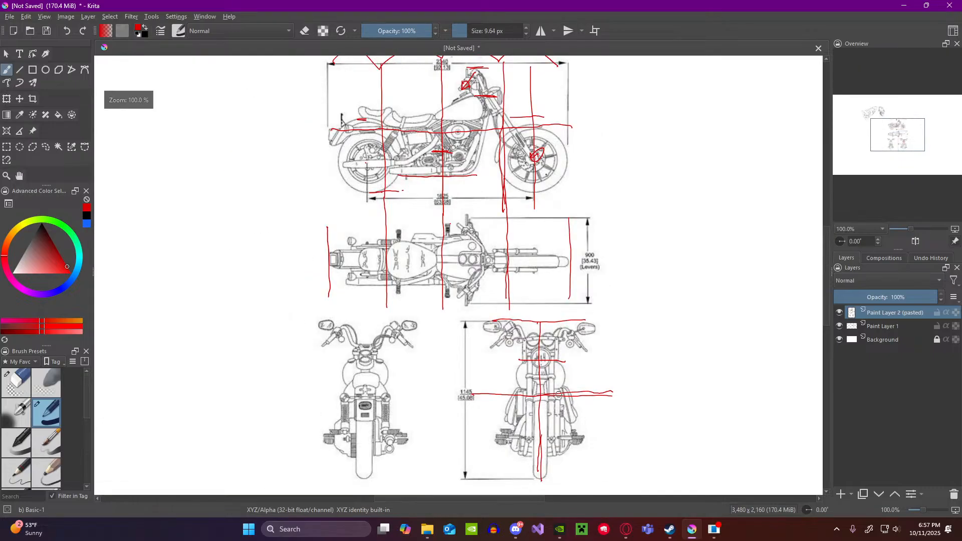
pyautogui.scroll(1, 558, 394)
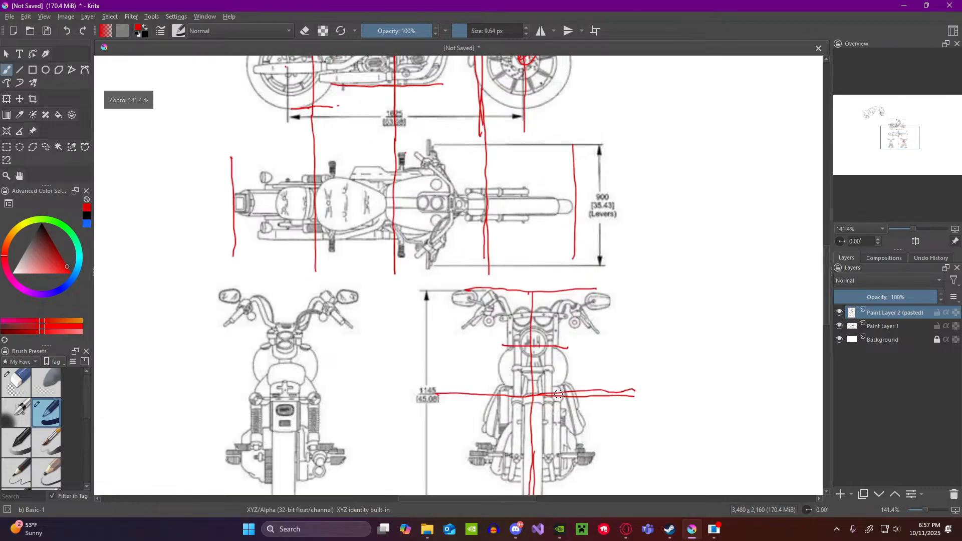
pyautogui.moveTo(491, 291); pyautogui.dragTo(506, 290)
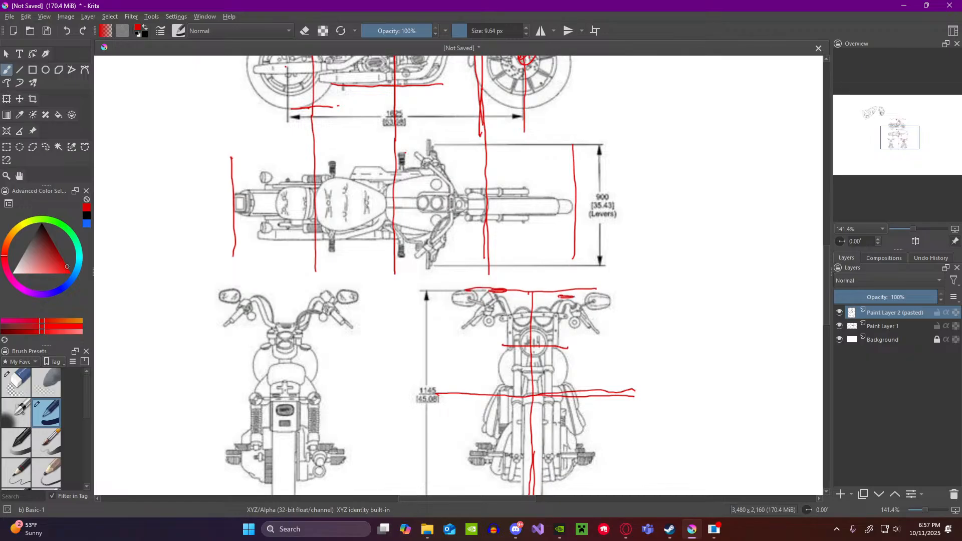
# Step: Draw a horizontal red line between the two handlebars in the front view, just below the mirror-height line
pyautogui.scroll(-2, 513, 297)
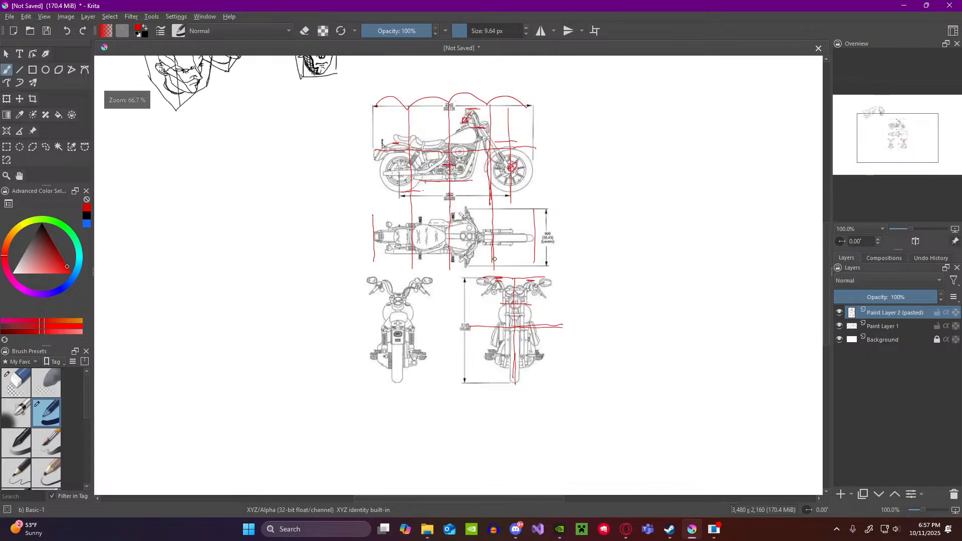
pyautogui.scroll(3, 484, 160)
pyautogui.scroll(-3, 486, 157)
pyautogui.scroll(3, 513, 288)
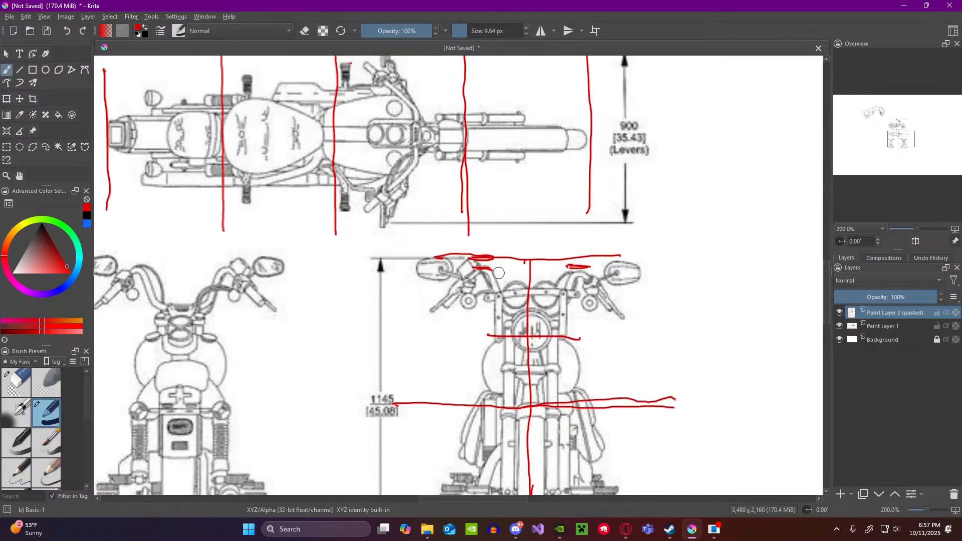
pyautogui.moveTo(505, 271)
pyautogui.mouseDown()
pyautogui.moveTo(577, 269)
pyautogui.moveTo(548, 274)
pyautogui.moveTo(585, 272)
pyautogui.mouseUp()
pyautogui.moveTo(493, 272); pyautogui.dragTo(575, 276)
# Step: Draw a horizontal red line across the underside of the engine and frame in the front view, below the foot pegs
pyautogui.scroll(-4, 573, 273)
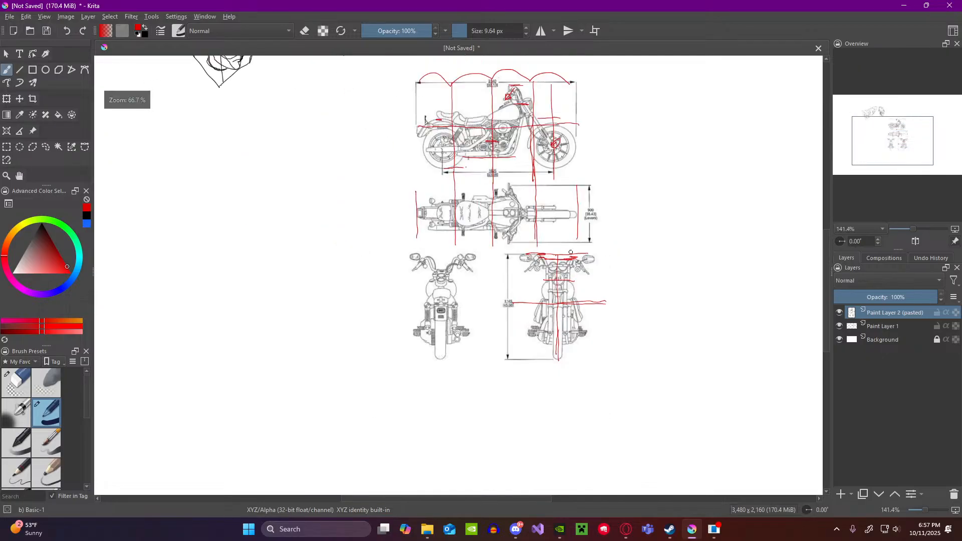
pyautogui.scroll(3, 555, 312)
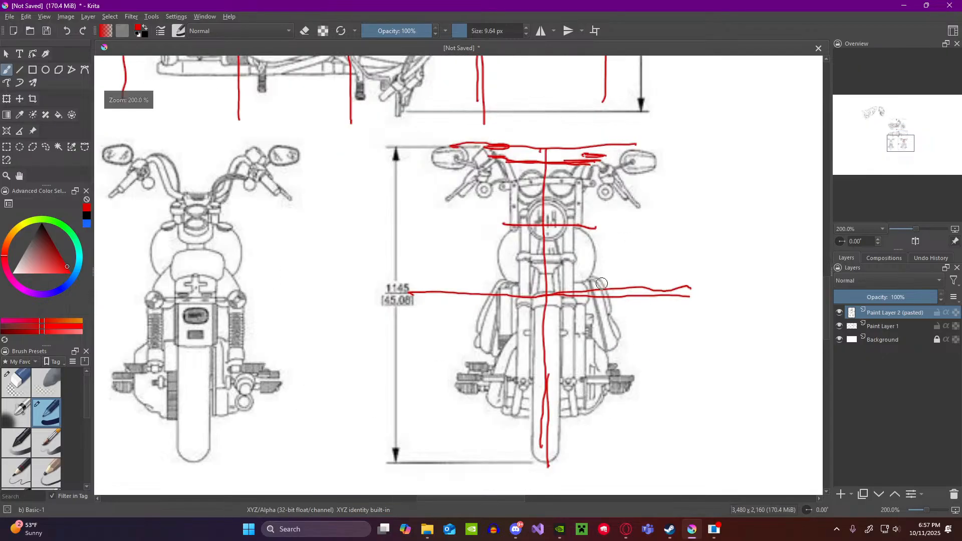
pyautogui.scroll(1, 561, 300)
pyautogui.scroll(-1, 582, 291)
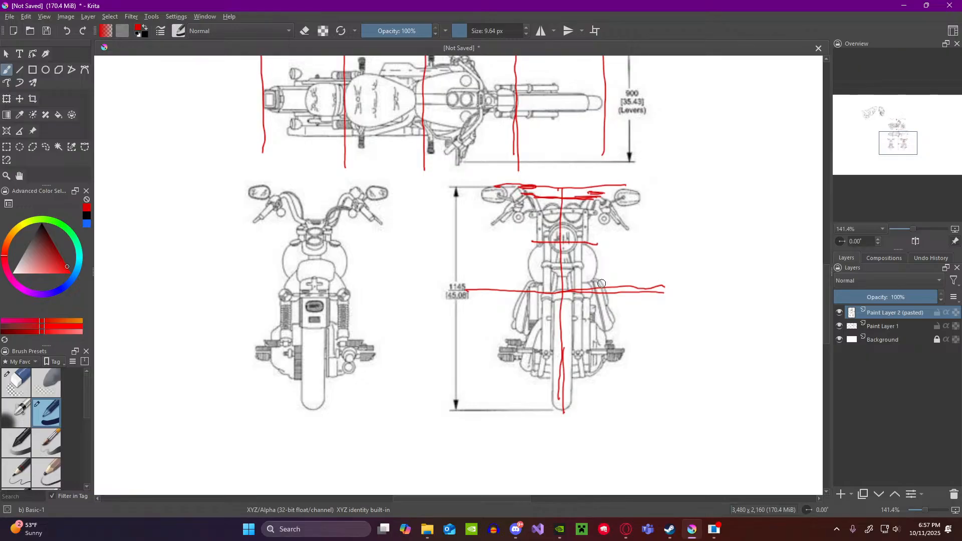
pyautogui.scroll(-1, 602, 284)
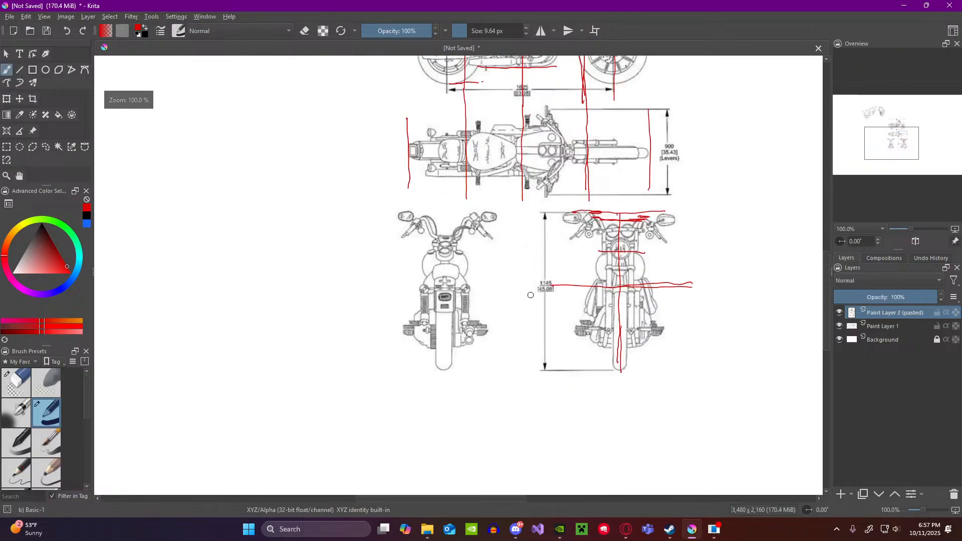
pyautogui.scroll(-1, 531, 296)
pyautogui.scroll(2, 667, 338)
pyautogui.scroll(1, 667, 338)
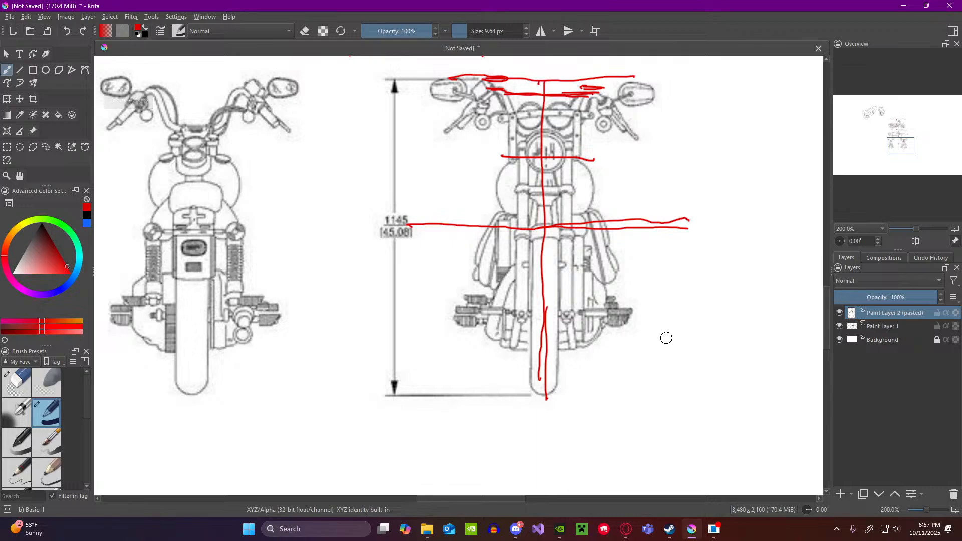
pyautogui.moveTo(480, 346); pyautogui.dragTo(621, 347)
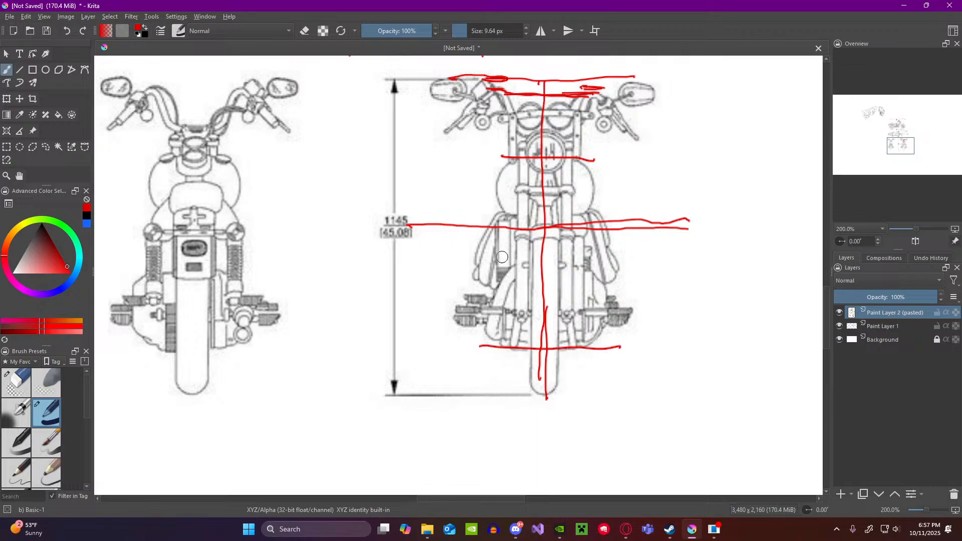
pyautogui.moveTo(488, 277); pyautogui.dragTo(552, 273)
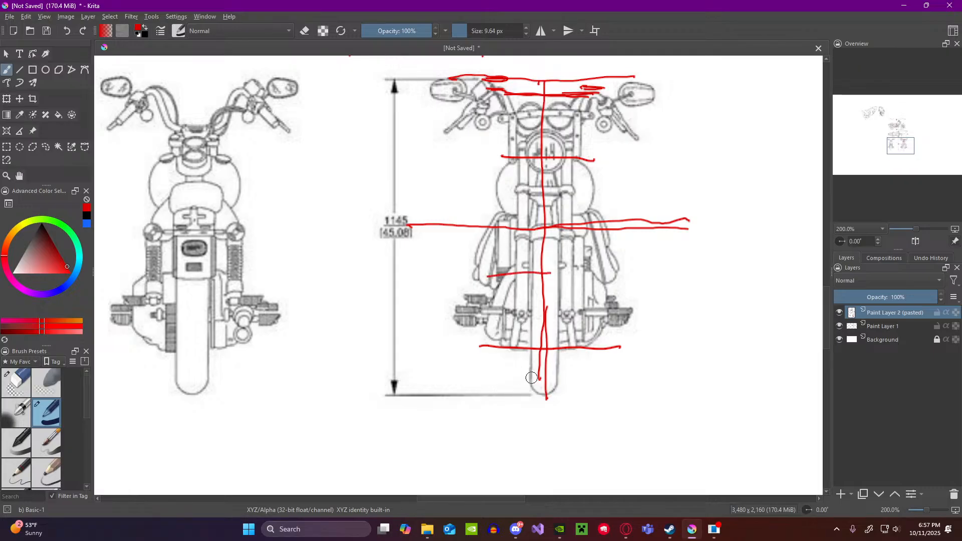
pyautogui.moveTo(490, 272); pyautogui.dragTo(539, 272)
pyautogui.press('ctrl')
pyautogui.hotkey('ctrl', 'z')
pyautogui.hotkey('ctrl', 'z')
pyautogui.moveTo(496, 267); pyautogui.dragTo(542, 266)
pyautogui.hotkey('ctrl', 'z')
# Step: Set the brush colour to black and bring the blank canvas area beside the motorcycle side view into working range
pyautogui.scroll(-5, 611, 253)
pyautogui.scroll(1, 671, 113)
pyautogui.scroll(3, 671, 110)
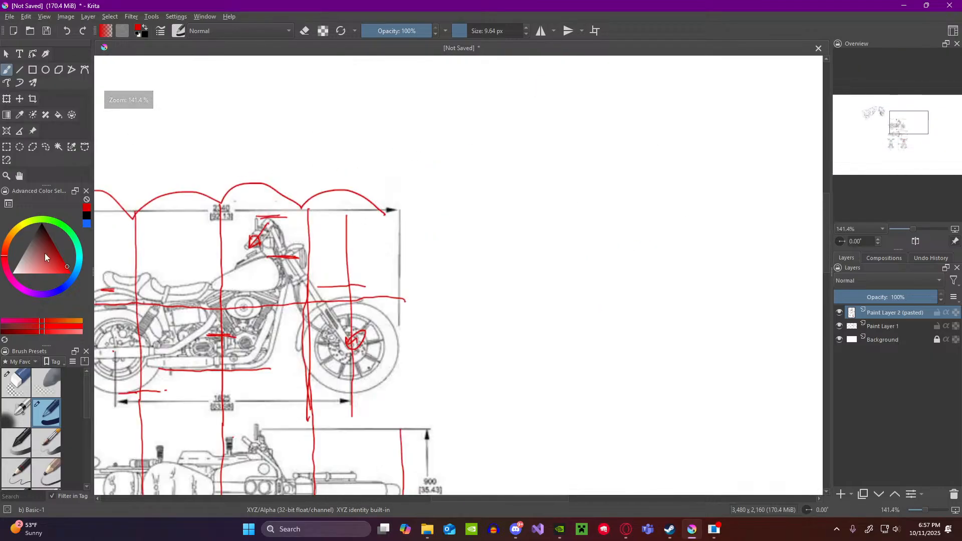
pyautogui.click(41, 224)
pyautogui.scroll(-4, 522, 233)
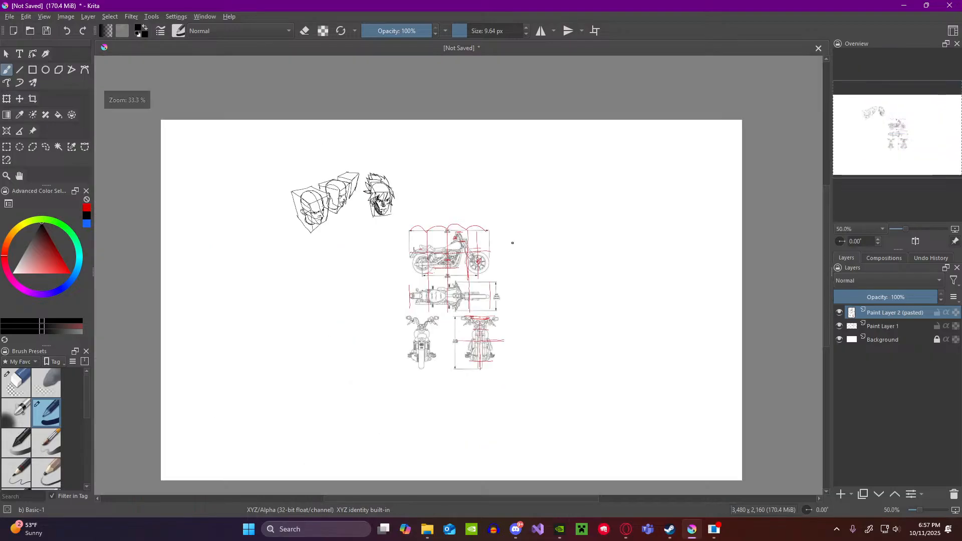
pyautogui.scroll(3, 505, 262)
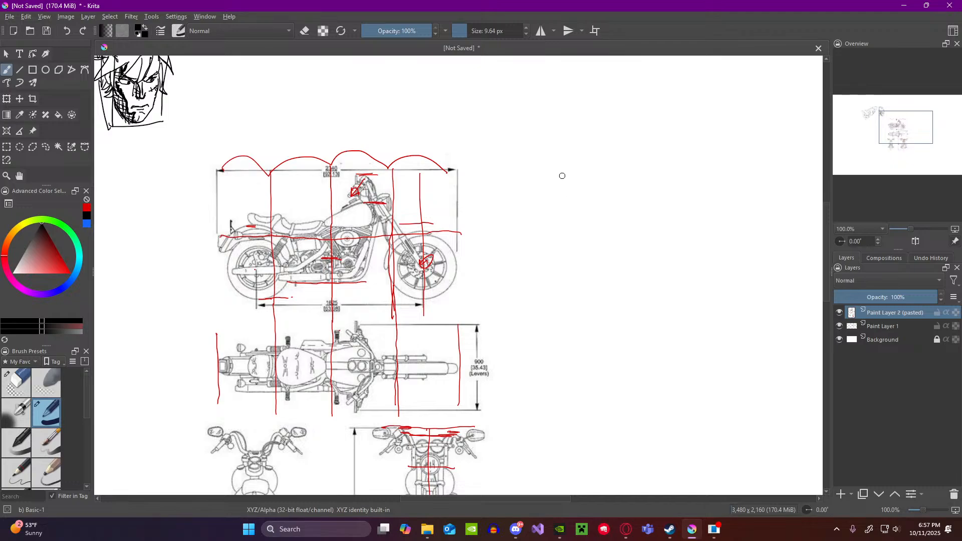
# Step: Draw a tall perspective box in black beside the reference, outlining its long side face and narrow front face
pyautogui.moveTo(561, 175)
pyautogui.mouseDown()
pyautogui.moveTo(568, 270)
pyautogui.moveTo(564, 180)
pyautogui.moveTo(569, 267)
pyautogui.moveTo(629, 317)
pyautogui.mouseUp()
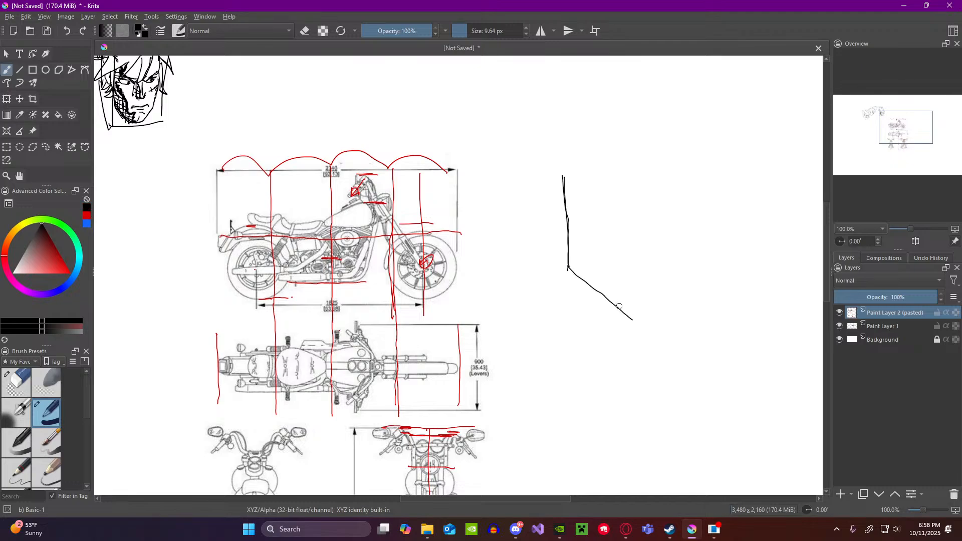
pyautogui.click(635, 183)
pyautogui.click(646, 185)
pyautogui.moveTo(651, 177)
pyautogui.mouseDown()
pyautogui.moveTo(651, 335)
pyautogui.moveTo(693, 326)
pyautogui.mouseUp()
pyautogui.moveTo(650, 176)
pyautogui.mouseDown()
pyautogui.moveTo(700, 174)
pyautogui.moveTo(700, 316)
pyautogui.mouseUp()
pyautogui.moveTo(700, 171); pyautogui.dragTo(698, 316)
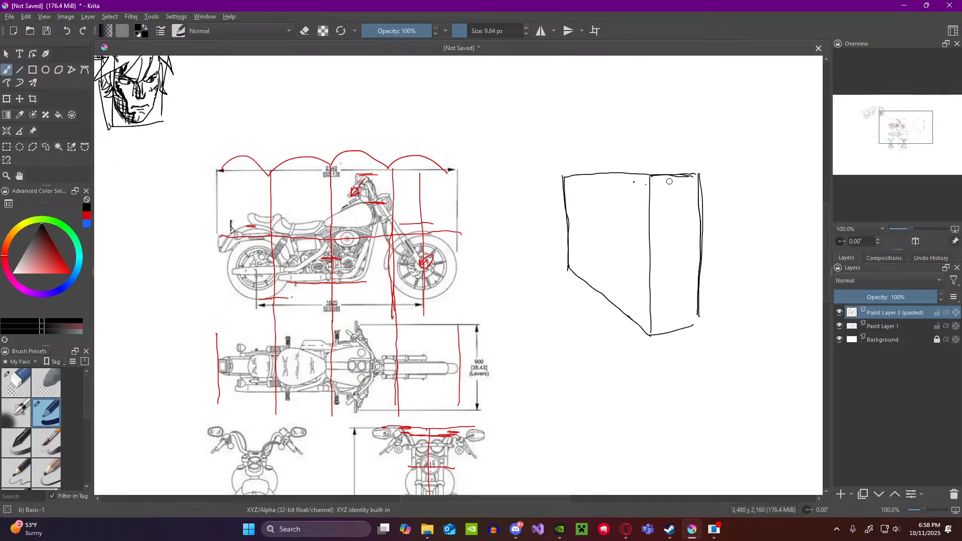
# Step: Add the hidden rear vertical edge and the hidden base edges so the perspective box is see-through
pyautogui.moveTo(704, 175); pyautogui.dragTo(703, 244)
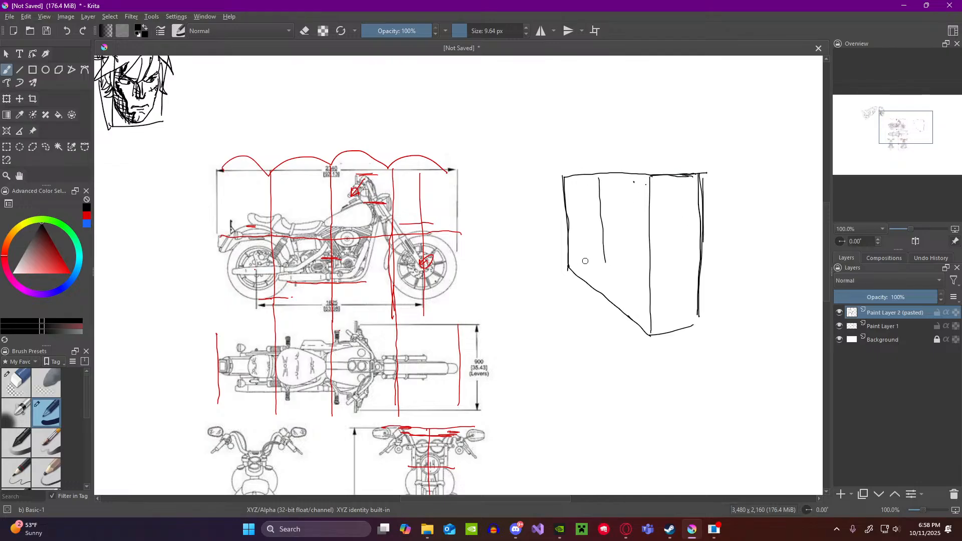
pyautogui.moveTo(569, 269)
pyautogui.mouseDown()
pyautogui.moveTo(606, 263)
pyautogui.moveTo(582, 264)
pyautogui.mouseUp()
pyautogui.hotkey('ctrl', 'z')
pyautogui.moveTo(609, 264); pyautogui.dragTo(699, 324)
pyautogui.hotkey('ctrl', 'z')
# Step: Draw vertical centre lines on the lower part of the perspective box's rear and front faces
pyautogui.scroll(-2, 478, 171)
pyautogui.scroll(2, 382, 284)
pyautogui.scroll(-1, 450, 228)
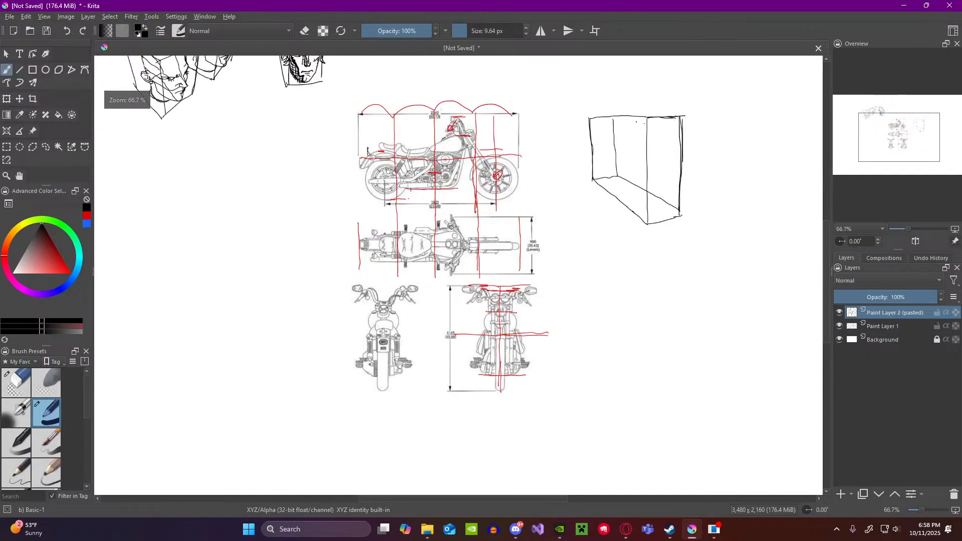
pyautogui.scroll(1, 704, 118)
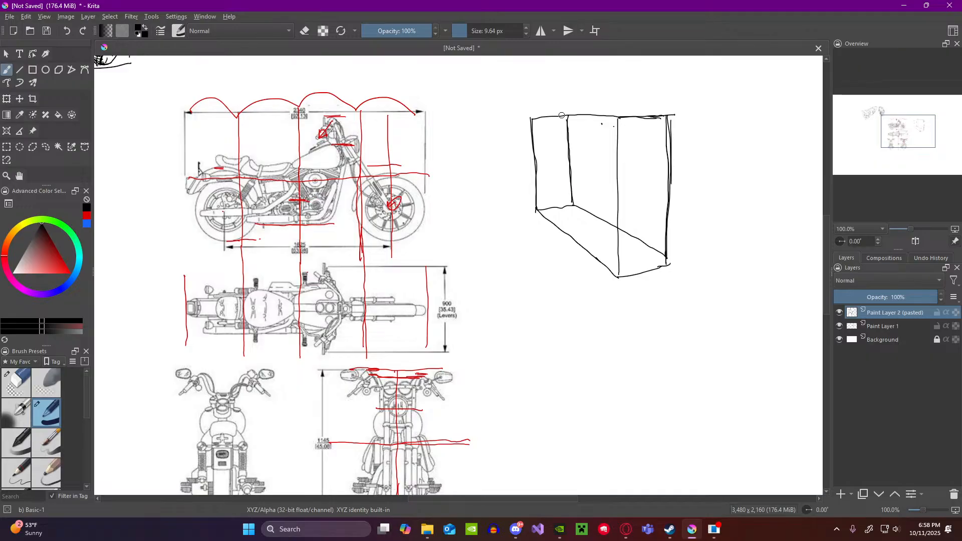
pyautogui.click(544, 117)
pyautogui.moveTo(552, 156); pyautogui.dragTo(553, 184)
pyautogui.moveTo(645, 200); pyautogui.dragTo(645, 261)
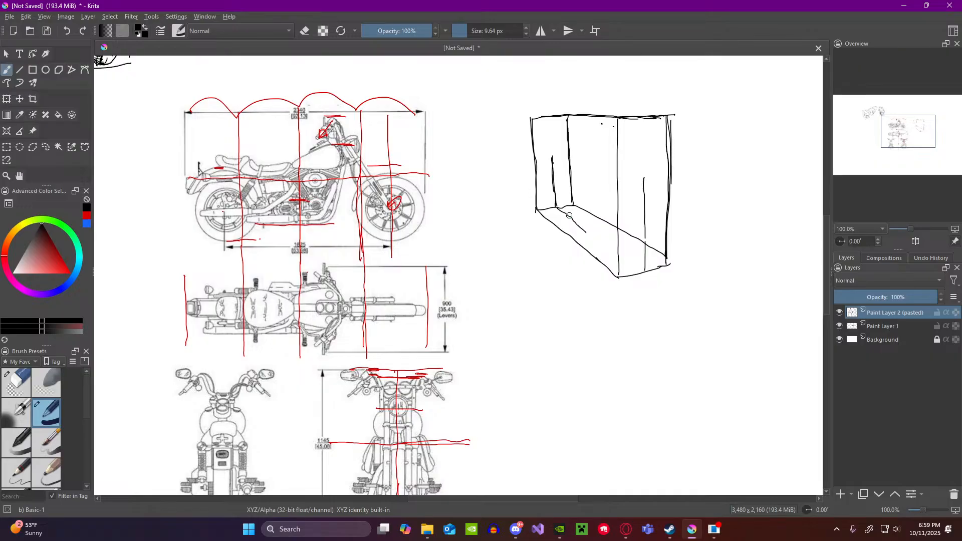
# Step: Draw the lengthwise centre line along the box's base and a parallel line joining ticks on the two vertical centre lines
pyautogui.hotkey('ctrl', 'z')
pyautogui.moveTo(557, 209); pyautogui.dragTo(609, 246)
pyautogui.hotkey('ctrl', 'z')
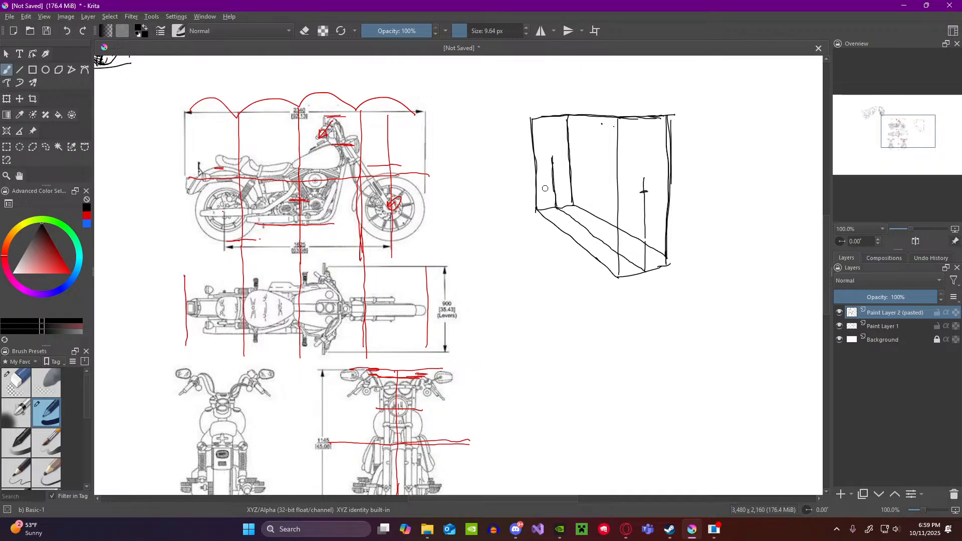
pyautogui.moveTo(549, 164); pyautogui.dragTo(557, 163)
pyautogui.moveTo(589, 174); pyautogui.dragTo(611, 183)
# Step: Draw a vertical black line on the side view just ahead of the rear wheel, from the horizontal red mid-height line downward
pyautogui.moveTo(251, 179); pyautogui.dragTo(254, 234)
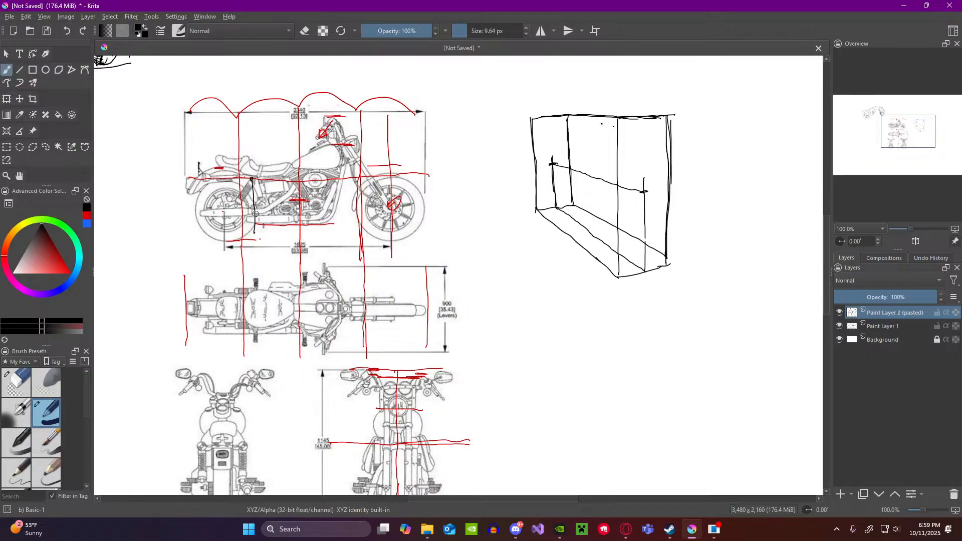
# Step: Replace the black line just ahead of the side view's rear wheel with a red vertical line down from the mid-height line
pyautogui.hotkey('ctrl', 'z')
pyautogui.moveTo(45, 247); pyautogui.dragTo(84, 273)
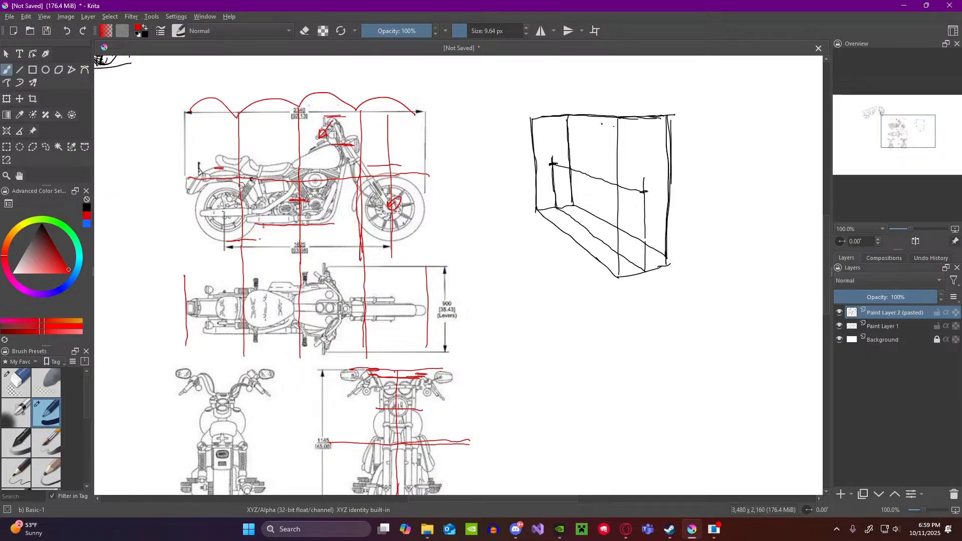
pyautogui.moveTo(254, 179); pyautogui.dragTo(262, 230)
# Step: Divide the side view's mid-height line into three red arcs and draw a red vertical line down through the front wheel hub
pyautogui.moveTo(189, 179)
pyautogui.mouseDown()
pyautogui.moveTo(310, 168)
pyautogui.moveTo(320, 179)
pyautogui.mouseUp()
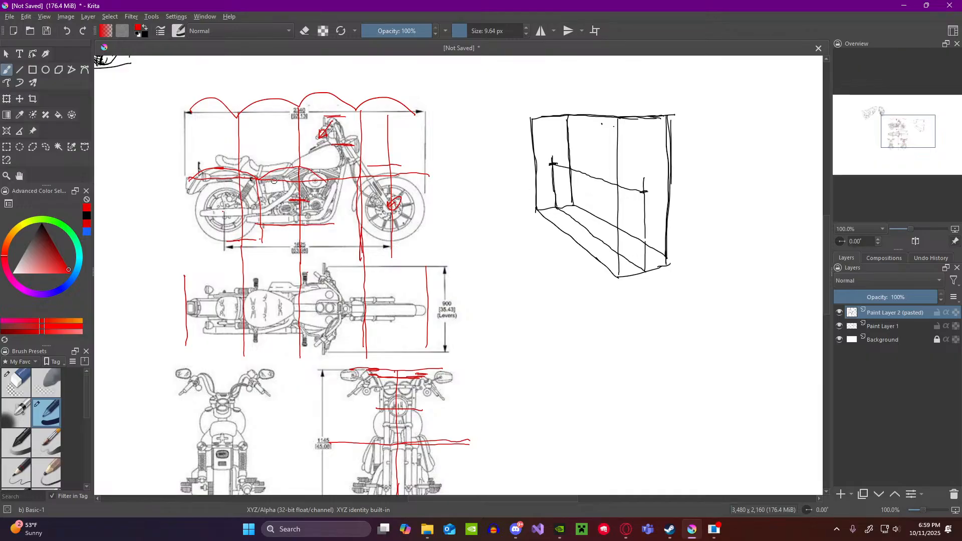
pyautogui.moveTo(341, 171); pyautogui.dragTo(379, 179)
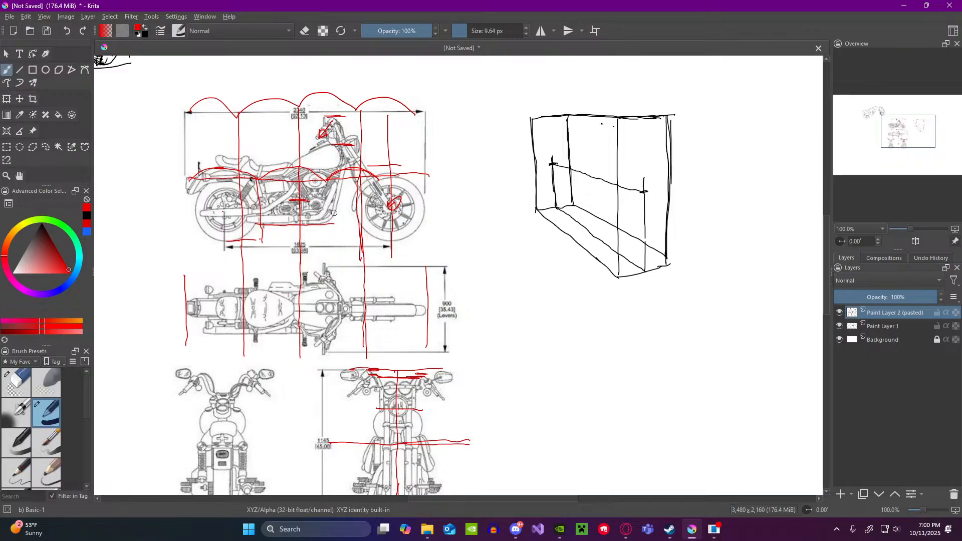
pyautogui.moveTo(388, 177); pyautogui.dragTo(387, 236)
pyautogui.moveTo(372, 169); pyautogui.dragTo(389, 181)
# Step: Draw a black vertical divider from the slanted centre line to the base centre line, partway along the perspective box's centre plane
pyautogui.moveTo(573, 200); pyautogui.dragTo(574, 233)
pyautogui.hotkey('ctrl', 'z')
pyautogui.click(87, 215)
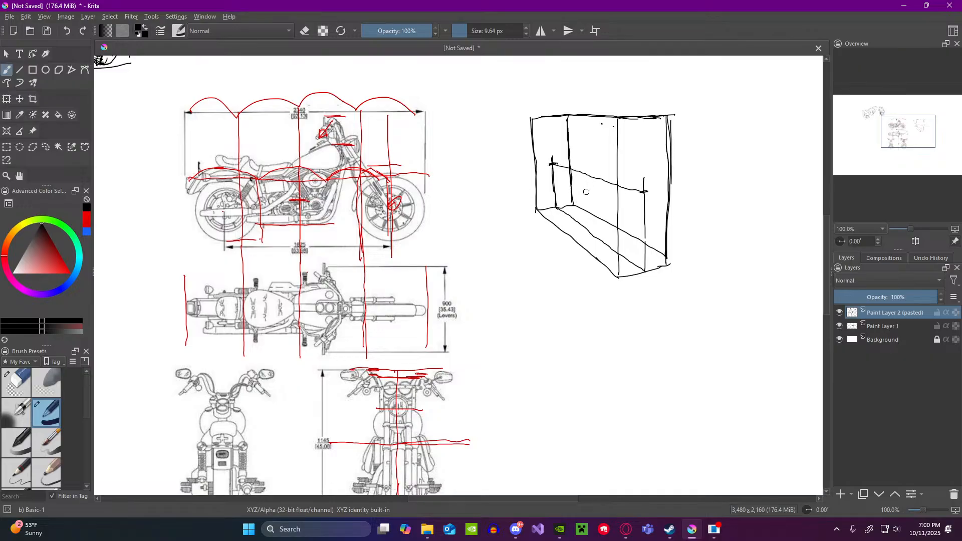
pyautogui.moveTo(587, 175); pyautogui.dragTo(590, 226)
pyautogui.moveTo(533, 119)
pyautogui.mouseDown()
pyautogui.moveTo(608, 120)
pyautogui.moveTo(614, 265)
pyautogui.moveTo(538, 200)
pyautogui.moveTo(591, 257)
pyautogui.mouseUp()
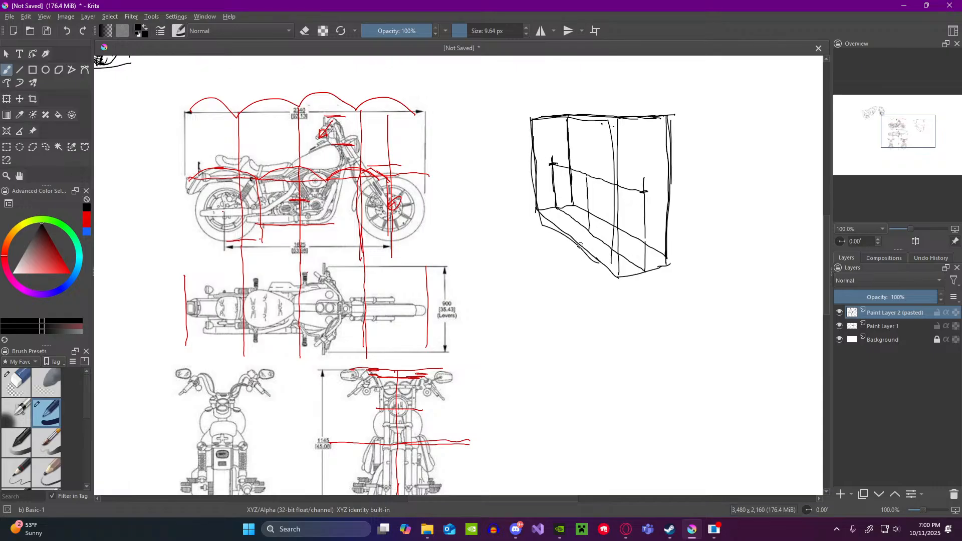
pyautogui.hotkey('ctrl', 'z')
pyautogui.hotkey('ctrl', 'z')
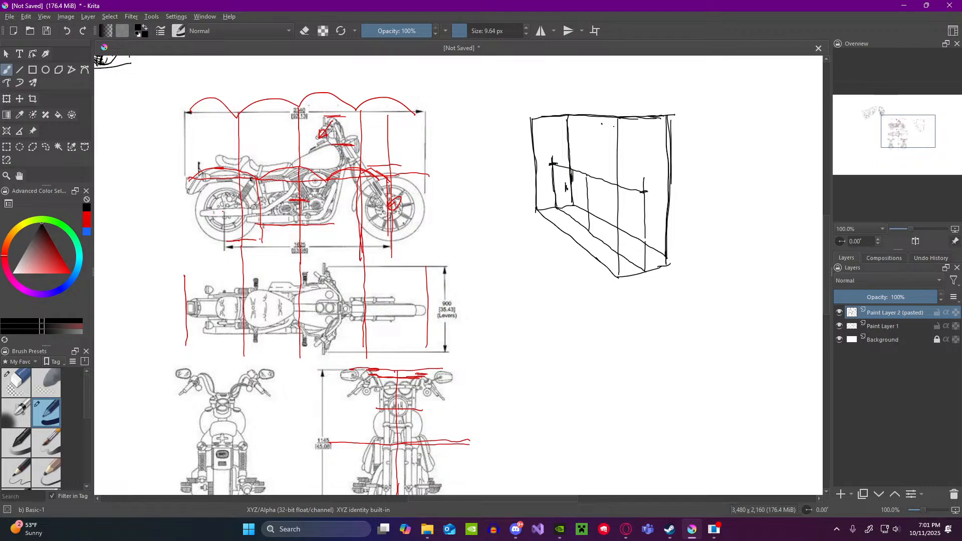
# Step: Draw vertical dividers marking off both wheel sections of the box's centre plane, and fit the rear wheel ellipse in the rear section
pyautogui.moveTo(573, 170); pyautogui.dragTo(574, 218)
pyautogui.moveTo(609, 184); pyautogui.dragTo(608, 242)
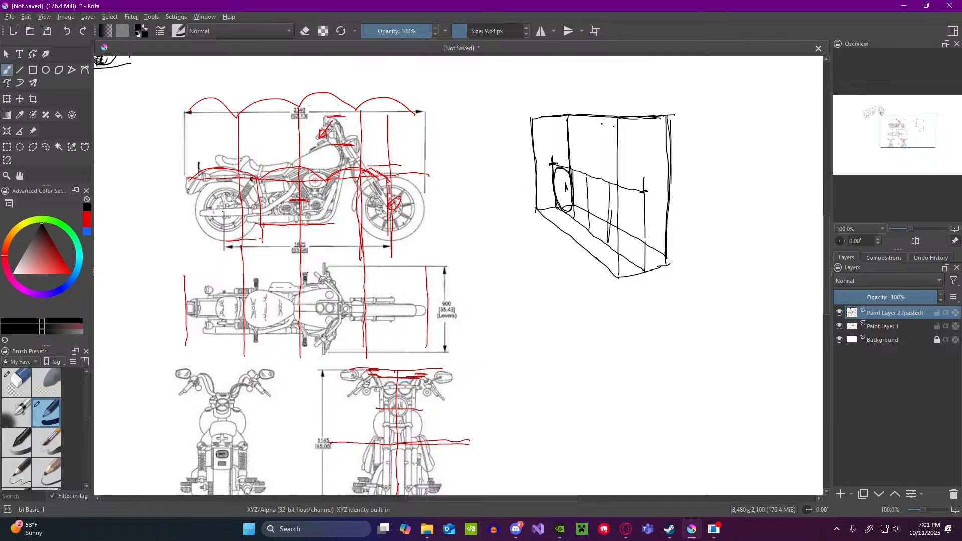
pyautogui.moveTo(609, 184); pyautogui.dragTo(610, 245)
# Step: Draw the front wheel ellipse in the front section of the perspective box's centre plane, touching the section's edges
pyautogui.moveTo(617, 196)
pyautogui.mouseDown()
pyautogui.moveTo(612, 207)
pyautogui.moveTo(623, 192)
pyautogui.moveTo(611, 201)
pyautogui.moveTo(641, 203)
pyautogui.moveTo(644, 218)
pyautogui.moveTo(626, 255)
pyautogui.moveTo(610, 212)
pyautogui.mouseUp()
pyautogui.moveTo(611, 213); pyautogui.dragTo(631, 260)
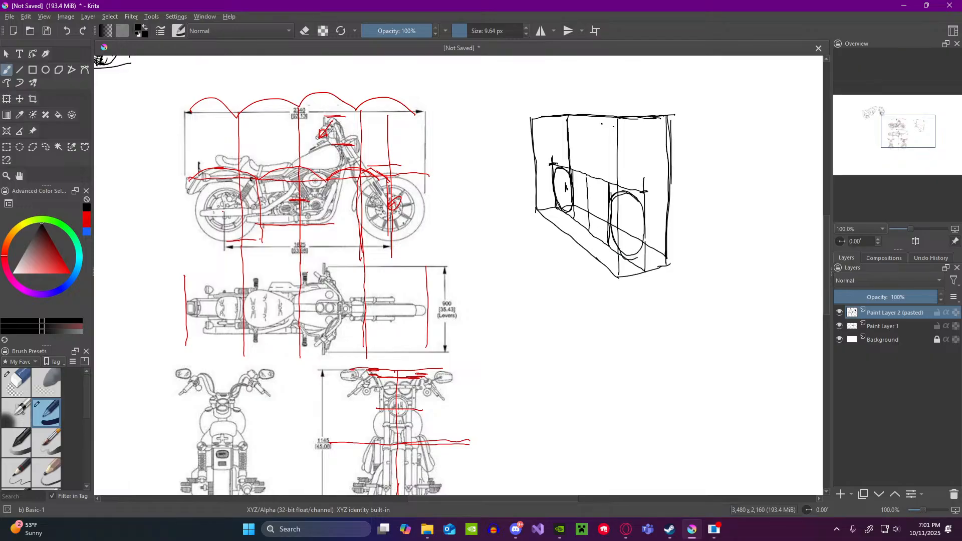
pyautogui.moveTo(643, 208); pyautogui.dragTo(645, 244)
pyautogui.scroll(-3, 578, 172)
pyautogui.scroll(3, 597, 158)
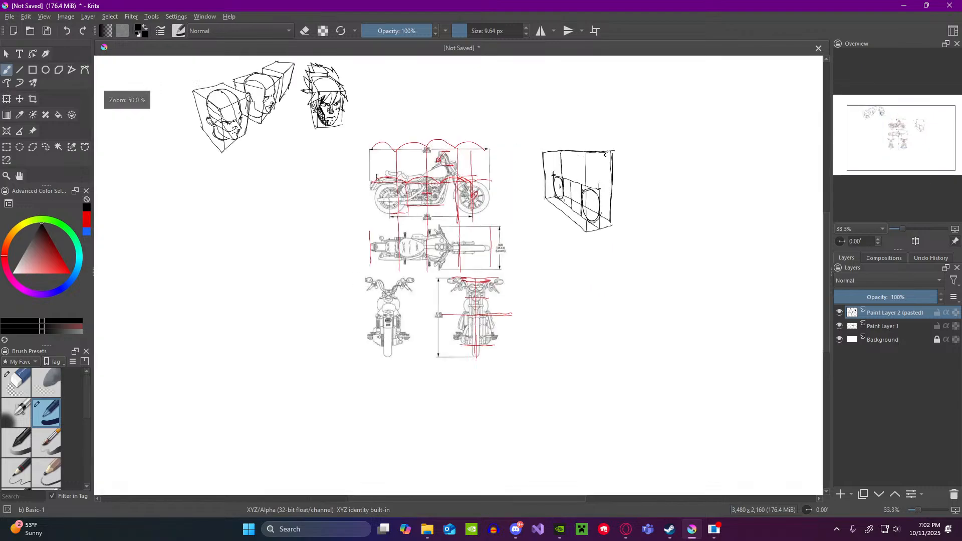
pyautogui.scroll(-2, 562, 163)
pyautogui.scroll(2, 396, 276)
pyautogui.scroll(-2, 395, 276)
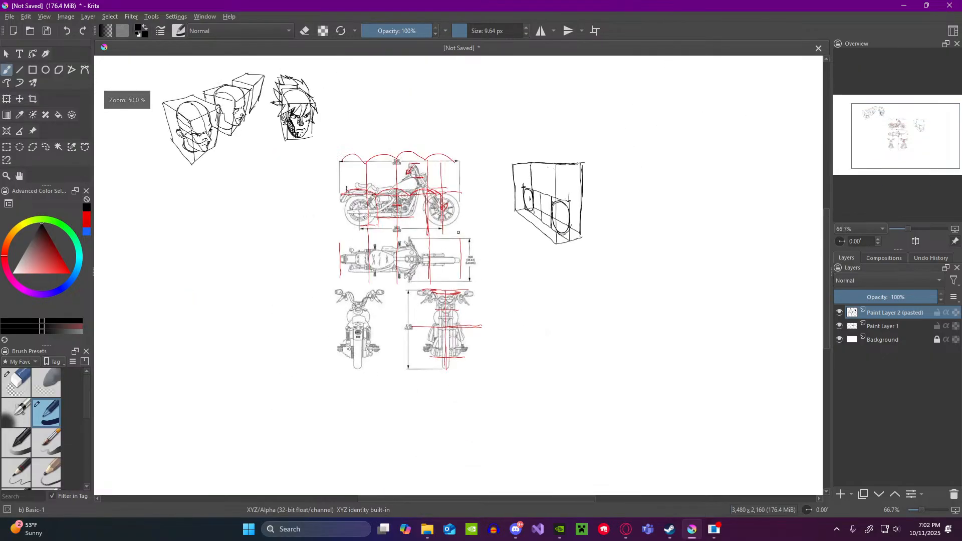
pyautogui.scroll(2, 514, 201)
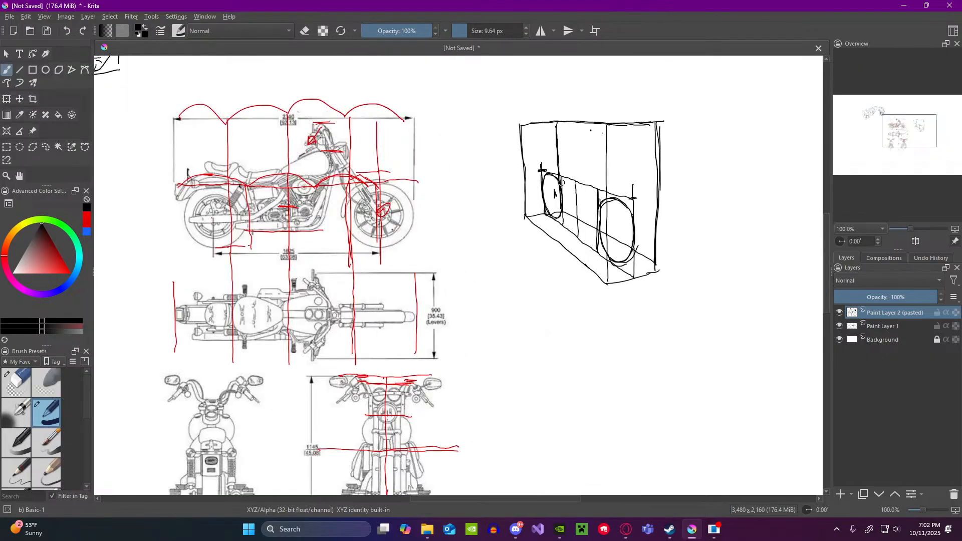
# Step: Draw a new tilted black perspective box seen from below in the empty area beneath the existing head studies
pyautogui.scroll(-2, 587, 171)
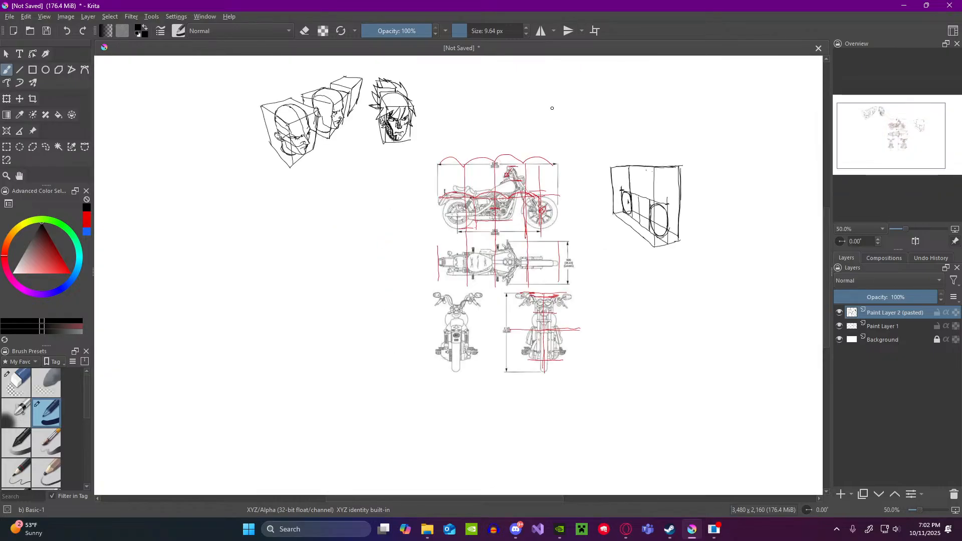
pyautogui.scroll(-1, 552, 108)
pyautogui.scroll(4, 399, 89)
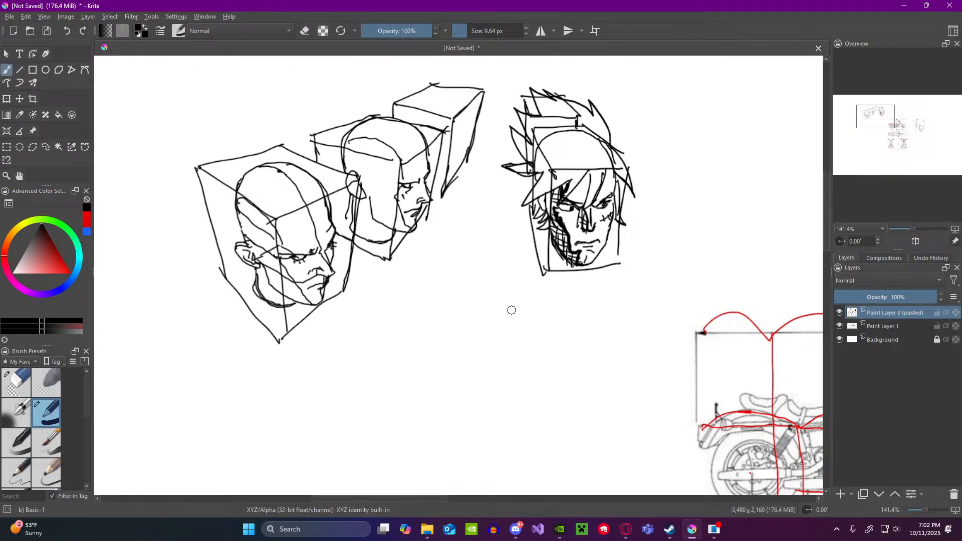
pyautogui.moveTo(447, 342)
pyautogui.mouseDown()
pyautogui.moveTo(479, 306)
pyautogui.moveTo(547, 342)
pyautogui.moveTo(450, 348)
pyautogui.moveTo(466, 416)
pyautogui.moveTo(516, 387)
pyautogui.mouseUp()
pyautogui.moveTo(482, 308)
pyautogui.mouseDown()
pyautogui.moveTo(517, 391)
pyautogui.moveTo(564, 409)
pyautogui.mouseUp()
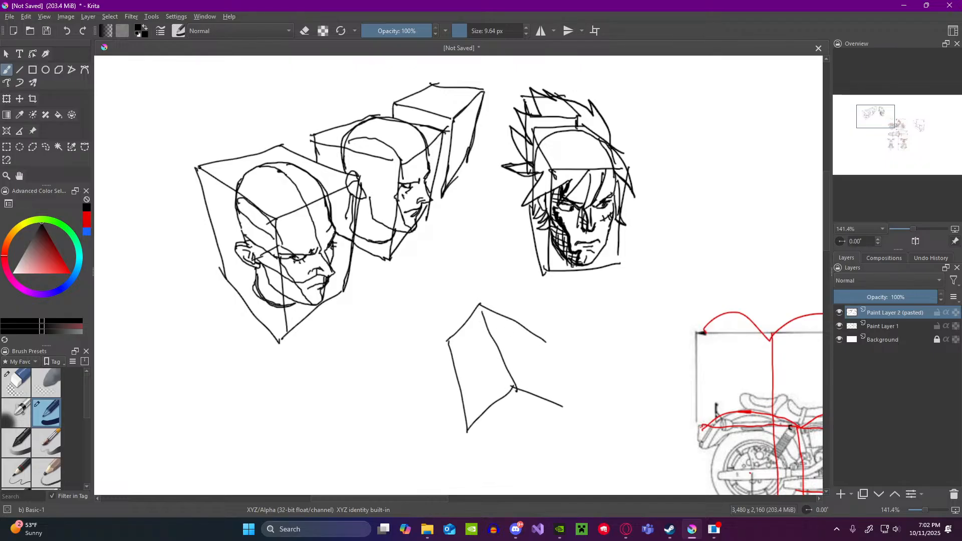
pyautogui.moveTo(543, 342); pyautogui.dragTo(572, 410)
pyautogui.moveTo(467, 430)
pyautogui.mouseDown()
pyautogui.moveTo(538, 437)
pyautogui.moveTo(571, 411)
pyautogui.mouseUp()
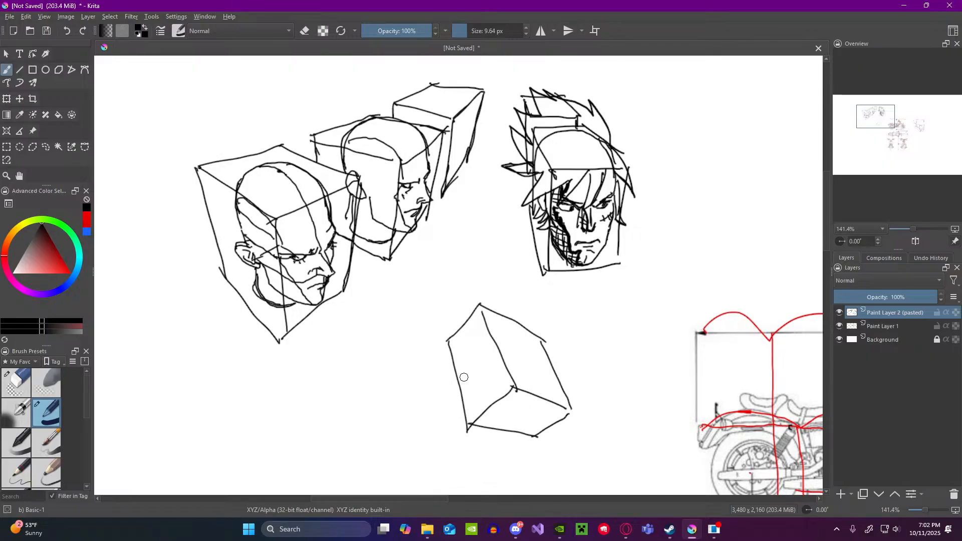
# Step: Sketch a rounded cranium arc inside the new box, with a slanted side-plane line and a curved line beneath it
pyautogui.moveTo(462, 376)
pyautogui.mouseDown()
pyautogui.moveTo(465, 343)
pyautogui.moveTo(482, 325)
pyautogui.moveTo(510, 325)
pyautogui.mouseUp()
pyautogui.moveTo(546, 362); pyautogui.dragTo(545, 379)
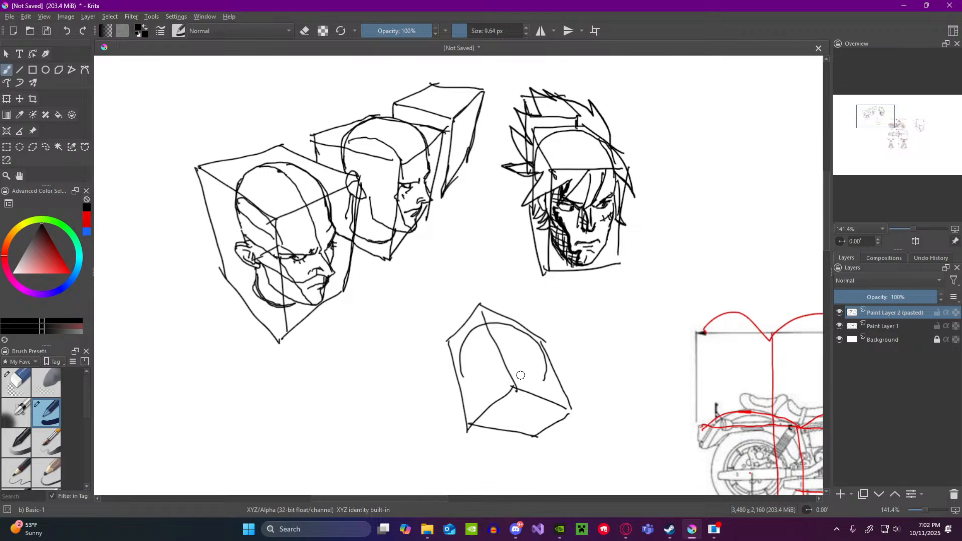
pyautogui.moveTo(471, 334); pyautogui.dragTo(482, 385)
pyautogui.moveTo(520, 358); pyautogui.dragTo(518, 382)
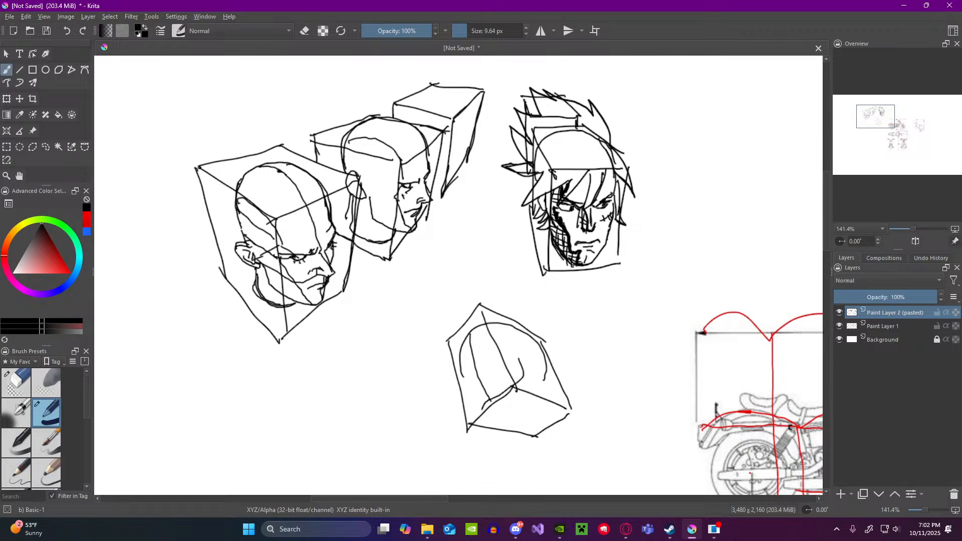
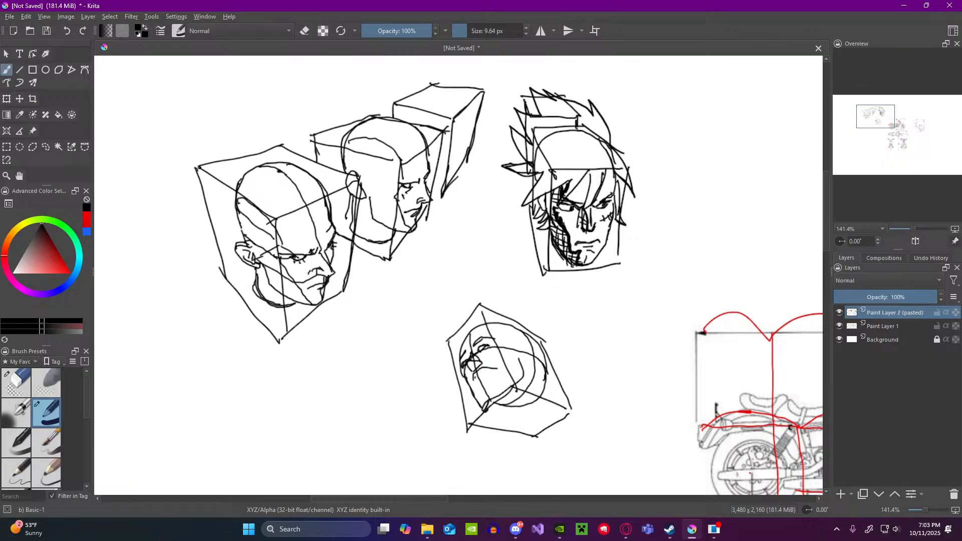
# Step: Add the nose, mouth and ear to the tilted head inside the lower perspective box
pyautogui.moveTo(485, 372); pyautogui.dragTo(496, 370)
pyautogui.moveTo(523, 366); pyautogui.dragTo(534, 352)
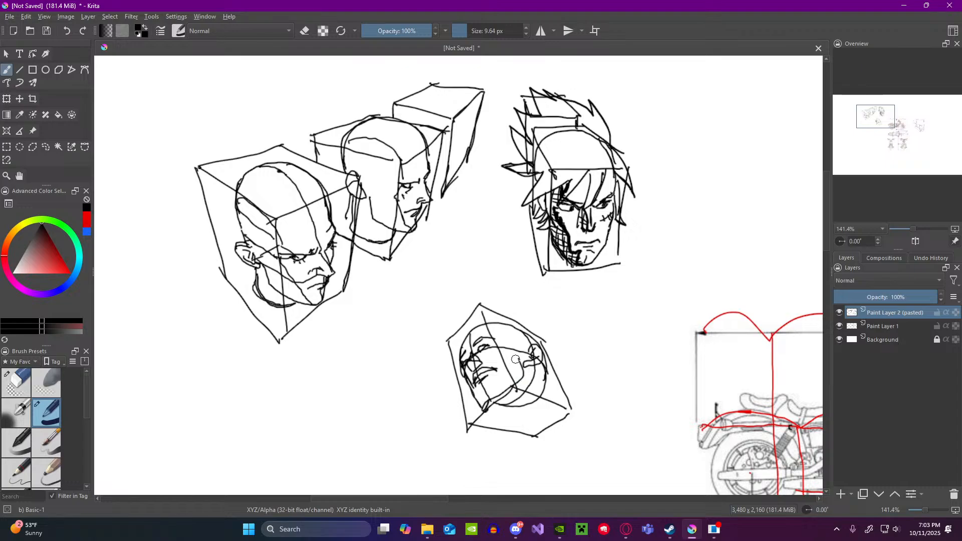
pyautogui.scroll(-1, 514, 355)
pyautogui.scroll(2, 507, 351)
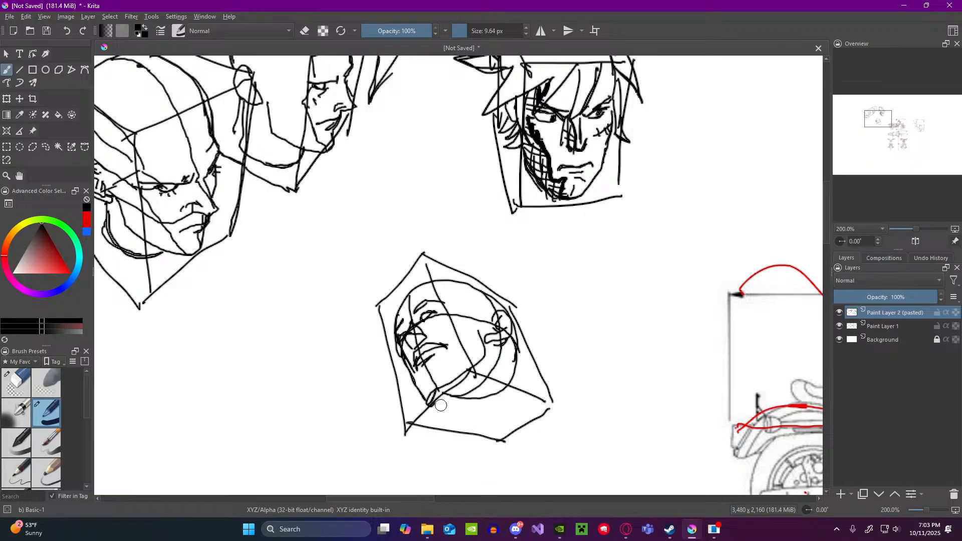
# Step: Reinforce the tilted head's jaw underside, draw a curved side-plane line from the cranium down the cheek, and darken the chin tip
pyautogui.moveTo(442, 405); pyautogui.dragTo(469, 389)
pyautogui.scroll(-3, 453, 398)
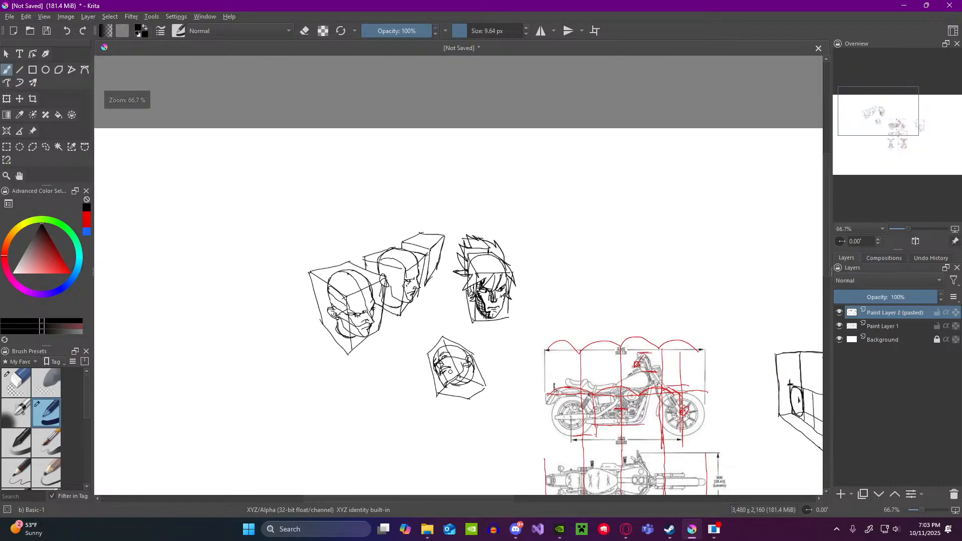
pyautogui.scroll(4, 451, 371)
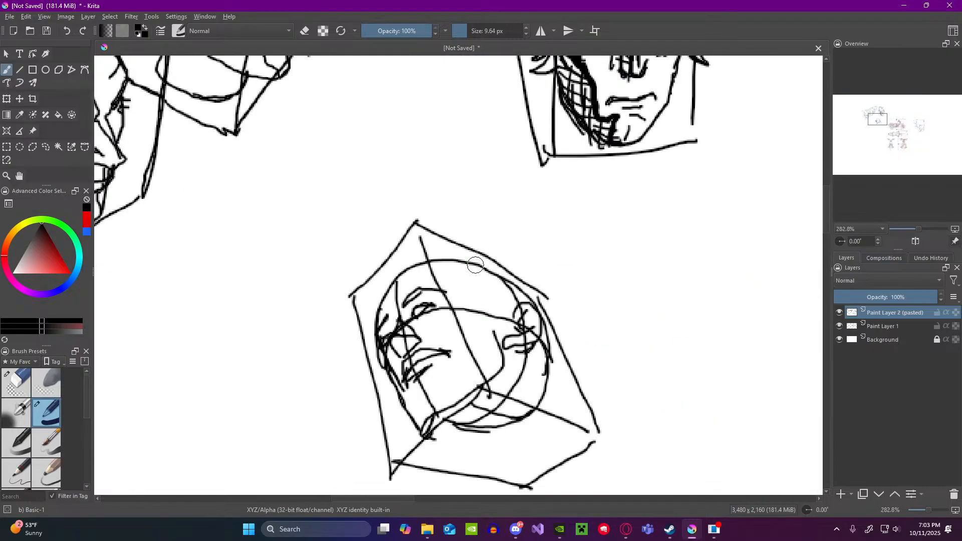
pyautogui.moveTo(459, 273)
pyautogui.mouseDown()
pyautogui.moveTo(448, 366)
pyautogui.moveTo(420, 417)
pyautogui.moveTo(426, 389)
pyautogui.moveTo(422, 427)
pyautogui.mouseUp()
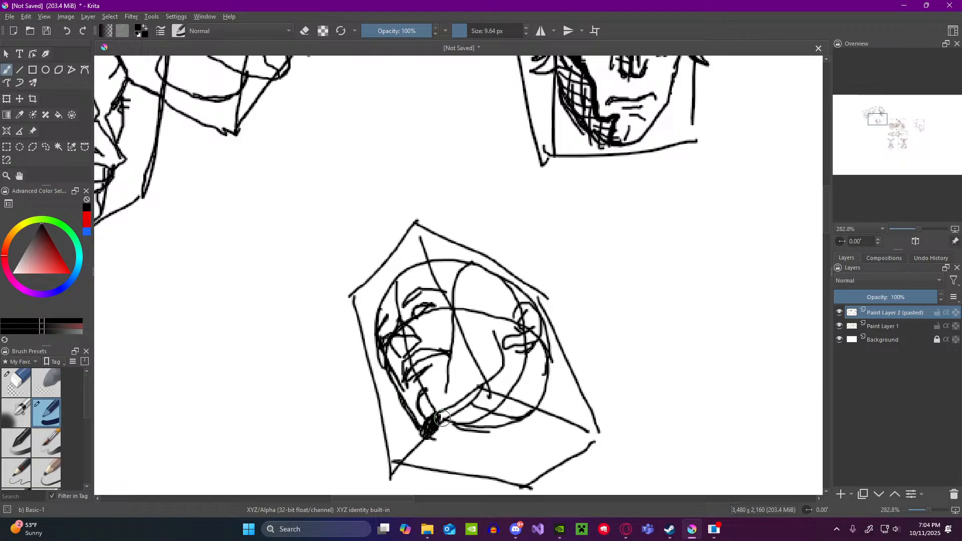
pyautogui.scroll(-2, 440, 409)
pyautogui.scroll(1, 567, 438)
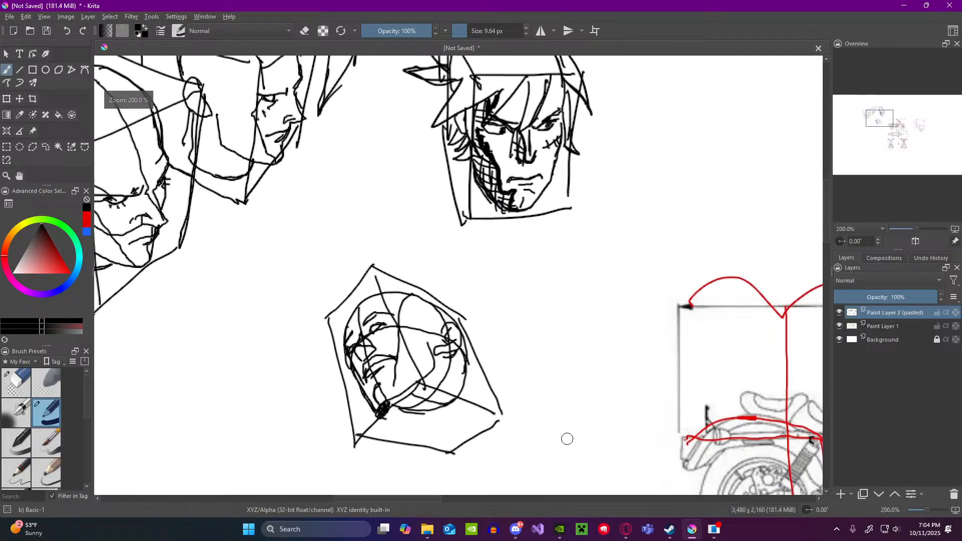
# Step: Sketch a simple head beside the tilted one from a blocky face shape and a rounded cranium with crossing contour lines
pyautogui.moveTo(520, 295)
pyautogui.mouseDown()
pyautogui.moveTo(516, 337)
pyautogui.moveTo(518, 372)
pyautogui.moveTo(516, 364)
pyautogui.moveTo(523, 381)
pyautogui.moveTo(567, 384)
pyautogui.mouseUp()
pyautogui.moveTo(561, 313)
pyautogui.mouseDown()
pyautogui.moveTo(566, 370)
pyautogui.moveTo(567, 359)
pyautogui.mouseUp()
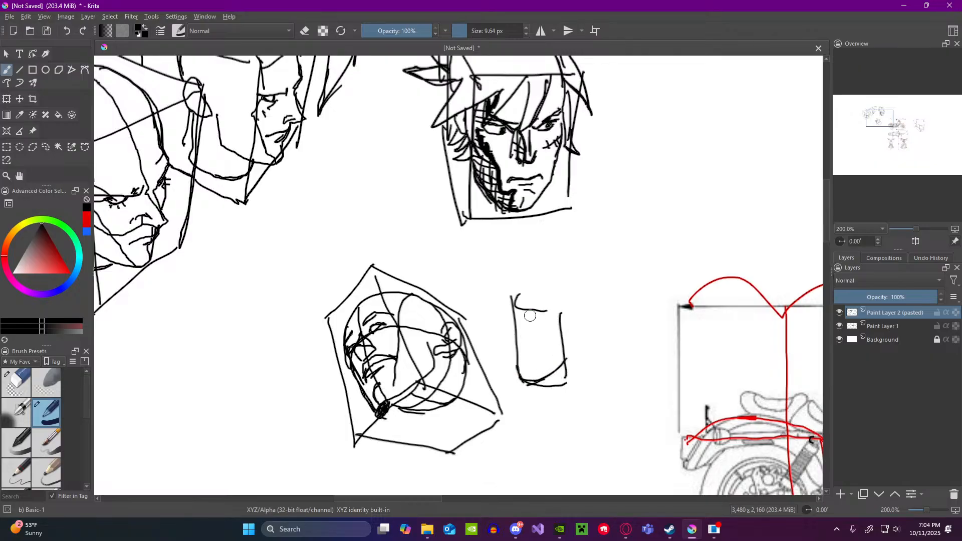
pyautogui.moveTo(547, 311)
pyautogui.mouseDown()
pyautogui.moveTo(518, 300)
pyautogui.moveTo(531, 281)
pyautogui.moveTo(594, 287)
pyautogui.moveTo(602, 329)
pyautogui.moveTo(564, 351)
pyautogui.moveTo(608, 296)
pyautogui.moveTo(593, 275)
pyautogui.moveTo(566, 265)
pyautogui.moveTo(529, 272)
pyautogui.moveTo(515, 299)
pyautogui.moveTo(605, 307)
pyautogui.mouseUp()
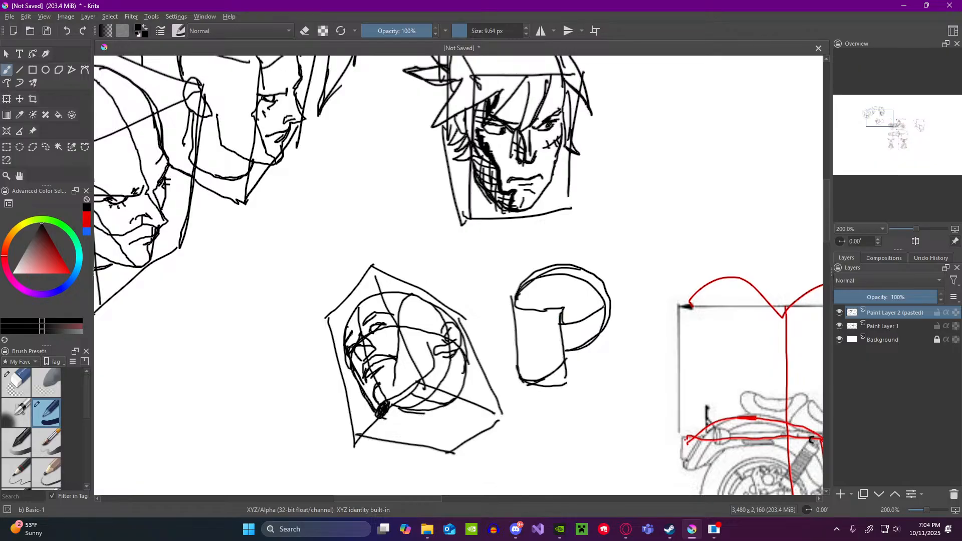
pyautogui.moveTo(556, 270); pyautogui.dragTo(582, 346)
pyautogui.moveTo(627, 232)
pyautogui.mouseDown()
pyautogui.moveTo(647, 293)
pyautogui.moveTo(609, 250)
pyautogui.mouseUp()
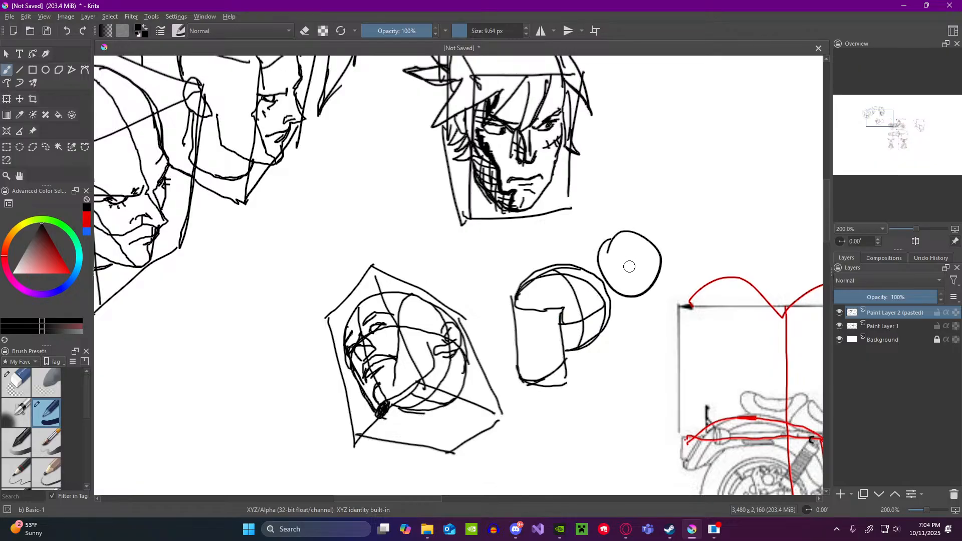
pyautogui.moveTo(671, 207)
pyautogui.mouseDown()
pyautogui.moveTo(664, 245)
pyautogui.moveTo(677, 206)
pyautogui.moveTo(723, 203)
pyautogui.moveTo(717, 235)
pyautogui.moveTo(694, 247)
pyautogui.mouseUp()
pyautogui.moveTo(632, 169)
pyautogui.mouseDown()
pyautogui.moveTo(634, 201)
pyautogui.moveTo(665, 187)
pyautogui.moveTo(639, 164)
pyautogui.moveTo(651, 209)
pyautogui.mouseUp()
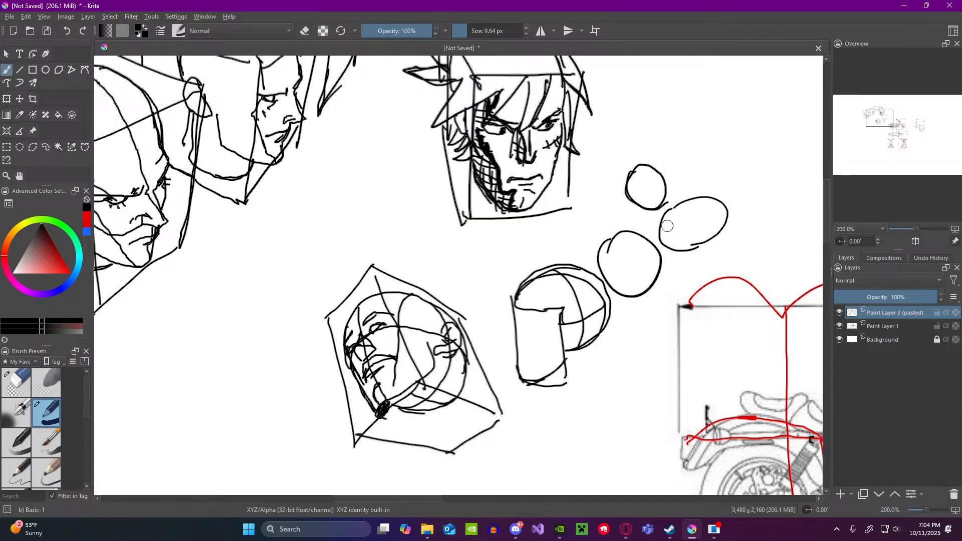
pyautogui.hotkey('ctrl', 'z')
pyautogui.hotkey('ctrl', 'z')
pyautogui.hotkey('ctrl', 'z')
pyautogui.hotkey('ctrl', 'z')
pyautogui.hotkey('ctrl', 'z')
pyautogui.hotkey('ctrl', 'z')
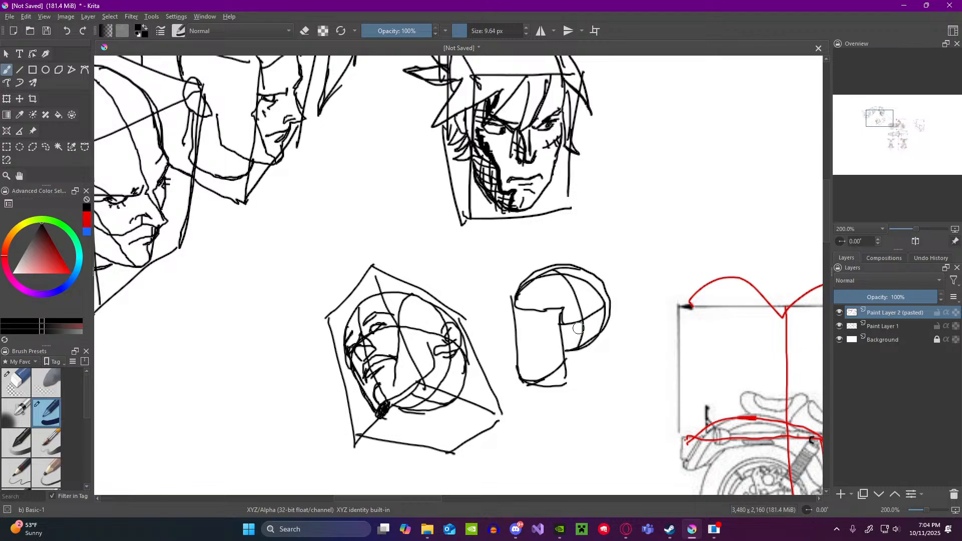
# Step: Add the ear, eye line, nose and mouth to the simple block-and-sphere head
pyautogui.moveTo(583, 324)
pyautogui.mouseDown()
pyautogui.moveTo(588, 345)
pyautogui.moveTo(594, 321)
pyautogui.moveTo(591, 333)
pyautogui.mouseUp()
pyautogui.moveTo(519, 341); pyautogui.dragTo(561, 340)
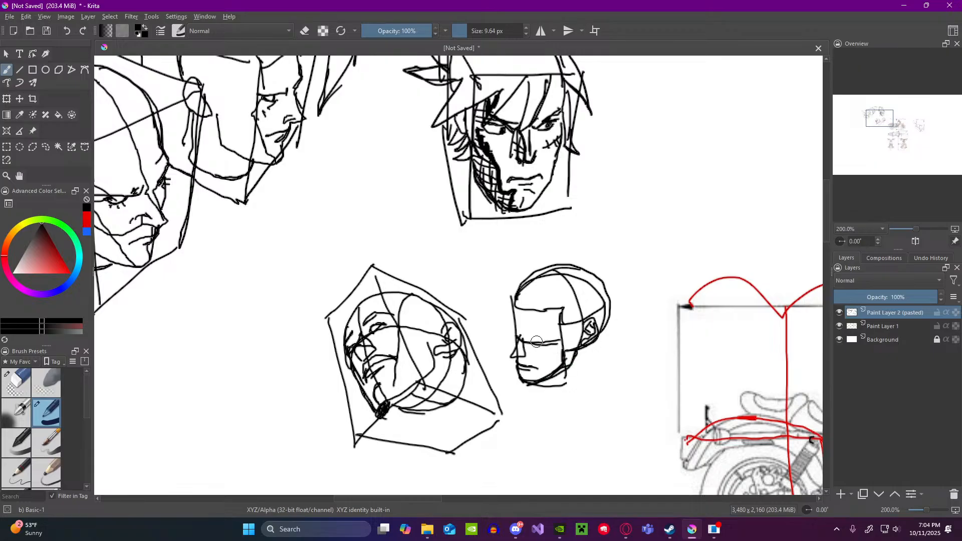
pyautogui.moveTo(534, 338); pyautogui.dragTo(540, 338)
pyautogui.scroll(-5, 527, 315)
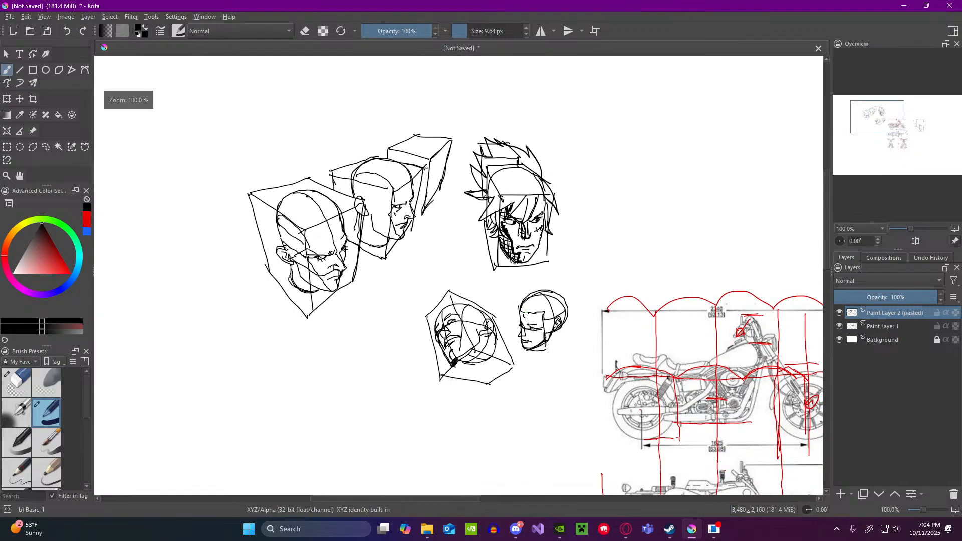
pyautogui.scroll(2, 633, 354)
pyautogui.moveTo(562, 316); pyautogui.dragTo(517, 298)
# Step: Compare the fuel tank area in the motorcycle reference with the divided perspective box
pyautogui.scroll(-1, 517, 298)
pyautogui.scroll(2, 622, 375)
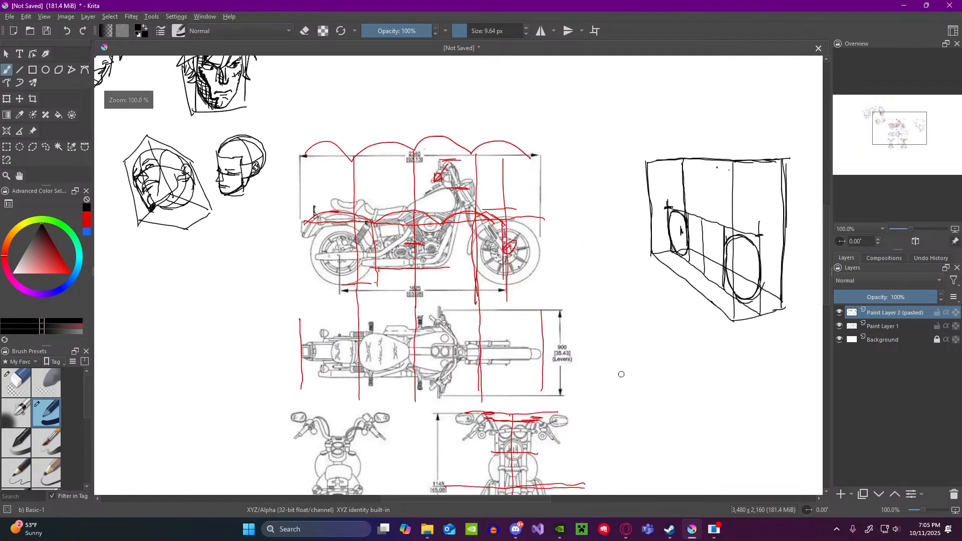
pyautogui.scroll(-1, 546, 280)
pyautogui.scroll(-1, 545, 277)
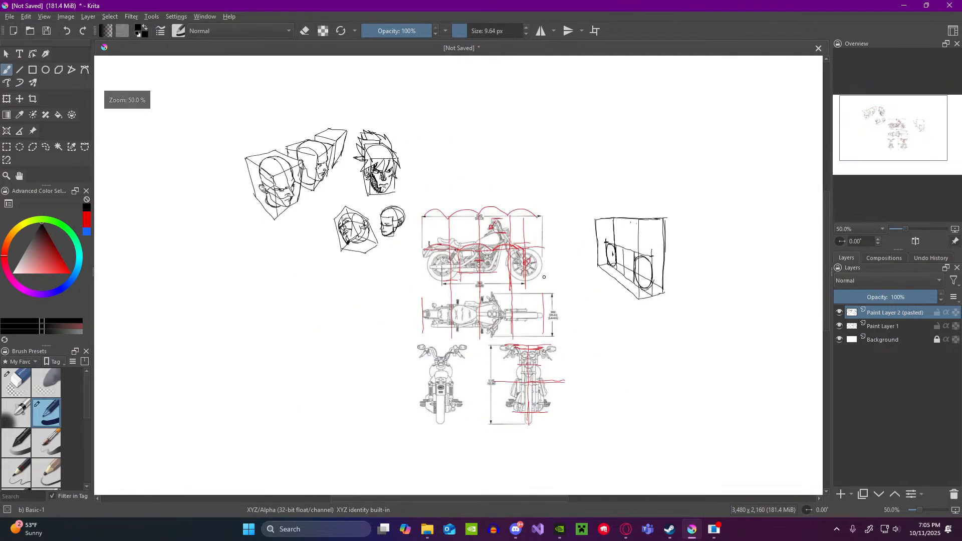
pyautogui.scroll(1, 544, 277)
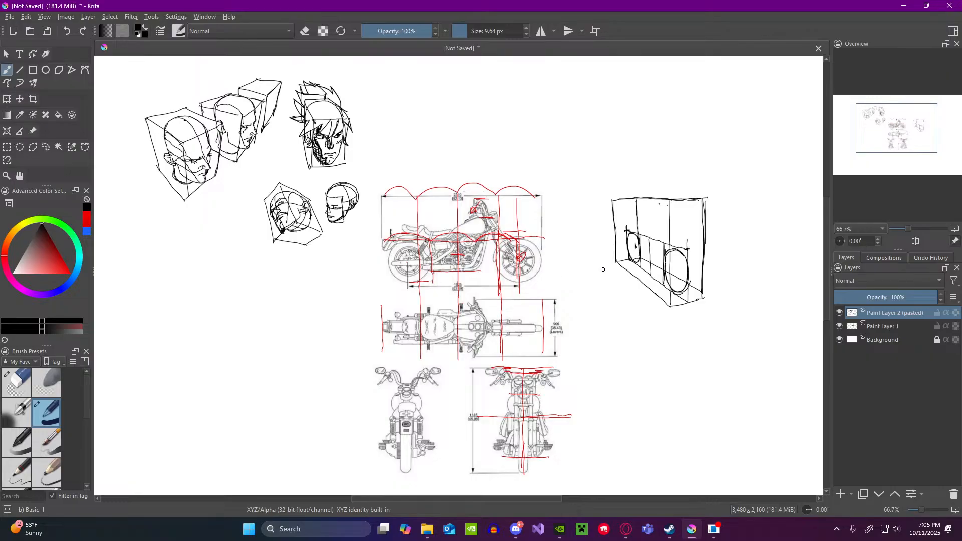
pyautogui.scroll(1, 692, 248)
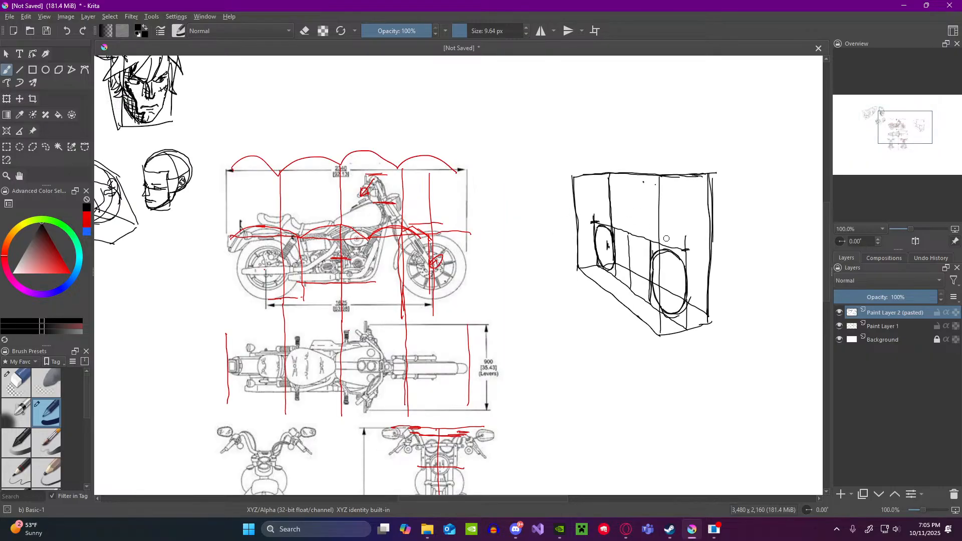
pyautogui.scroll(2, 358, 229)
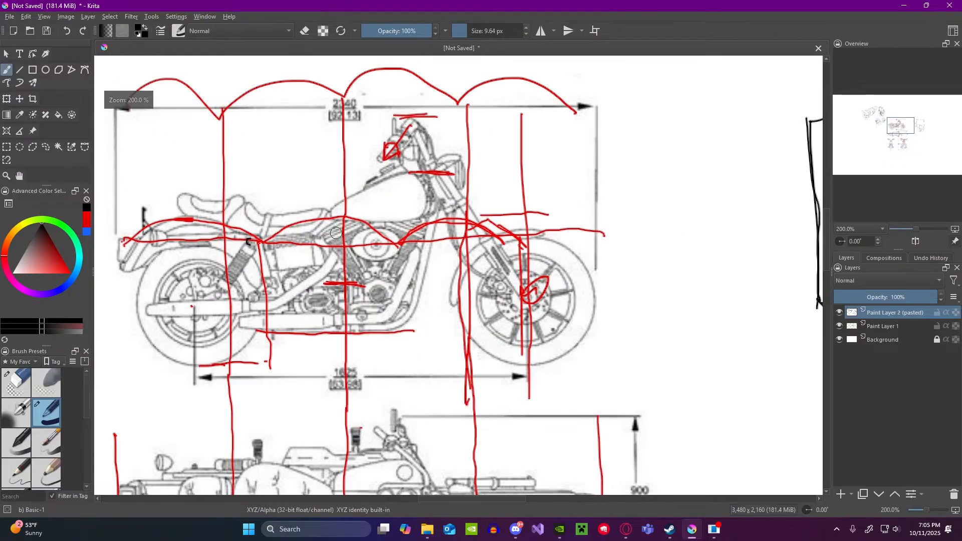
pyautogui.scroll(-3, 358, 229)
pyautogui.scroll(2, 551, 235)
pyautogui.scroll(-1, 551, 235)
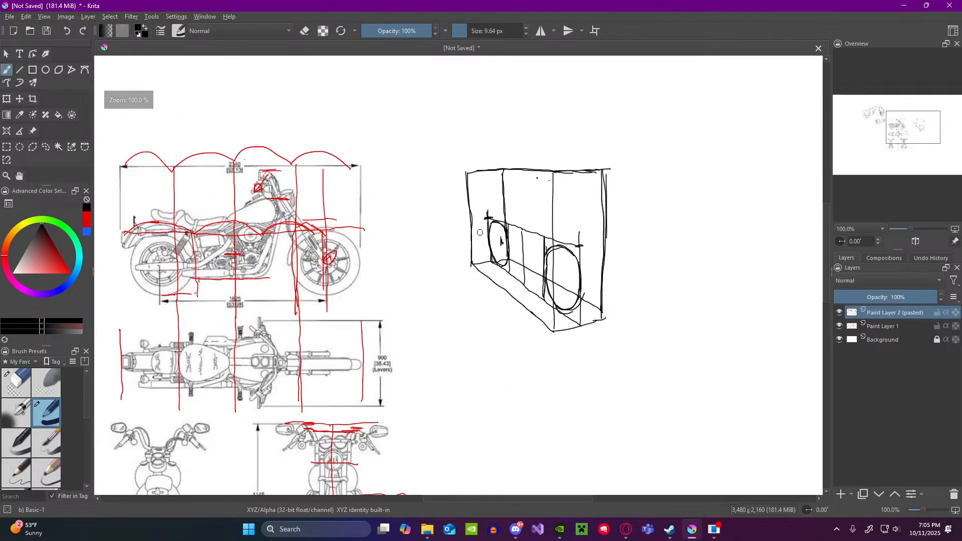
pyautogui.scroll(-2, 240, 206)
pyautogui.scroll(1, 187, 209)
pyautogui.scroll(3, 187, 210)
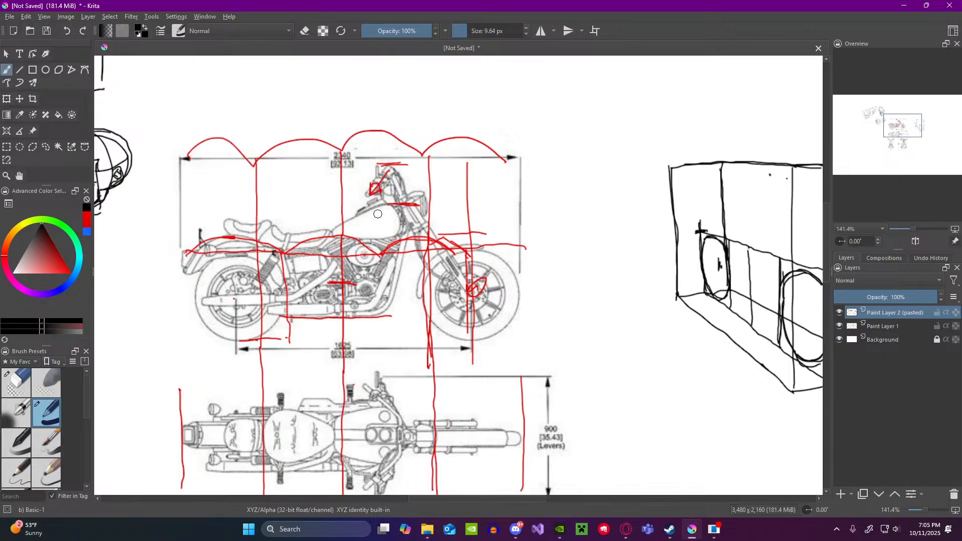
pyautogui.moveTo(378, 215); pyautogui.dragTo(357, 215)
pyautogui.click(66, 31)
# Step: Start the fuel tank outline with a short corner stroke at the top of the centre section between the two wheels
pyautogui.scroll(-2, 580, 219)
pyautogui.scroll(2, 723, 260)
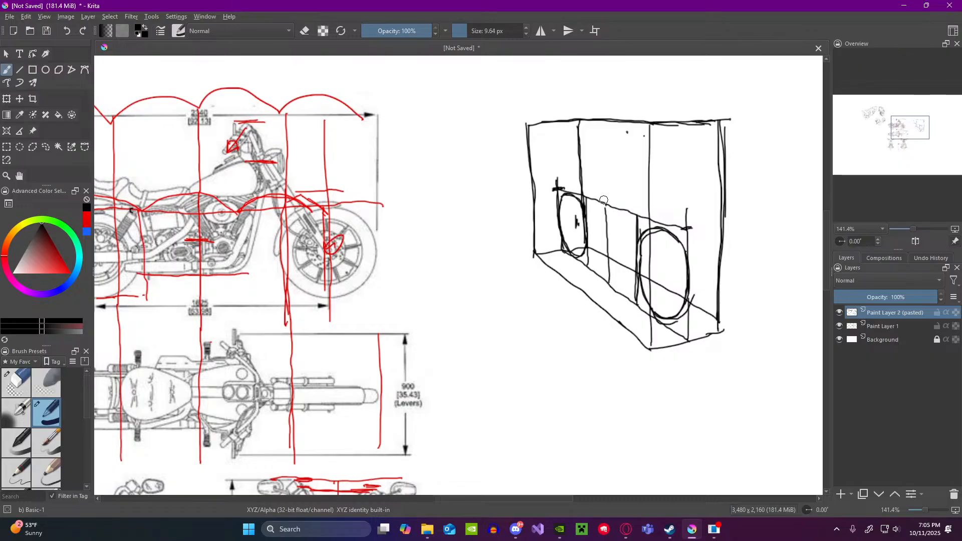
pyautogui.moveTo(605, 199); pyautogui.dragTo(599, 210)
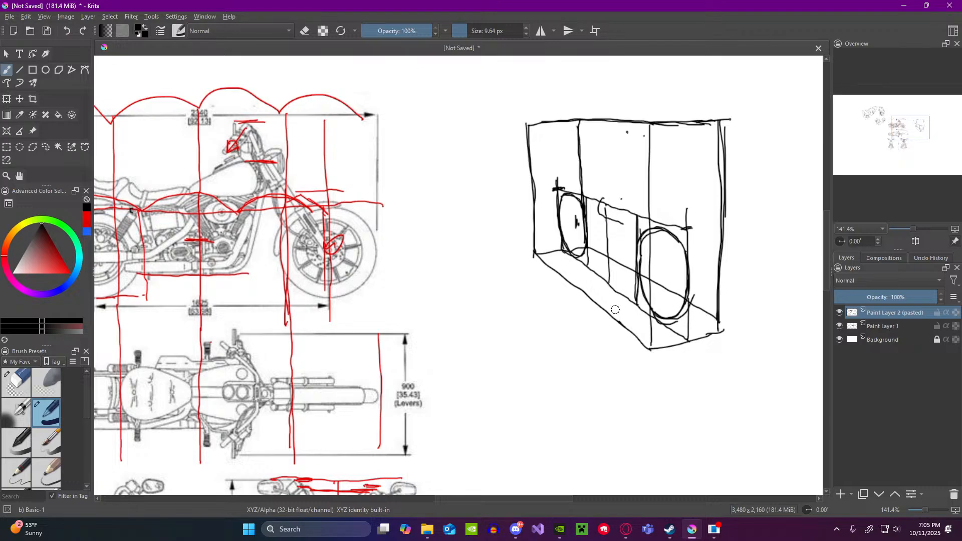
pyautogui.moveTo(617, 196)
pyautogui.mouseDown()
pyautogui.moveTo(619, 303)
pyautogui.moveTo(668, 300)
pyautogui.mouseUp()
pyautogui.moveTo(672, 199); pyautogui.dragTo(670, 297)
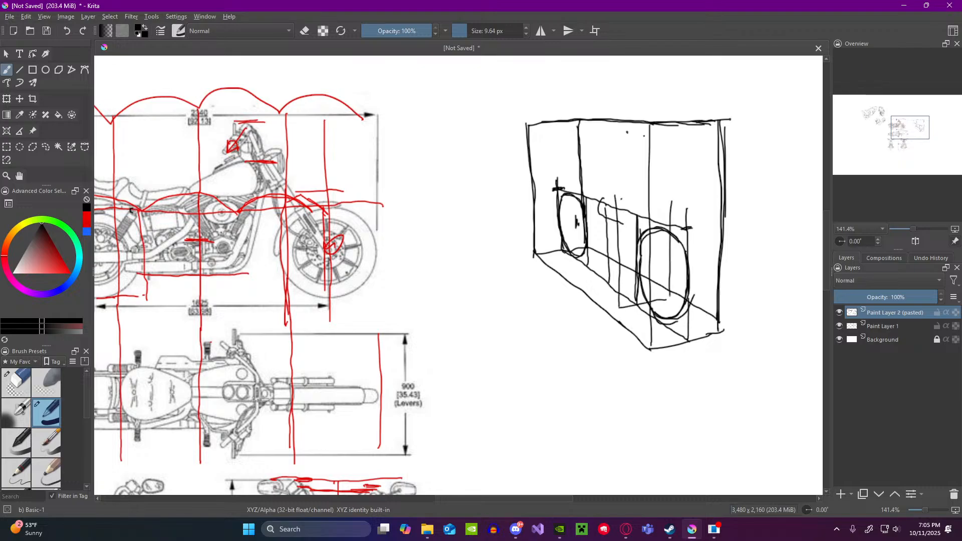
pyautogui.moveTo(633, 223)
pyautogui.mouseDown()
pyautogui.moveTo(668, 210)
pyautogui.moveTo(651, 193)
pyautogui.moveTo(627, 215)
pyautogui.mouseUp()
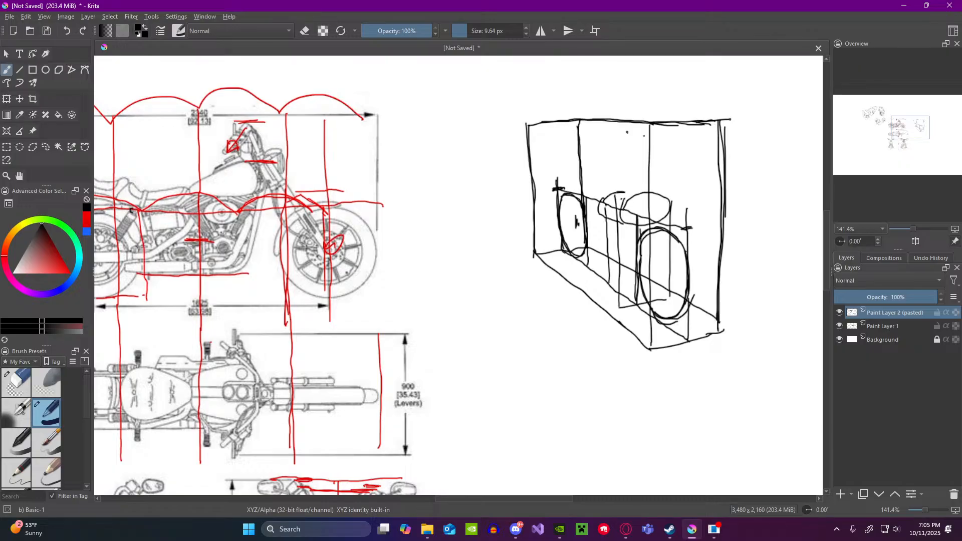
pyautogui.moveTo(606, 197)
pyautogui.mouseDown()
pyautogui.moveTo(610, 218)
pyautogui.moveTo(646, 191)
pyautogui.mouseUp()
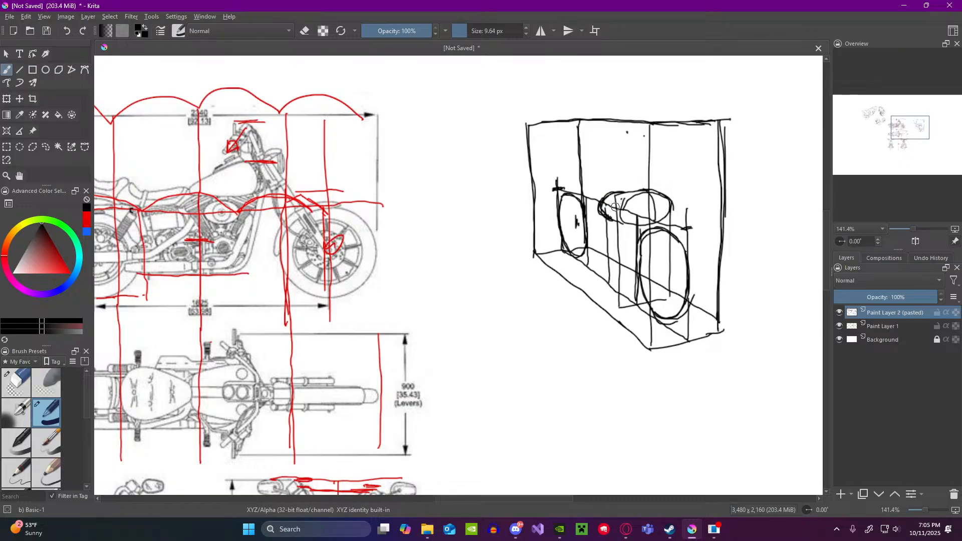
pyautogui.moveTo(613, 189); pyautogui.dragTo(637, 176)
pyautogui.hotkey('ctrl', 'z')
pyautogui.moveTo(623, 214)
pyautogui.mouseDown()
pyautogui.moveTo(667, 201)
pyautogui.moveTo(608, 208)
pyautogui.moveTo(620, 203)
pyautogui.mouseUp()
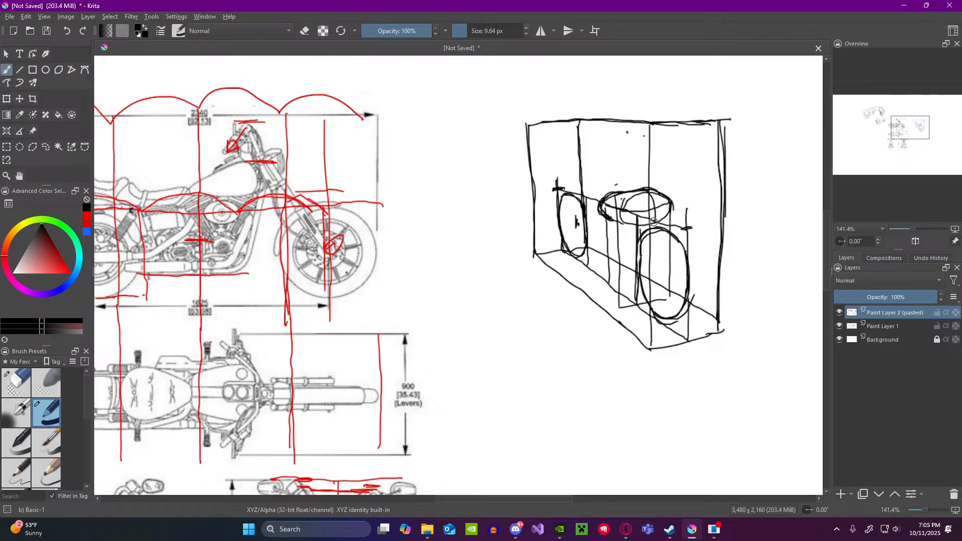
pyautogui.hotkey('ctrl', 'z')
pyautogui.hotkey('ctrl', 'z')
pyautogui.hotkey('ctrl', 'z')
pyautogui.hotkey('ctrl', 'z')
pyautogui.hotkey('ctrl', 'z')
pyautogui.hotkey('ctrl', 'z')
pyautogui.hotkey('ctrl', 'z')
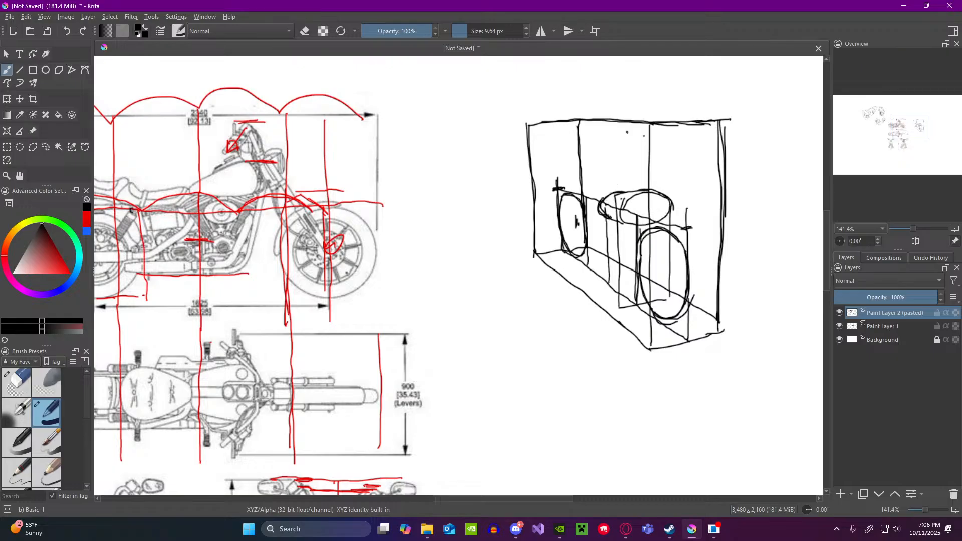
pyautogui.hotkey('ctrl', 'z')
pyautogui.hotkey('ctrl', 'z')
pyautogui.hotkey('ctrl', 'z')
pyautogui.hotkey('ctrl', 'z')
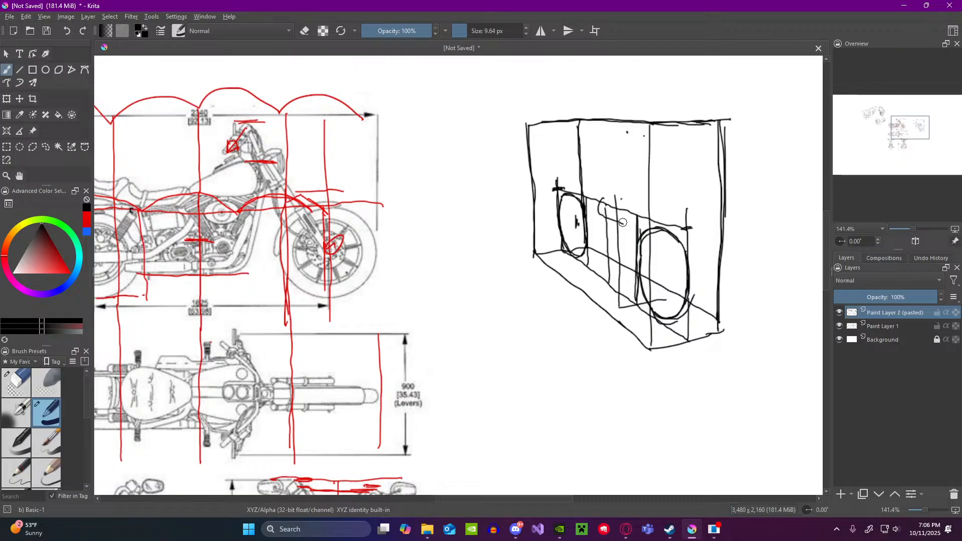
pyautogui.hotkey('ctrl', 'z')
pyautogui.hotkey('ctrl', 'z')
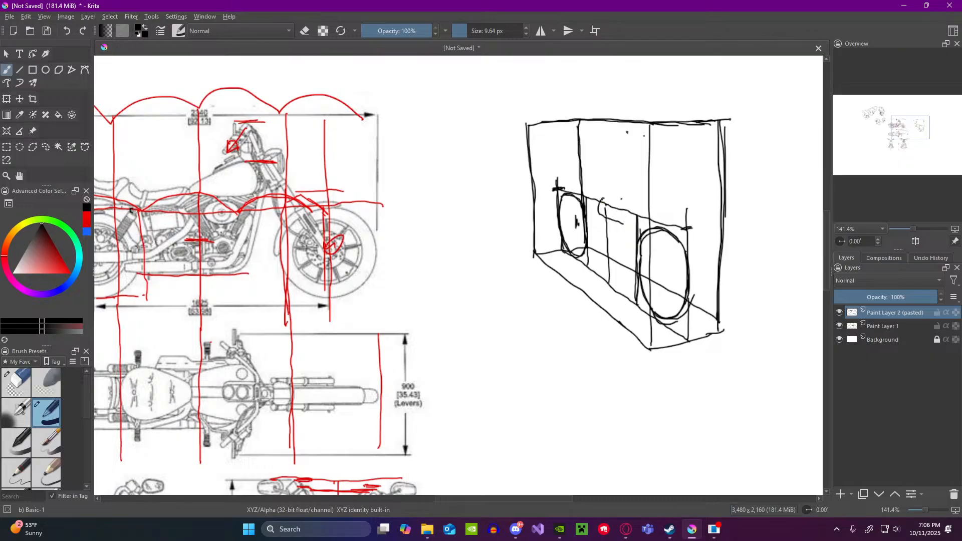
# Step: Sketch the fuel tank between the wheels as a rounded dome with a closed underside and curved contour lines across it
pyautogui.moveTo(604, 199)
pyautogui.mouseDown()
pyautogui.moveTo(622, 187)
pyautogui.moveTo(654, 204)
pyautogui.mouseUp()
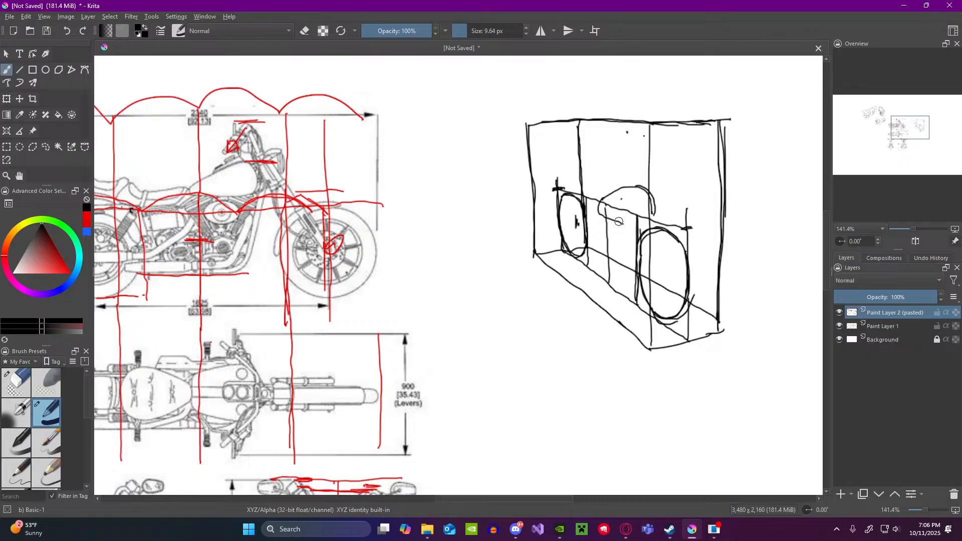
pyautogui.moveTo(620, 222); pyautogui.dragTo(648, 217)
pyautogui.moveTo(605, 207)
pyautogui.mouseDown()
pyautogui.moveTo(646, 203)
pyautogui.moveTo(605, 209)
pyautogui.mouseUp()
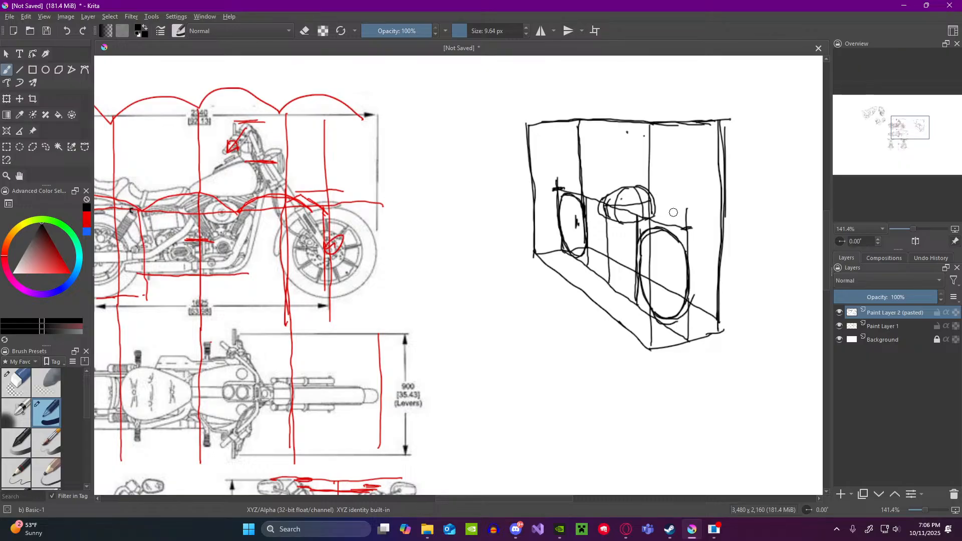
# Step: Add a new paint layer and sketch a small perspective box with a cylinder in it, in the empty area beside the motorcycle box
pyautogui.click(841, 496)
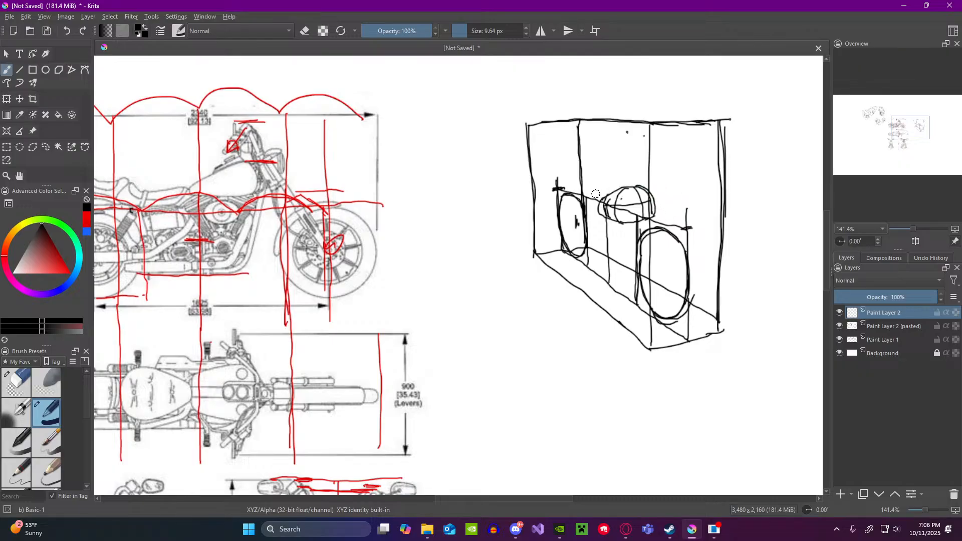
pyautogui.moveTo(484, 309)
pyautogui.mouseDown()
pyautogui.moveTo(514, 335)
pyautogui.moveTo(515, 305)
pyautogui.moveTo(544, 335)
pyautogui.mouseUp()
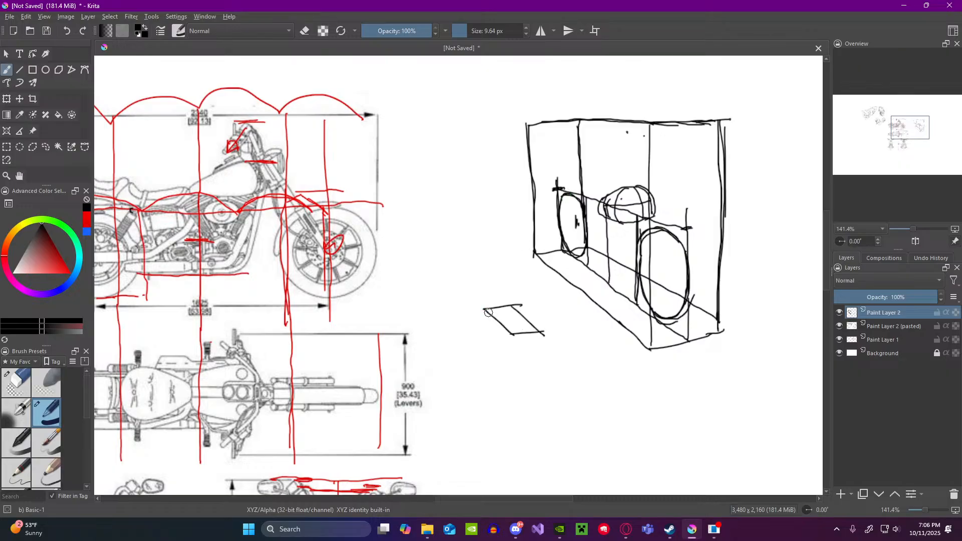
pyautogui.moveTo(485, 309)
pyautogui.mouseDown()
pyautogui.moveTo(489, 350)
pyautogui.moveTo(513, 373)
pyautogui.mouseUp()
pyautogui.moveTo(515, 340)
pyautogui.mouseDown()
pyautogui.moveTo(514, 369)
pyautogui.moveTo(539, 362)
pyautogui.mouseUp()
pyautogui.moveTo(538, 335)
pyautogui.mouseDown()
pyautogui.moveTo(537, 361)
pyautogui.moveTo(510, 340)
pyautogui.moveTo(539, 362)
pyautogui.moveTo(499, 351)
pyautogui.moveTo(511, 345)
pyautogui.moveTo(495, 372)
pyautogui.moveTo(517, 374)
pyautogui.mouseUp()
# Step: Draw a second small perspective box directly beneath the first box and its cylinder
pyautogui.moveTo(514, 350)
pyautogui.mouseDown()
pyautogui.moveTo(473, 377)
pyautogui.moveTo(490, 370)
pyautogui.moveTo(486, 400)
pyautogui.mouseUp()
pyautogui.moveTo(485, 400); pyautogui.dragTo(546, 372)
pyautogui.moveTo(470, 381); pyautogui.dragTo(485, 445)
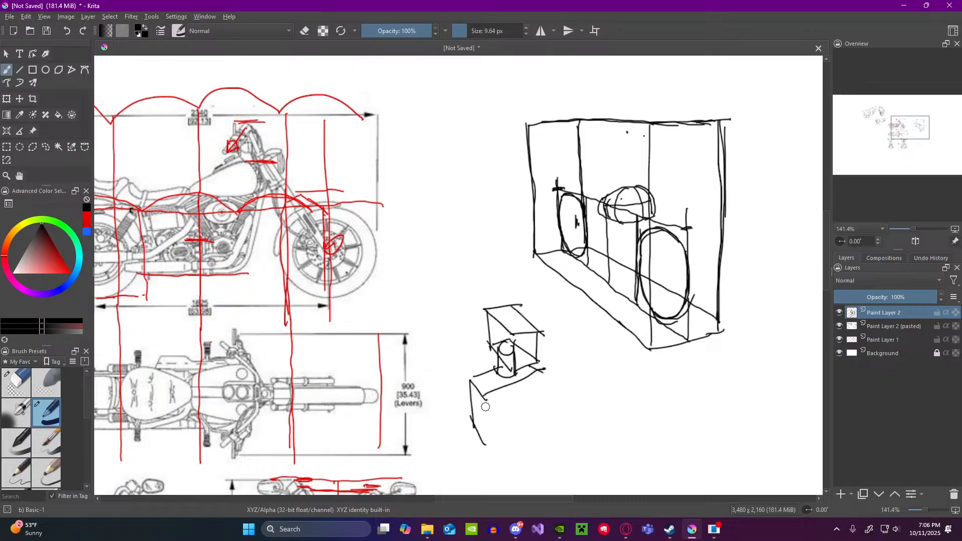
pyautogui.moveTo(487, 401)
pyautogui.mouseDown()
pyautogui.moveTo(485, 441)
pyautogui.moveTo(534, 410)
pyautogui.mouseUp()
pyautogui.moveTo(536, 375); pyautogui.dragTo(533, 409)
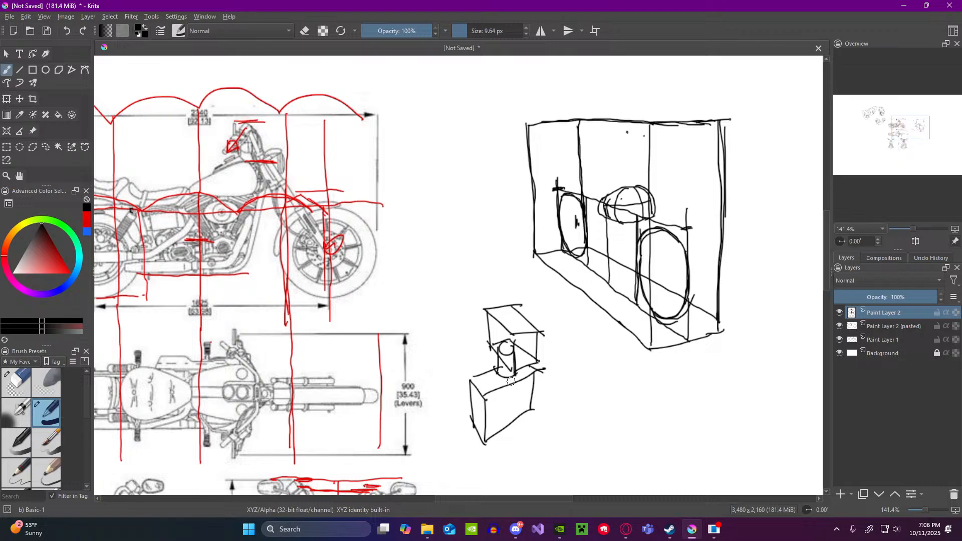
# Step: Undo all strokes of the two small perspective boxes and the cylinder beside the motorcycle box
pyautogui.hotkey('ctrl', 'z')
pyautogui.hotkey('ctrl', 'z')
pyautogui.hotkey('ctrl', 'z')
pyautogui.hotkey('ctrl', 'z')
pyautogui.hotkey('ctrl', 'z')
pyautogui.hotkey('ctrl', 'z')
pyautogui.hotkey('ctrl', 'z')
pyautogui.hotkey('ctrl', 'z')
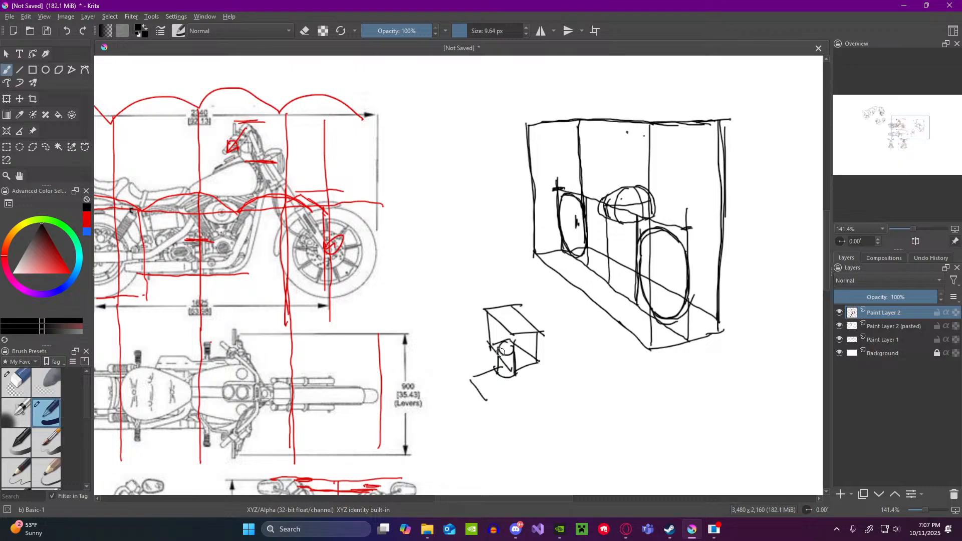
pyautogui.hotkey('ctrl', 'z')
pyautogui.hotkey('ctrl', 'z')
pyautogui.hotkey('ctrl', 'z')
pyautogui.hotkey('ctrl', 'z')
pyautogui.hotkey('ctrl', 'z')
pyautogui.hotkey('ctrl', 'z')
pyautogui.hotkey('ctrl', 'z')
pyautogui.hotkey('ctrl', 'z')
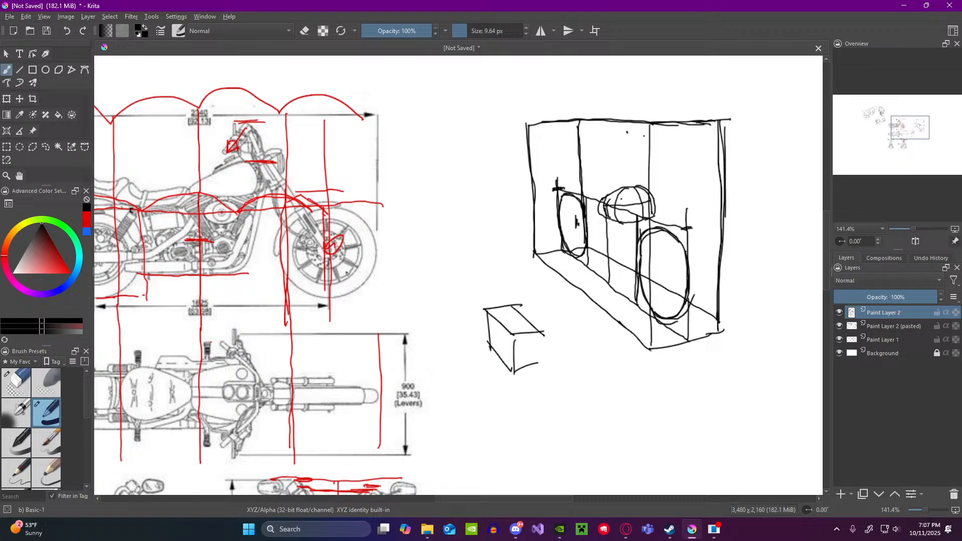
pyautogui.hotkey('ctrl', 'z')
pyautogui.hotkey('ctrl', 'z')
pyautogui.hotkey('ctrl', 'z')
pyautogui.hotkey('ctrl', 'z')
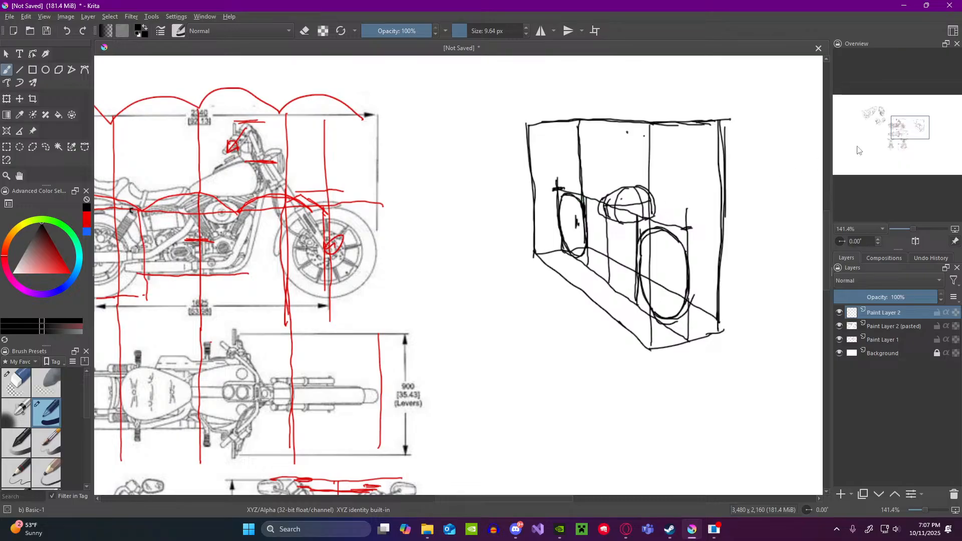
# Step: Sketch the seat as a small rounded form above the rear wheel and connect it to the fuel tank with short contour lines
pyautogui.moveTo(898, 127); pyautogui.dragTo(891, 125)
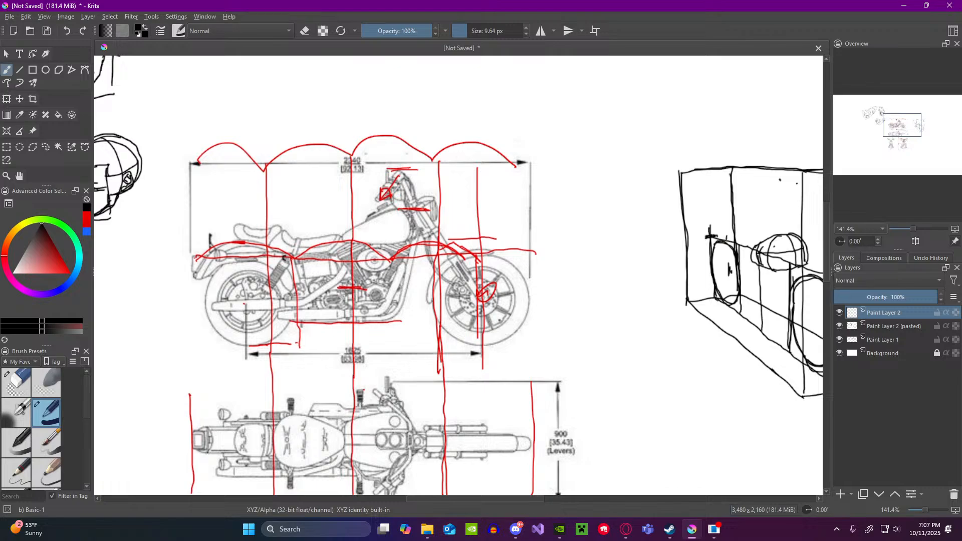
pyautogui.moveTo(730, 234); pyautogui.dragTo(742, 232)
pyautogui.moveTo(745, 238); pyautogui.dragTo(763, 240)
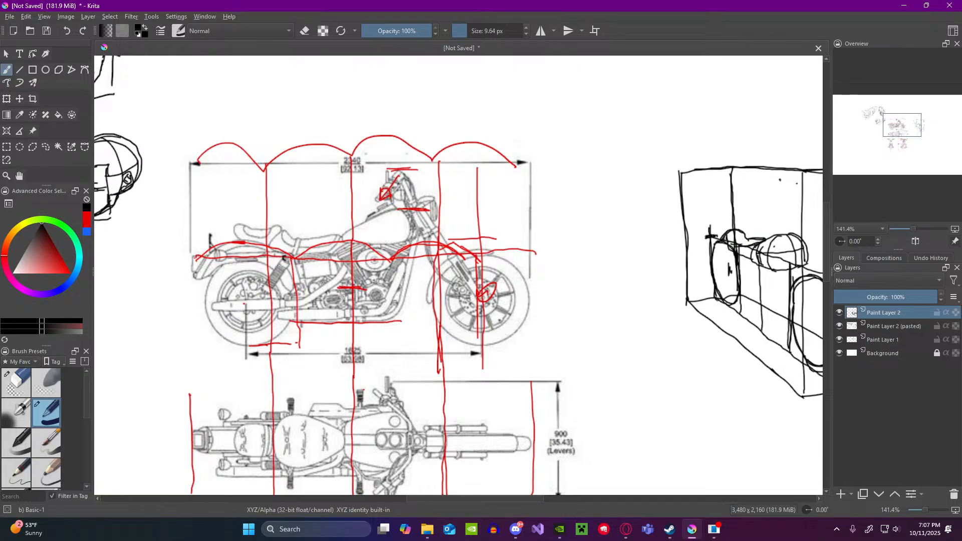
pyautogui.moveTo(752, 243)
pyautogui.mouseDown()
pyautogui.moveTo(742, 257)
pyautogui.moveTo(735, 249)
pyautogui.mouseUp()
# Step: Try a line down the middle of the rear wheel in the motorcycle box and remove it
pyautogui.moveTo(910, 131); pyautogui.dragTo(915, 132)
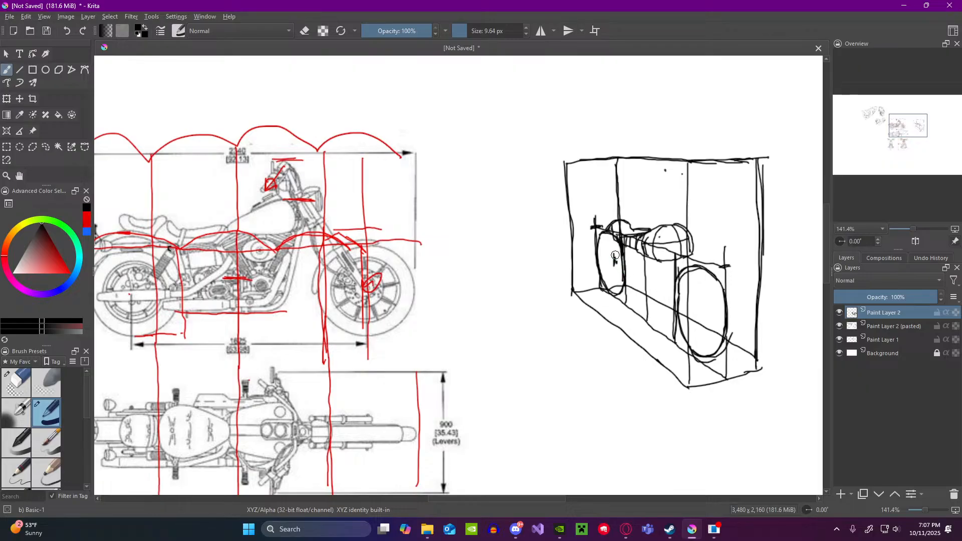
pyautogui.scroll(-4, 416, 314)
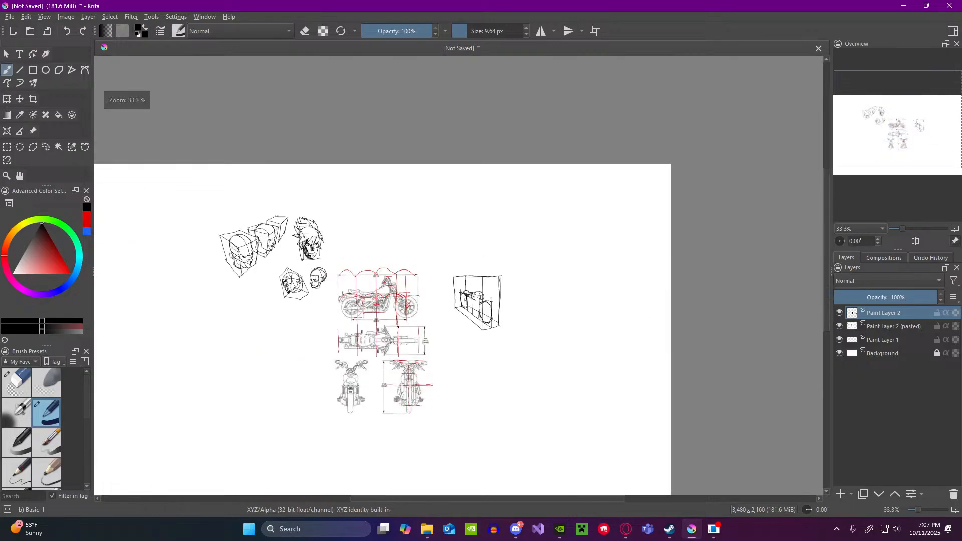
pyautogui.scroll(4, 377, 353)
pyautogui.scroll(-1, 440, 280)
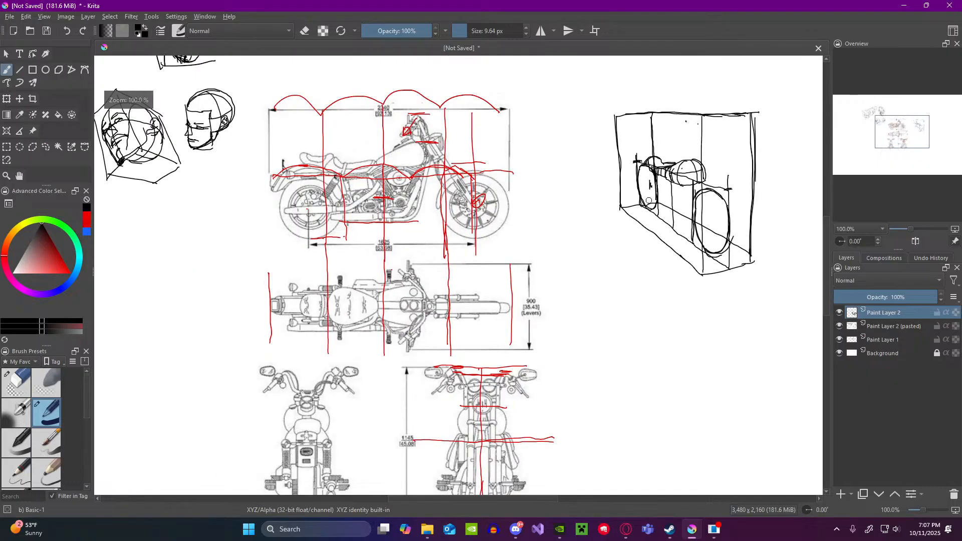
pyautogui.scroll(3, 649, 201)
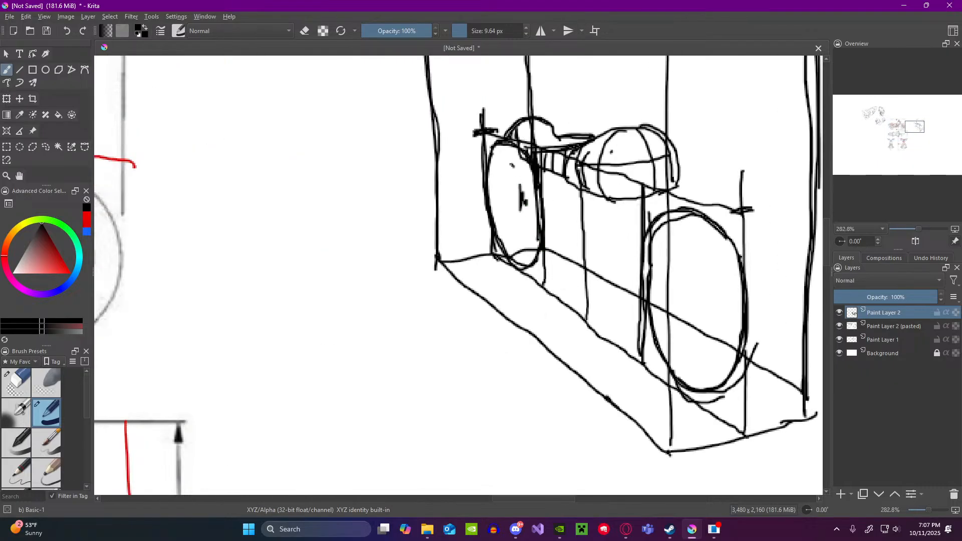
pyautogui.moveTo(512, 165); pyautogui.dragTo(522, 232)
pyautogui.hotkey('ctrl', 'z')
# Step: Examine the top, rear and front reference views and compare them with the boxed motorcycle sketch
pyautogui.scroll(-1, 518, 248)
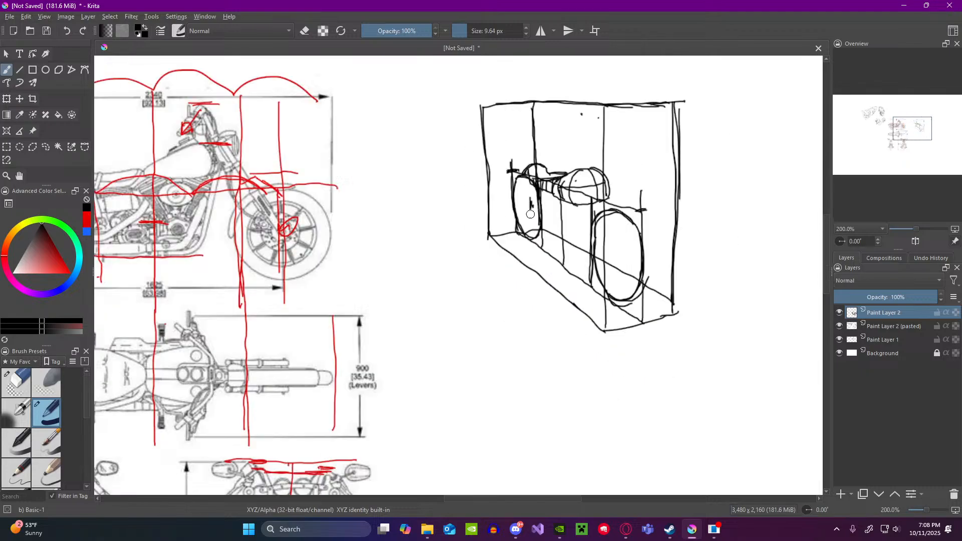
pyautogui.scroll(-2, 531, 214)
pyautogui.scroll(2, 348, 304)
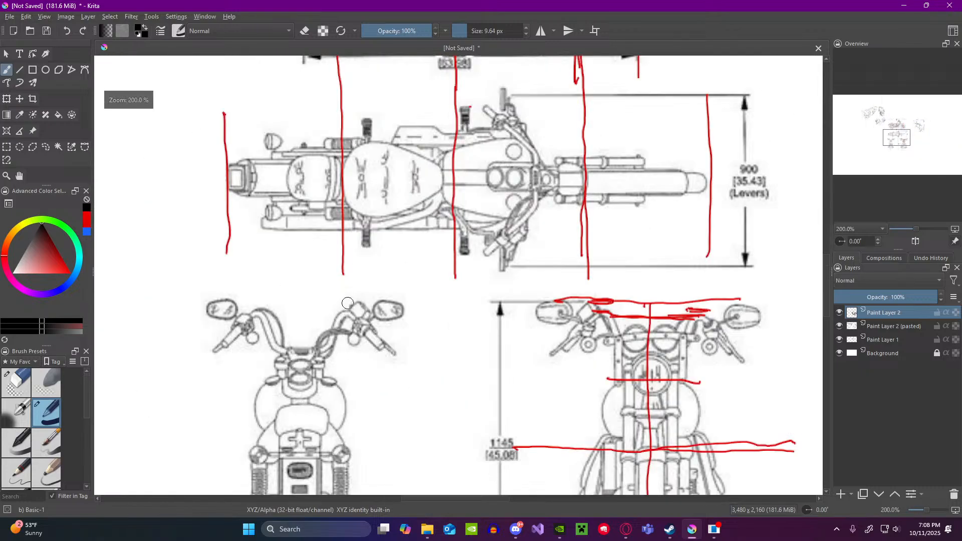
pyautogui.scroll(-2, 348, 303)
pyautogui.scroll(-2, 374, 306)
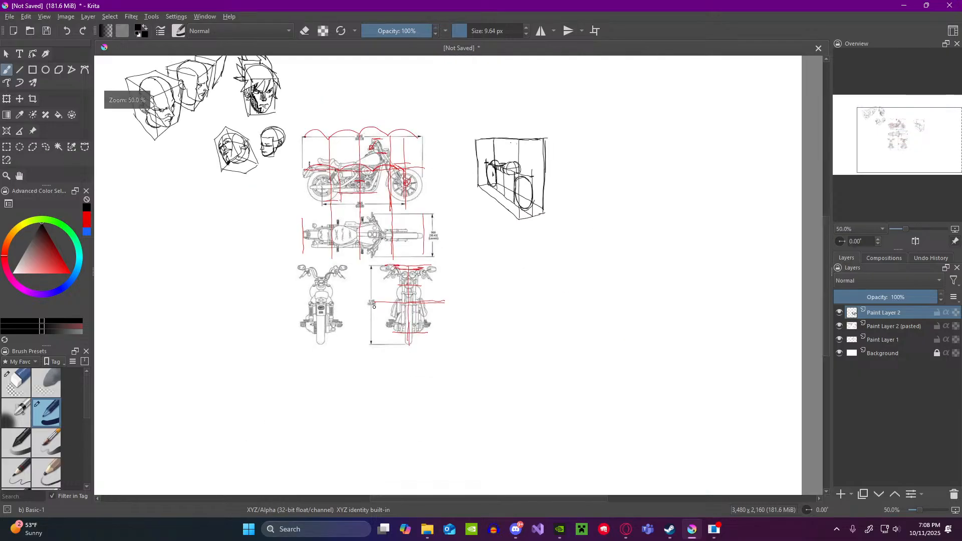
pyautogui.scroll(3, 374, 307)
pyautogui.scroll(1, 459, 292)
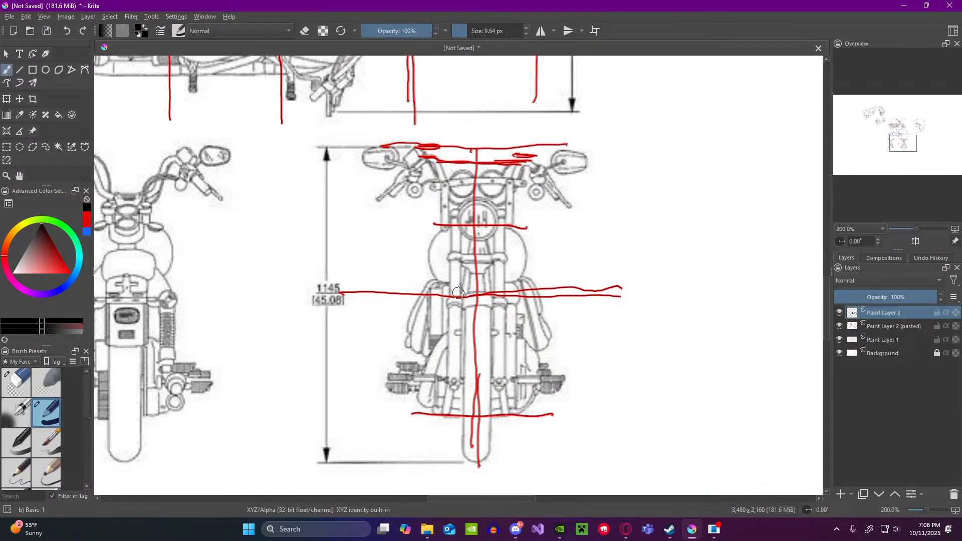
pyautogui.scroll(-4, 458, 293)
pyautogui.scroll(4, 550, 224)
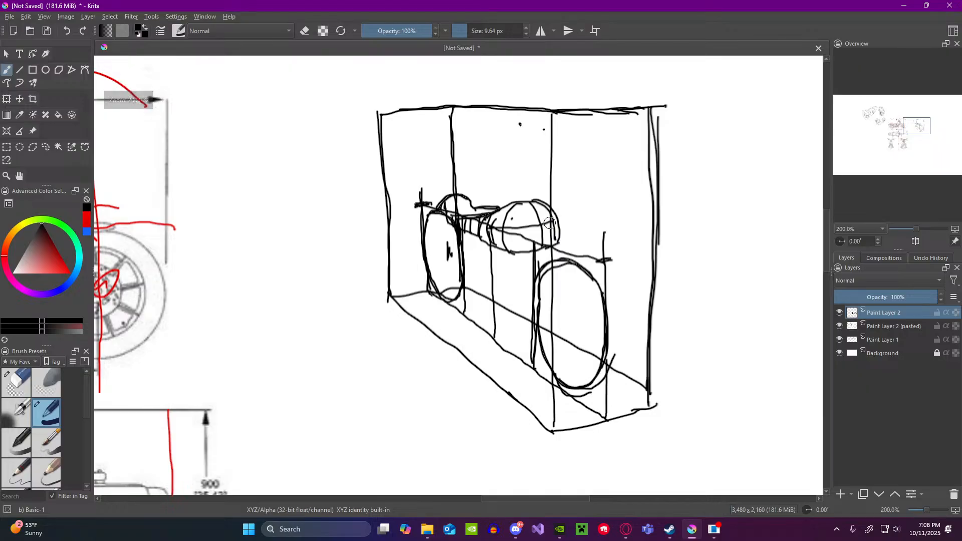
# Step: Try an arrow pointing at the front of the fuel tank in the motorcycle box and undo it
pyautogui.moveTo(575, 200)
pyautogui.mouseDown()
pyautogui.moveTo(576, 230)
pyautogui.moveTo(607, 207)
pyautogui.mouseUp()
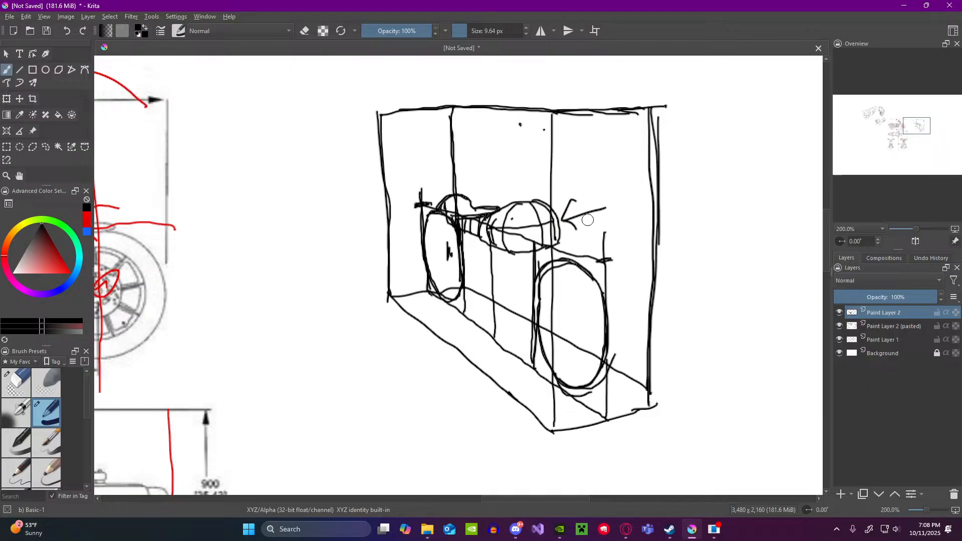
pyautogui.hotkey('ctrl', 'z')
pyautogui.hotkey('ctrl', 'z')
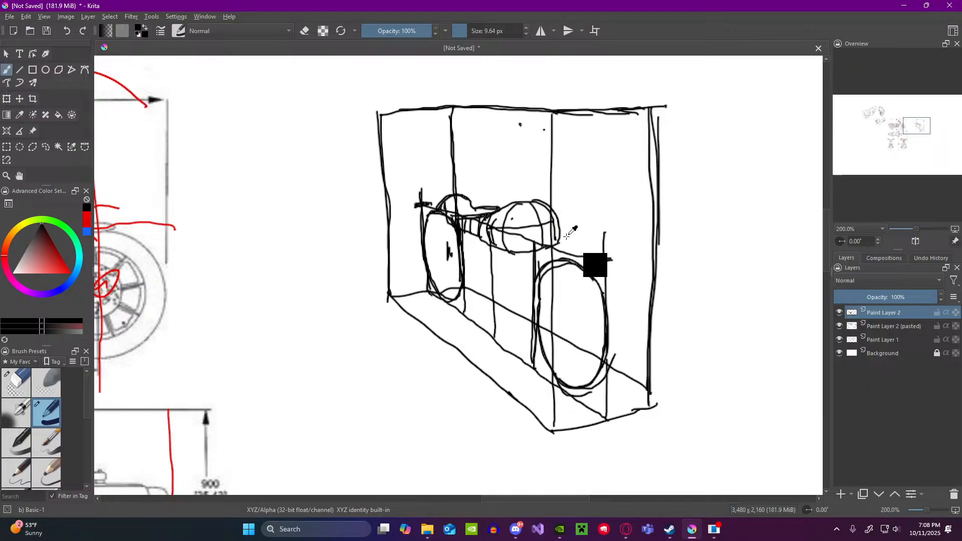
# Step: Study the parts below the fuel tank across the front, top and side reference views
pyautogui.scroll(-4, 571, 231)
pyautogui.scroll(4, 405, 401)
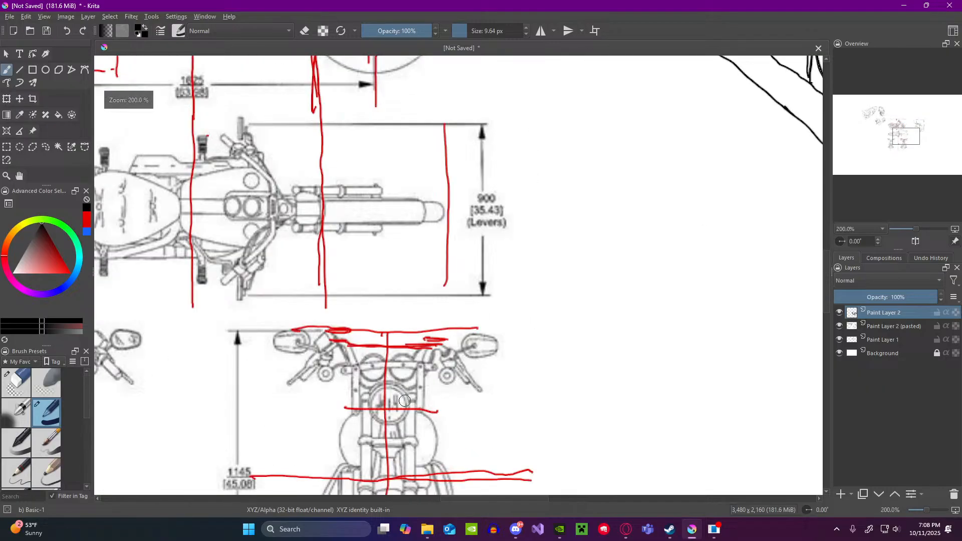
pyautogui.scroll(-4, 405, 401)
pyautogui.scroll(4, 398, 441)
pyautogui.scroll(-4, 429, 397)
pyautogui.scroll(3, 428, 427)
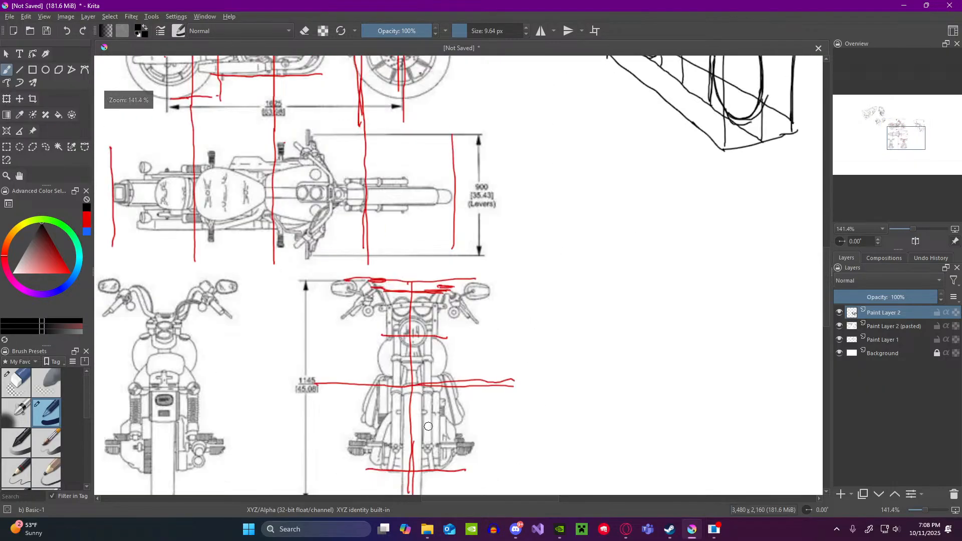
pyautogui.scroll(-2, 445, 377)
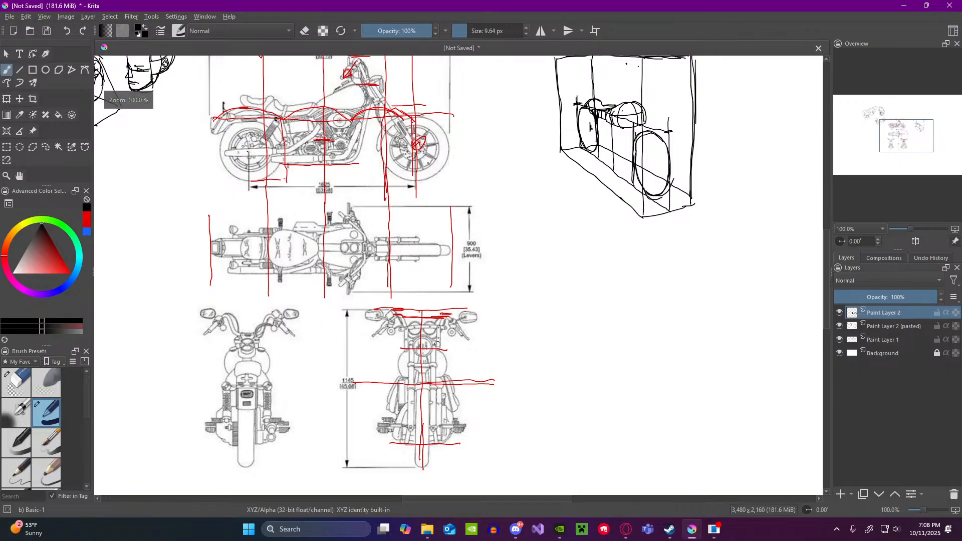
pyautogui.scroll(-2, 394, 399)
pyautogui.scroll(3, 313, 240)
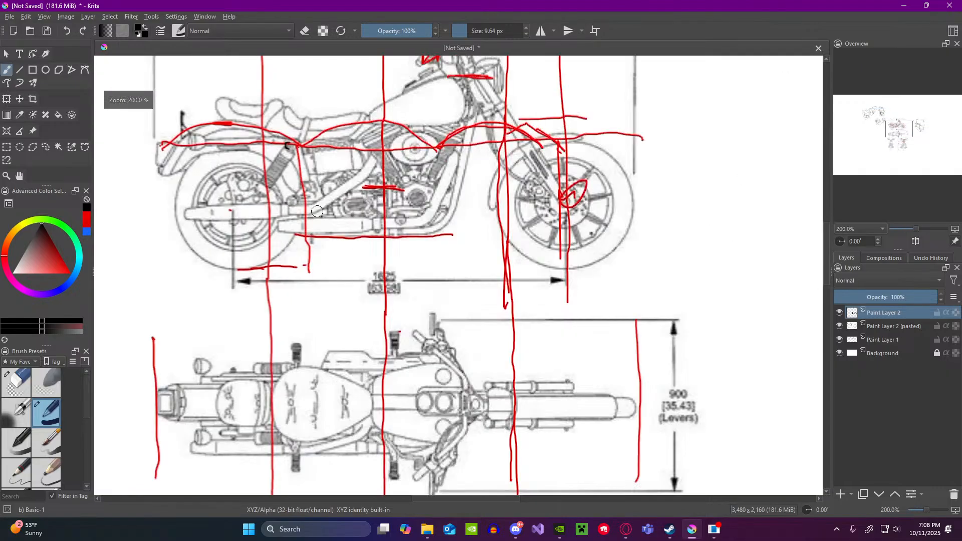
pyautogui.scroll(-2, 314, 238)
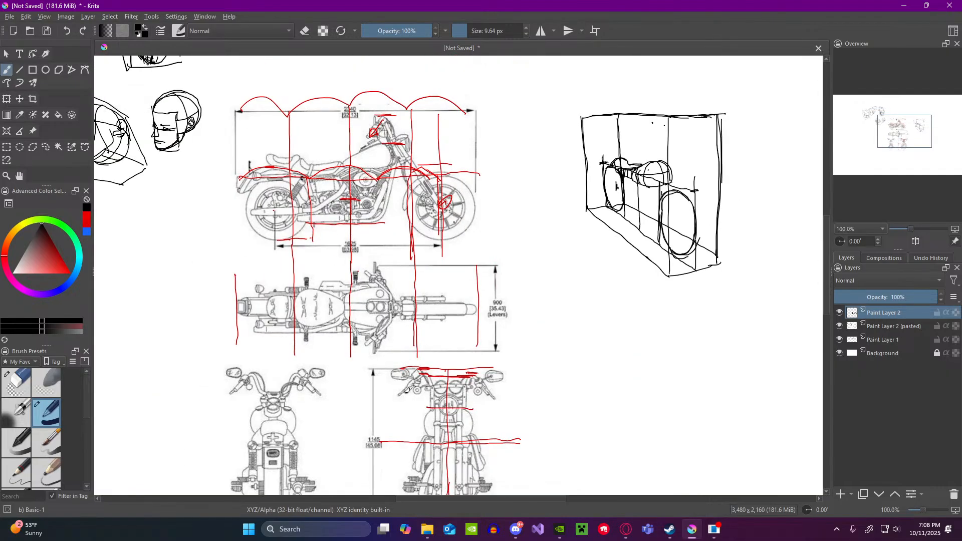
pyautogui.scroll(-1, 459, 394)
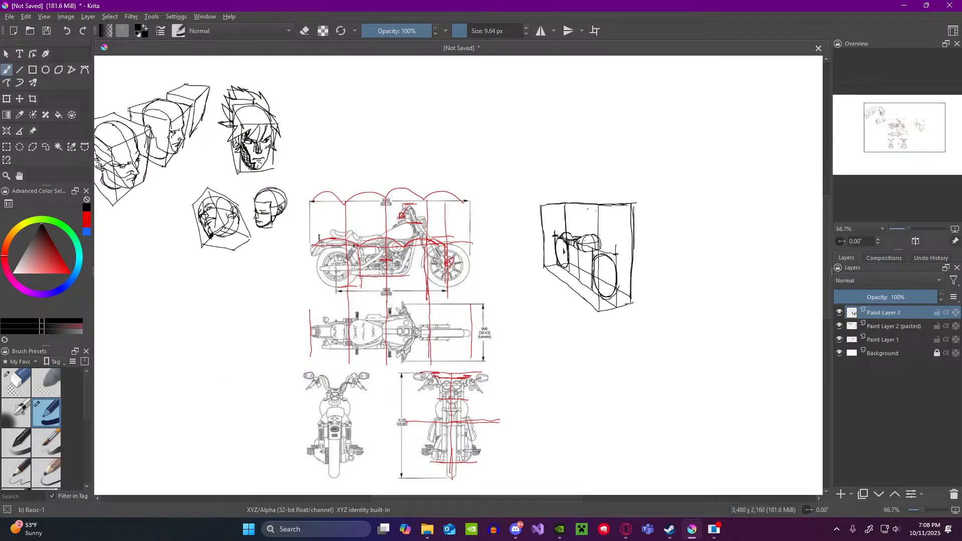
pyautogui.scroll(2, 455, 446)
pyautogui.scroll(1, 455, 446)
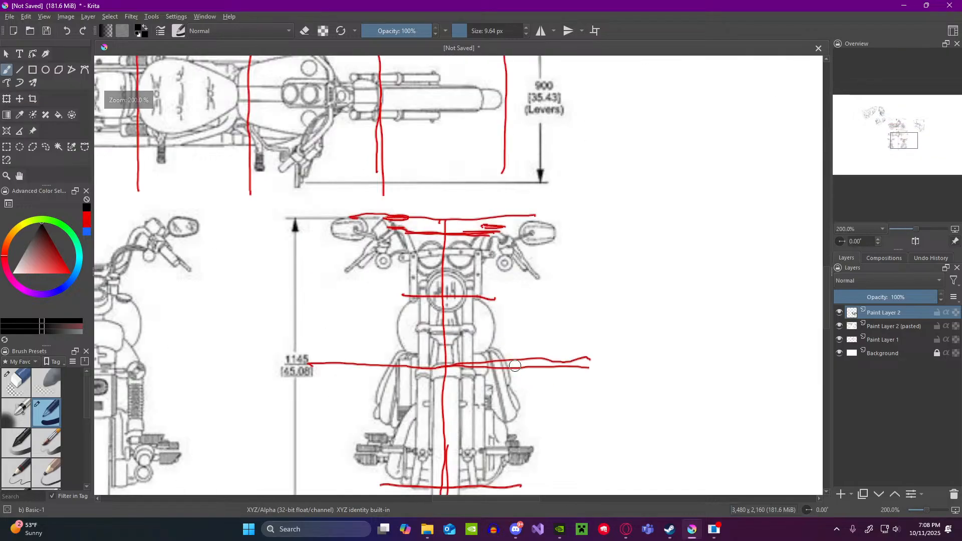
# Step: Try a curved stroke around the outer side part beside the forks in the front reference view and undo it
pyautogui.moveTo(503, 347); pyautogui.dragTo(527, 402)
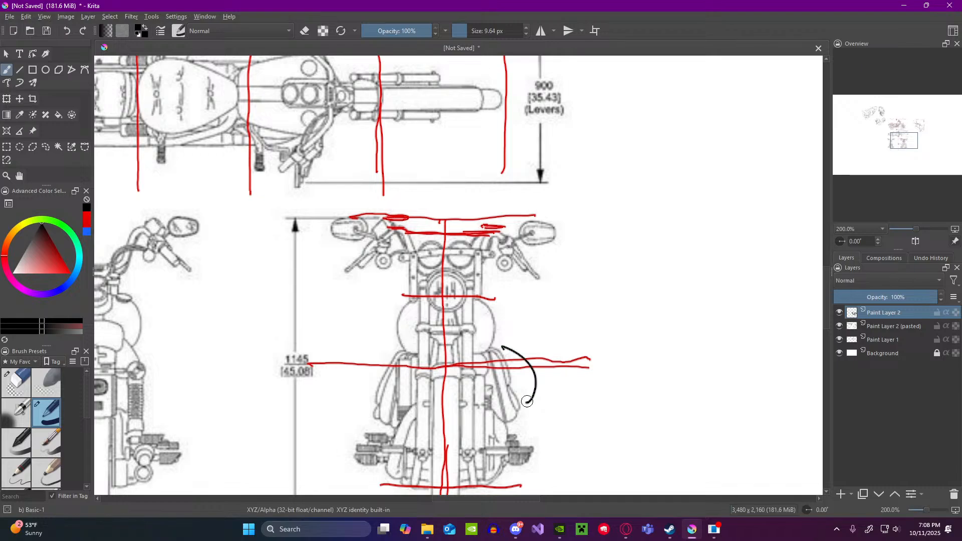
pyautogui.moveTo(502, 349); pyautogui.dragTo(535, 387)
pyautogui.hotkey('ctrl', 'z')
pyautogui.hotkey('ctrl', 'z')
# Step: Compare how the area behind the fuel tank appears in the side, front, top and rear reference views
pyautogui.scroll(-3, 514, 392)
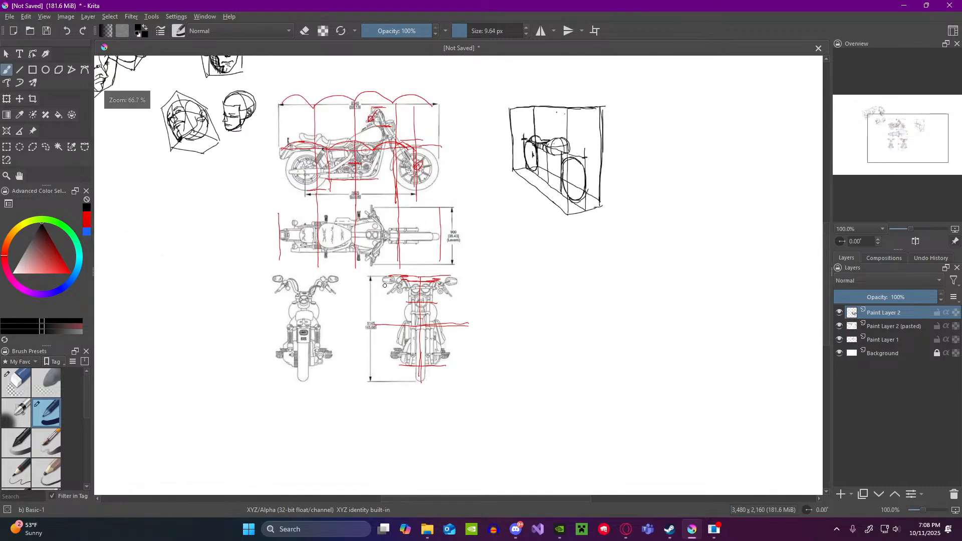
pyautogui.scroll(1, 301, 145)
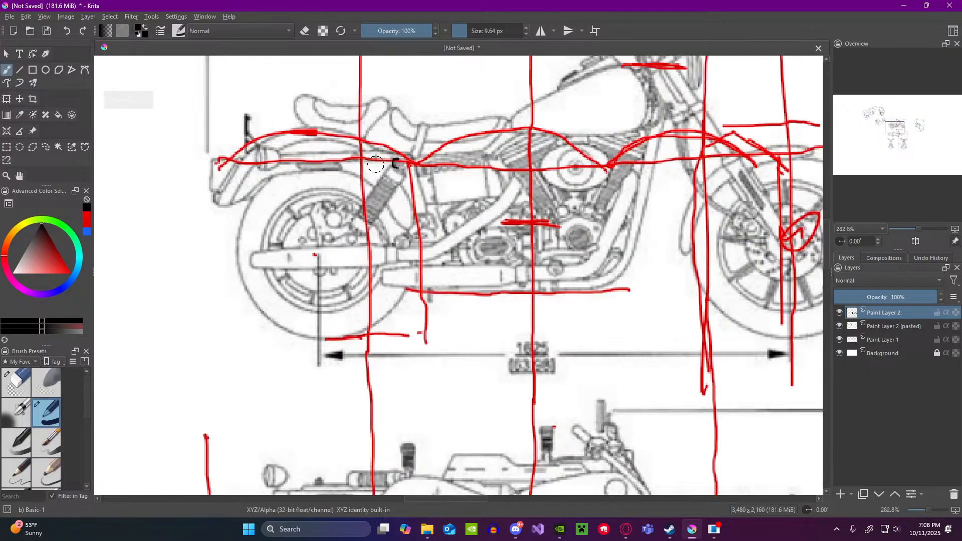
pyautogui.scroll(-4, 391, 174)
pyautogui.scroll(4, 459, 324)
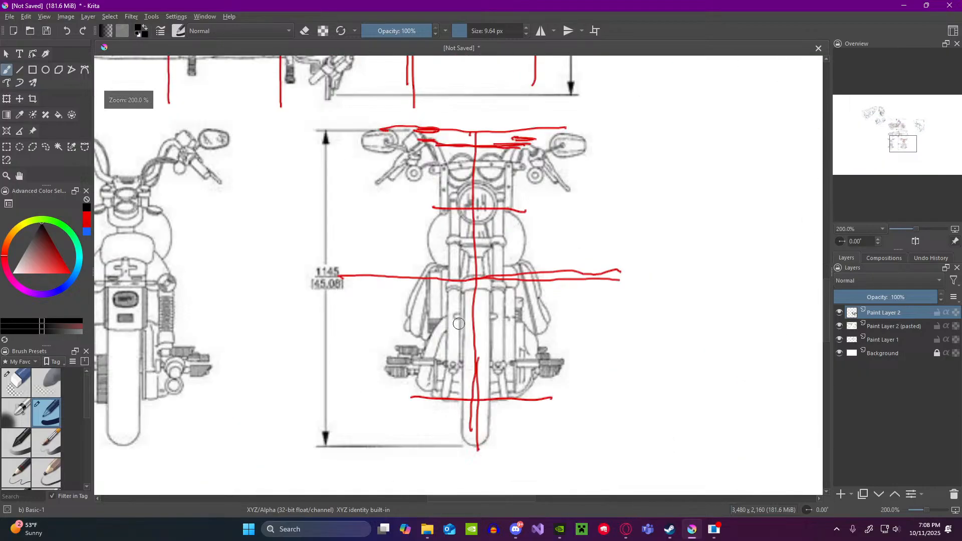
pyautogui.scroll(-4, 459, 324)
pyautogui.scroll(3, 357, 136)
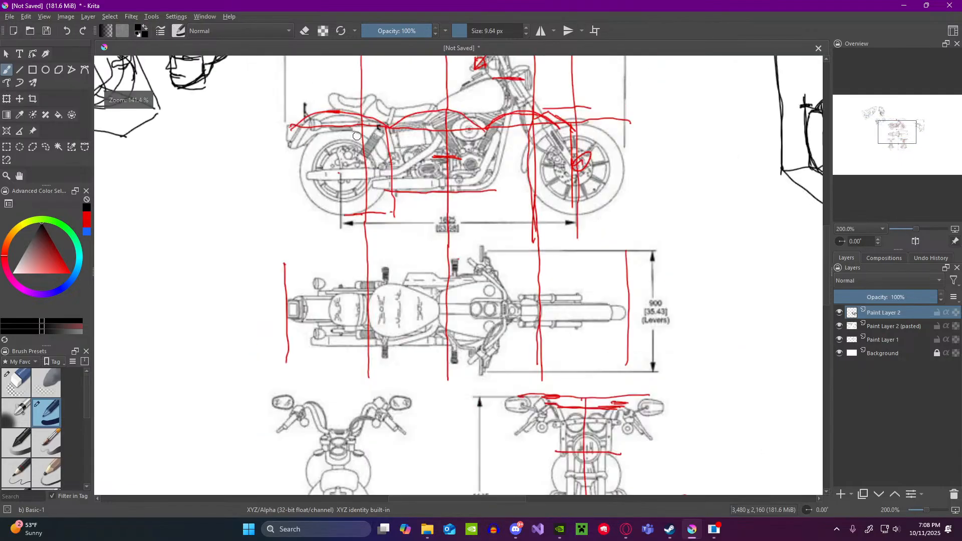
pyautogui.scroll(-2, 357, 136)
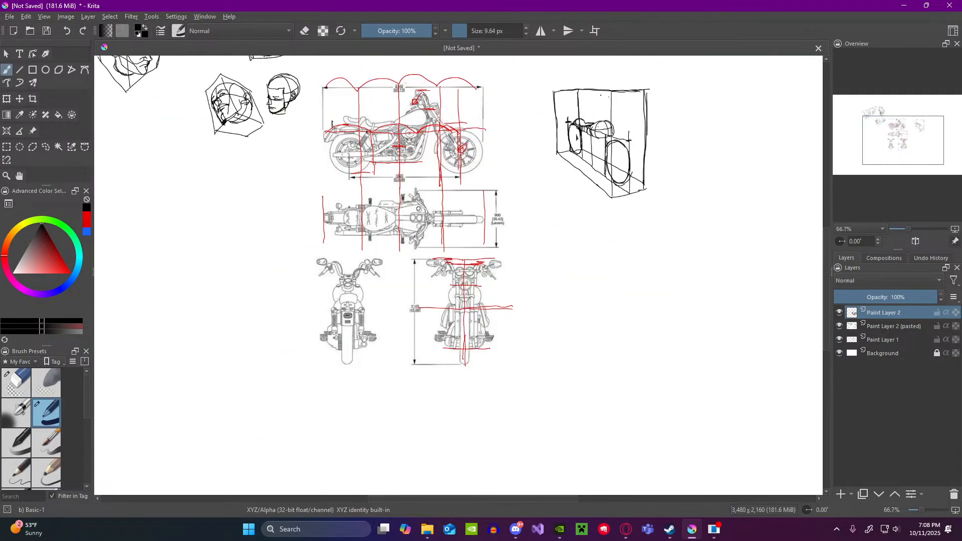
pyautogui.scroll(2, 439, 258)
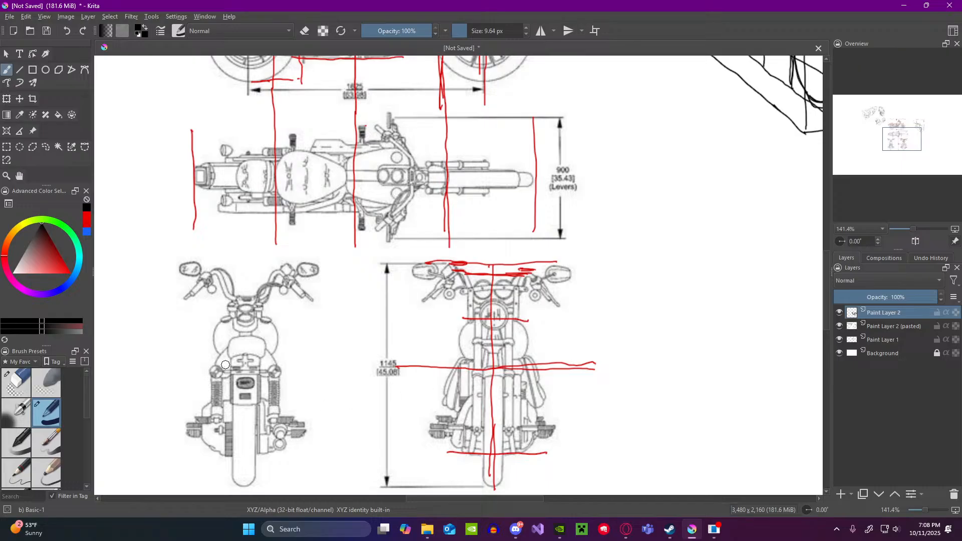
# Step: Try tracing the sloping side parts below the tank in the rear and front reference views, undoing the strokes
pyautogui.moveTo(273, 347)
pyautogui.mouseDown()
pyautogui.moveTo(302, 393)
pyautogui.moveTo(294, 401)
pyautogui.mouseUp()
pyautogui.moveTo(213, 347)
pyautogui.mouseDown()
pyautogui.moveTo(200, 390)
pyautogui.moveTo(215, 396)
pyautogui.mouseUp()
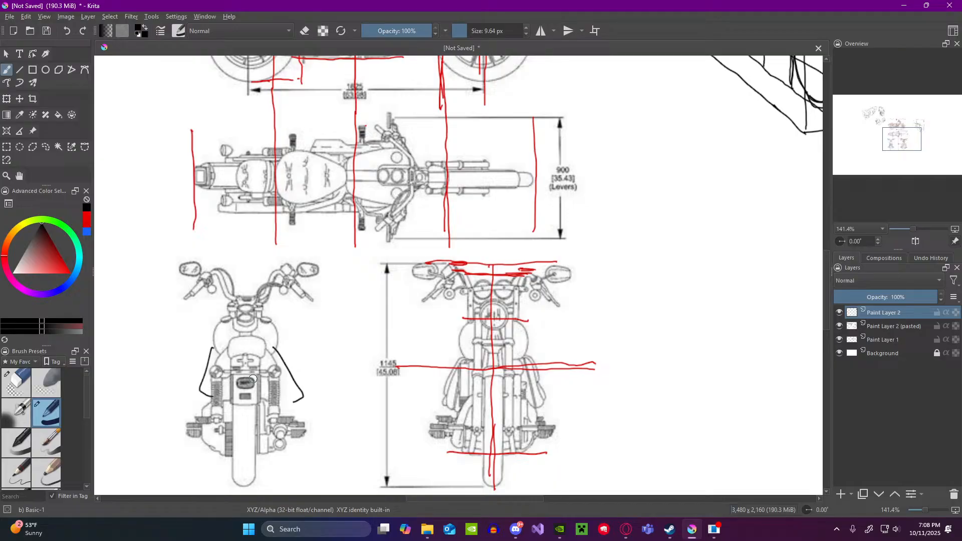
pyautogui.hotkey('ctrl', 'z')
pyautogui.hotkey('ctrl', 'z')
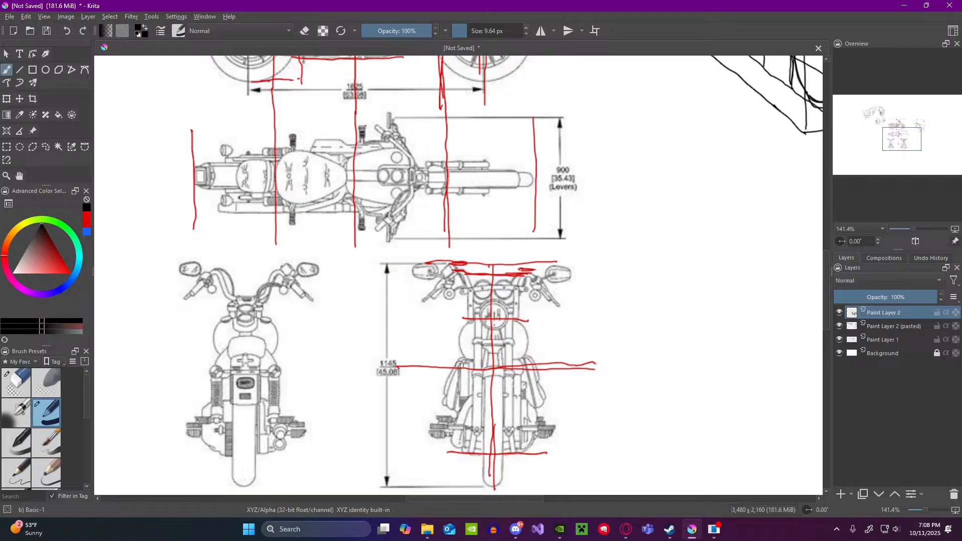
pyautogui.moveTo(458, 362); pyautogui.dragTo(440, 391)
pyautogui.hotkey('ctrl', 'z')
# Step: Check the original motorcycle orthographic image in the browser and return to the rear and front views in Krita
pyautogui.click(627, 530)
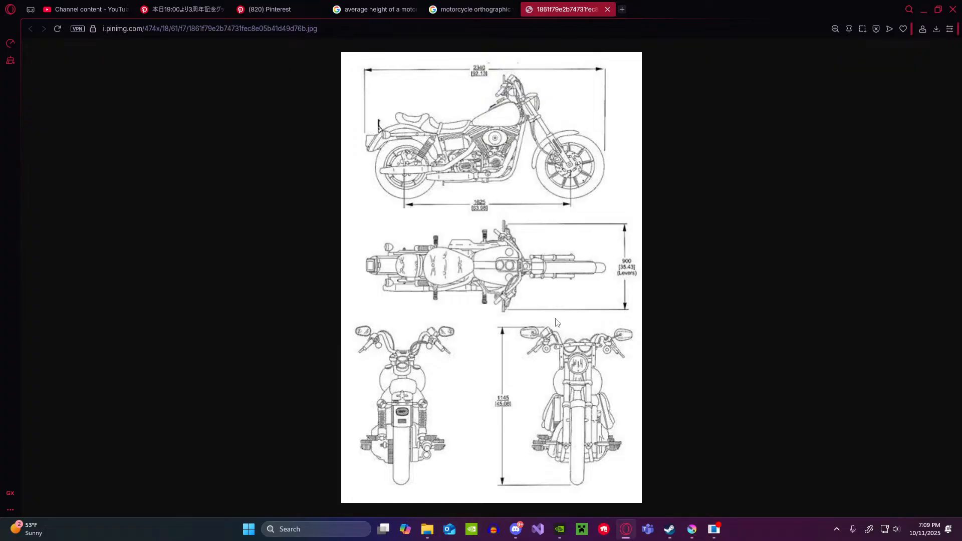
pyautogui.click(692, 530)
pyautogui.scroll(-2, 584, 315)
pyautogui.scroll(2, 557, 389)
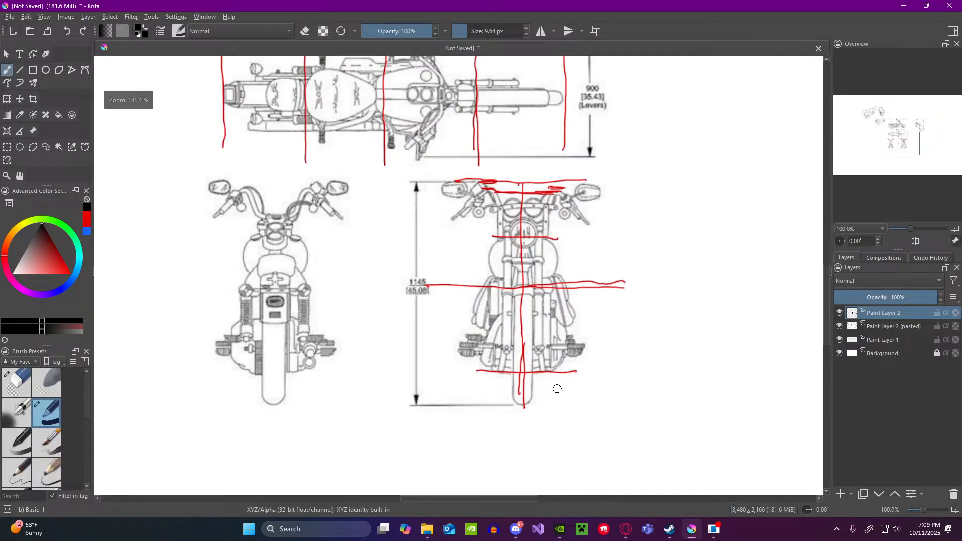
pyautogui.scroll(-1, 557, 389)
pyautogui.scroll(1, 556, 389)
# Step: Check the livestream status in OBS and return to the Krita canvas
pyautogui.click(714, 530)
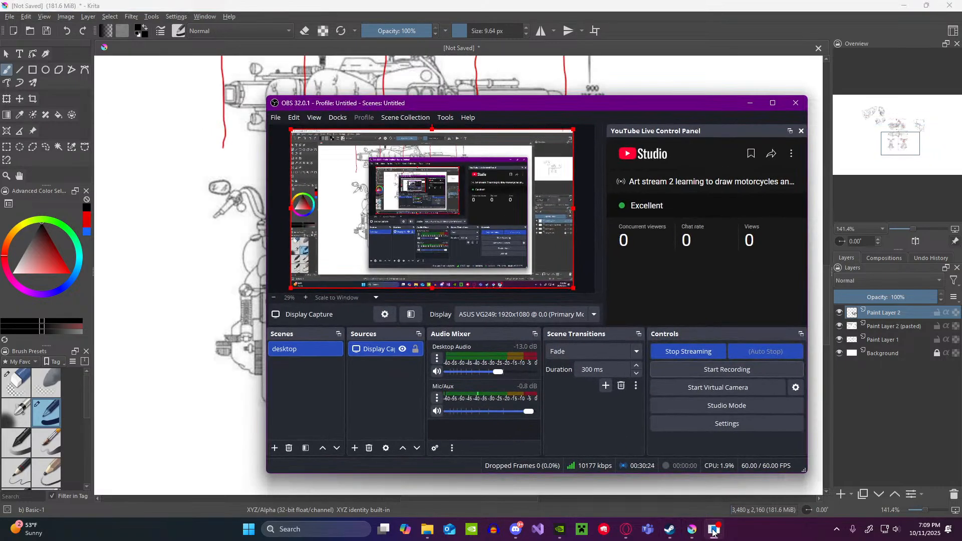
pyautogui.click(715, 530)
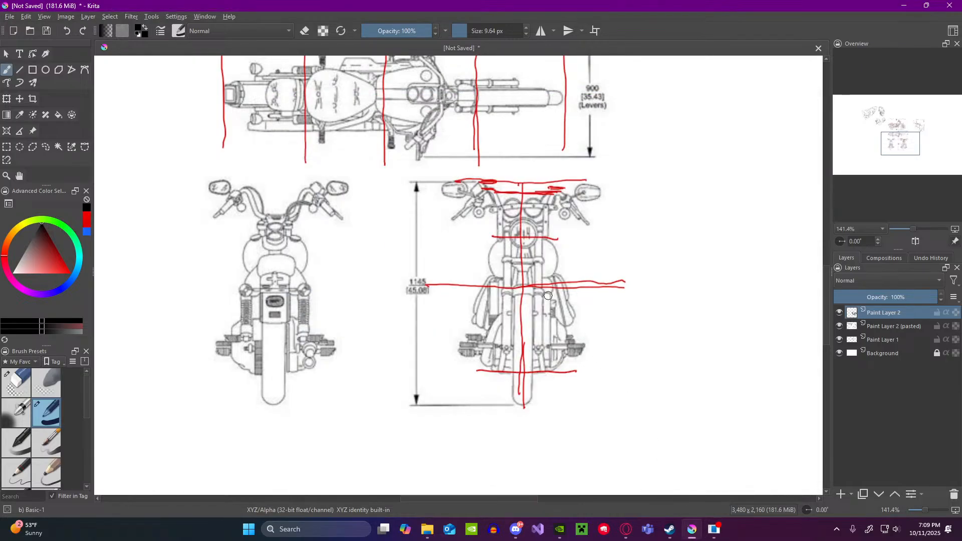
# Step: Sketch a small rounded form at the rear end of the motorcycle, behind the seat shape, in the perspective box
pyautogui.scroll(-1, 520, 259)
pyautogui.scroll(1, 521, 259)
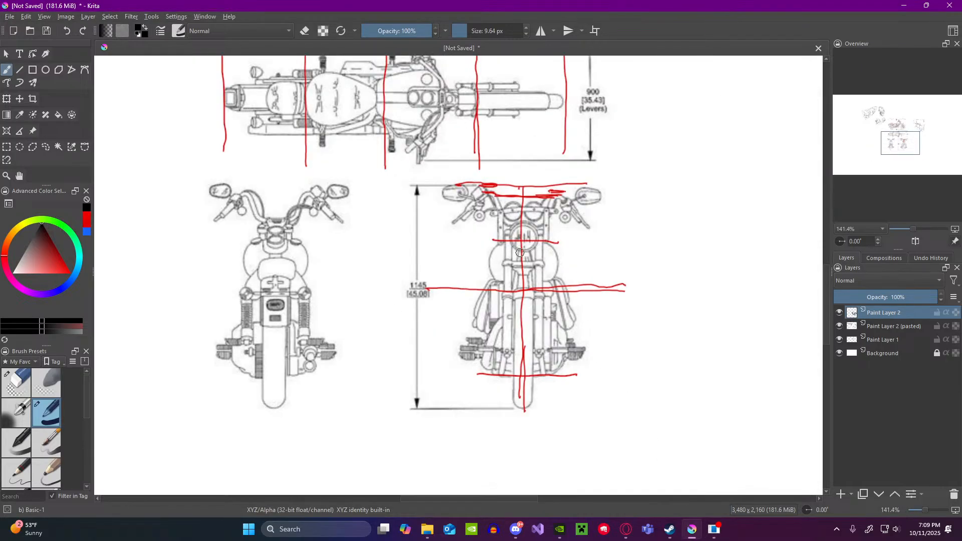
pyautogui.scroll(-4, 521, 253)
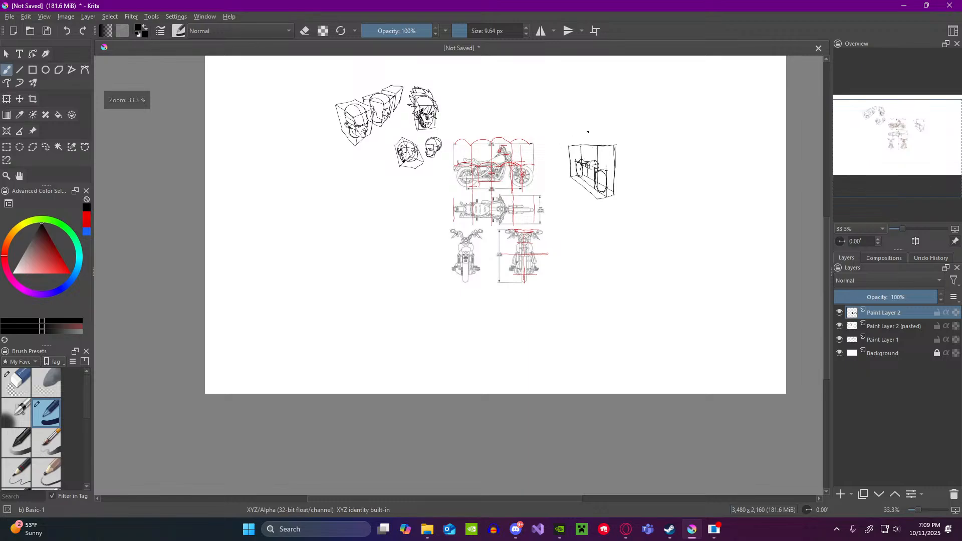
pyautogui.scroll(6, 588, 133)
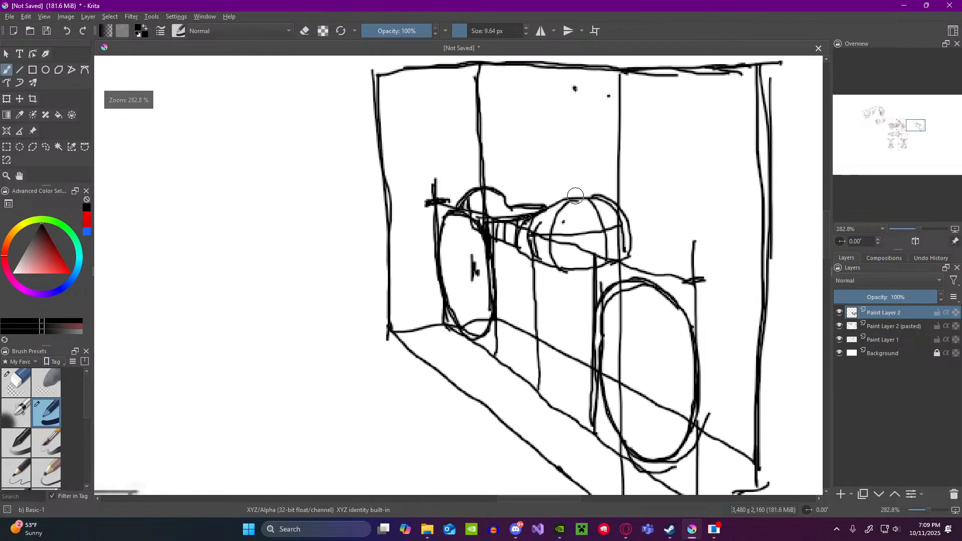
pyautogui.scroll(-3, 576, 196)
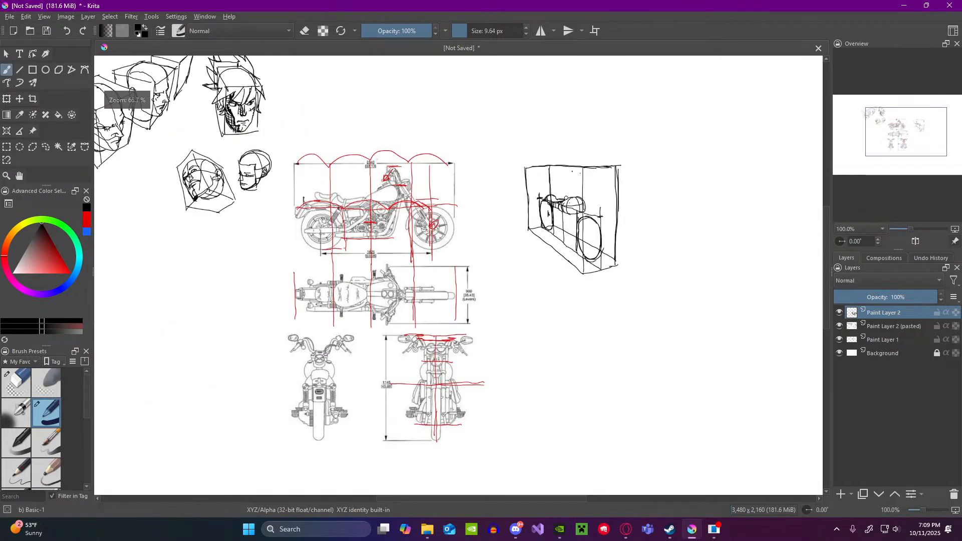
pyautogui.scroll(2, 567, 199)
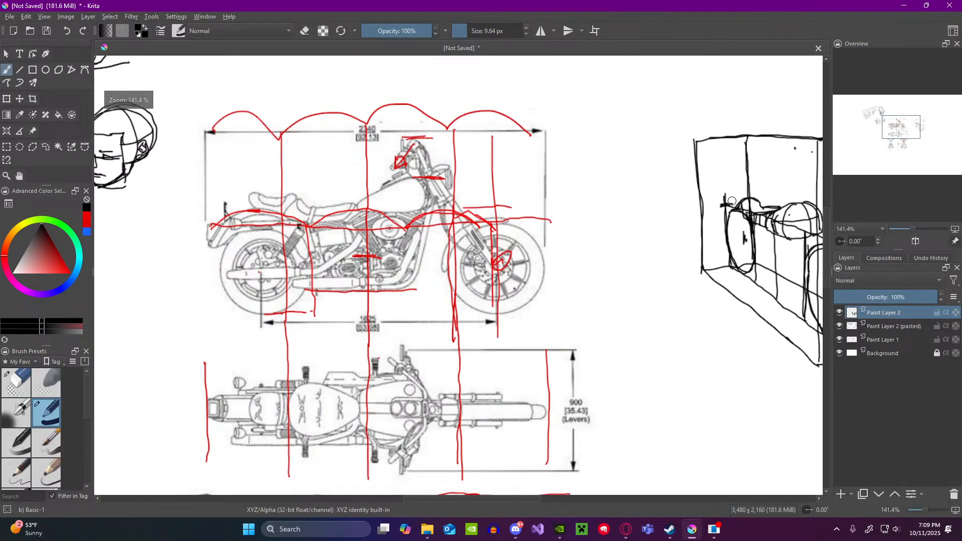
pyautogui.scroll(-2, 647, 207)
pyautogui.scroll(4, 647, 207)
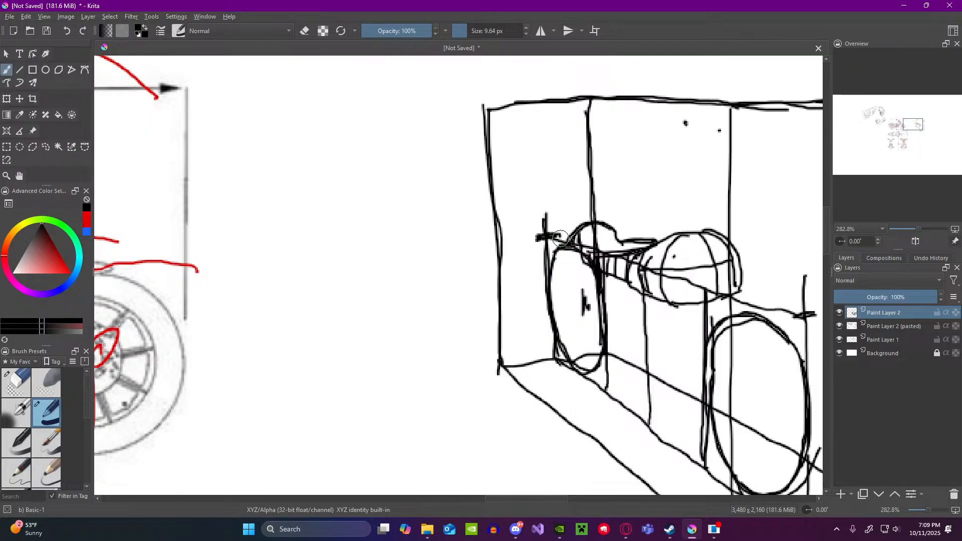
pyautogui.moveTo(563, 227)
pyautogui.mouseDown()
pyautogui.moveTo(590, 220)
pyautogui.moveTo(555, 234)
pyautogui.moveTo(595, 222)
pyautogui.mouseUp()
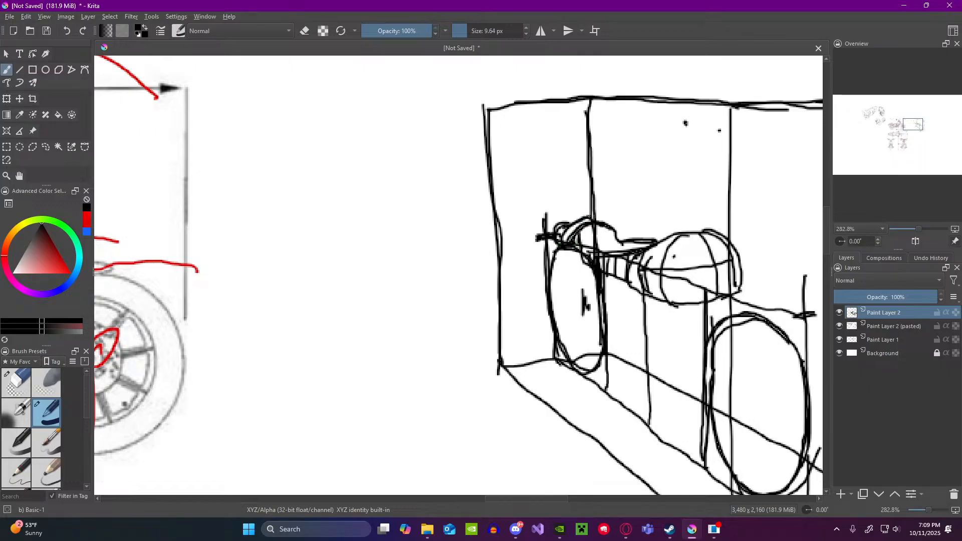
# Step: Compare the tank and seat forms in the perspective box with the side, top and front reference views
pyautogui.scroll(-6, 604, 224)
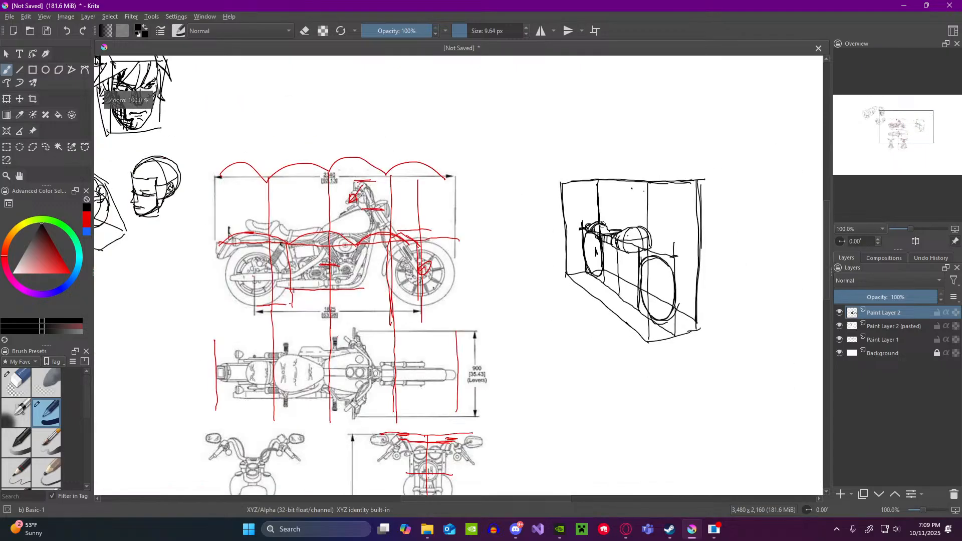
pyautogui.scroll(1, 560, 299)
pyautogui.scroll(-1, 552, 306)
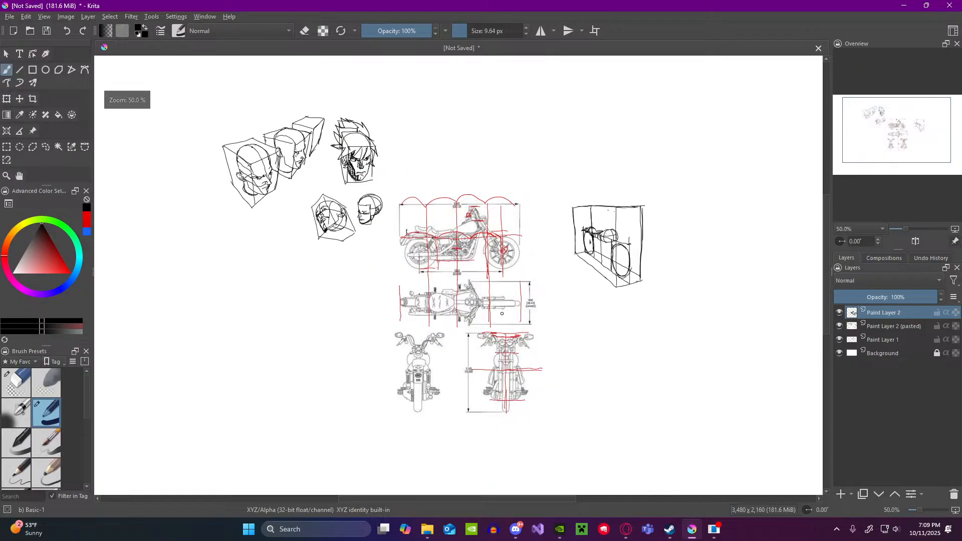
pyautogui.scroll(2, 472, 357)
pyautogui.scroll(-1, 487, 332)
pyautogui.scroll(1, 487, 332)
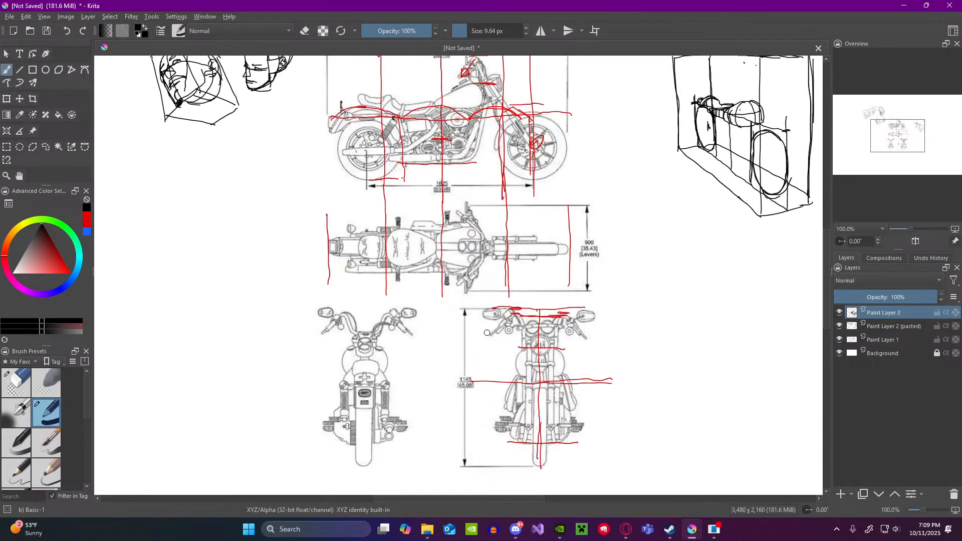
pyautogui.scroll(-1, 518, 316)
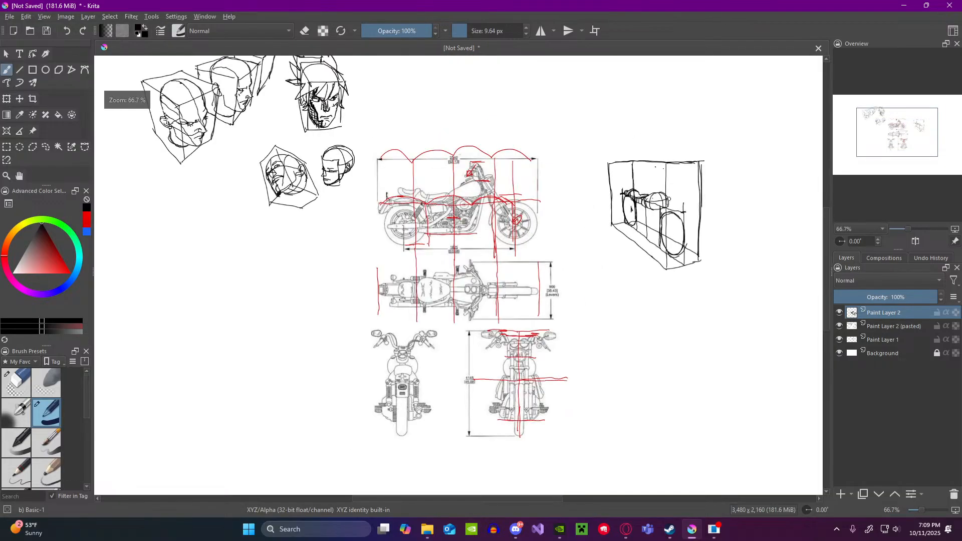
pyautogui.scroll(3, 692, 183)
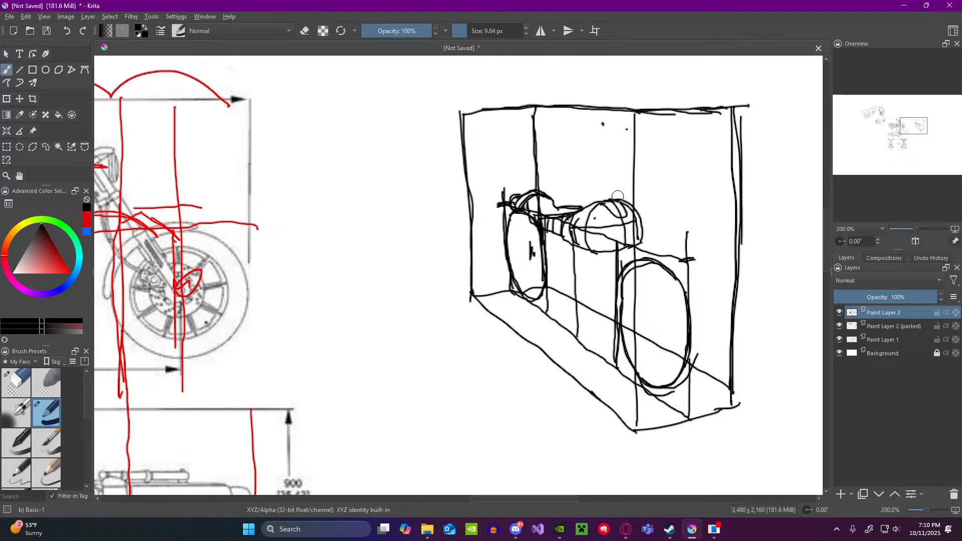
pyautogui.scroll(-4, 617, 196)
pyautogui.scroll(2, 498, 282)
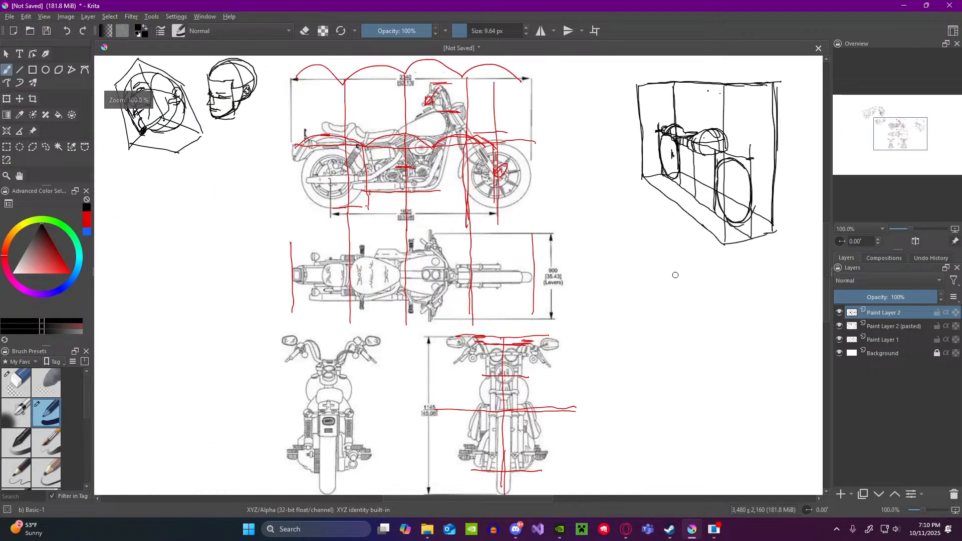
# Step: Toggle the visibility of Paint Layer 2 to check which drawings it holds, leaving it visible
pyautogui.click(839, 313)
pyautogui.click(839, 313)
pyautogui.click(839, 313)
pyautogui.click(839, 313)
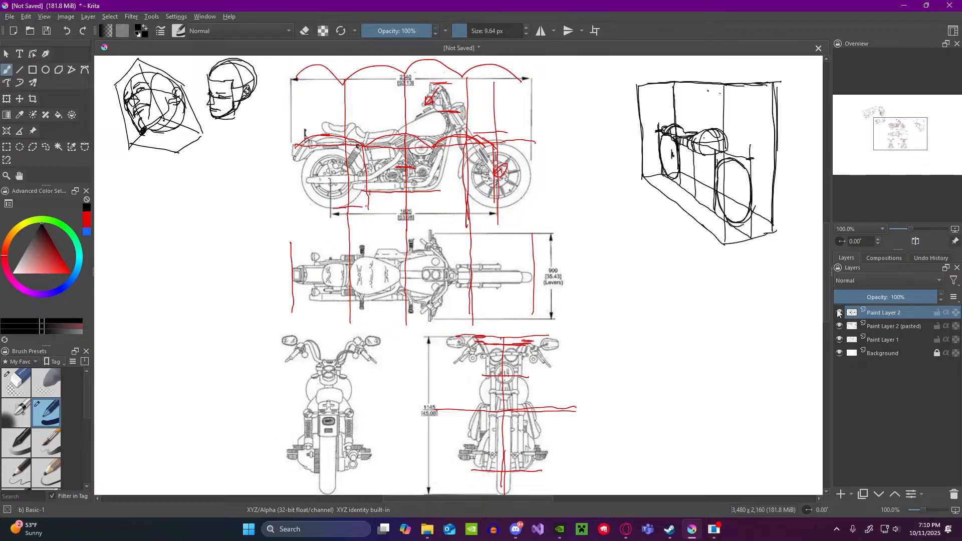
# Step: Examine the parts beside and below the fuel tank across the top, front and side reference views against the perspective sketch
pyautogui.scroll(-1, 569, 299)
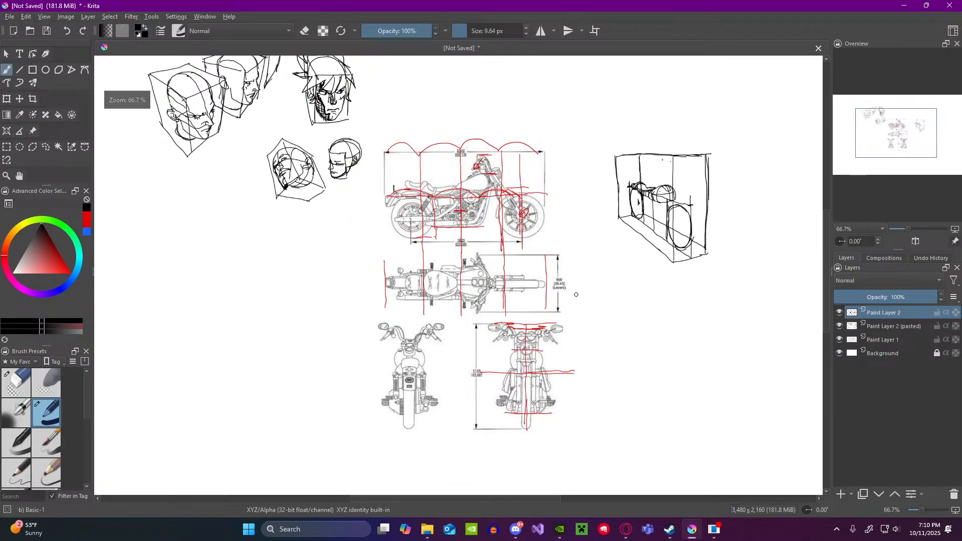
pyautogui.scroll(2, 695, 197)
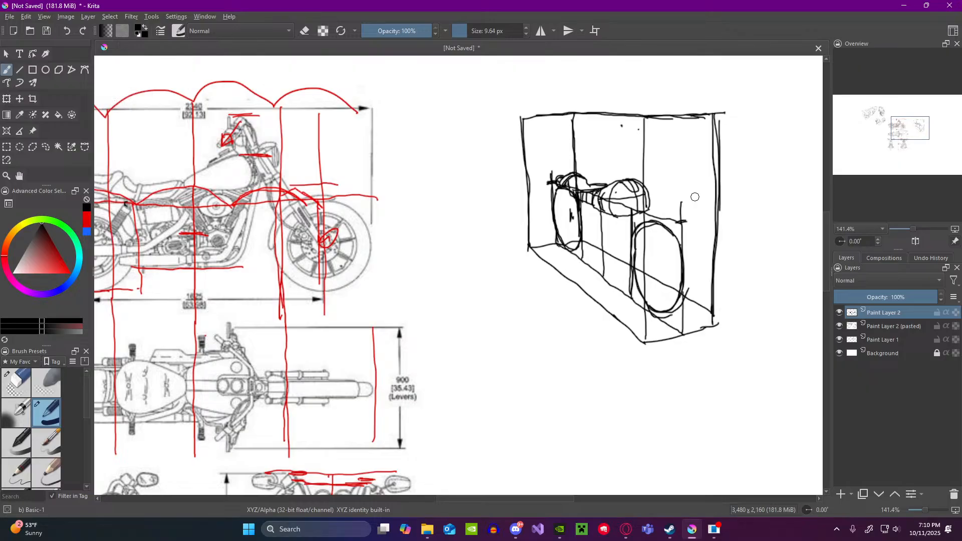
pyautogui.scroll(-1, 677, 204)
pyautogui.scroll(3, 406, 313)
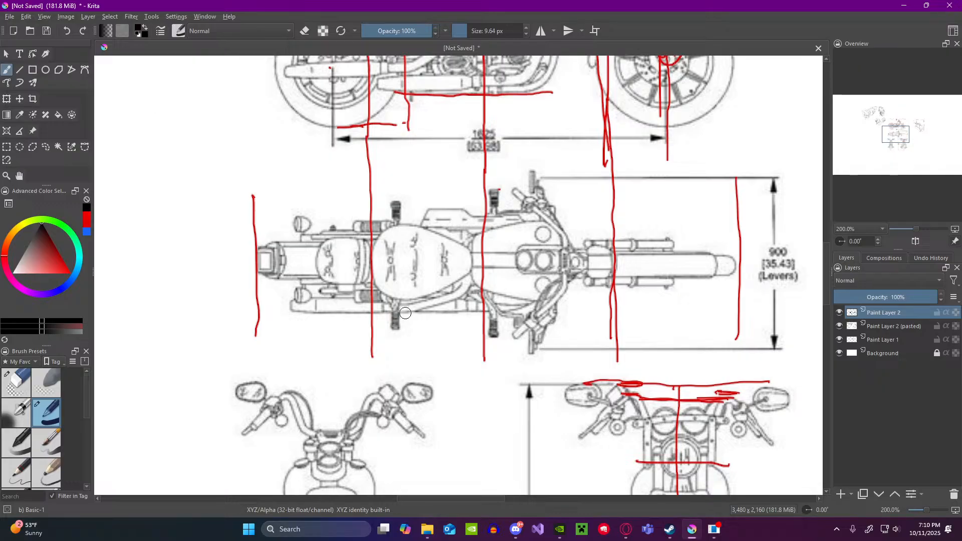
pyautogui.scroll(-3, 405, 313)
pyautogui.scroll(2, 513, 396)
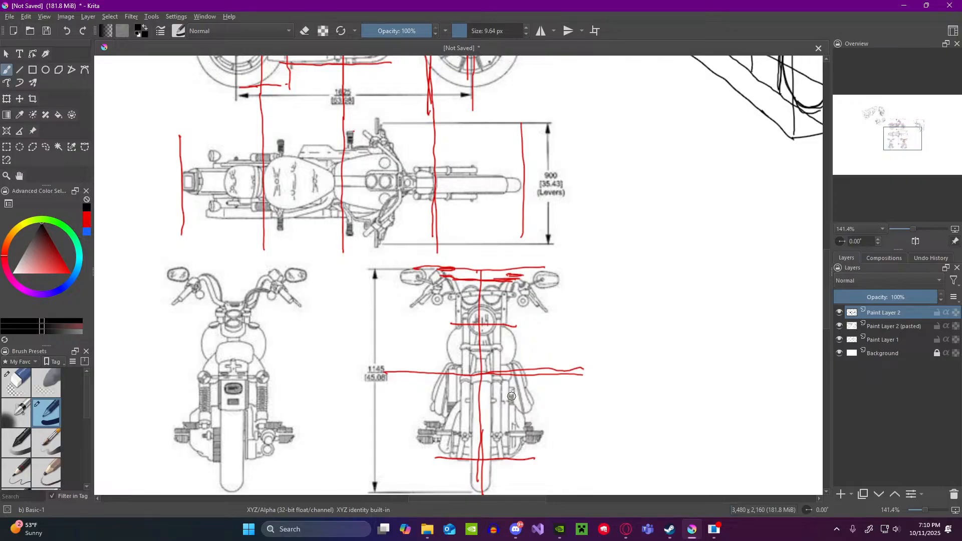
pyautogui.scroll(-3, 505, 394)
pyautogui.scroll(3, 452, 196)
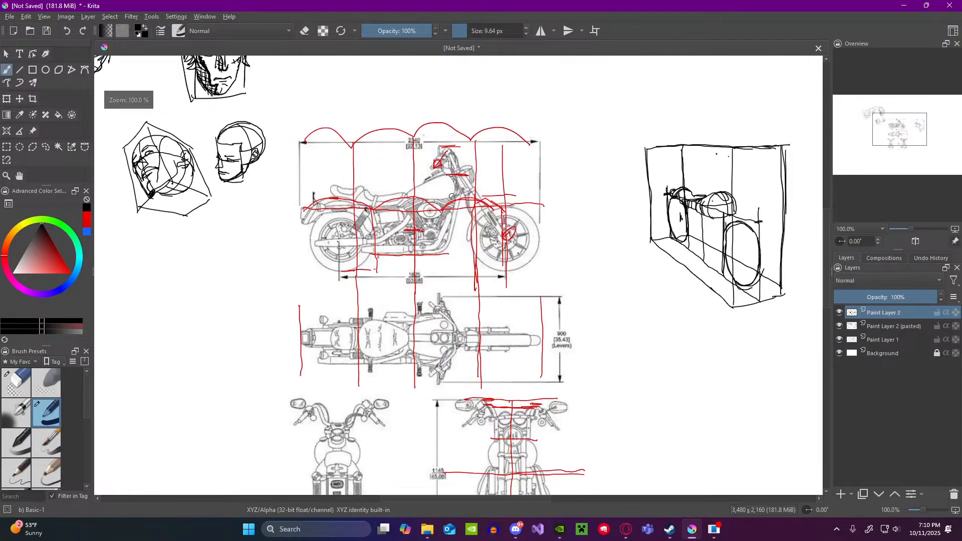
pyautogui.scroll(-1, 452, 196)
pyautogui.scroll(-2, 452, 196)
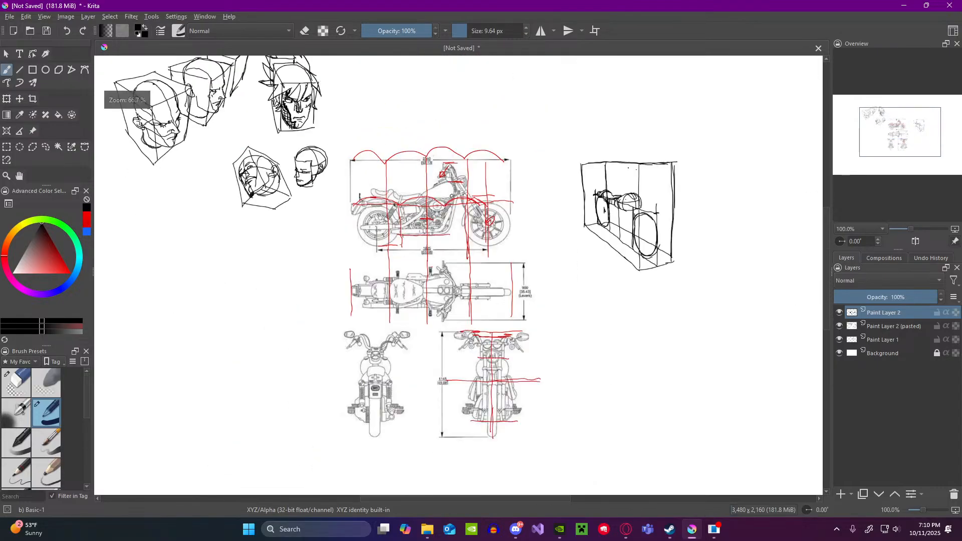
# Step: Try outlining the inner side parts on both sides of the forks in the front reference view in black
pyautogui.scroll(4, 473, 353)
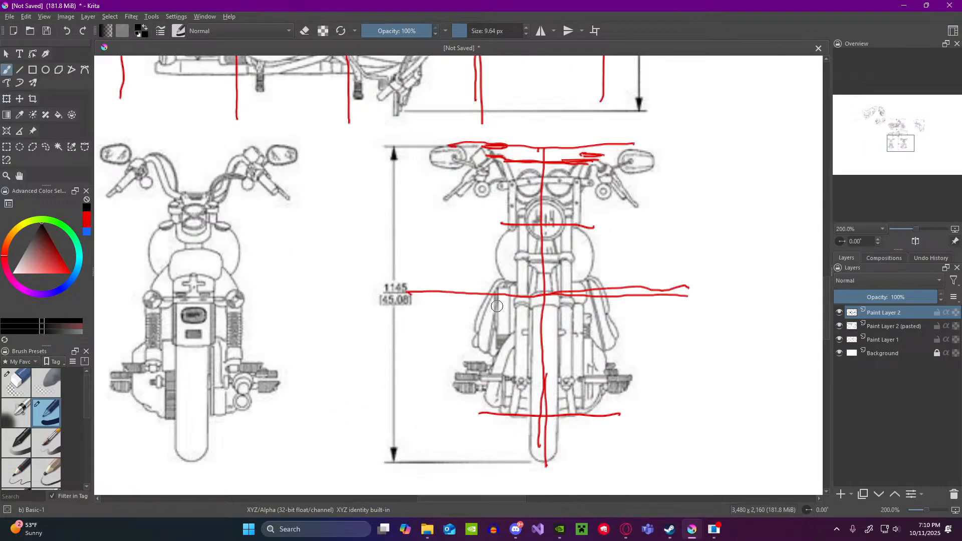
pyautogui.moveTo(511, 286)
pyautogui.mouseDown()
pyautogui.moveTo(498, 326)
pyautogui.moveTo(516, 339)
pyautogui.mouseUp()
pyautogui.moveTo(587, 287)
pyautogui.mouseDown()
pyautogui.moveTo(583, 345)
pyautogui.moveTo(593, 341)
pyautogui.moveTo(594, 365)
pyautogui.mouseUp()
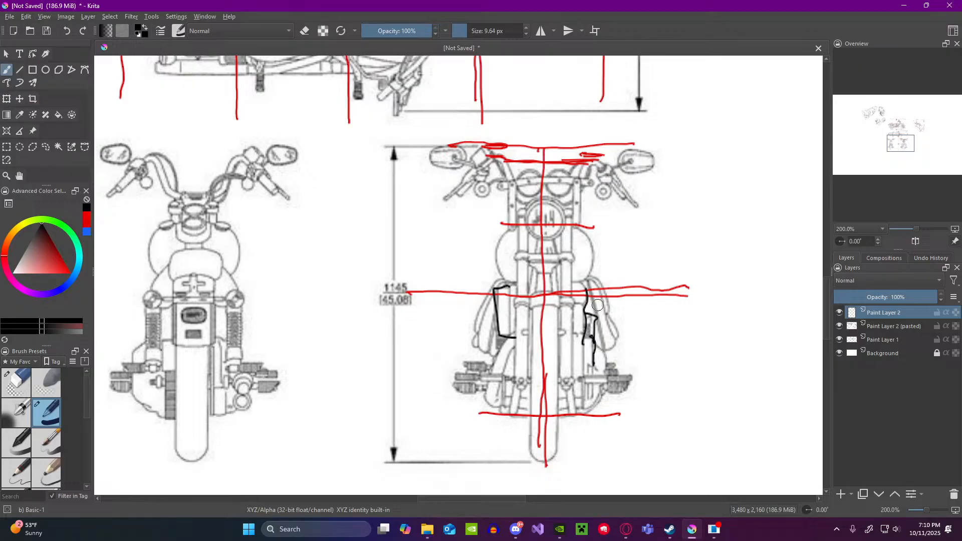
# Step: Try outlining the two slanted parts around the engine in the side reference view in black
pyautogui.scroll(-3, 596, 278)
pyautogui.scroll(3, 481, 171)
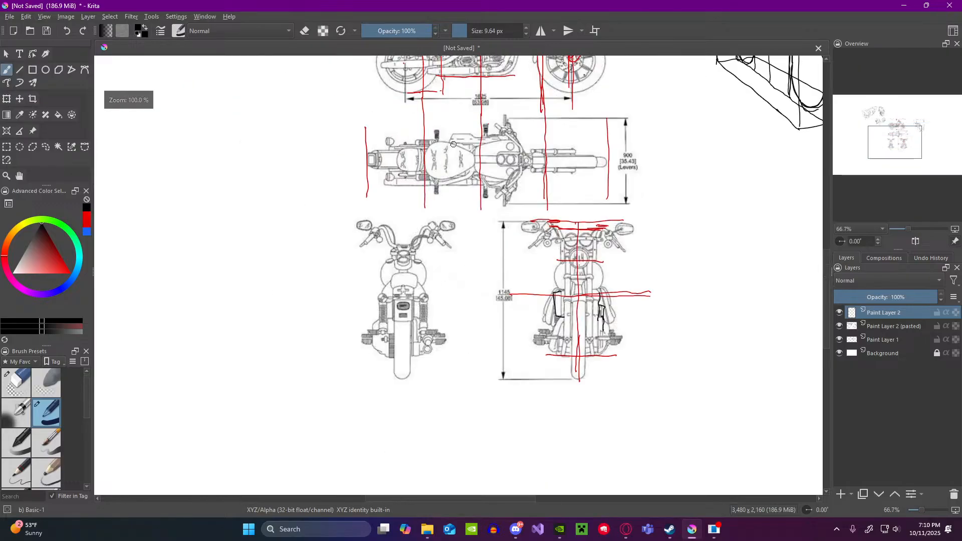
pyautogui.scroll(-3, 453, 142)
pyautogui.scroll(2, 453, 142)
pyautogui.scroll(-3, 459, 121)
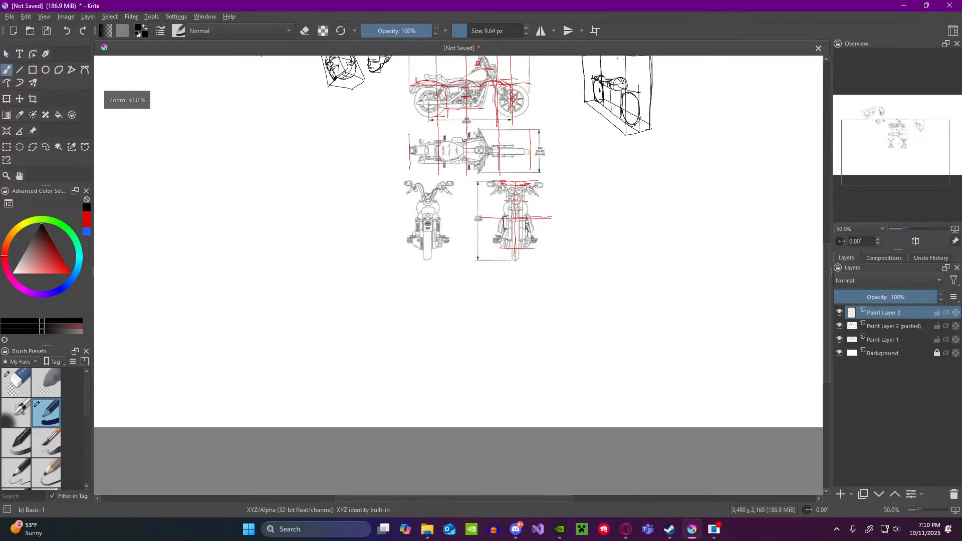
pyautogui.scroll(4, 463, 101)
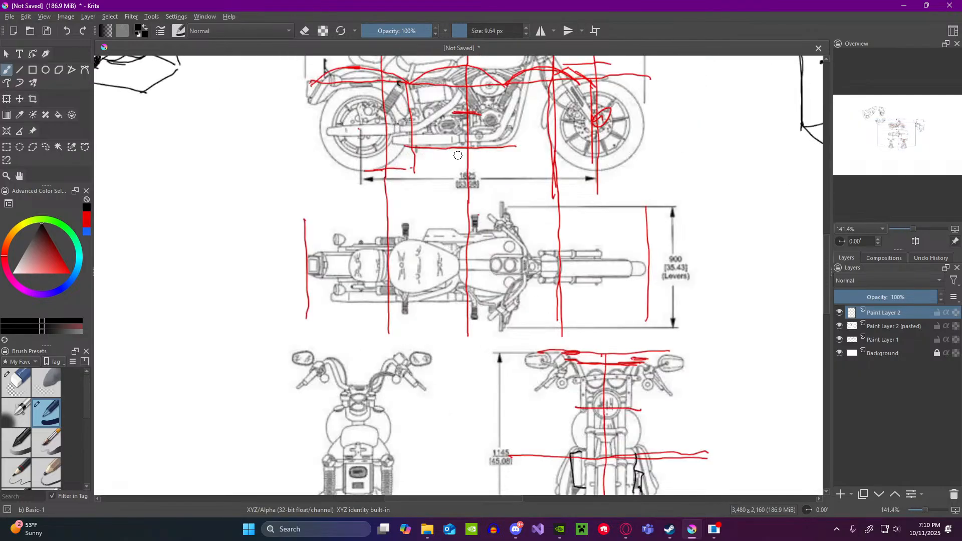
pyautogui.moveTo(417, 127)
pyautogui.mouseDown()
pyautogui.moveTo(462, 93)
pyautogui.moveTo(426, 129)
pyautogui.mouseUp()
pyautogui.moveTo(517, 94)
pyautogui.mouseDown()
pyautogui.moveTo(497, 140)
pyautogui.moveTo(482, 141)
pyautogui.mouseUp()
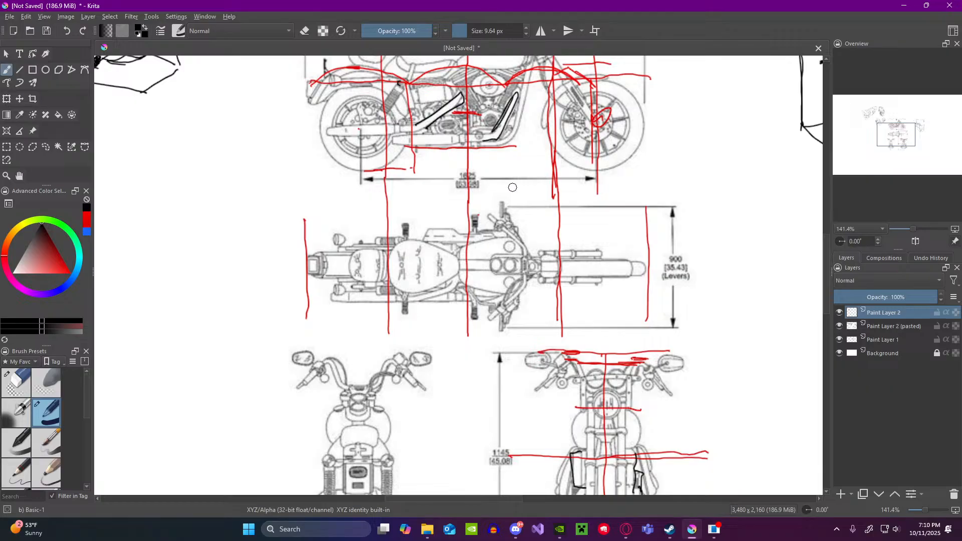
# Step: Recheck the top and front reference views and undo the black outlines beside the forks in the front view
pyautogui.scroll(1, 514, 186)
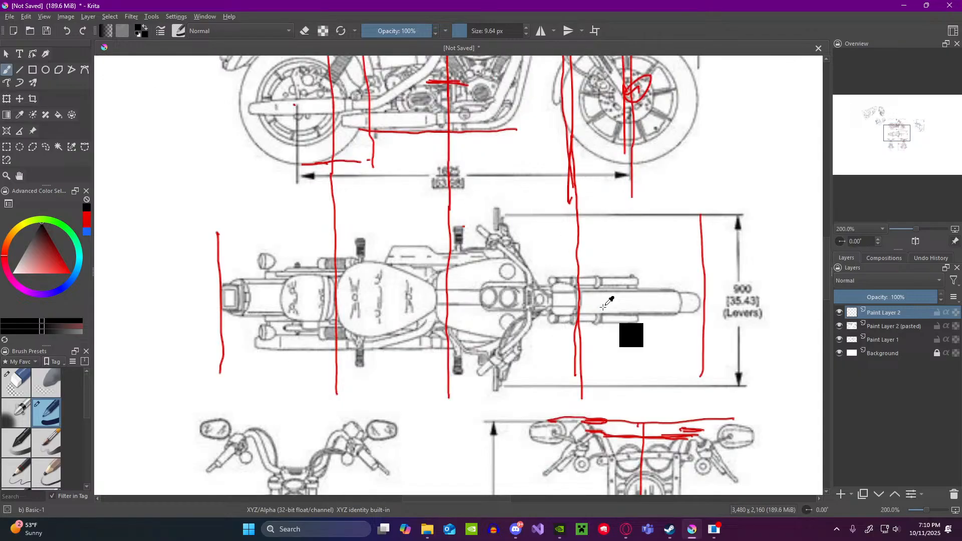
pyautogui.scroll(-3, 604, 333)
pyautogui.scroll(3, 533, 423)
pyautogui.scroll(-3, 535, 417)
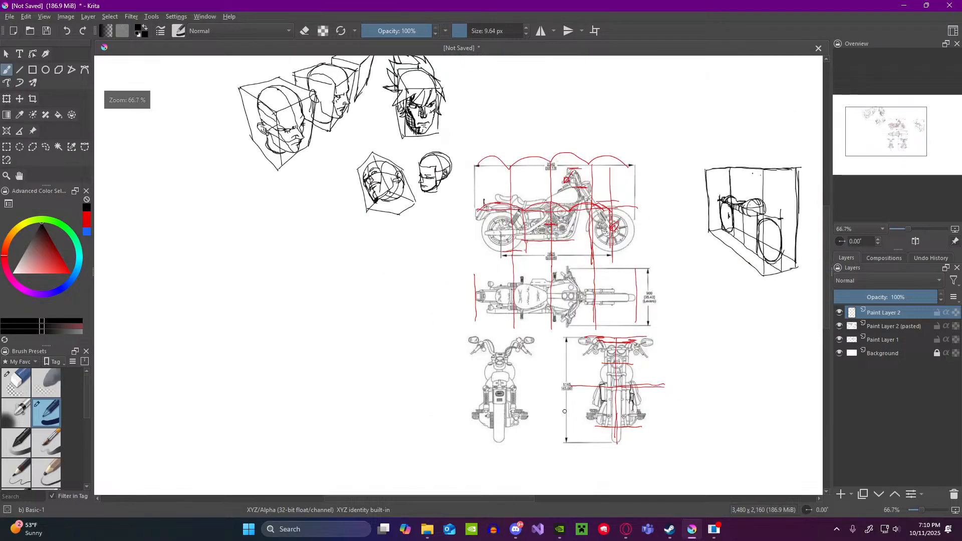
pyautogui.scroll(3, 636, 431)
pyautogui.scroll(1, 637, 431)
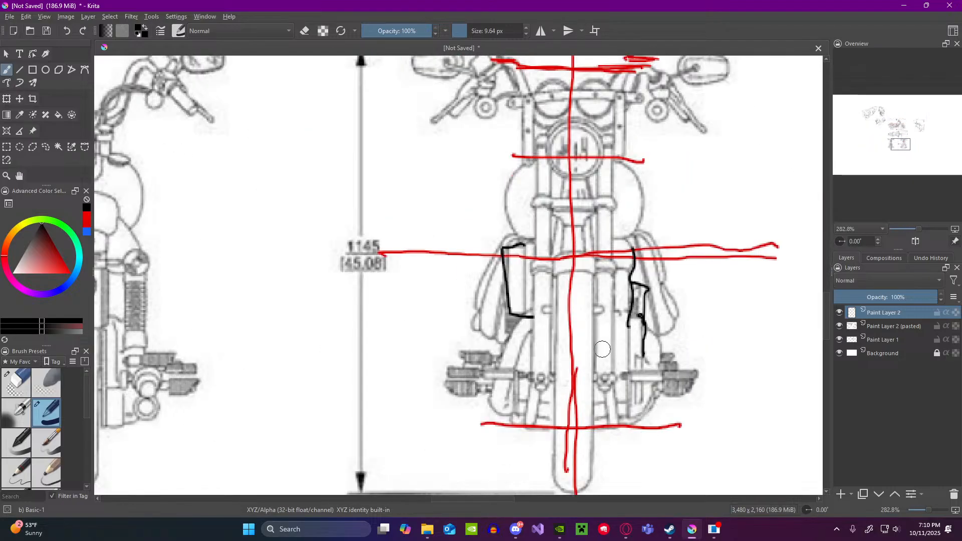
pyautogui.hotkey('ctrl', 'z')
pyautogui.hotkey('ctrl', 'z')
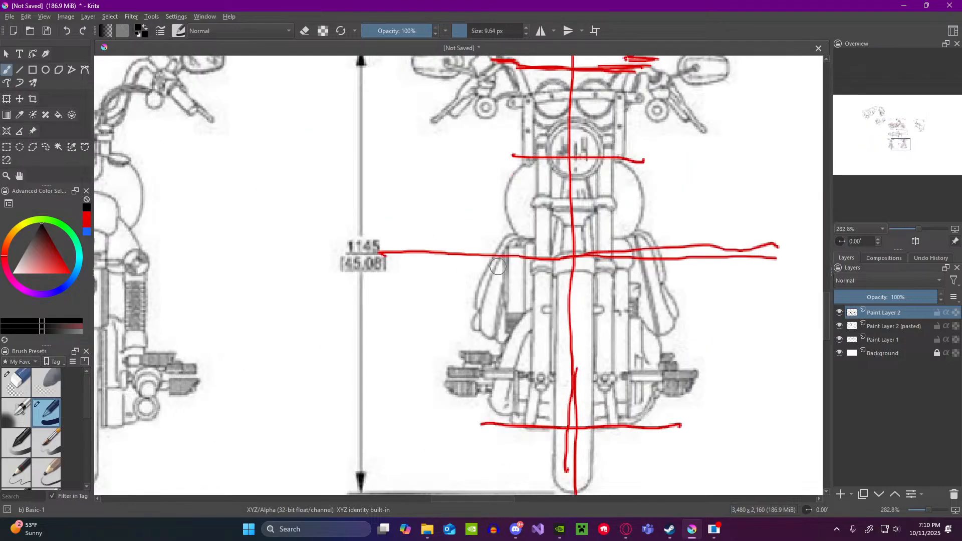
# Step: Outline the narrow rounded outer part beside the forks in the front reference view and compare it with the top view
pyautogui.moveTo(495, 268)
pyautogui.mouseDown()
pyautogui.moveTo(478, 321)
pyautogui.moveTo(483, 337)
pyautogui.moveTo(505, 309)
pyautogui.moveTo(506, 339)
pyautogui.mouseUp()
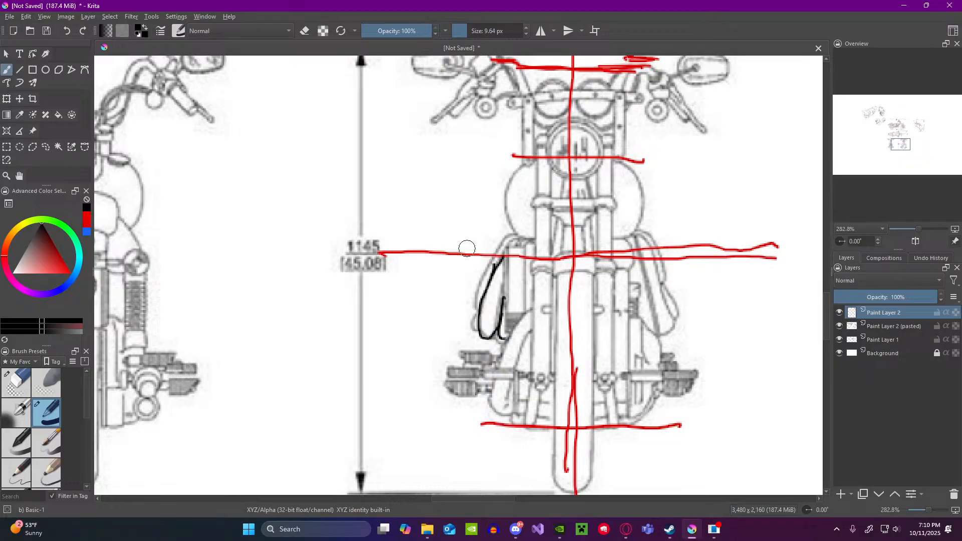
pyautogui.scroll(-4, 455, 223)
pyautogui.scroll(2, 422, 177)
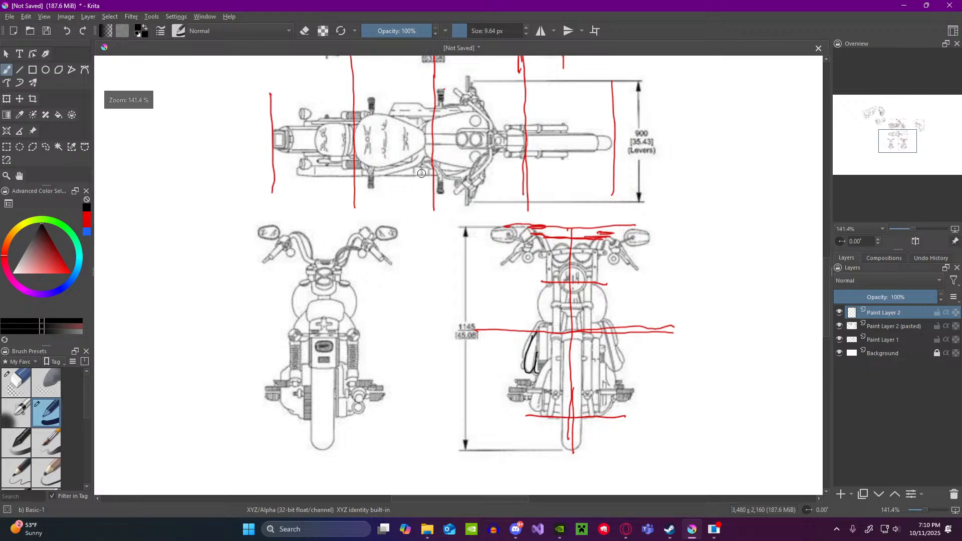
pyautogui.scroll(-1, 422, 177)
pyautogui.scroll(1, 479, 267)
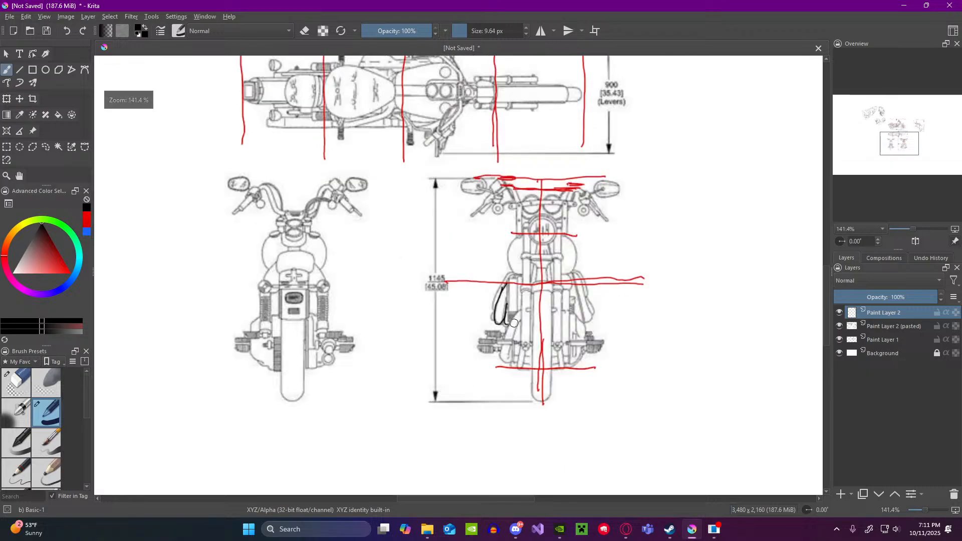
# Step: Compare the side parts beside the forks across the front, top and side reference views
pyautogui.scroll(-1, 510, 320)
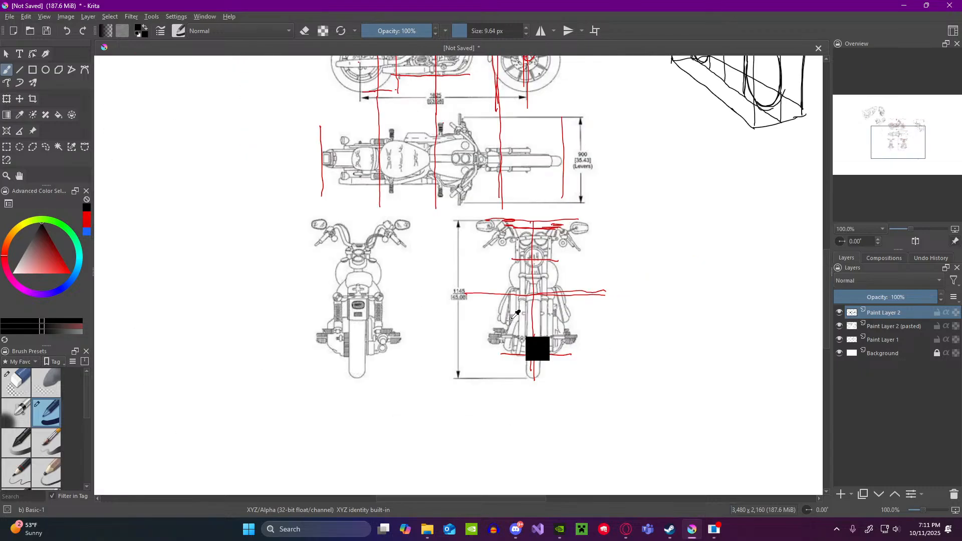
pyautogui.scroll(-2, 552, 321)
pyautogui.scroll(2, 640, 249)
pyautogui.scroll(-2, 639, 249)
pyautogui.scroll(2, 631, 195)
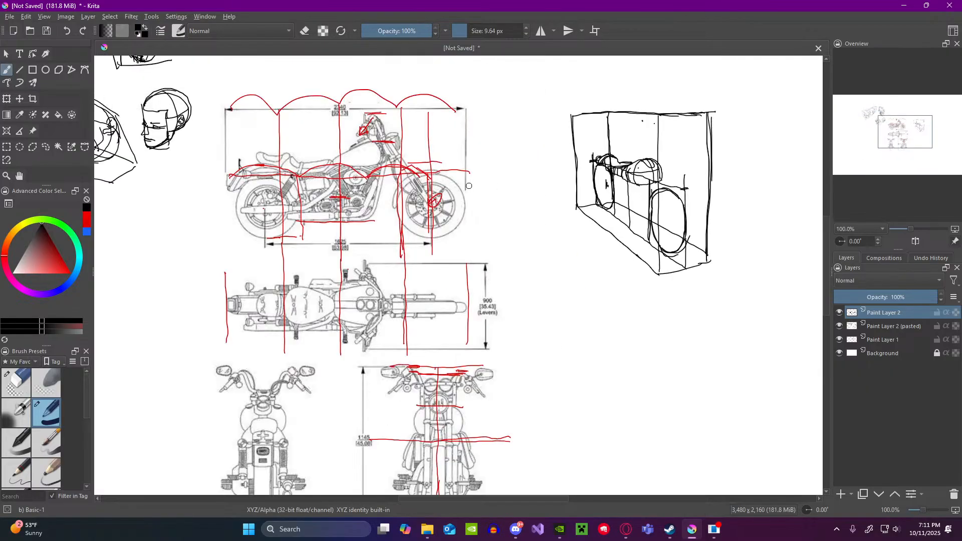
pyautogui.scroll(1, 711, 179)
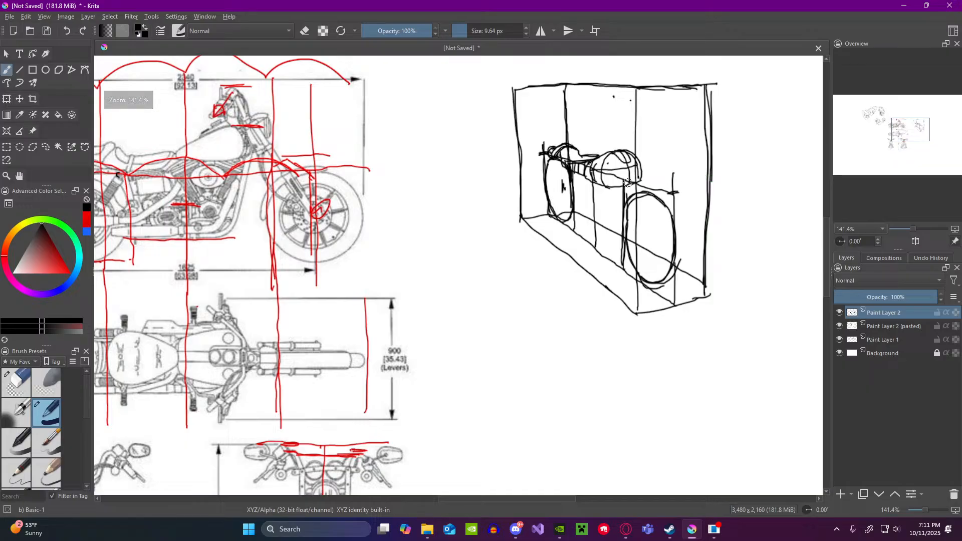
pyautogui.scroll(-1, 577, 181)
pyautogui.scroll(2, 285, 180)
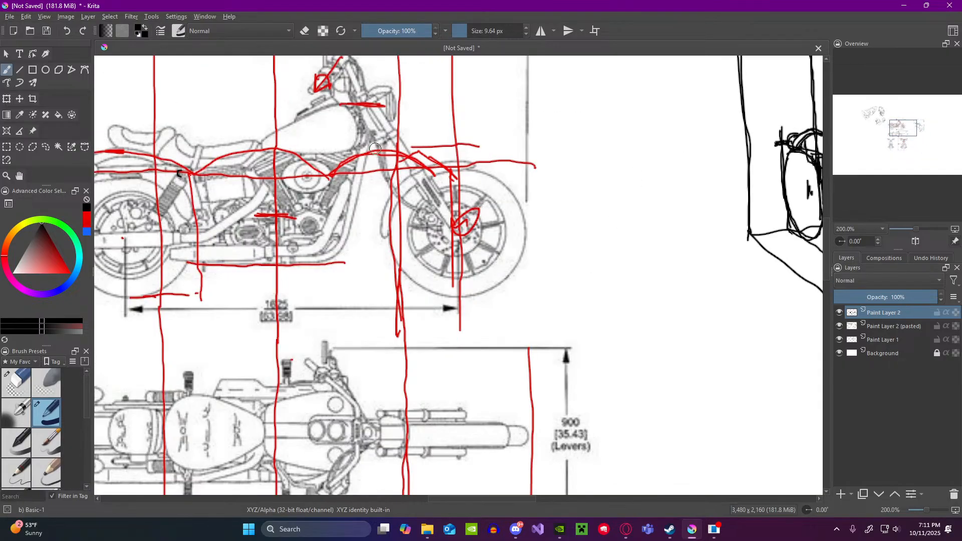
# Step: Try outlining the triangular area between the engine and the front wheel in the side reference view in black
pyautogui.moveTo(375, 148)
pyautogui.mouseDown()
pyautogui.moveTo(335, 236)
pyautogui.moveTo(375, 178)
pyautogui.moveTo(393, 228)
pyautogui.moveTo(375, 226)
pyautogui.moveTo(346, 263)
pyautogui.mouseUp()
pyautogui.moveTo(338, 237)
pyautogui.mouseDown()
pyautogui.moveTo(327, 261)
pyautogui.moveTo(391, 245)
pyautogui.moveTo(397, 268)
pyautogui.mouseUp()
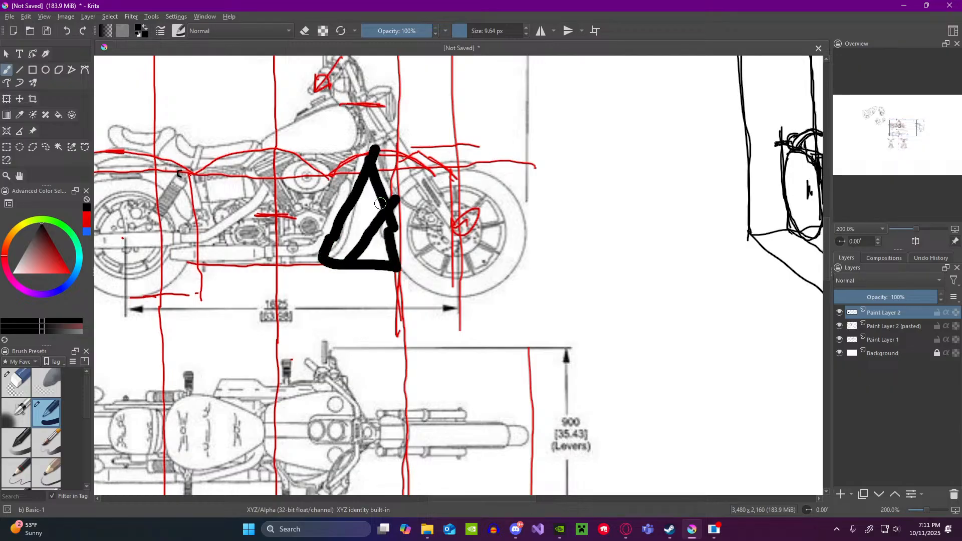
pyautogui.hotkey('ctrl', 'z')
pyautogui.hotkey('ctrl', 'z')
pyautogui.hotkey('ctrl', 'z')
pyautogui.hotkey('ctrl', 'z')
pyautogui.hotkey('ctrl', 'z')
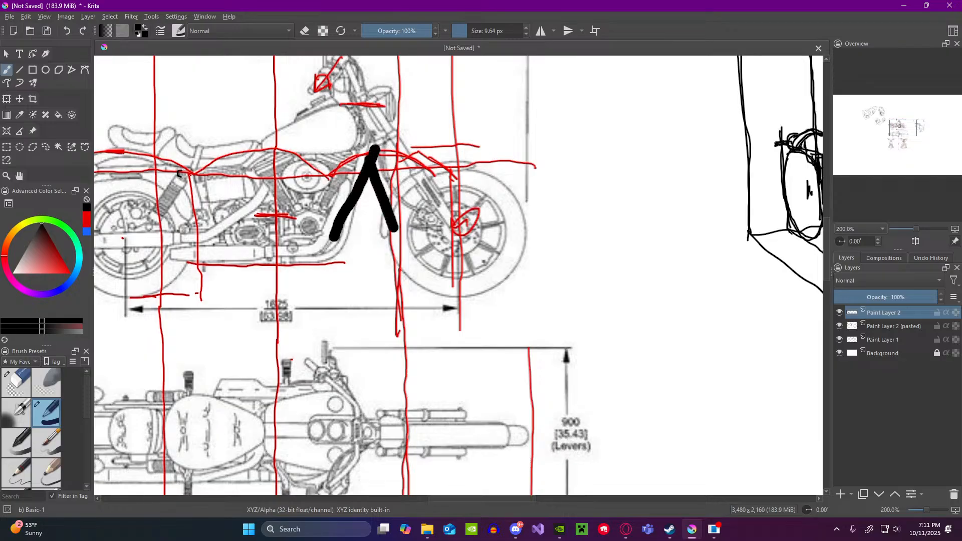
# Step: Compare the side reference view with the motorcycle sketch in the perspective box to locate the next forms
pyautogui.scroll(-4, 544, 198)
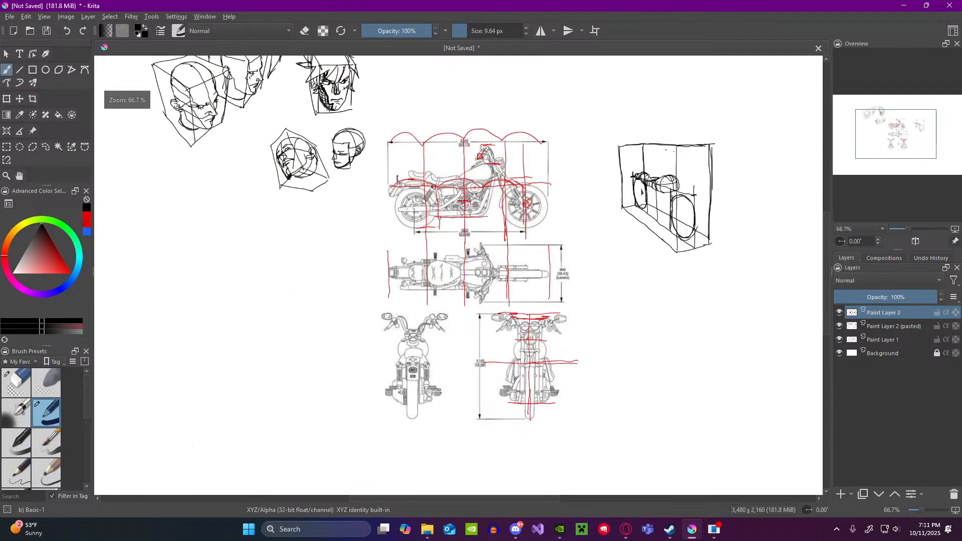
pyautogui.scroll(4, 697, 182)
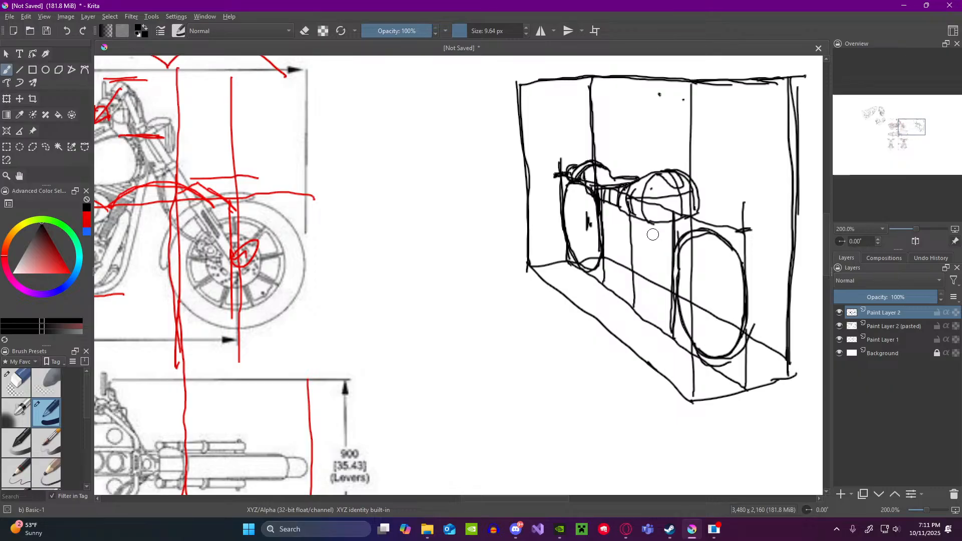
pyautogui.scroll(-4, 619, 255)
pyautogui.scroll(2, 537, 261)
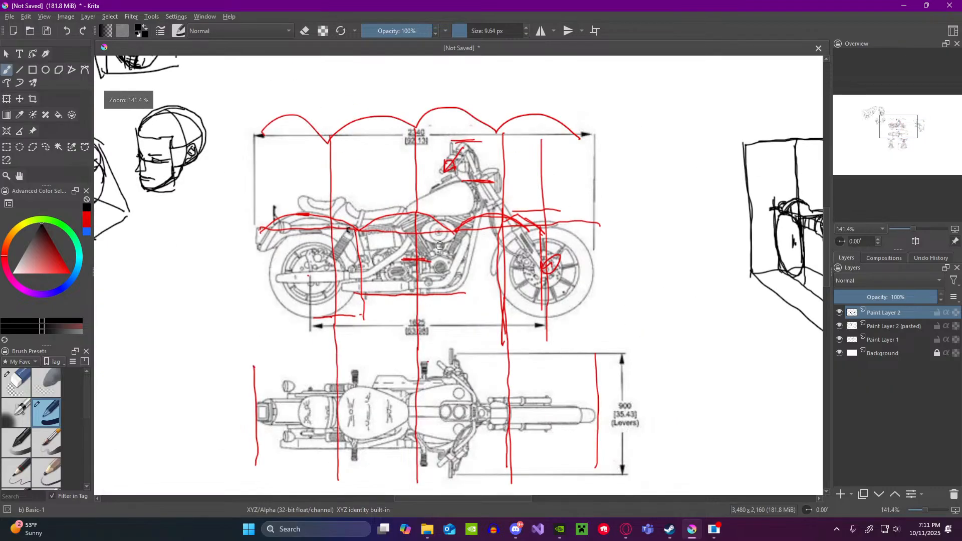
pyautogui.scroll(-2, 670, 276)
pyautogui.scroll(4, 671, 275)
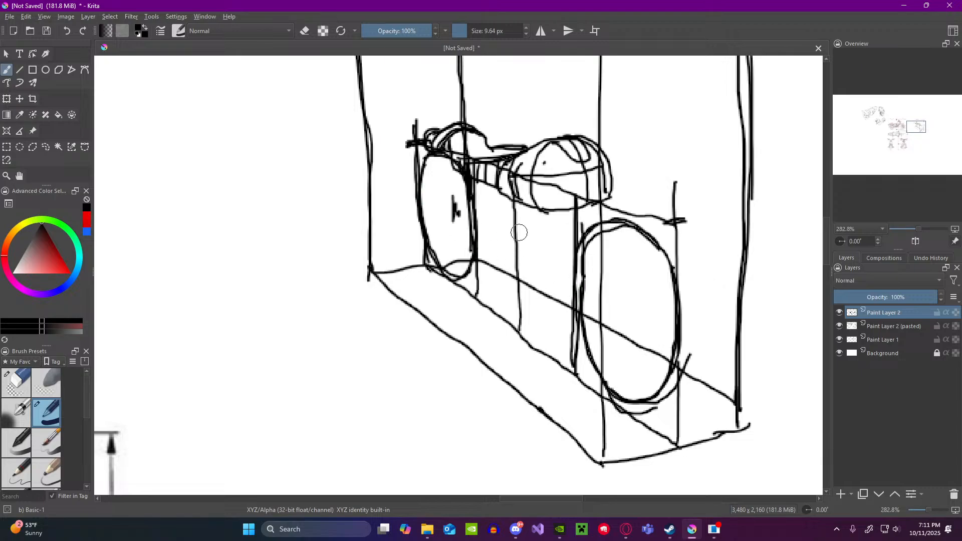
pyautogui.scroll(-4, 519, 230)
pyautogui.scroll(2, 311, 226)
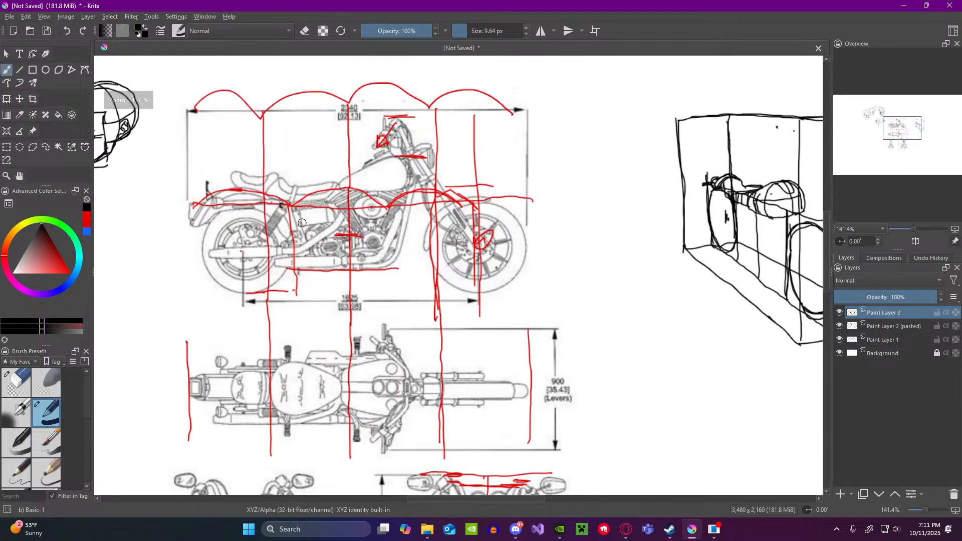
pyautogui.scroll(-1, 316, 220)
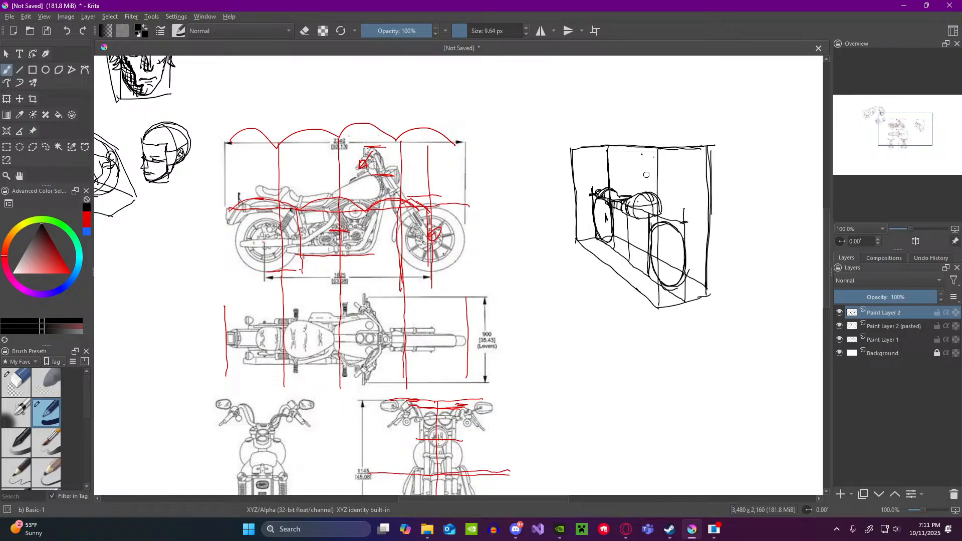
# Step: Try sketching a small sphere with contour lines in front of the fuel tank in the perspective box
pyautogui.scroll(1, 647, 175)
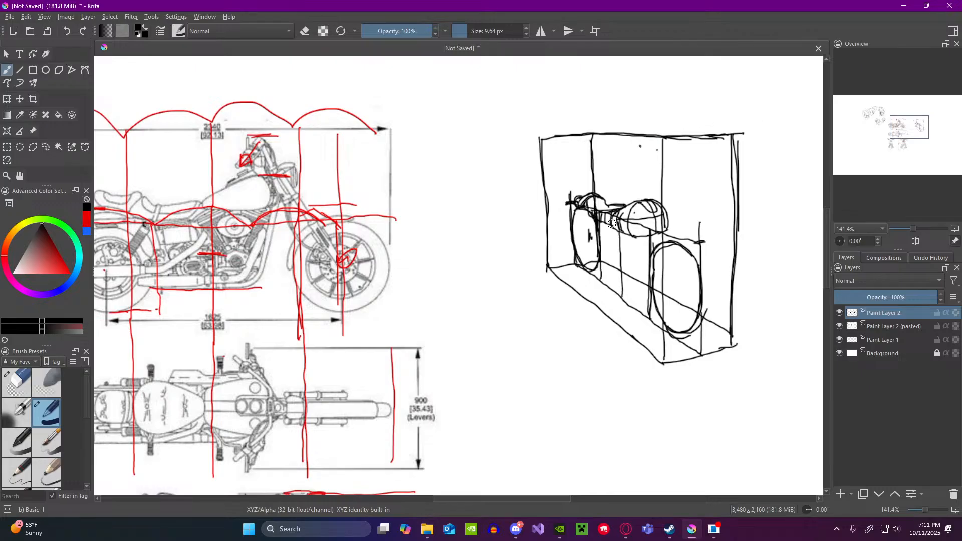
pyautogui.moveTo(667, 214)
pyautogui.mouseDown()
pyautogui.moveTo(671, 205)
pyautogui.moveTo(667, 224)
pyautogui.moveTo(686, 230)
pyautogui.mouseUp()
pyautogui.moveTo(678, 207)
pyautogui.mouseDown()
pyautogui.moveTo(677, 233)
pyautogui.moveTo(687, 224)
pyautogui.mouseUp()
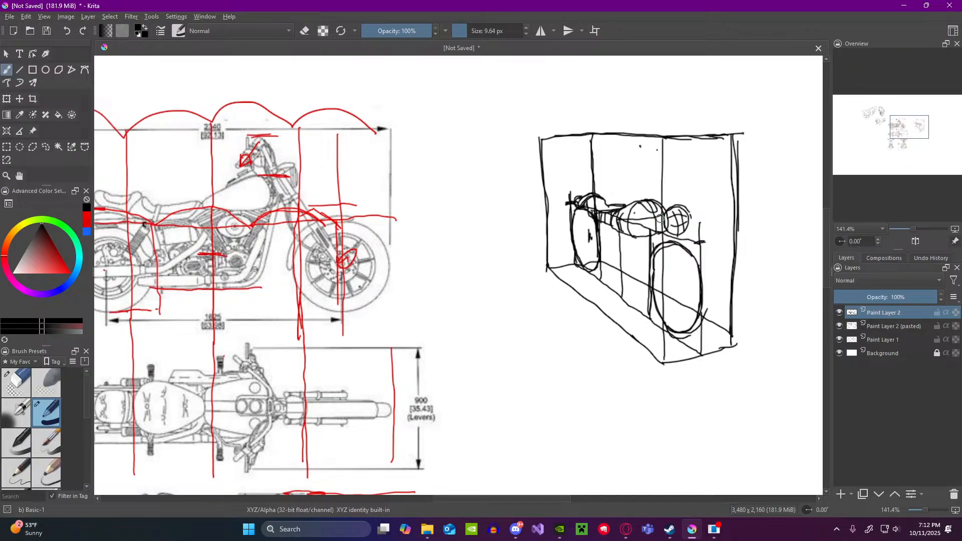
pyautogui.press('ctrl')
pyautogui.hotkey('ctrl', 'z')
pyautogui.hotkey('ctrl', 'z')
pyautogui.hotkey('ctrl', 'z')
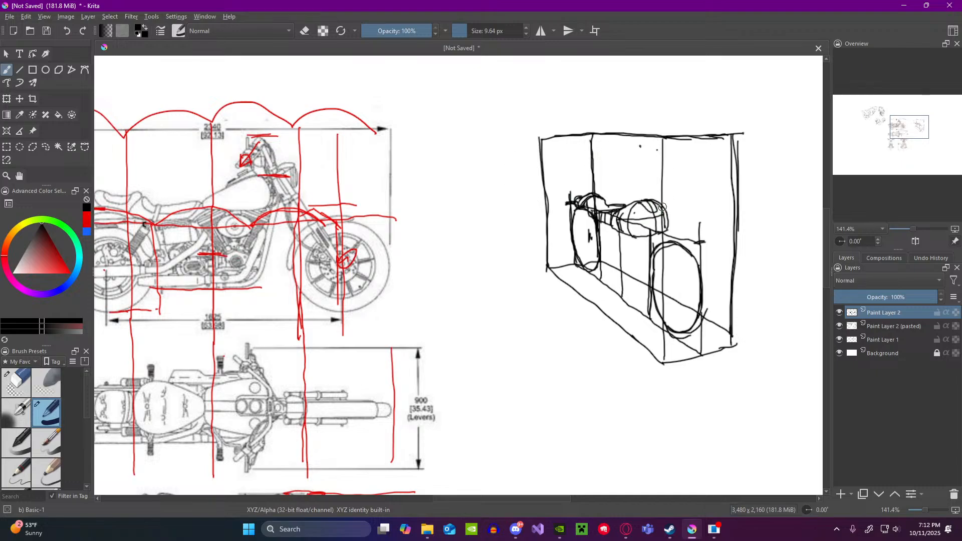
pyautogui.moveTo(650, 220)
pyautogui.mouseDown()
pyautogui.moveTo(673, 221)
pyautogui.moveTo(670, 201)
pyautogui.moveTo(653, 215)
pyautogui.mouseUp()
pyautogui.hotkey('ctrl', 'z')
# Step: Examine the headlight's position and size relative to the tank and forks in the front, top and side reference views
pyautogui.scroll(-4, 249, 354)
pyautogui.scroll(5, 247, 402)
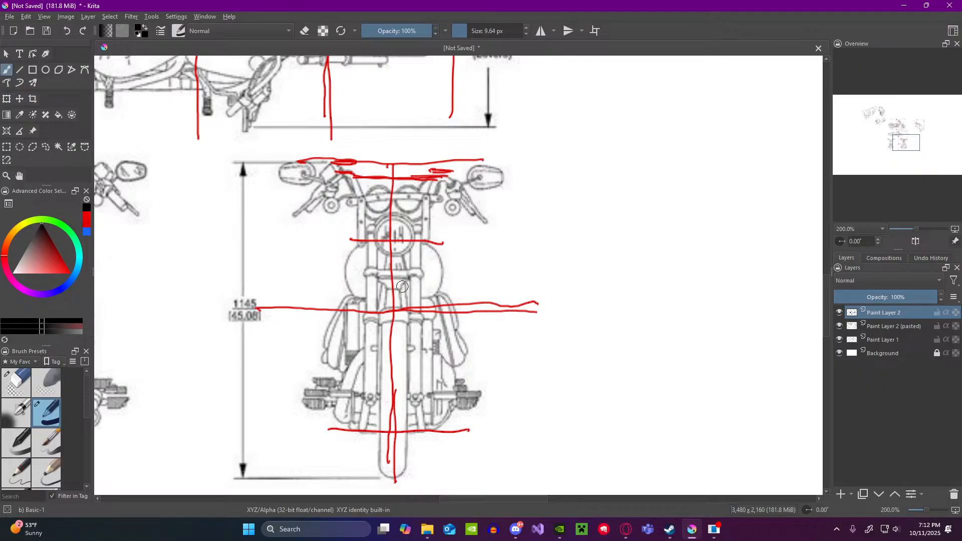
pyautogui.scroll(-3, 402, 287)
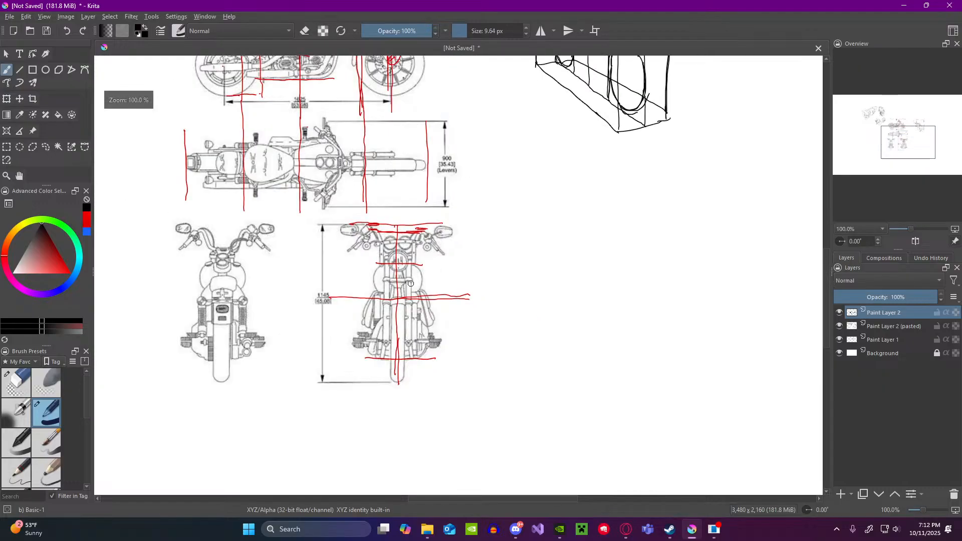
pyautogui.scroll(2, 239, 274)
pyautogui.scroll(-1, 203, 304)
pyautogui.scroll(2, 362, 274)
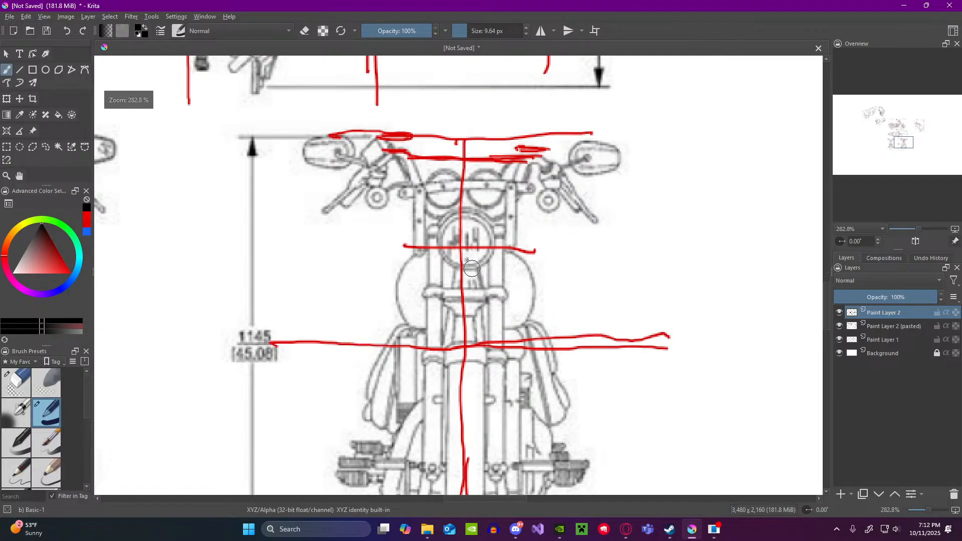
pyautogui.scroll(-3, 454, 257)
pyautogui.scroll(2, 485, 200)
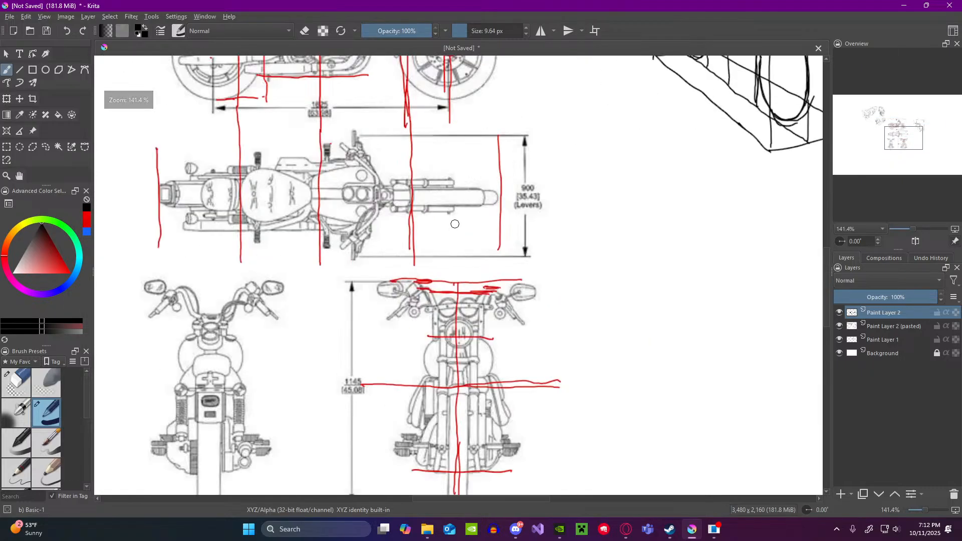
pyautogui.scroll(1, 457, 201)
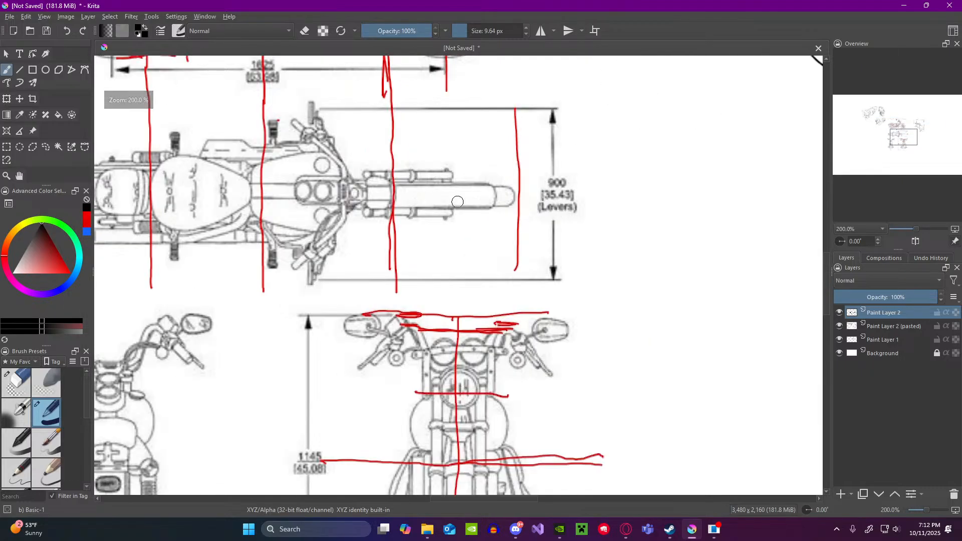
pyautogui.scroll(-2, 458, 201)
pyautogui.scroll(1, 457, 202)
pyautogui.scroll(-3, 458, 202)
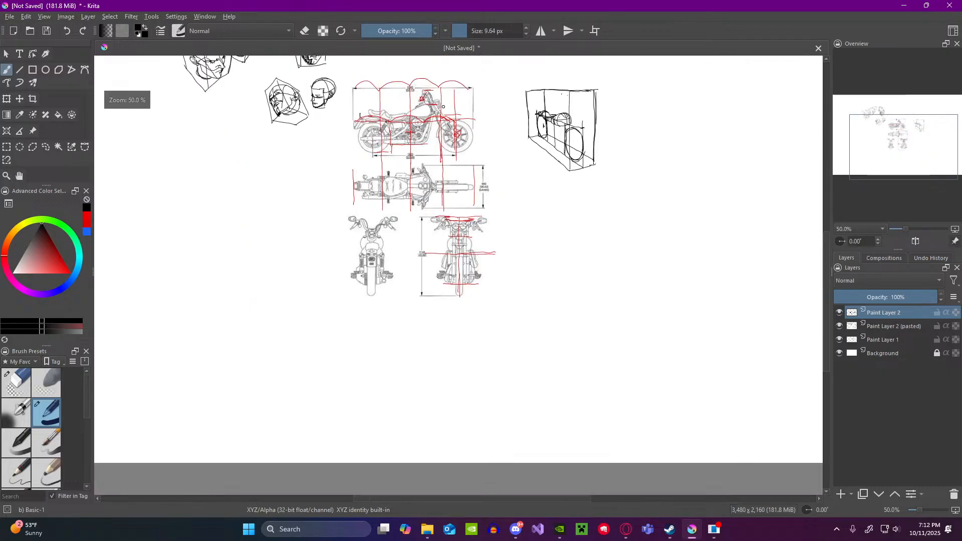
pyautogui.scroll(3, 443, 101)
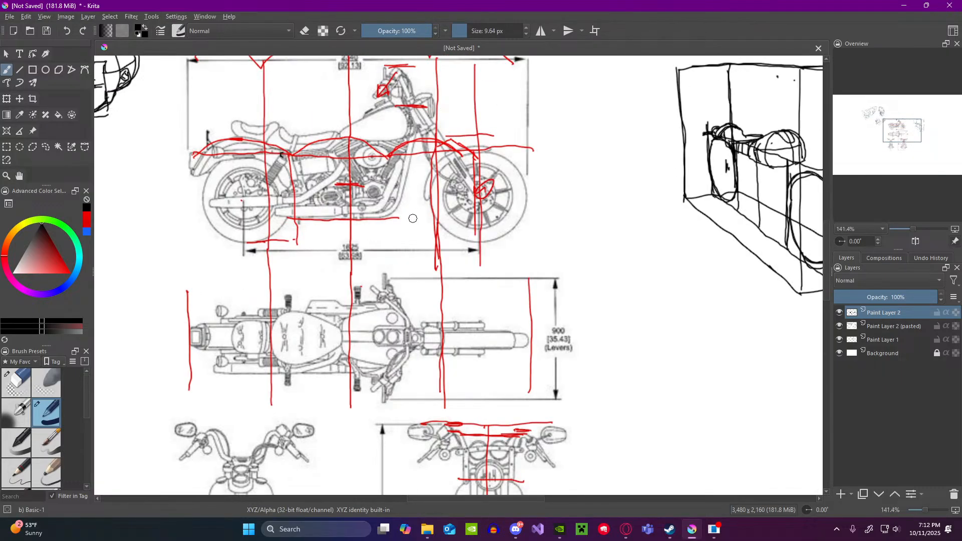
pyautogui.scroll(-3, 509, 307)
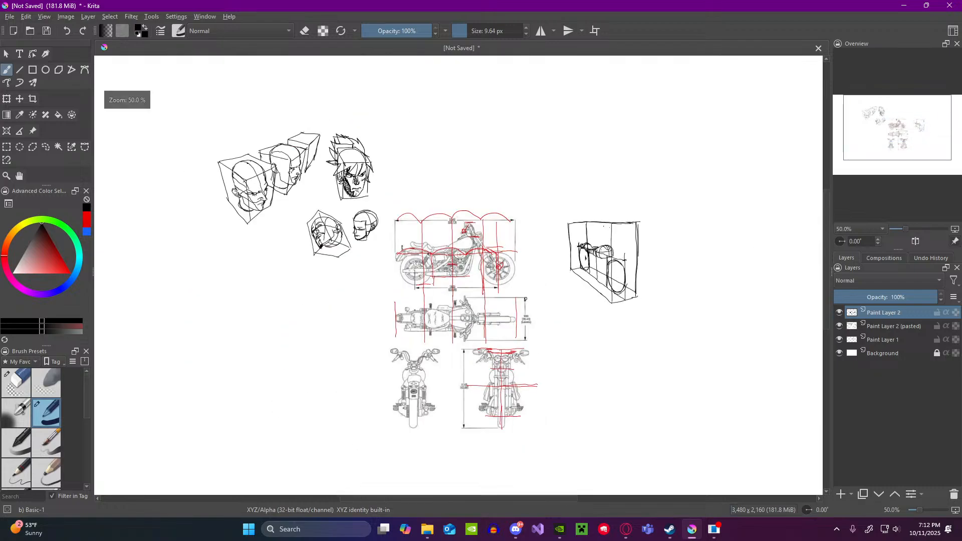
# Step: Draw the headlight as a small sphere with contour lines just ahead of the fuel tank in the perspective box
pyautogui.scroll(5, 684, 264)
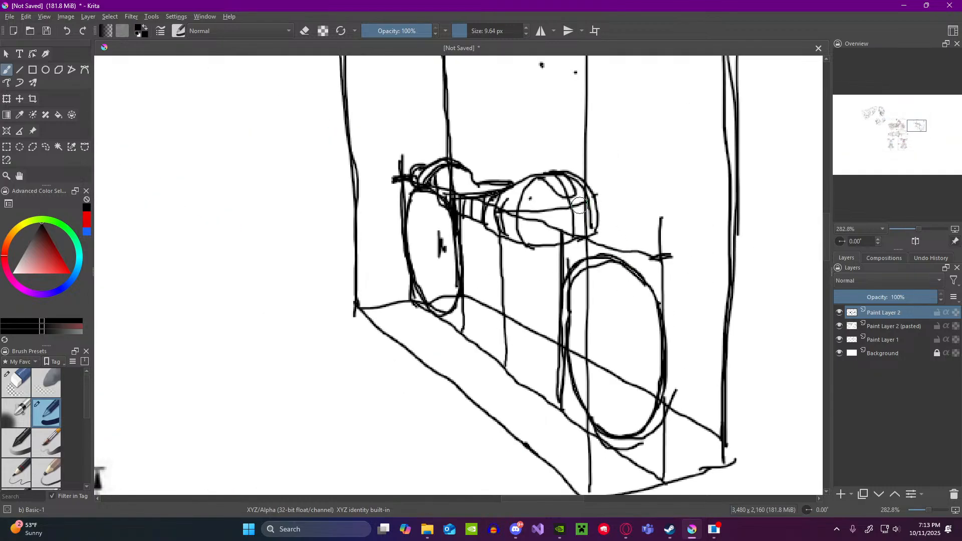
pyautogui.moveTo(579, 203)
pyautogui.mouseDown()
pyautogui.moveTo(598, 189)
pyautogui.moveTo(617, 223)
pyautogui.moveTo(605, 227)
pyautogui.moveTo(593, 209)
pyautogui.moveTo(605, 209)
pyautogui.moveTo(604, 231)
pyautogui.mouseUp()
pyautogui.moveTo(606, 189)
pyautogui.mouseDown()
pyautogui.moveTo(615, 227)
pyautogui.moveTo(622, 198)
pyautogui.moveTo(622, 208)
pyautogui.mouseUp()
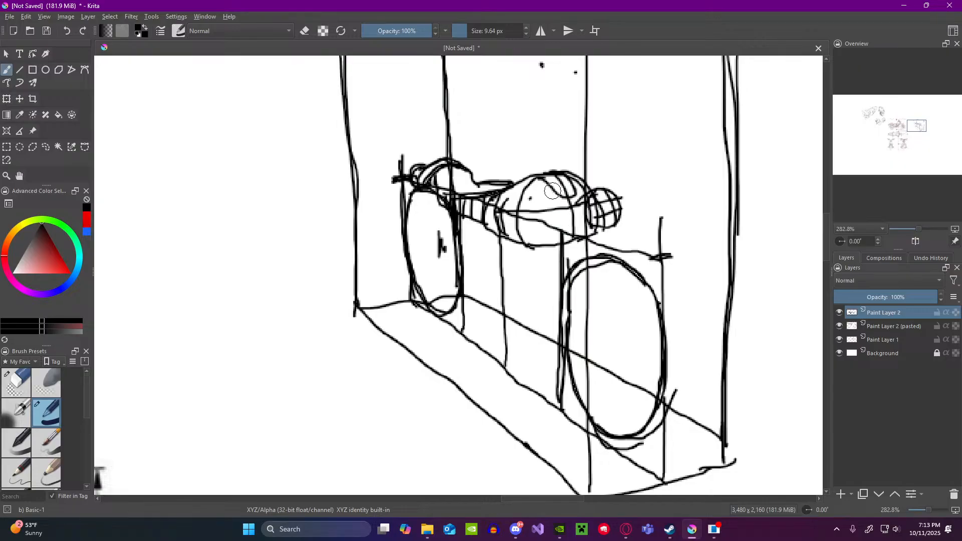
# Step: Check the fork angle in the side reference view and draw the first fork leg from the tank down to the front wheel's hub
pyautogui.scroll(-3, 553, 191)
pyautogui.scroll(2, 330, 189)
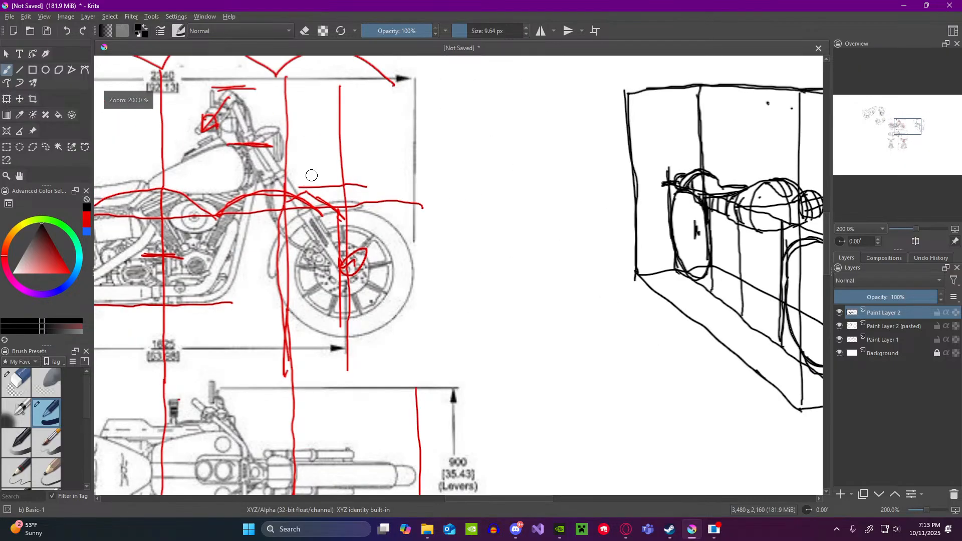
pyautogui.scroll(-2, 312, 175)
pyautogui.scroll(1, 560, 195)
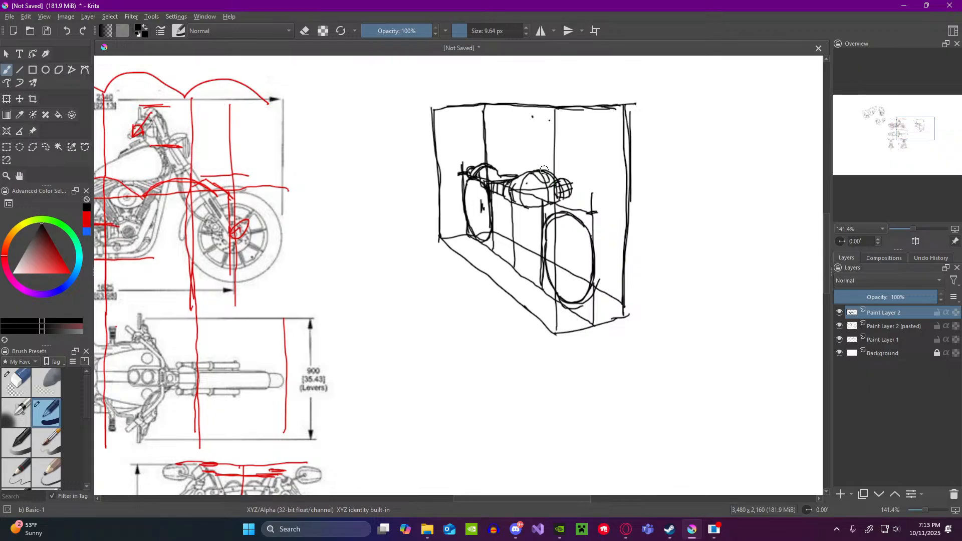
pyautogui.moveTo(545, 168); pyautogui.dragTo(562, 251)
pyautogui.moveTo(536, 172)
pyautogui.mouseDown()
pyautogui.moveTo(558, 262)
pyautogui.moveTo(568, 266)
pyautogui.mouseUp()
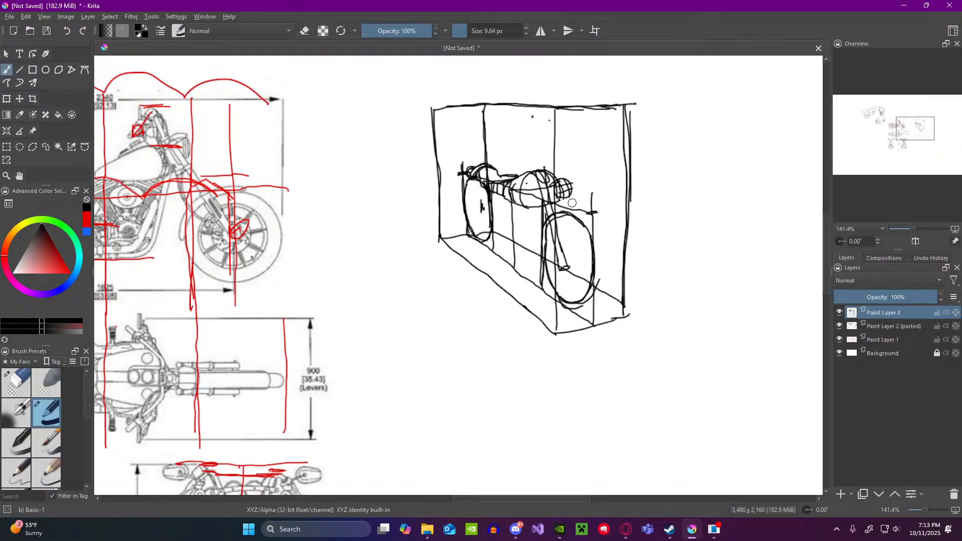
# Step: Draw the second slanted fork leg past the headlight to the front wheel and close off its upper end
pyautogui.moveTo(567, 167); pyautogui.dragTo(586, 260)
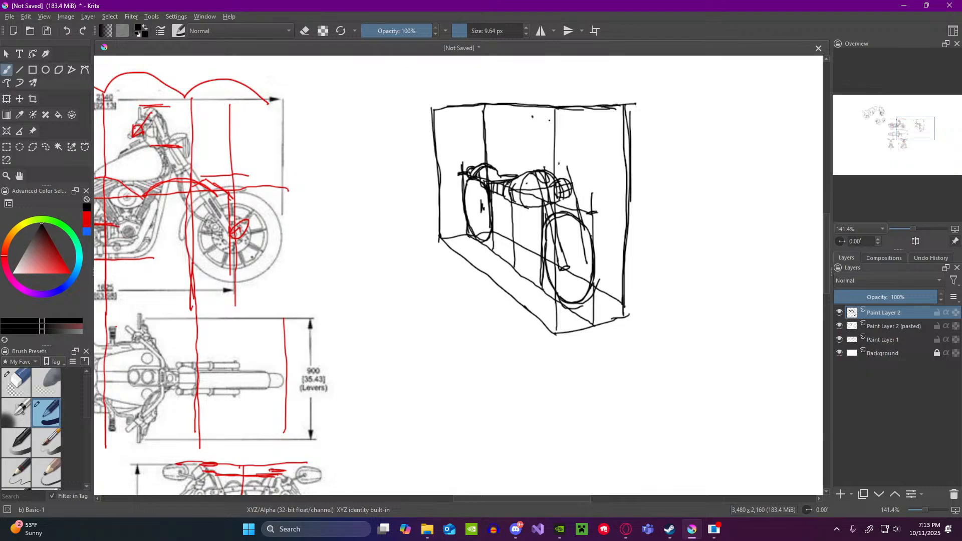
pyautogui.moveTo(567, 164); pyautogui.dragTo(587, 253)
pyautogui.moveTo(568, 208); pyautogui.dragTo(587, 263)
pyautogui.moveTo(571, 208); pyautogui.dragTo(586, 264)
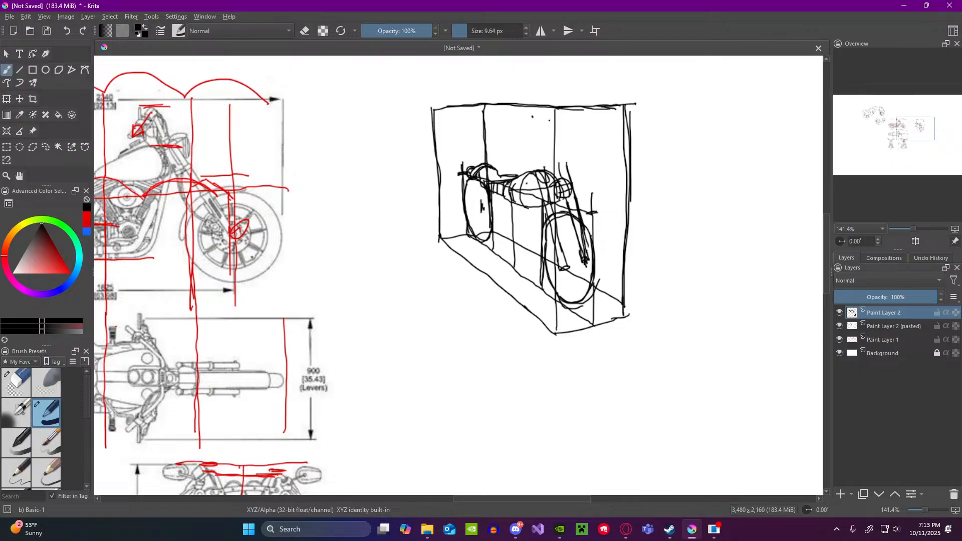
pyautogui.moveTo(560, 169); pyautogui.dragTo(569, 160)
# Step: Draw the curved handlebars with grips and a mirror on each side above the forks in the perspective box
pyautogui.scroll(-2, 558, 162)
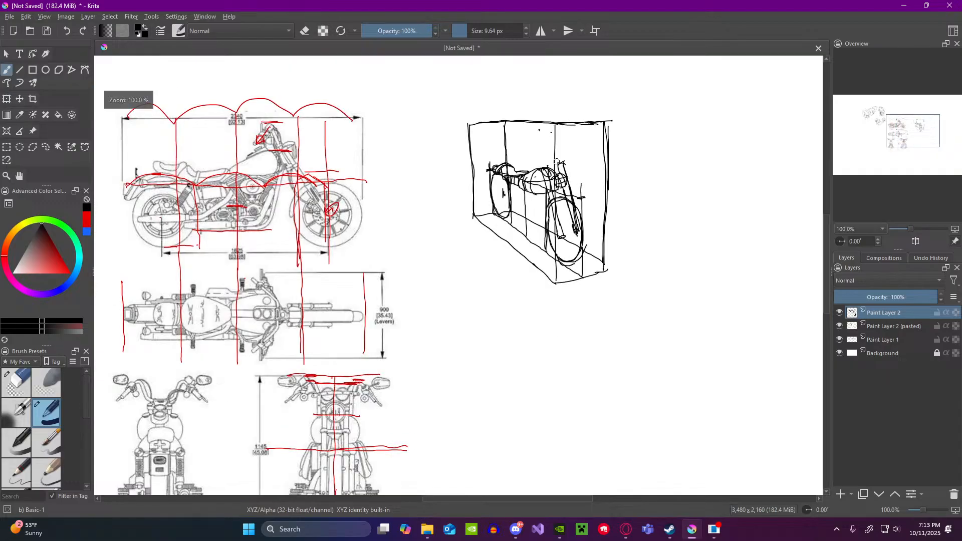
pyautogui.scroll(1, 399, 187)
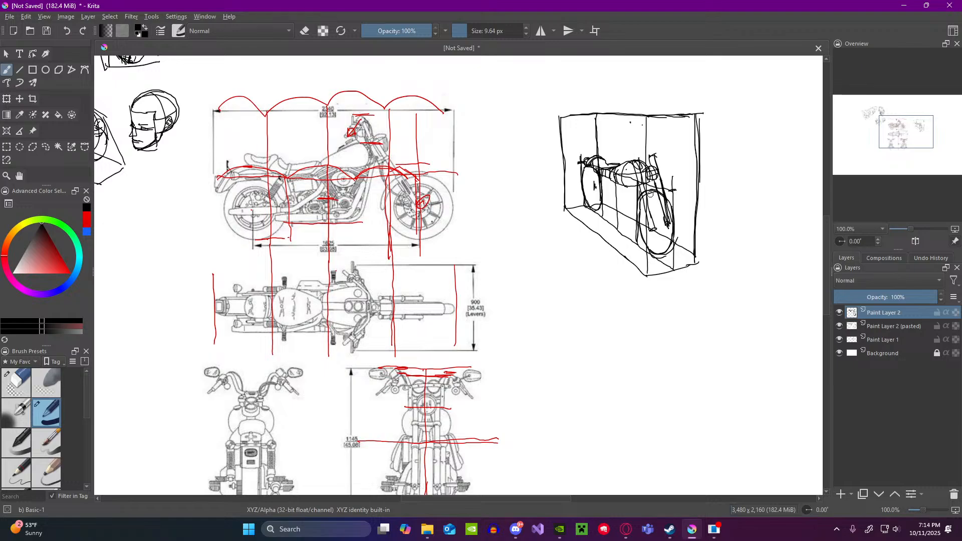
pyautogui.moveTo(631, 153); pyautogui.dragTo(634, 167)
pyautogui.moveTo(656, 133); pyautogui.dragTo(653, 140)
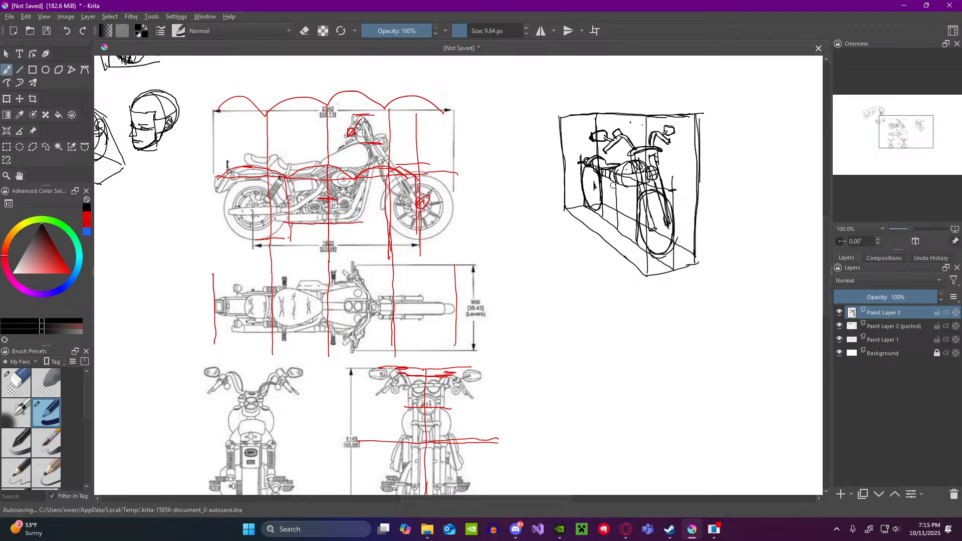
# Step: Switch to the Opera browser and view the original motorcycle orthographic reference image
pyautogui.scroll(-2, 467, 295)
pyautogui.scroll(2, 447, 306)
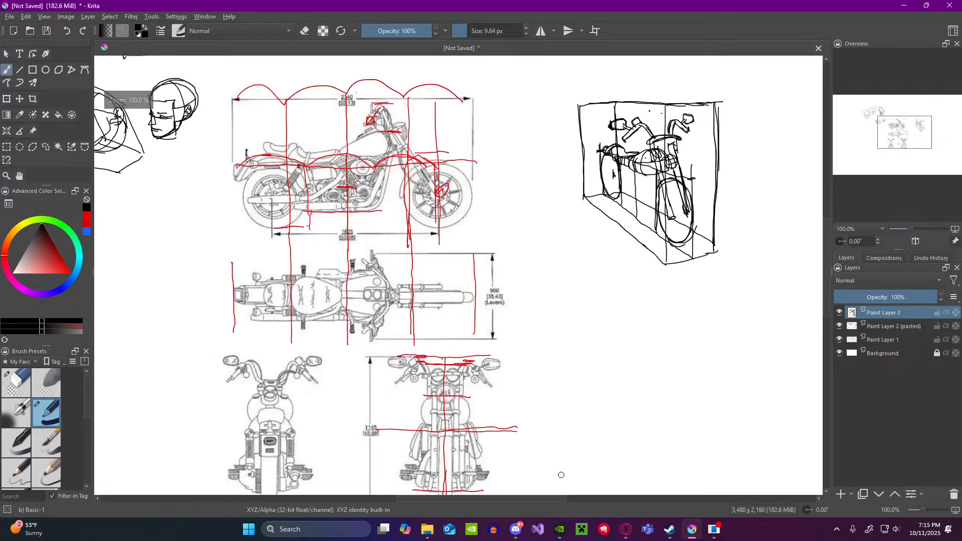
pyautogui.click(626, 529)
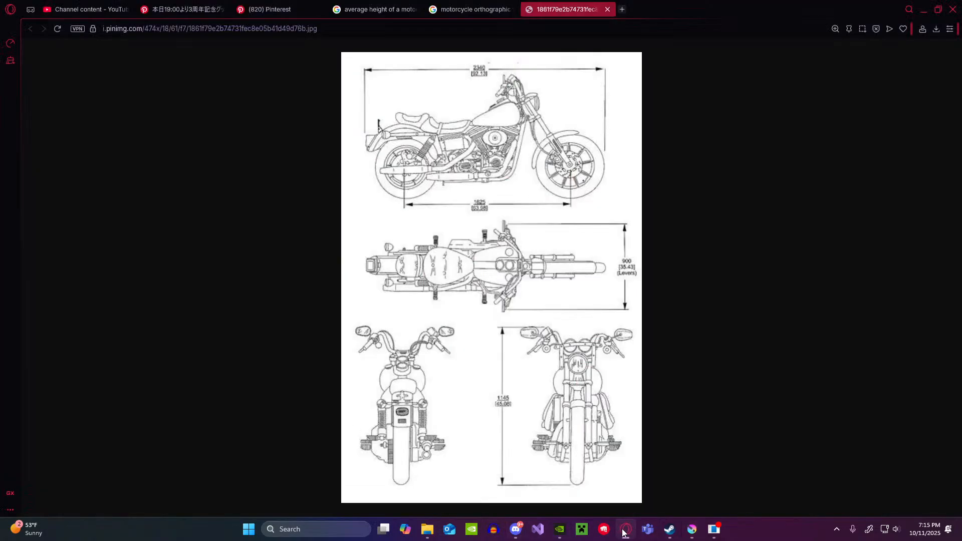
# Step: Browse the Pinterest motorcycle pins and open the related photo of a rider in a black jacket on a red motorcycle
pyautogui.click(250, 7)
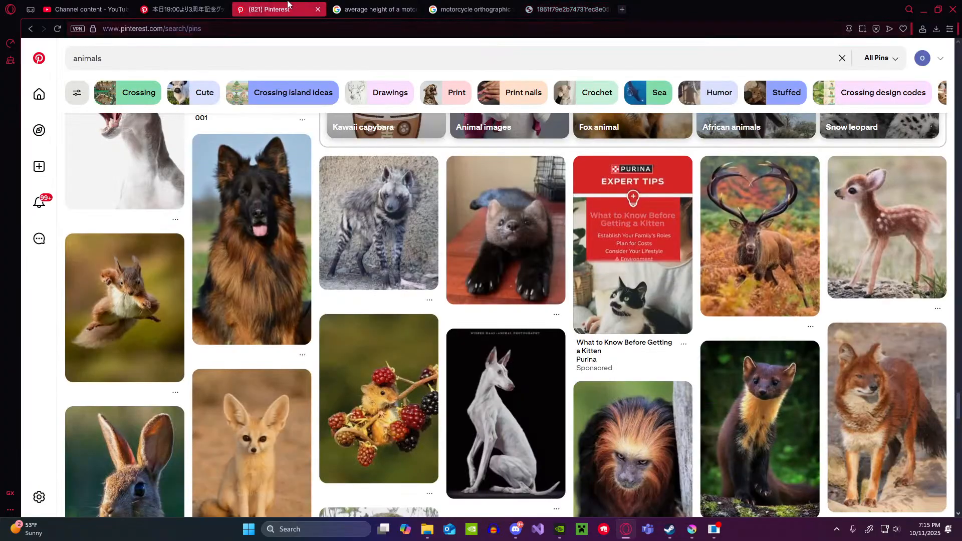
pyautogui.click(180, 9)
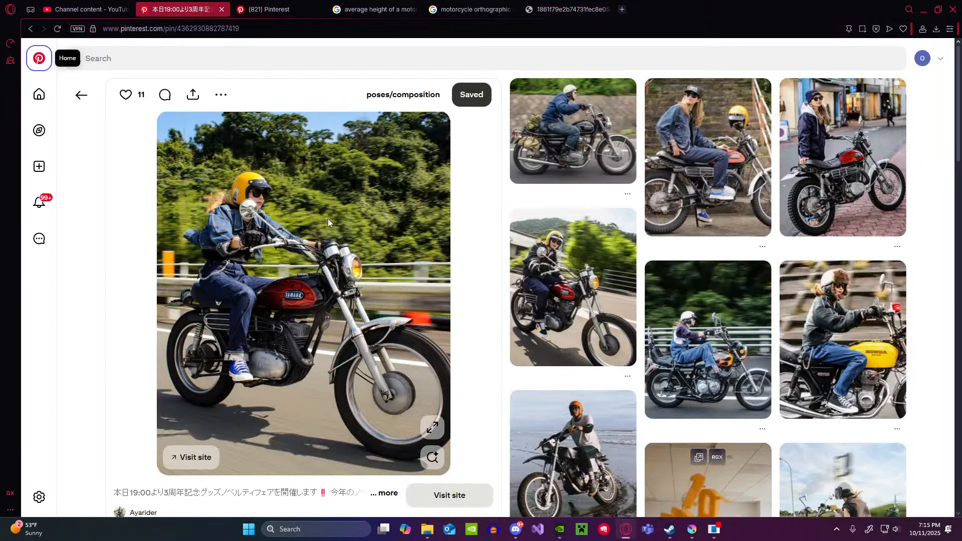
pyautogui.moveTo(735, 214)
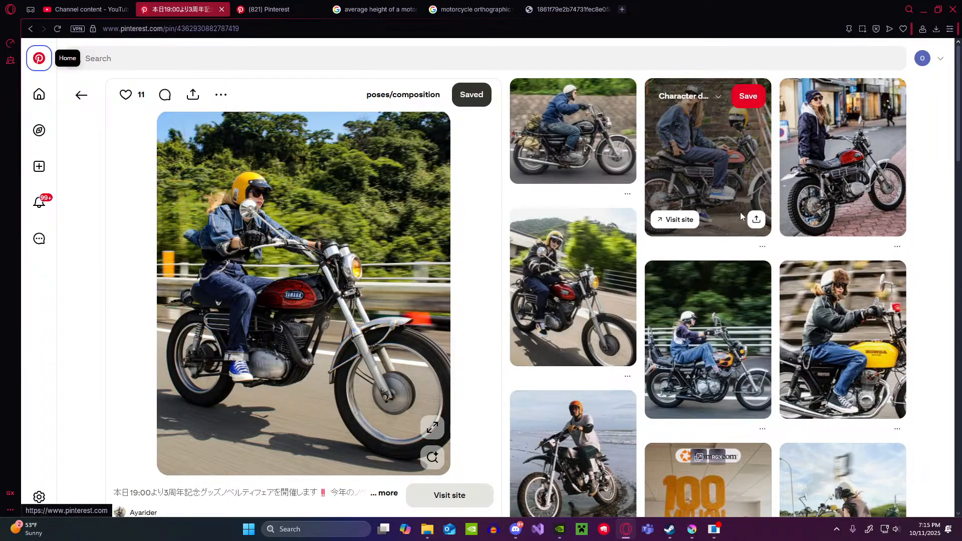
pyautogui.click(589, 284)
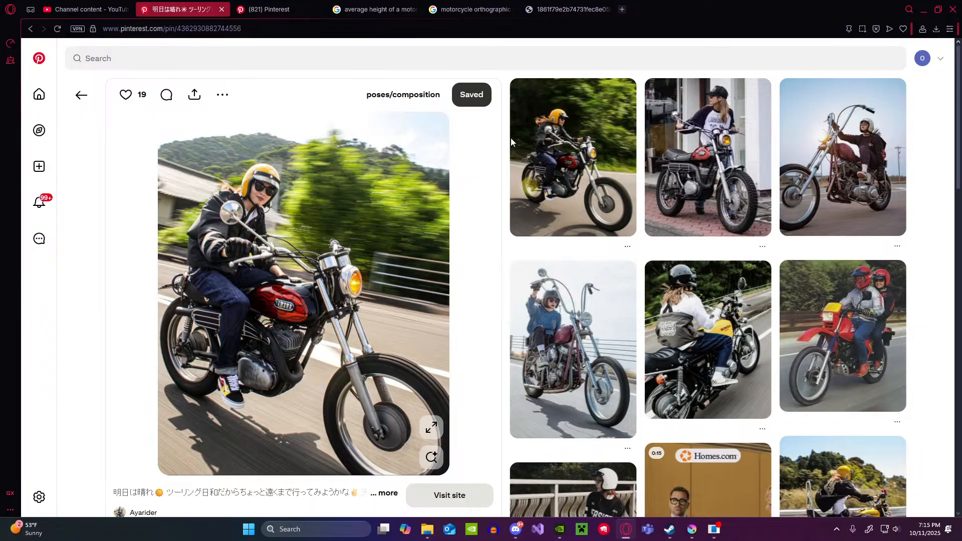
# Step: Switch back to Krita and compare the side and top reference views with the boxed motorcycle sketch
pyautogui.click(692, 529)
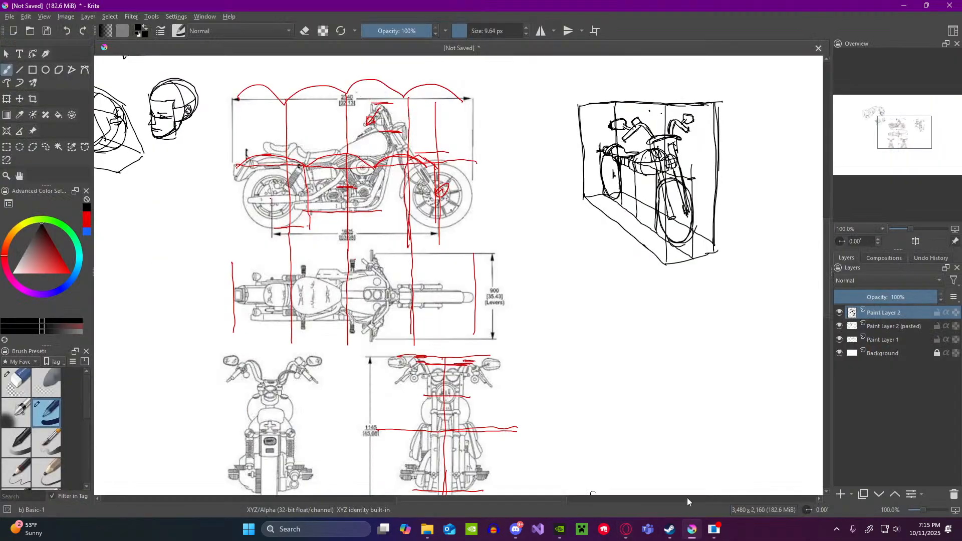
pyautogui.scroll(3, 746, 176)
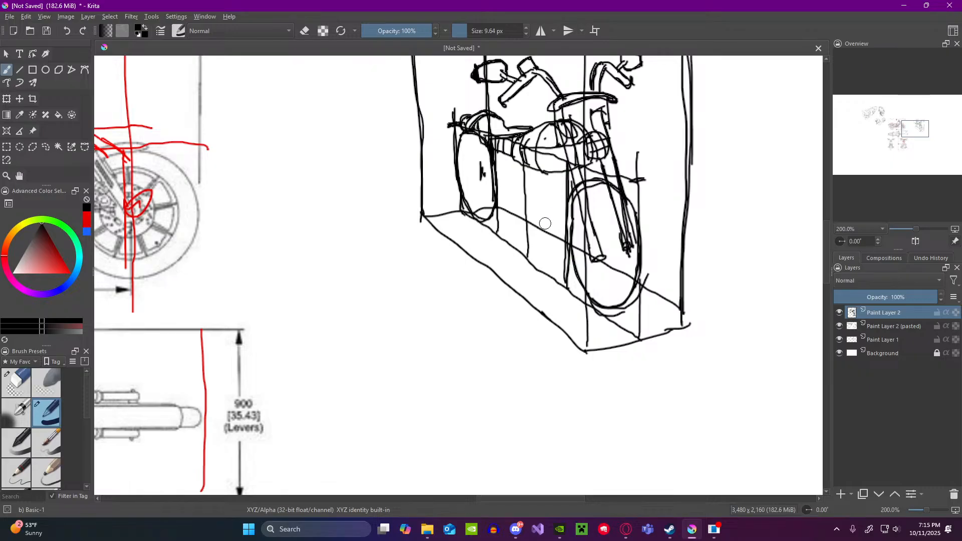
pyautogui.scroll(-3, 556, 216)
pyautogui.scroll(2, 318, 215)
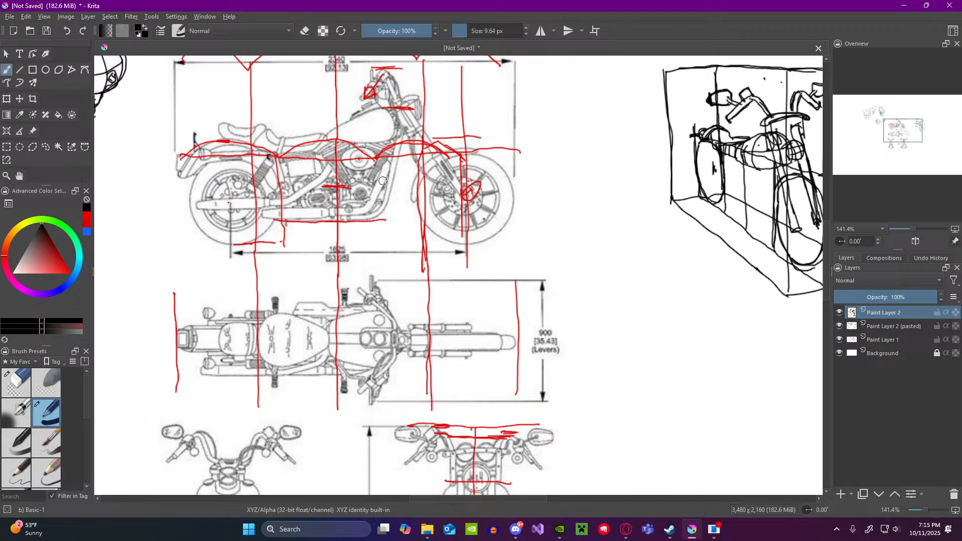
pyautogui.scroll(1, 382, 168)
pyautogui.scroll(-2, 384, 165)
pyautogui.scroll(1, 387, 158)
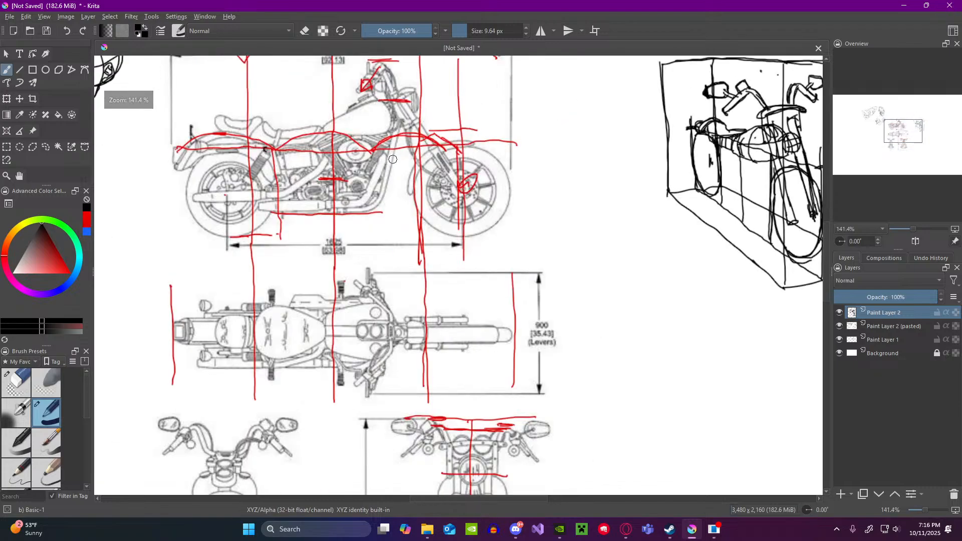
pyautogui.scroll(2, 732, 181)
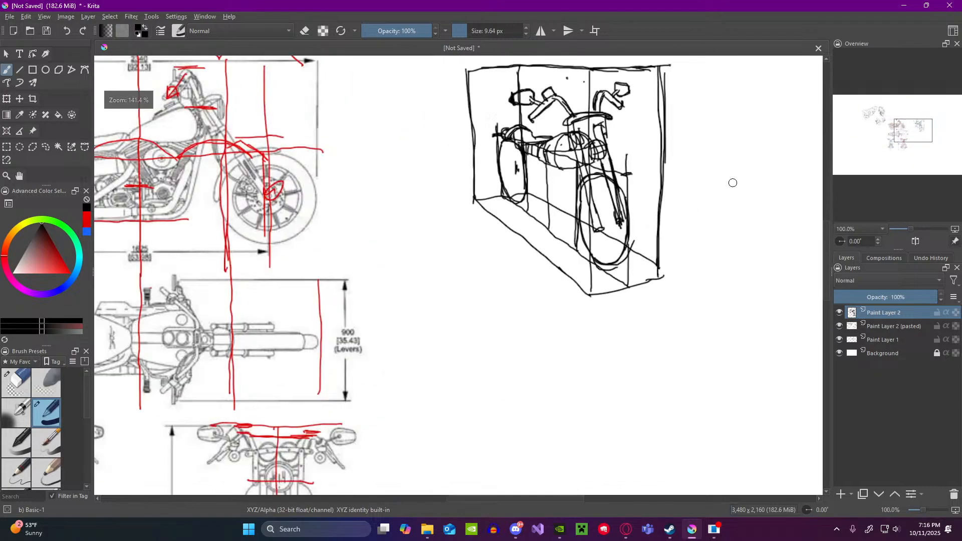
pyautogui.scroll(-4, 702, 181)
pyautogui.scroll(2, 431, 176)
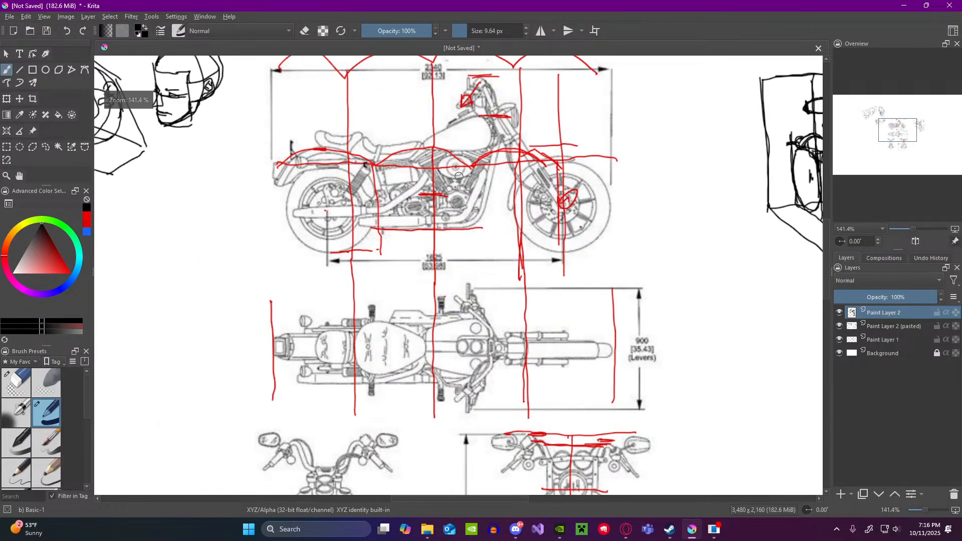
# Step: Draw the lower frame tubes below the tank and the exhaust pipes beside the rear wheel, checking with the pasted layer hidden
pyautogui.scroll(-1, 489, 175)
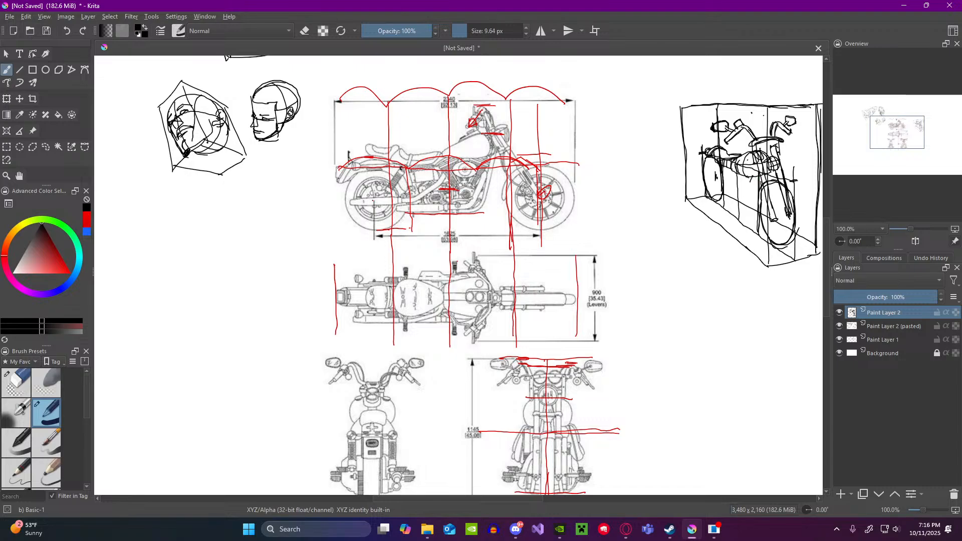
pyautogui.moveTo(744, 196); pyautogui.dragTo(753, 180)
pyautogui.moveTo(761, 182); pyautogui.dragTo(753, 200)
pyautogui.moveTo(737, 173); pyautogui.dragTo(738, 203)
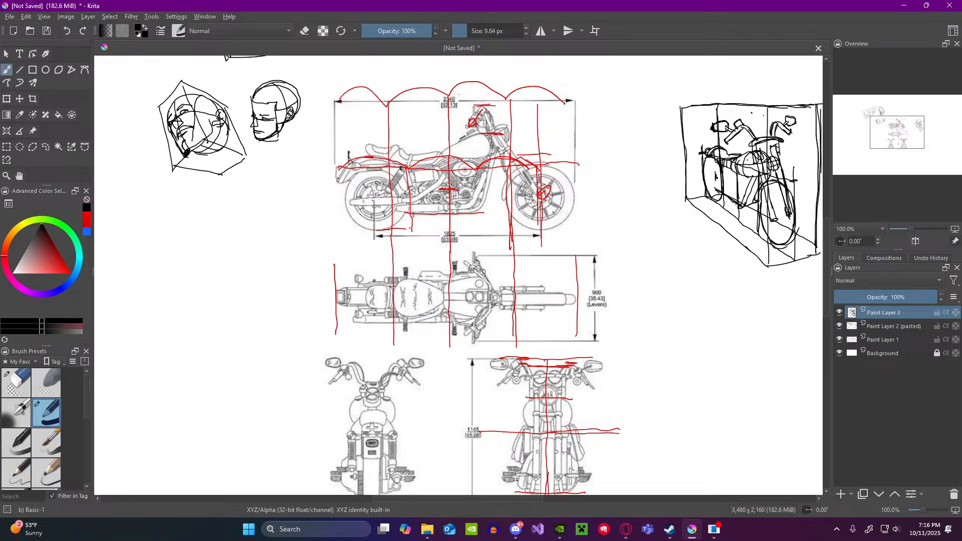
pyautogui.moveTo(717, 165)
pyautogui.mouseDown()
pyautogui.moveTo(717, 190)
pyautogui.moveTo(735, 198)
pyautogui.moveTo(712, 179)
pyautogui.mouseUp()
pyautogui.click(840, 326)
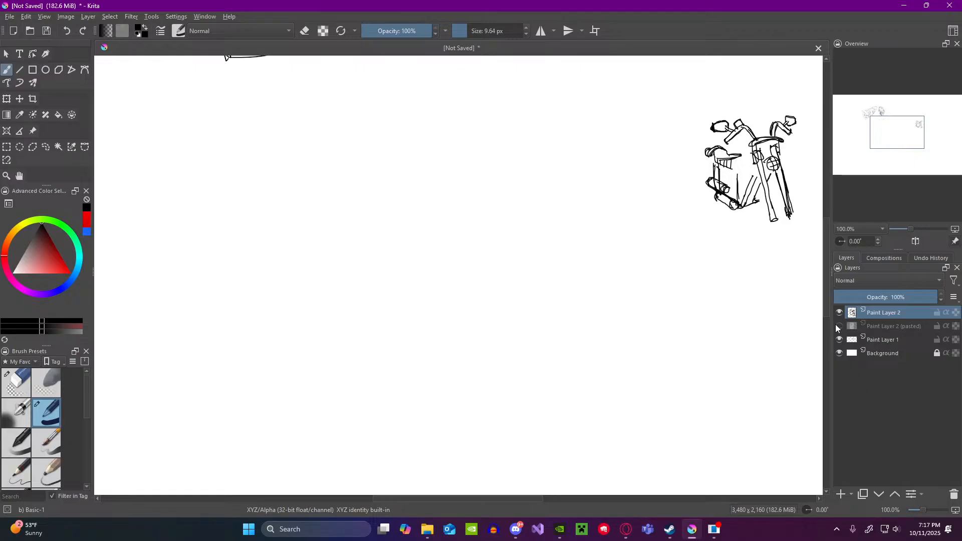
pyautogui.click(839, 326)
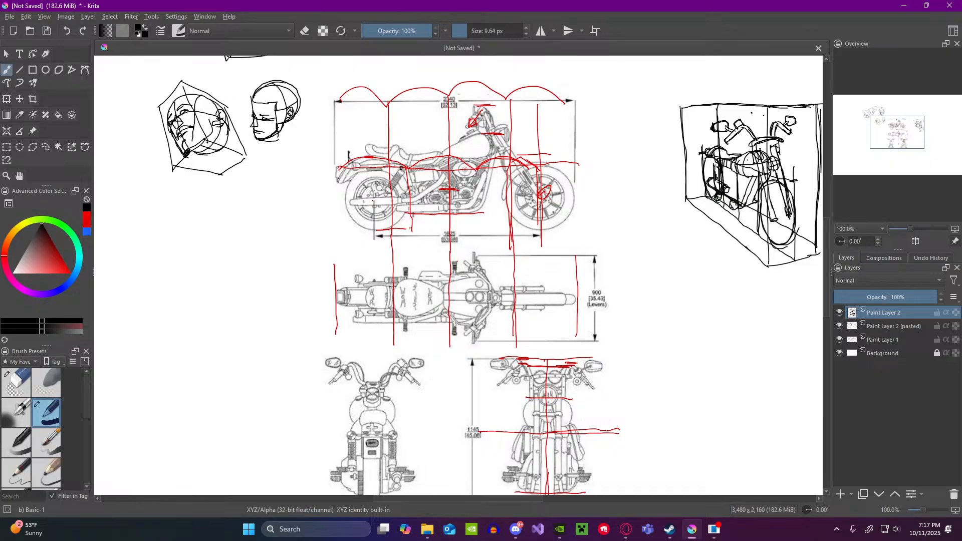
# Step: Draw the curved fenders over the front and rear wheels of the motorcycle in the perspective box
pyautogui.moveTo(732, 200); pyautogui.dragTo(735, 201)
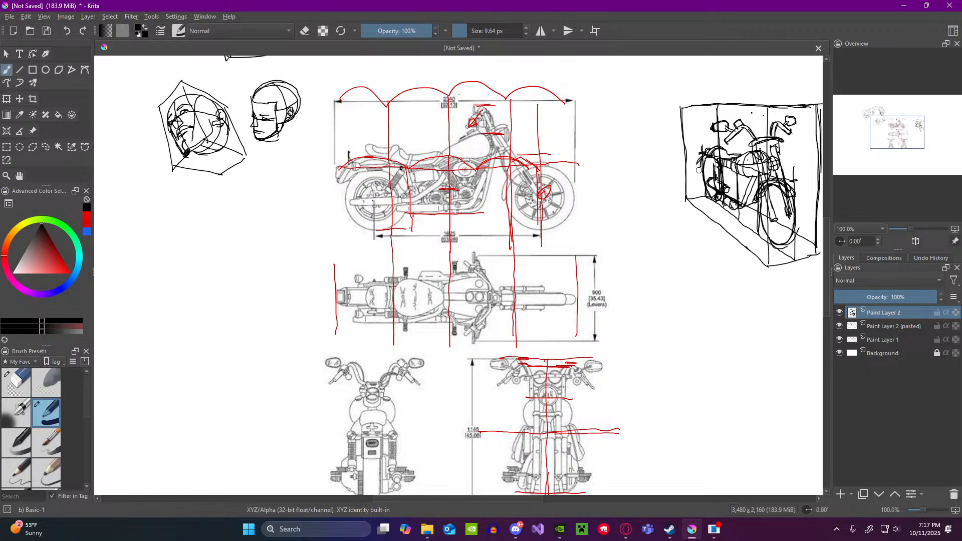
pyautogui.scroll(5, 701, 164)
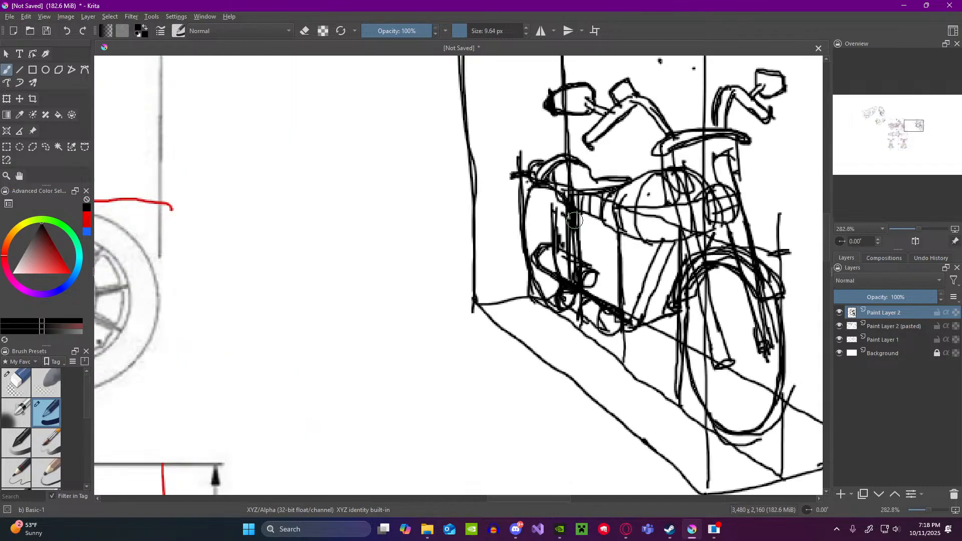
pyautogui.moveTo(525, 180)
pyautogui.mouseDown()
pyautogui.moveTo(517, 213)
pyautogui.moveTo(533, 190)
pyautogui.mouseUp()
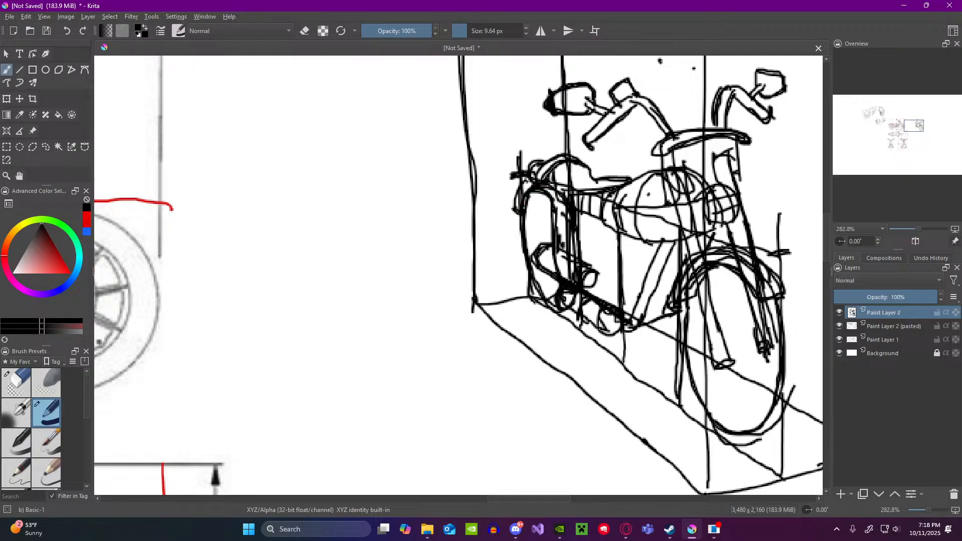
pyautogui.moveTo(525, 206); pyautogui.dragTo(544, 195)
# Step: Sketch a curved fender arc and a bent tube with round ends in the blank area beside the motorcycle
pyautogui.moveTo(344, 283)
pyautogui.mouseDown()
pyautogui.moveTo(359, 274)
pyautogui.moveTo(354, 264)
pyautogui.moveTo(406, 272)
pyautogui.moveTo(371, 264)
pyautogui.moveTo(403, 256)
pyautogui.moveTo(427, 283)
pyautogui.mouseUp()
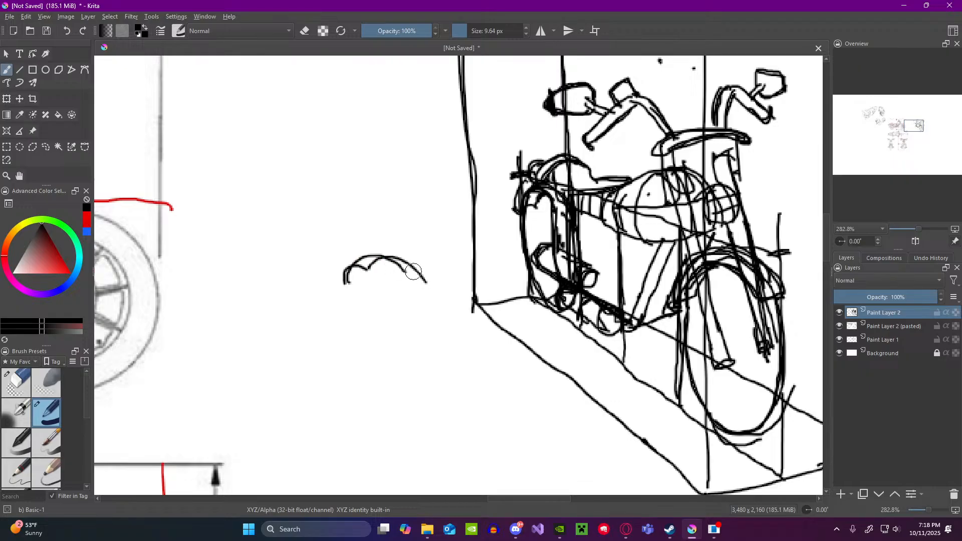
pyautogui.moveTo(350, 271)
pyautogui.mouseDown()
pyautogui.moveTo(368, 251)
pyautogui.moveTo(389, 250)
pyautogui.moveTo(427, 281)
pyautogui.mouseUp()
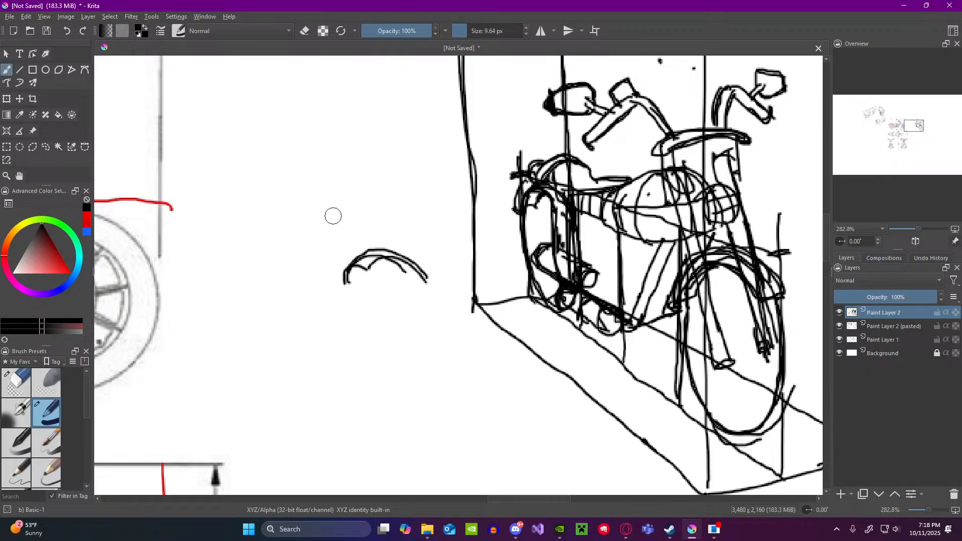
pyautogui.moveTo(330, 196); pyautogui.dragTo(350, 214)
pyautogui.moveTo(399, 194)
pyautogui.mouseDown()
pyautogui.moveTo(390, 215)
pyautogui.moveTo(399, 194)
pyautogui.mouseUp()
pyautogui.moveTo(332, 193)
pyautogui.mouseDown()
pyautogui.moveTo(379, 185)
pyautogui.moveTo(401, 196)
pyautogui.mouseUp()
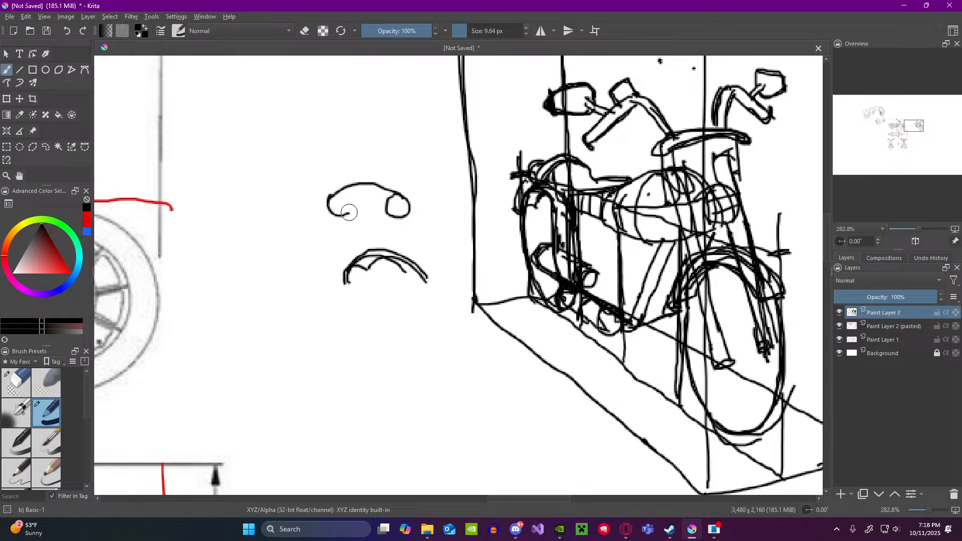
pyautogui.moveTo(349, 212)
pyautogui.mouseDown()
pyautogui.moveTo(386, 209)
pyautogui.moveTo(336, 199)
pyautogui.moveTo(334, 209)
pyautogui.moveTo(359, 193)
pyautogui.moveTo(384, 201)
pyautogui.moveTo(352, 205)
pyautogui.moveTo(369, 196)
pyautogui.moveTo(410, 209)
pyautogui.mouseUp()
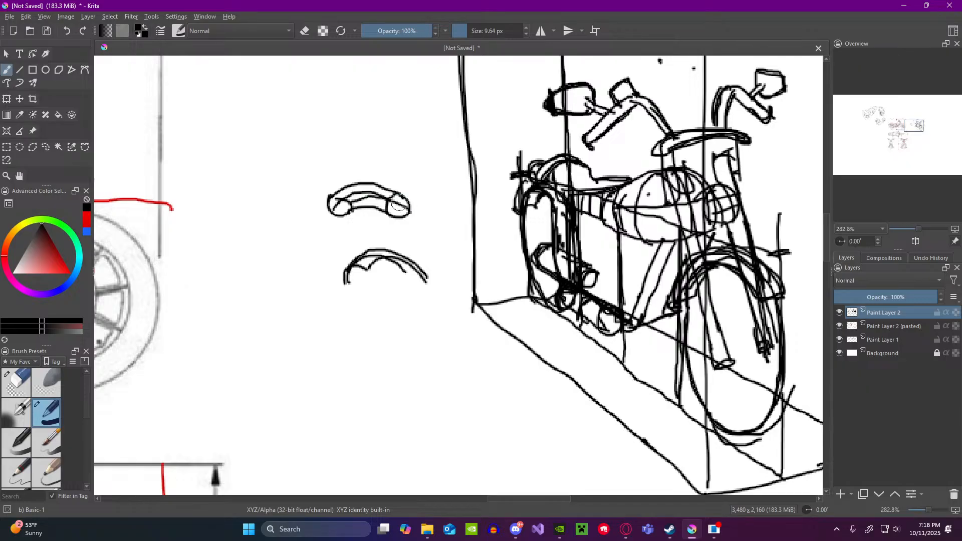
# Step: Erase the two example shapes beside the motorcycle with the Eraser Circle brush and return to the Basic-1 brush
pyautogui.click(25, 379)
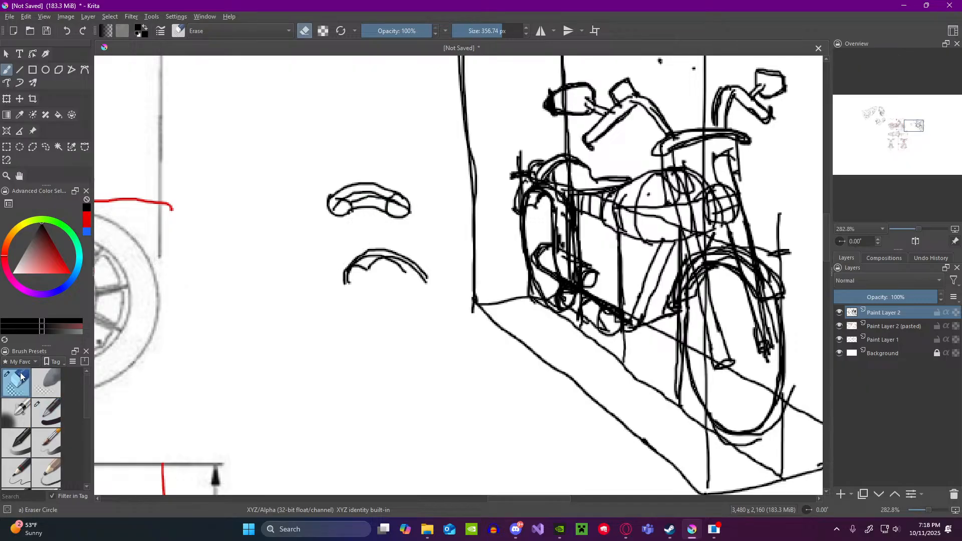
pyautogui.moveTo(330, 219); pyautogui.dragTo(363, 206)
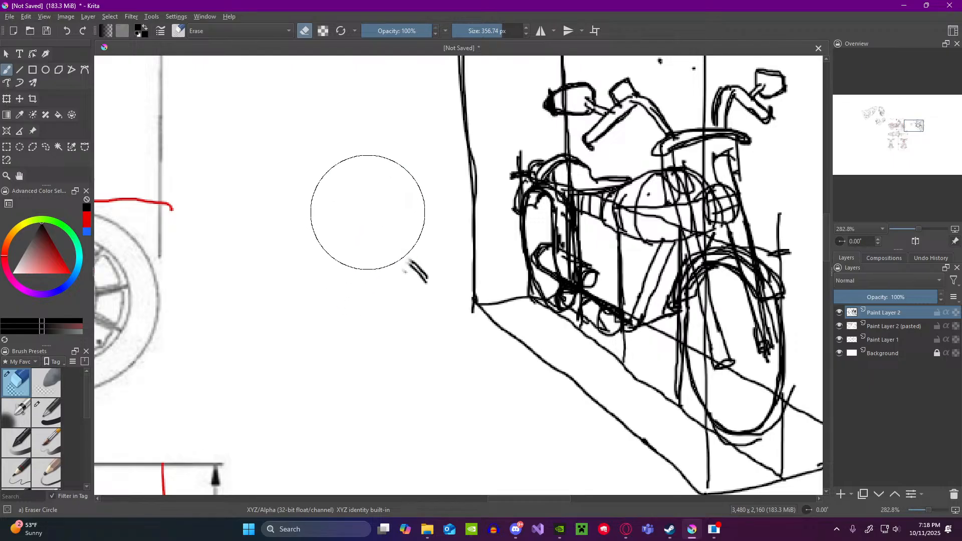
pyautogui.click(50, 414)
# Step: Compare the motorcycle sketch with and without the Paint Layer 2 (pasted) layer by repeatedly hiding and showing it
pyautogui.scroll(-4, 491, 325)
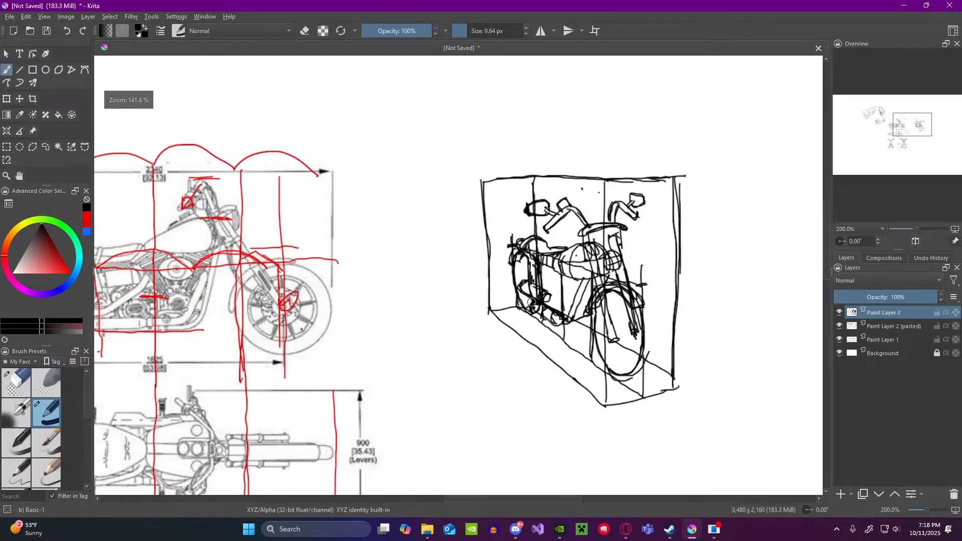
pyautogui.scroll(-1, 613, 295)
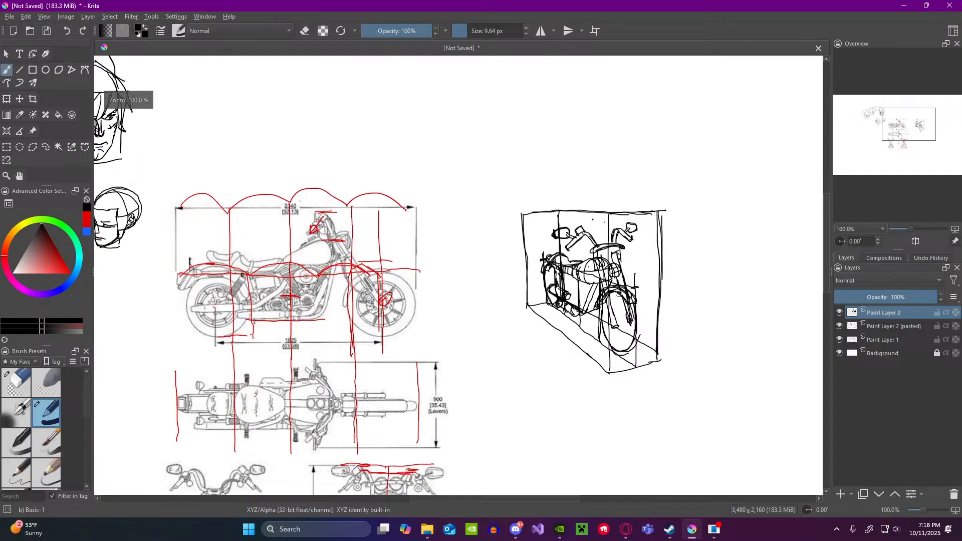
pyautogui.scroll(1, 621, 294)
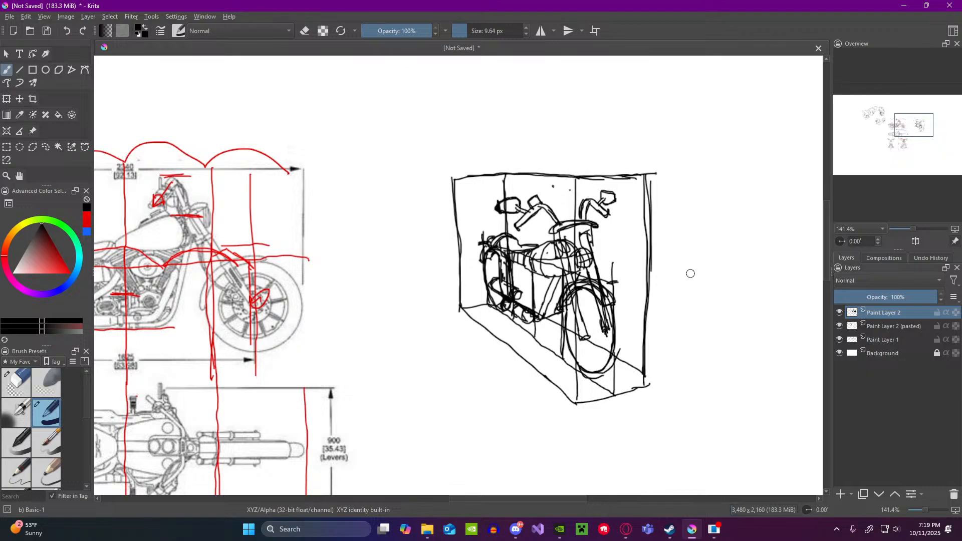
pyautogui.click(839, 327)
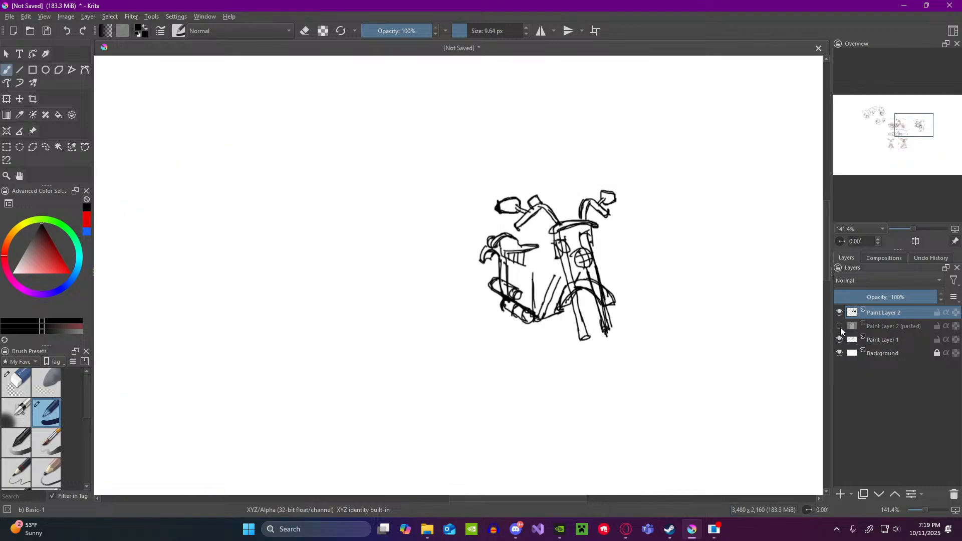
pyautogui.click(839, 326)
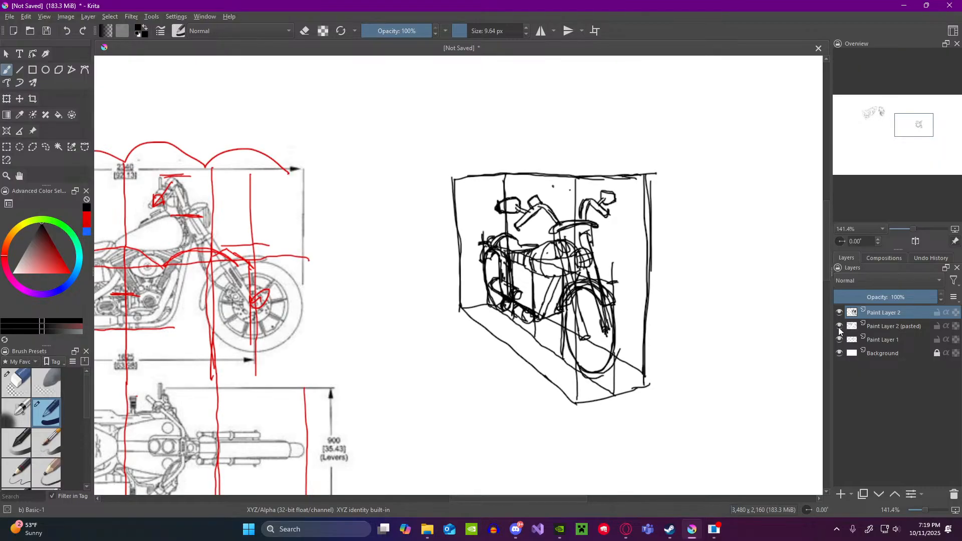
pyautogui.click(839, 327)
pyautogui.click(840, 326)
pyautogui.click(839, 327)
pyautogui.click(839, 326)
pyautogui.click(839, 327)
pyautogui.click(839, 327)
pyautogui.click(839, 327)
pyautogui.click(839, 326)
pyautogui.click(839, 327)
pyautogui.click(839, 327)
pyautogui.click(839, 327)
pyautogui.click(839, 327)
pyautogui.click(839, 327)
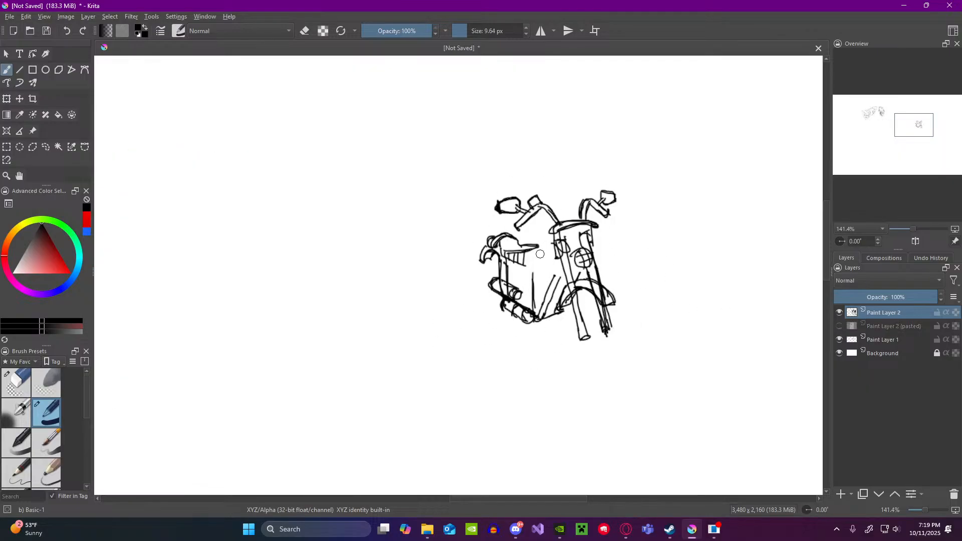
pyautogui.click(839, 326)
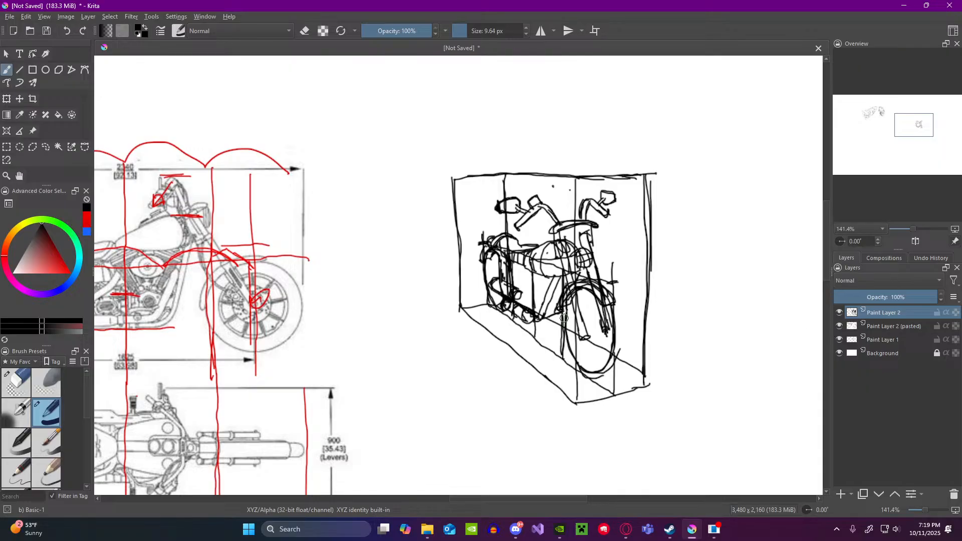
# Step: Merge Paint Layer 2 down into the Paint Layer 2 (pasted) layer
pyautogui.press('-')
pyautogui.press('-')
pyautogui.press('+')
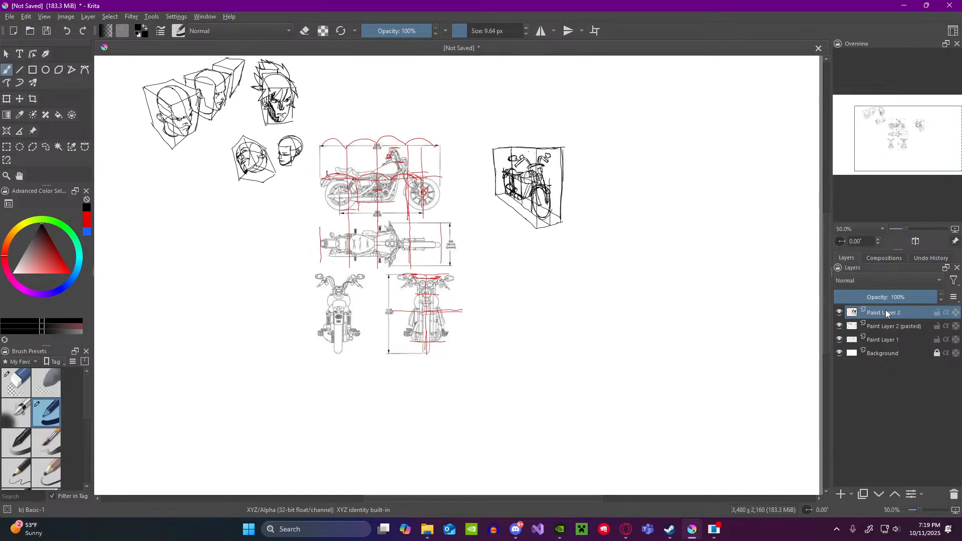
pyautogui.hotkey('shift', 'Delete')
pyautogui.scroll(2, 550, 177)
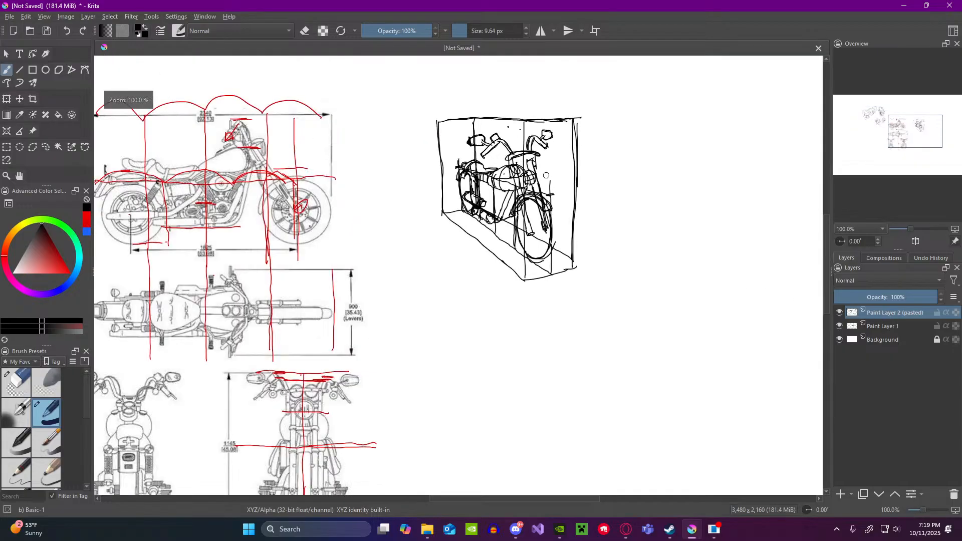
pyautogui.scroll(2, 520, 165)
pyautogui.scroll(-2, 517, 165)
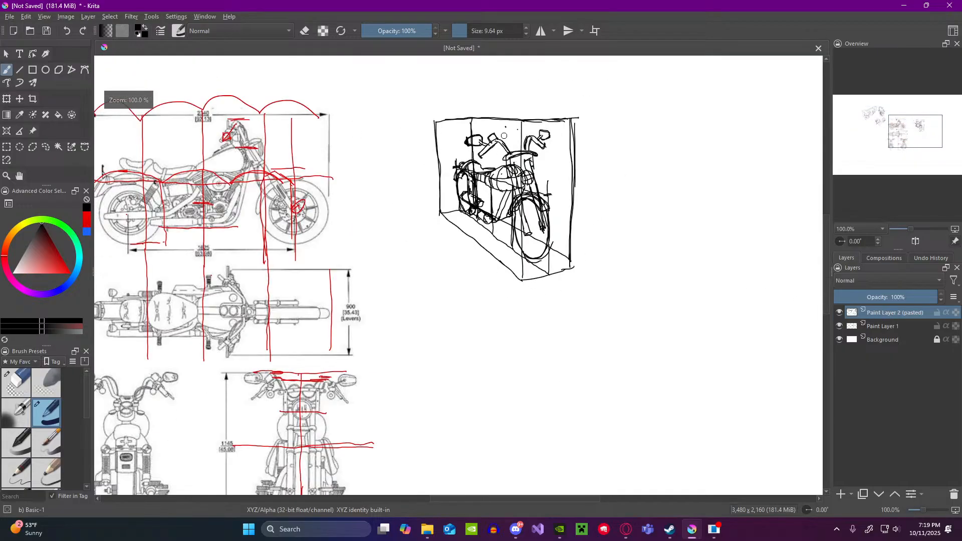
pyautogui.scroll(1, 504, 136)
pyautogui.scroll(-1, 505, 136)
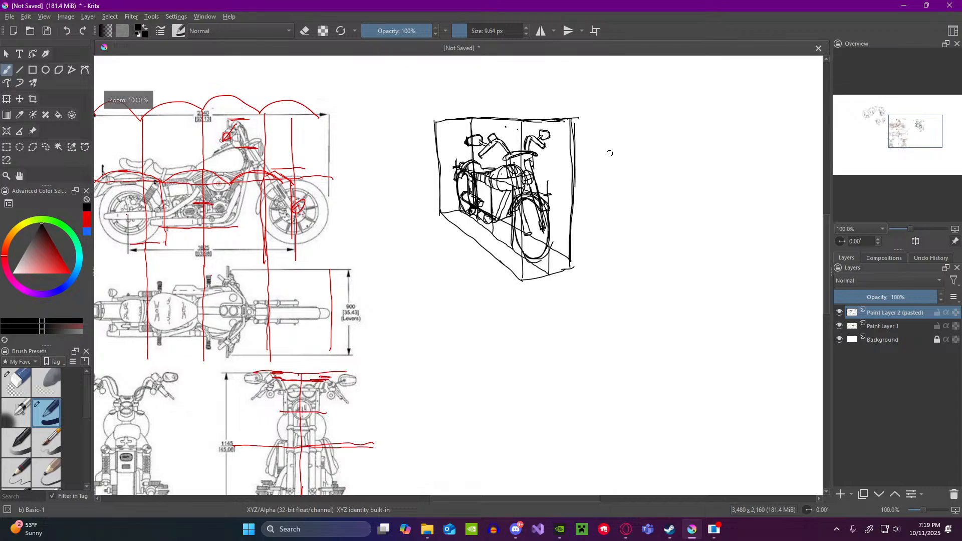
pyautogui.scroll(-1, 608, 152)
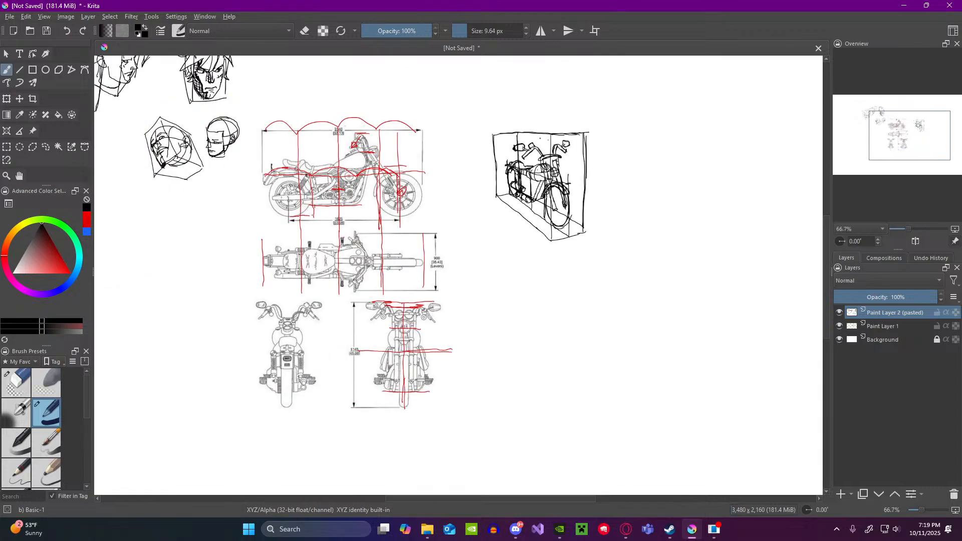
# Step: Sketch a small eye-shaped diagram with an arrow above it in the blank area beside the reference views and cross it out
pyautogui.scroll(3, 297, 170)
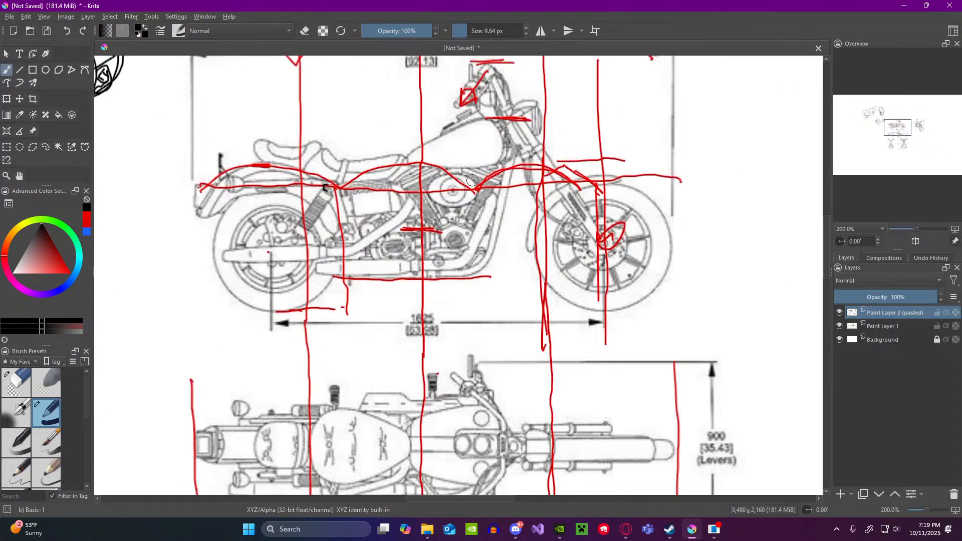
pyautogui.scroll(-3, 494, 242)
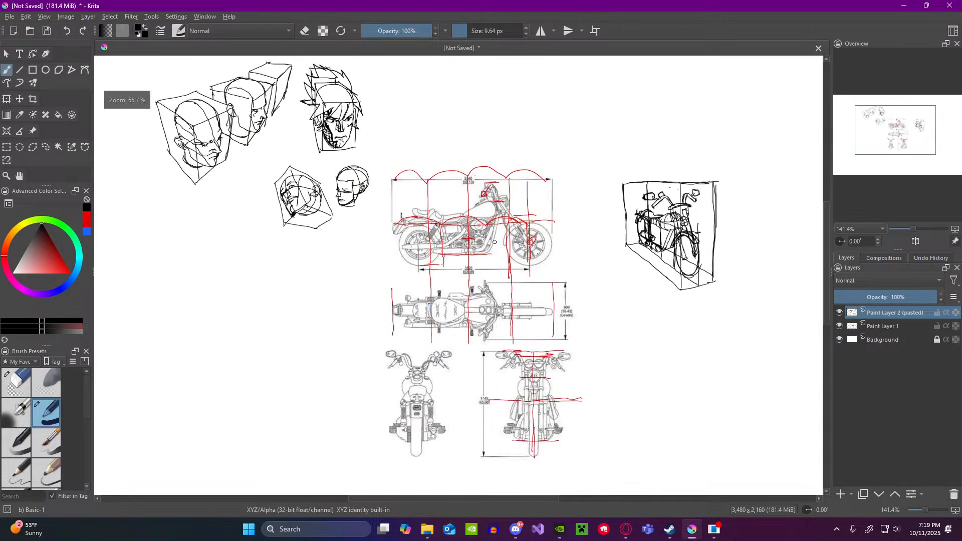
pyautogui.scroll(-1, 495, 242)
pyautogui.scroll(4, 488, 266)
pyautogui.scroll(-2, 486, 276)
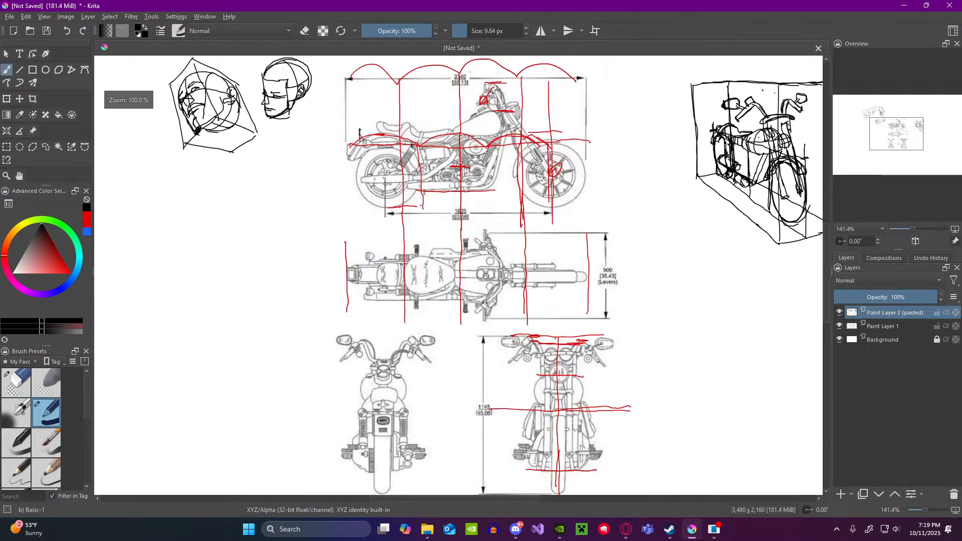
pyautogui.scroll(1, 487, 276)
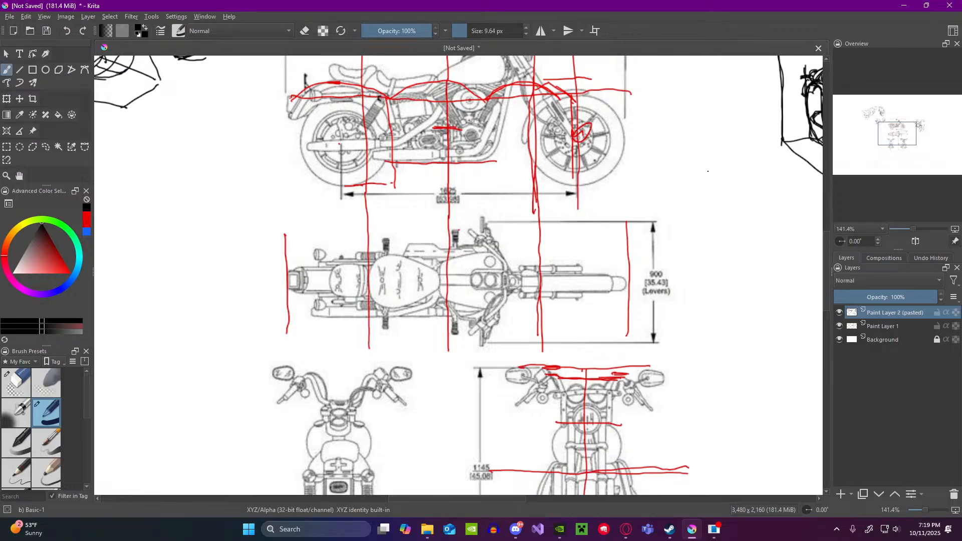
pyautogui.moveTo(688, 182)
pyautogui.mouseDown()
pyautogui.moveTo(721, 168)
pyautogui.moveTo(747, 186)
pyautogui.moveTo(725, 193)
pyautogui.moveTo(723, 177)
pyautogui.mouseUp()
pyautogui.moveTo(708, 143)
pyautogui.mouseDown()
pyautogui.moveTo(707, 166)
pyautogui.moveTo(723, 129)
pyautogui.mouseUp()
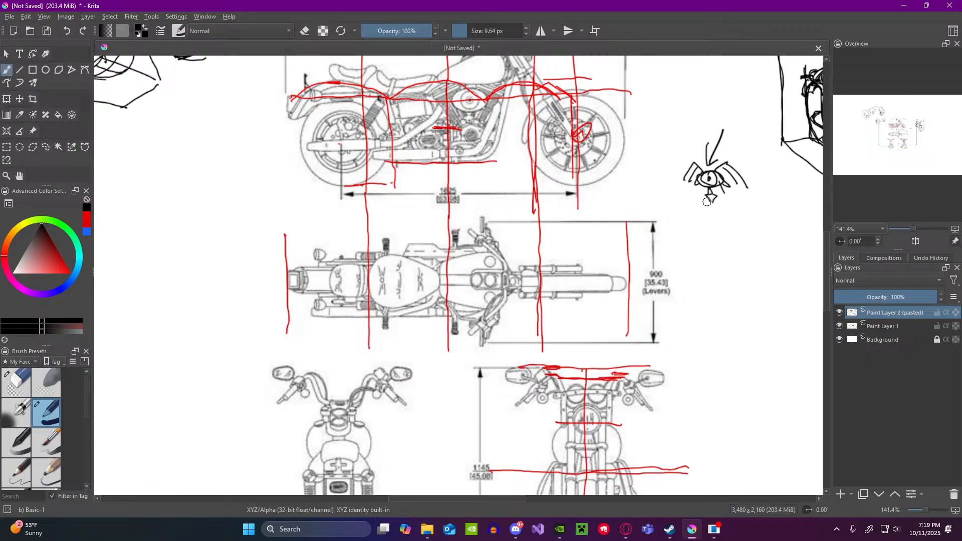
pyautogui.moveTo(707, 202)
pyautogui.mouseDown()
pyautogui.moveTo(708, 211)
pyautogui.moveTo(720, 205)
pyautogui.mouseUp()
pyautogui.moveTo(689, 150); pyautogui.dragTo(745, 221)
pyautogui.moveTo(730, 160); pyautogui.dragTo(701, 219)
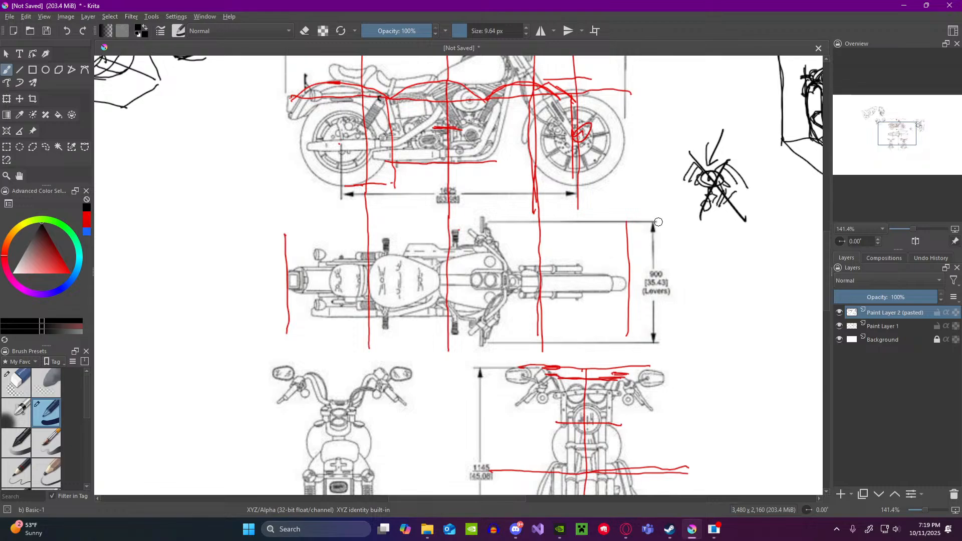
# Step: Undo all strokes of the crossed-out eye diagram beside the reference views
pyautogui.hotkey('ctrl', 'z')
pyautogui.hotkey('ctrl', 'z')
pyautogui.hotkey('ctrl', 'z')
pyautogui.hotkey('ctrl', 'z')
pyautogui.hotkey('ctrl', 'z')
pyautogui.hotkey('ctrl', 'z')
pyautogui.hotkey('ctrl', 'z')
pyautogui.hotkey('ctrl', 'z')
pyautogui.hotkey('ctrl', 'z')
pyautogui.hotkey('ctrl', 'z')
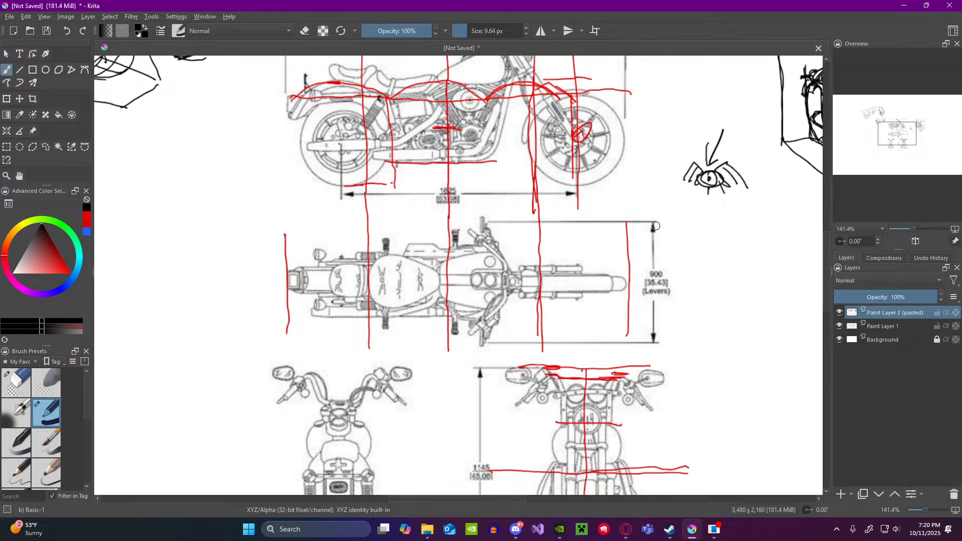
pyautogui.hotkey('ctrl', 'z')
pyautogui.hotkey('ctrl', 'z')
pyautogui.hotkey('ctrl', 'z')
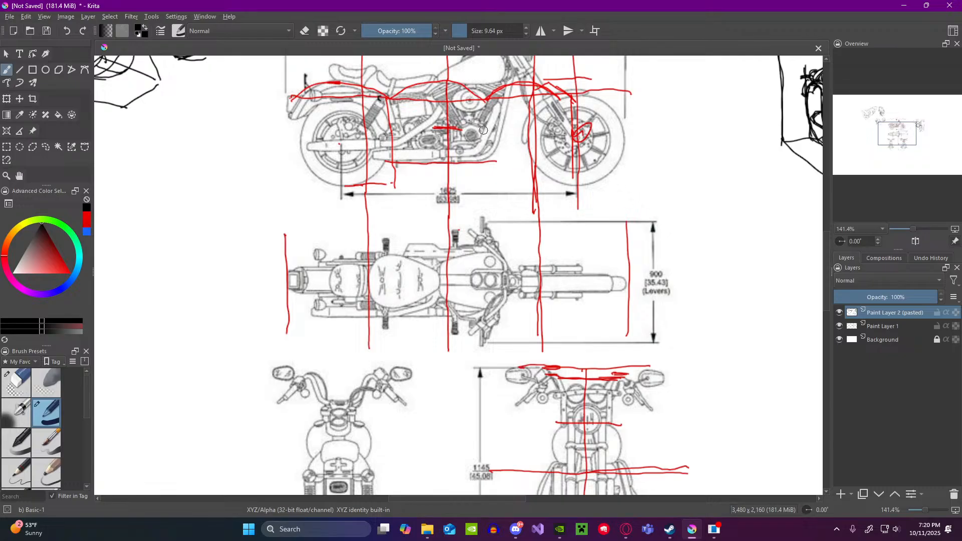
# Step: Loop a black outline around the engine area in the side-view reference and undo it
pyautogui.moveTo(469, 84)
pyautogui.mouseDown()
pyautogui.moveTo(423, 128)
pyautogui.moveTo(474, 134)
pyautogui.mouseUp()
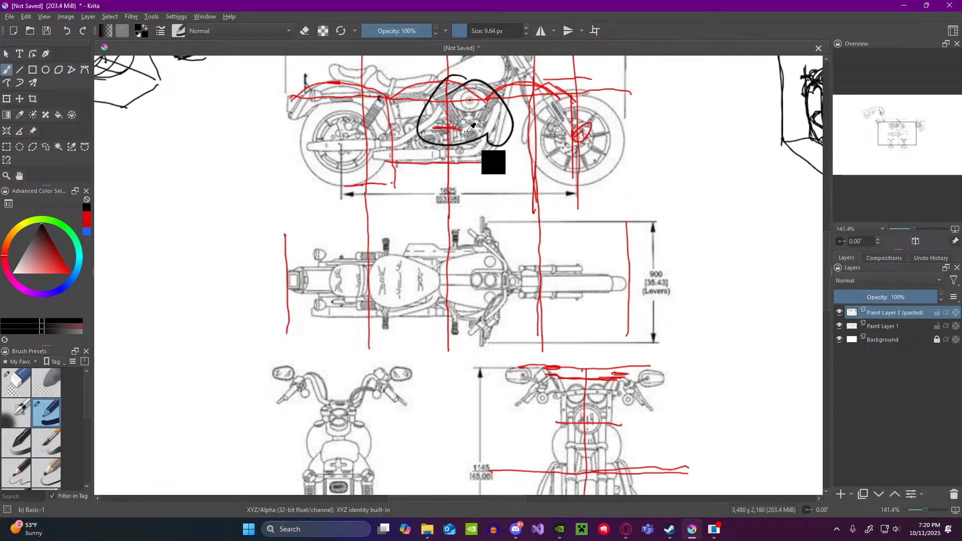
pyautogui.hotkey('ctrl', 'z')
# Step: Sketch a rounded shoulder muscle with inner fibre lines in the blank area between the reference views and the boxed motorcycle
pyautogui.scroll(-2, 471, 144)
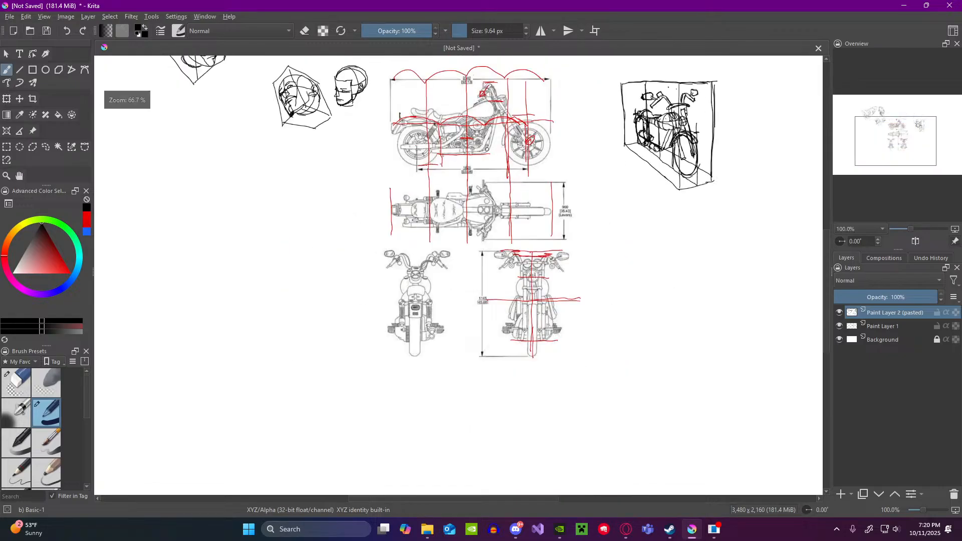
pyautogui.scroll(-2, 498, 146)
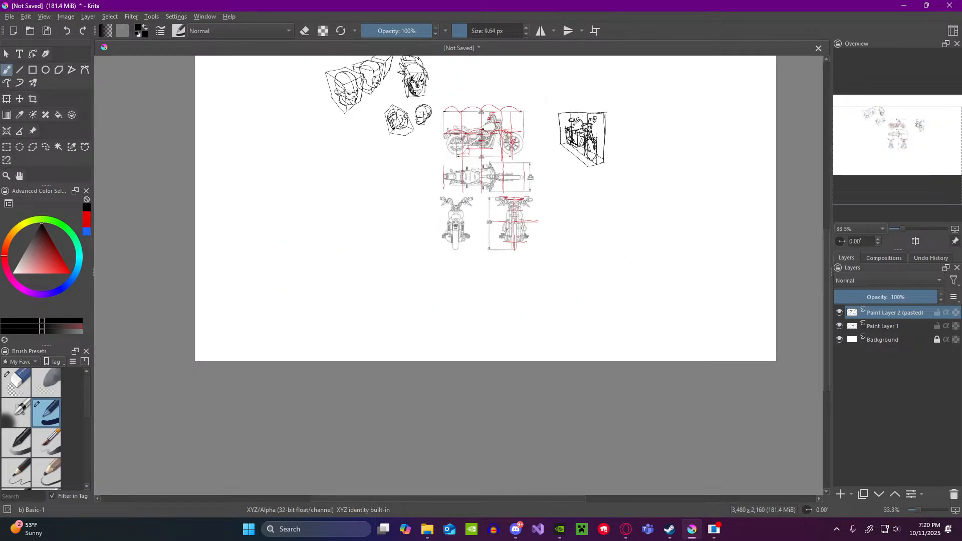
pyautogui.scroll(1, 479, 119)
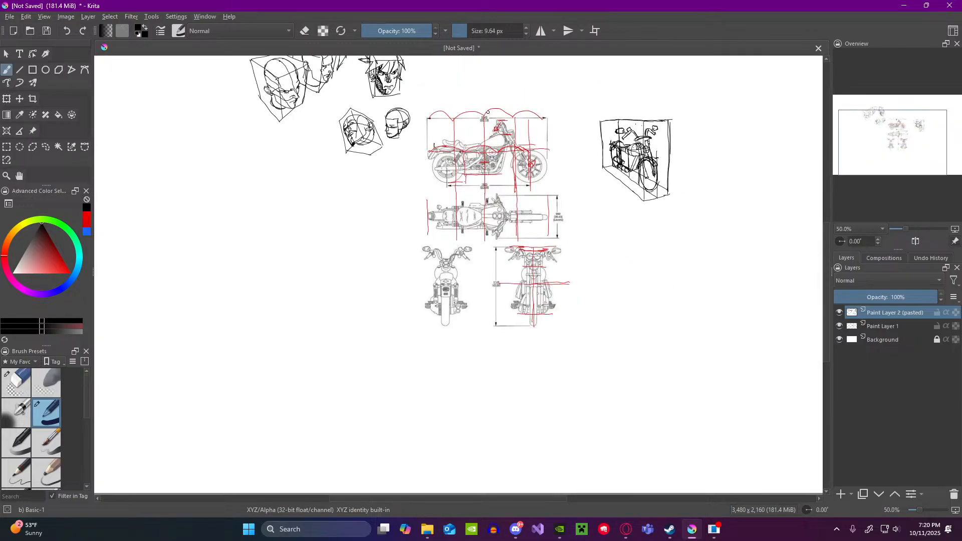
pyautogui.scroll(1, 584, 152)
pyautogui.scroll(2, 581, 150)
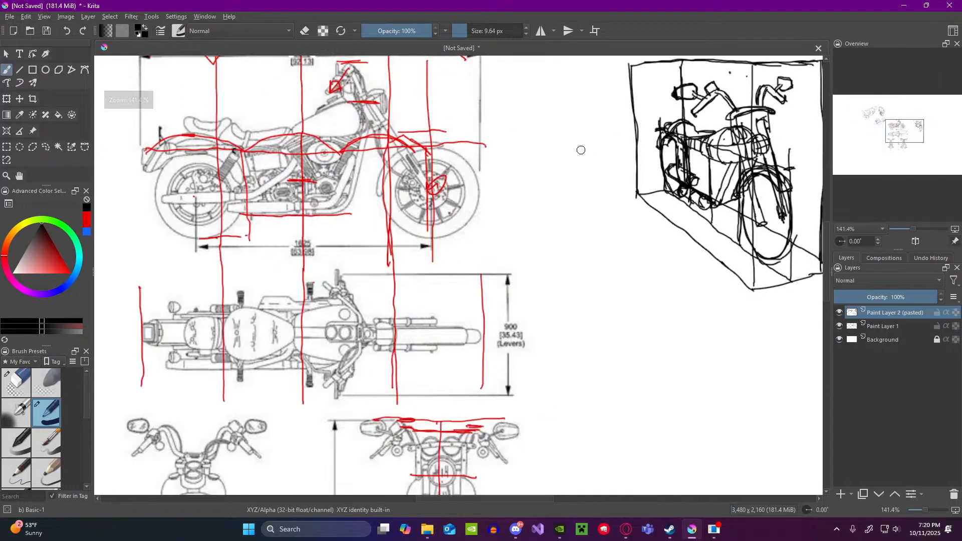
pyautogui.moveTo(548, 210); pyautogui.dragTo(550, 250)
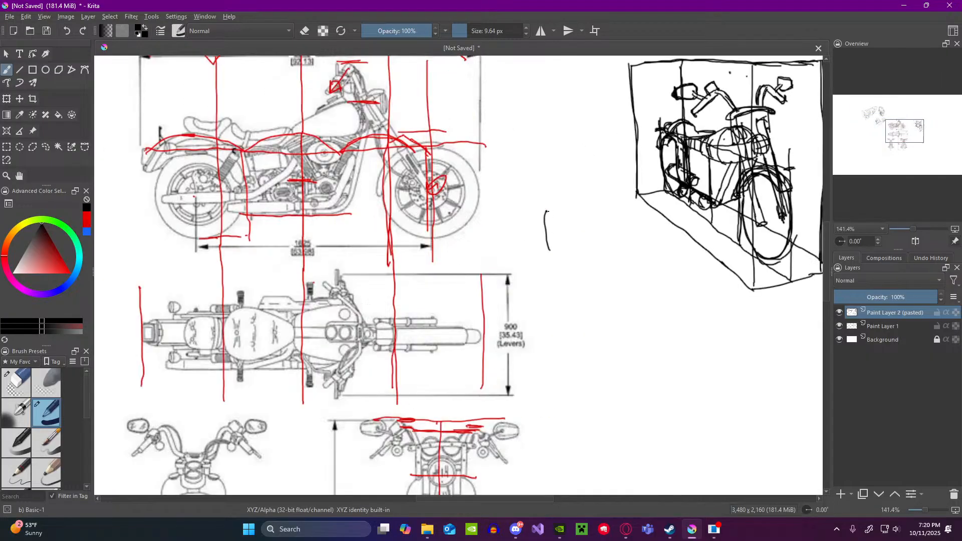
pyautogui.moveTo(566, 216); pyautogui.dragTo(558, 262)
pyautogui.moveTo(578, 220)
pyautogui.mouseDown()
pyautogui.moveTo(566, 259)
pyautogui.moveTo(552, 232)
pyautogui.moveTo(562, 230)
pyautogui.moveTo(552, 234)
pyautogui.moveTo(561, 260)
pyautogui.mouseUp()
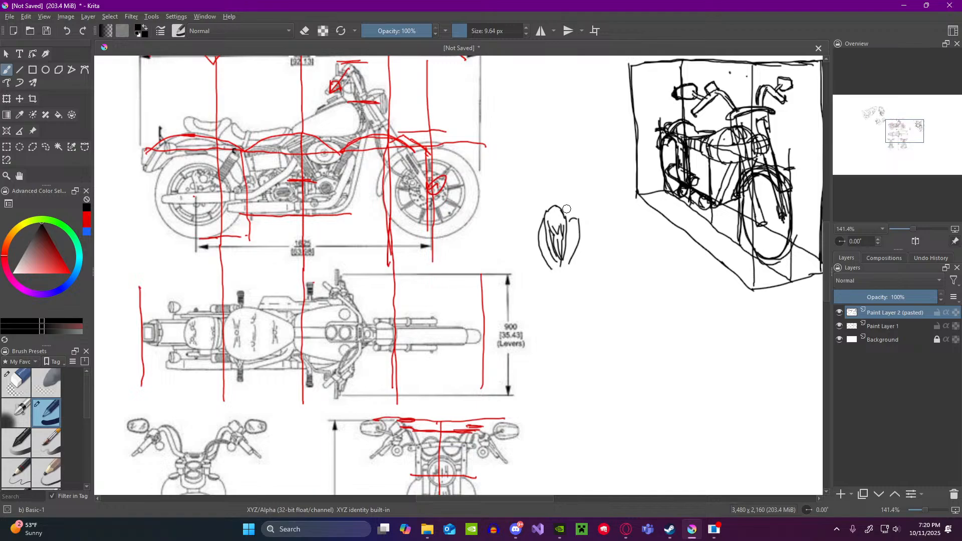
pyautogui.moveTo(564, 210); pyautogui.dragTo(567, 258)
pyautogui.moveTo(572, 217)
pyautogui.mouseDown()
pyautogui.moveTo(558, 280)
pyautogui.moveTo(541, 253)
pyautogui.moveTo(554, 315)
pyautogui.mouseUp()
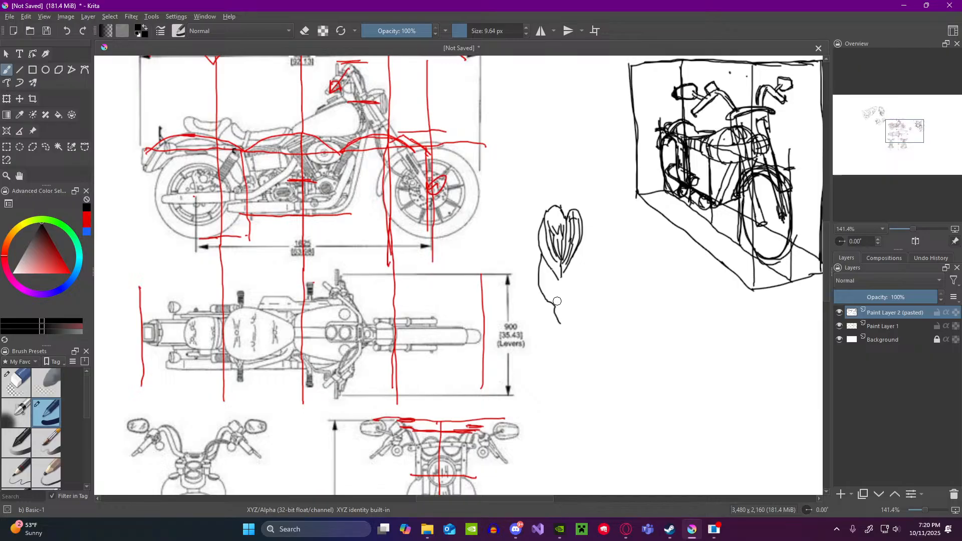
# Step: Continue the muscle sketch downward with the outlines of an arm and mark an X beside it
pyautogui.moveTo(562, 275); pyautogui.dragTo(566, 335)
pyautogui.moveTo(541, 292); pyautogui.dragTo(557, 352)
pyautogui.moveTo(549, 311); pyautogui.dragTo(559, 346)
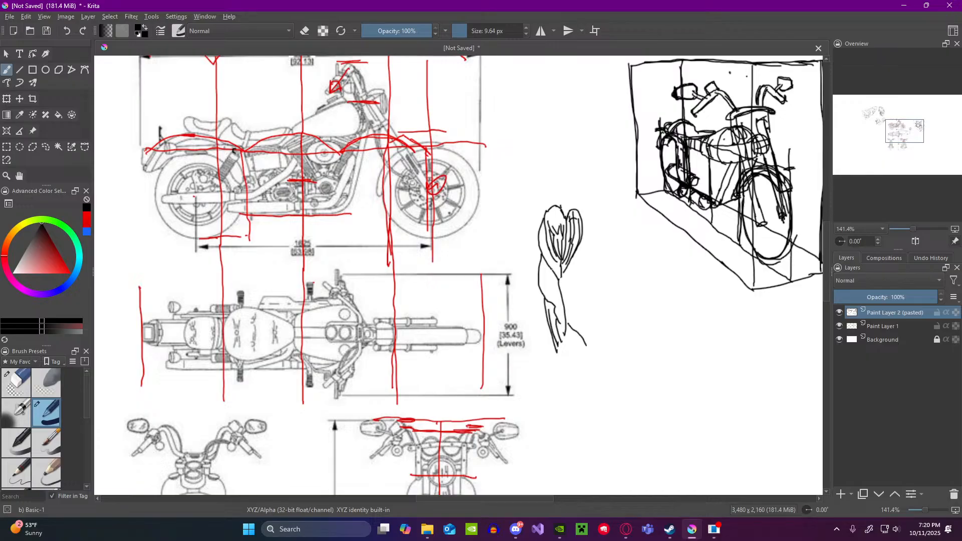
pyautogui.moveTo(595, 357); pyautogui.dragTo(600, 366)
pyautogui.moveTo(565, 339); pyautogui.dragTo(600, 375)
pyautogui.moveTo(578, 263)
pyautogui.mouseDown()
pyautogui.moveTo(576, 321)
pyautogui.moveTo(598, 284)
pyautogui.moveTo(584, 288)
pyautogui.mouseUp()
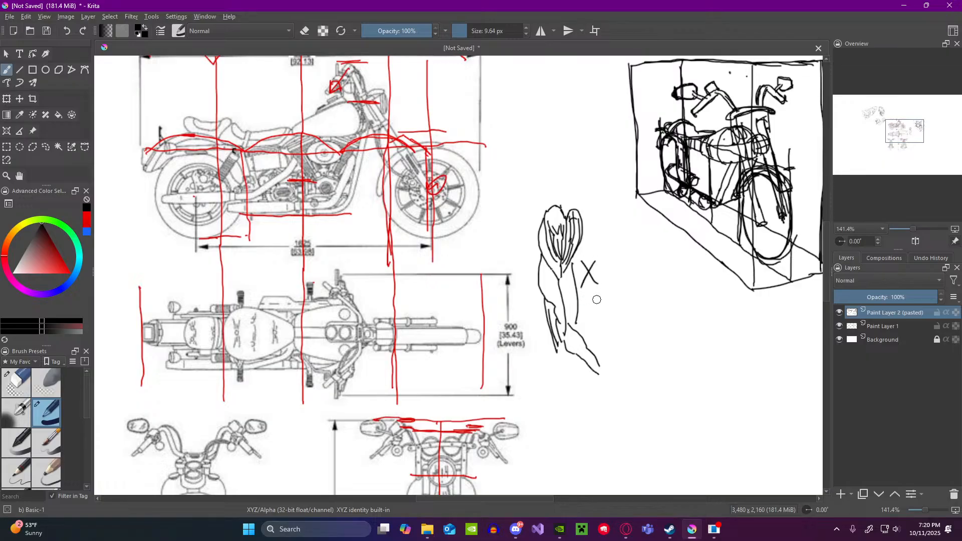
# Step: Draw a slanted cylinder below the boxed motorcycle and build muscle-like curved bands and side contours onto it
pyautogui.moveTo(644, 281)
pyautogui.mouseDown()
pyautogui.moveTo(664, 277)
pyautogui.moveTo(645, 277)
pyautogui.moveTo(655, 331)
pyautogui.moveTo(674, 325)
pyautogui.mouseUp()
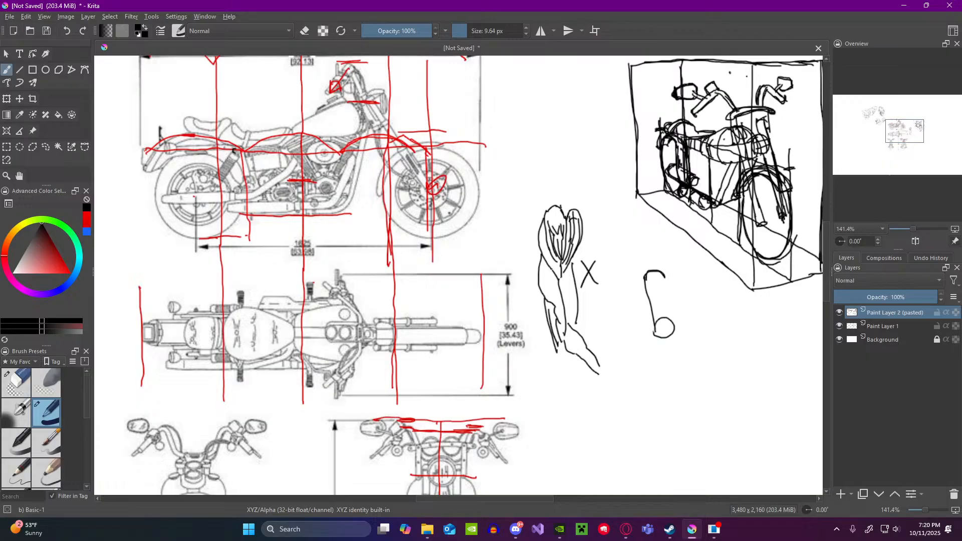
pyautogui.moveTo(664, 275); pyautogui.dragTo(674, 325)
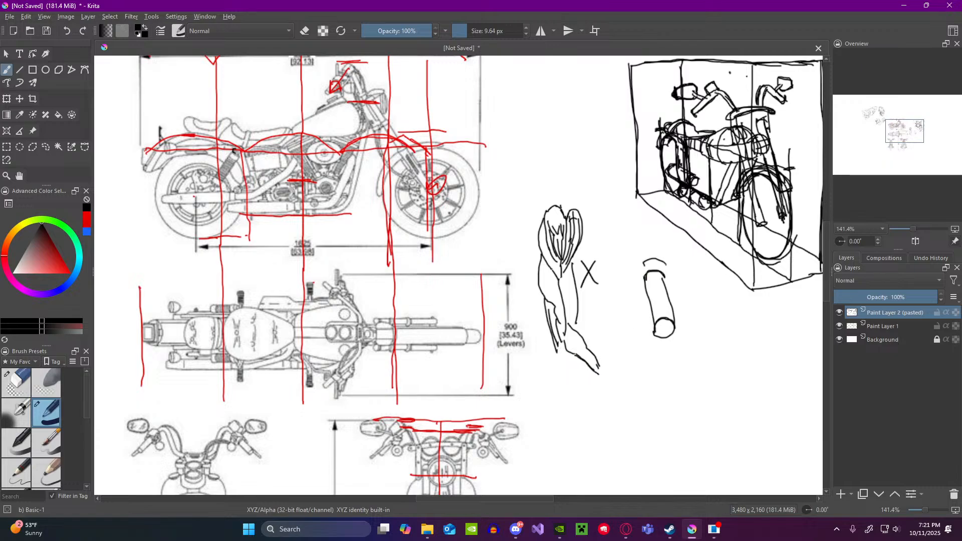
pyautogui.moveTo(667, 265); pyautogui.dragTo(644, 263)
pyautogui.moveTo(648, 282)
pyautogui.mouseDown()
pyautogui.moveTo(666, 283)
pyautogui.moveTo(668, 271)
pyautogui.mouseUp()
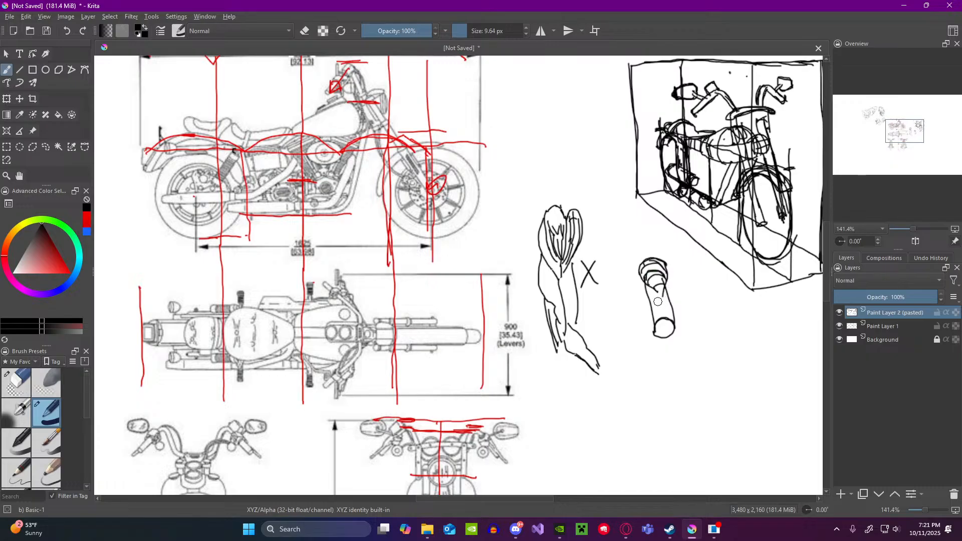
pyautogui.moveTo(647, 288); pyautogui.dragTo(652, 316)
pyautogui.moveTo(647, 301)
pyautogui.mouseDown()
pyautogui.moveTo(665, 289)
pyautogui.moveTo(675, 321)
pyautogui.mouseUp()
pyautogui.moveTo(661, 298); pyautogui.dragTo(683, 329)
pyautogui.scroll(-2, 668, 322)
pyautogui.scroll(1, 742, 299)
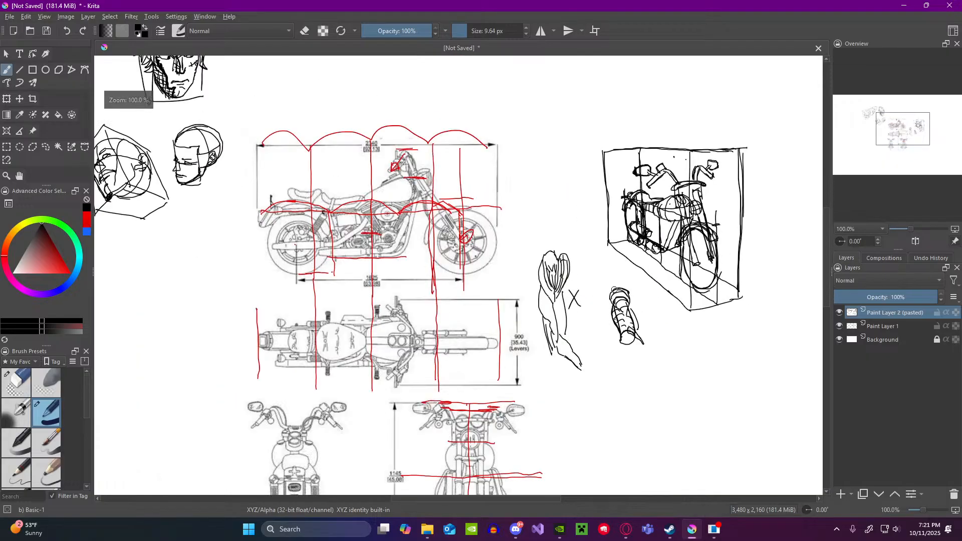
pyautogui.scroll(1, 627, 300)
pyautogui.scroll(-3, 637, 310)
pyautogui.scroll(3, 646, 321)
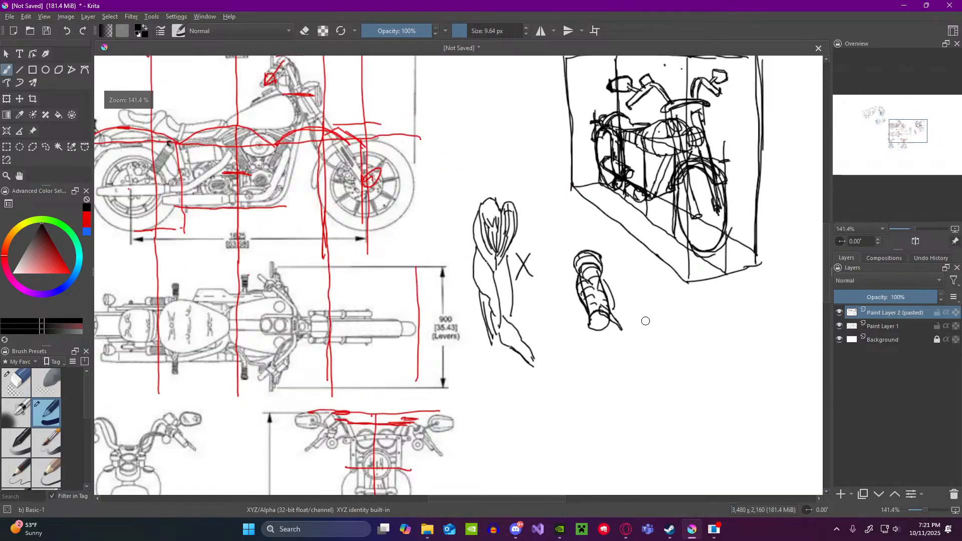
pyautogui.scroll(1, 642, 321)
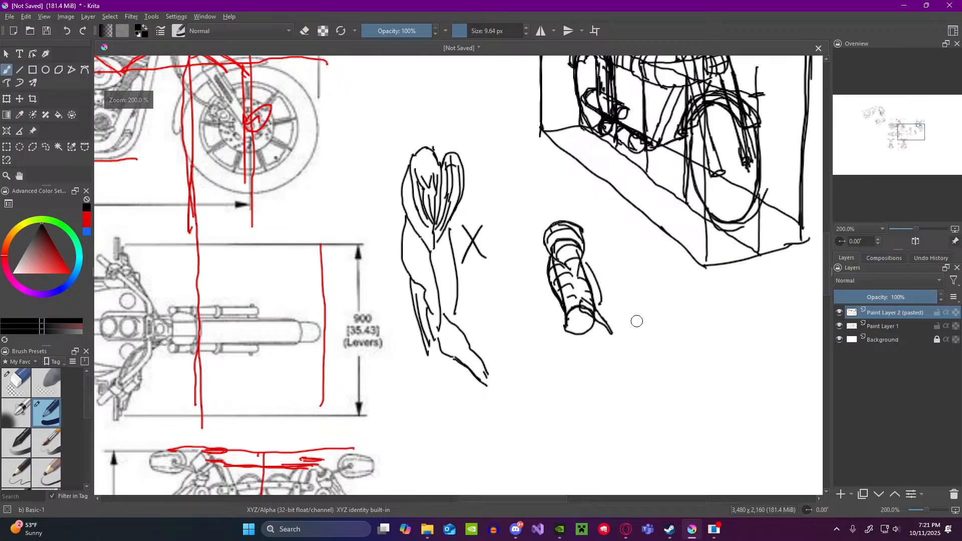
pyautogui.scroll(-4, 551, 313)
pyautogui.scroll(1, 652, 299)
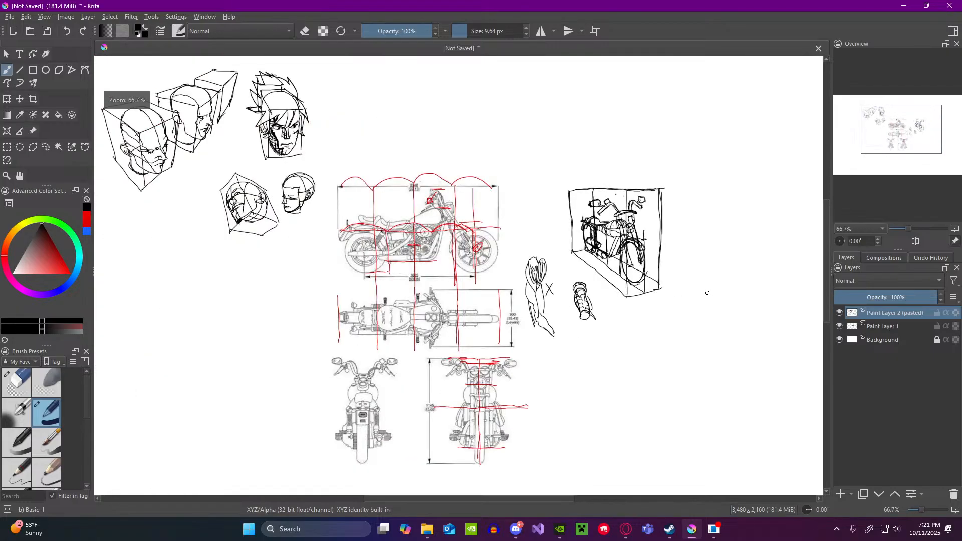
pyautogui.scroll(-2, 707, 288)
pyautogui.scroll(1, 722, 265)
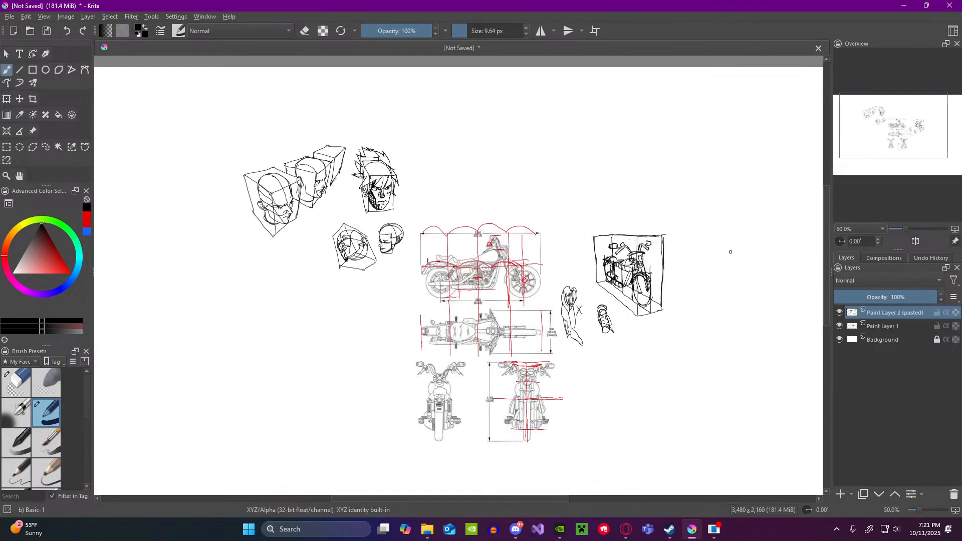
# Step: Sketch a collarbone-like horizontal bone with a long narrow form hanging from it in the blank area beyond the boxed motorcycle
pyautogui.scroll(3, 747, 254)
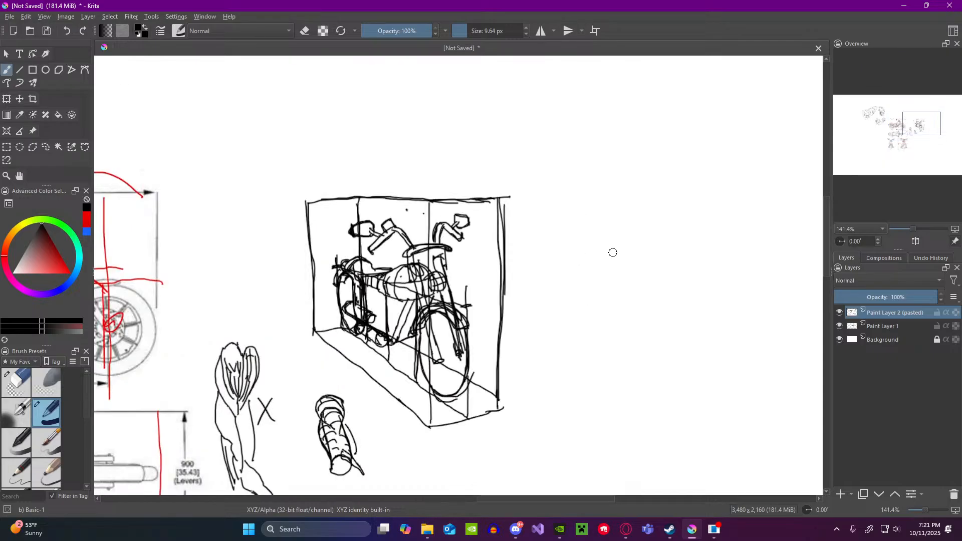
pyautogui.moveTo(617, 253)
pyautogui.mouseDown()
pyautogui.moveTo(644, 251)
pyautogui.moveTo(636, 254)
pyautogui.moveTo(662, 270)
pyautogui.mouseUp()
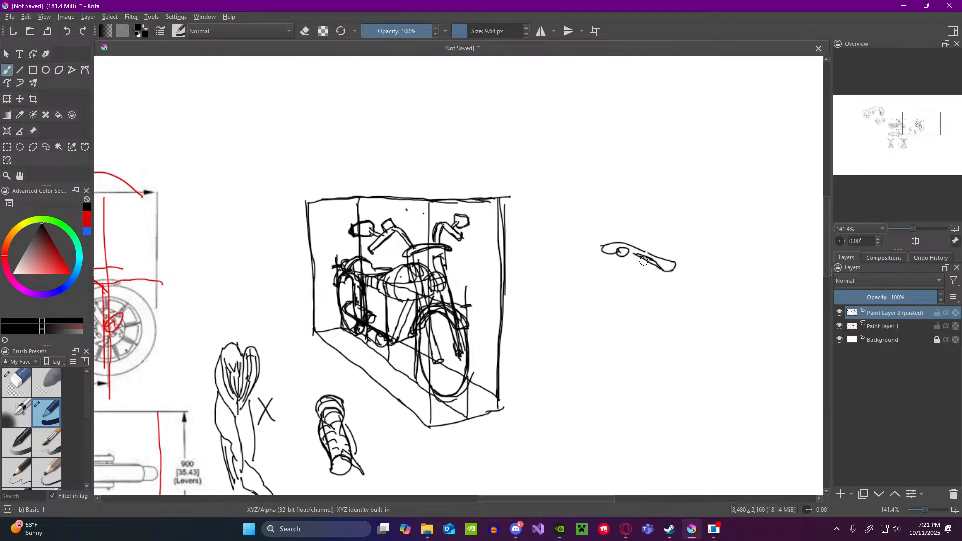
pyautogui.moveTo(619, 255)
pyautogui.mouseDown()
pyautogui.moveTo(619, 317)
pyautogui.moveTo(610, 289)
pyautogui.moveTo(597, 352)
pyautogui.mouseUp()
pyautogui.moveTo(620, 316); pyautogui.dragTo(597, 383)
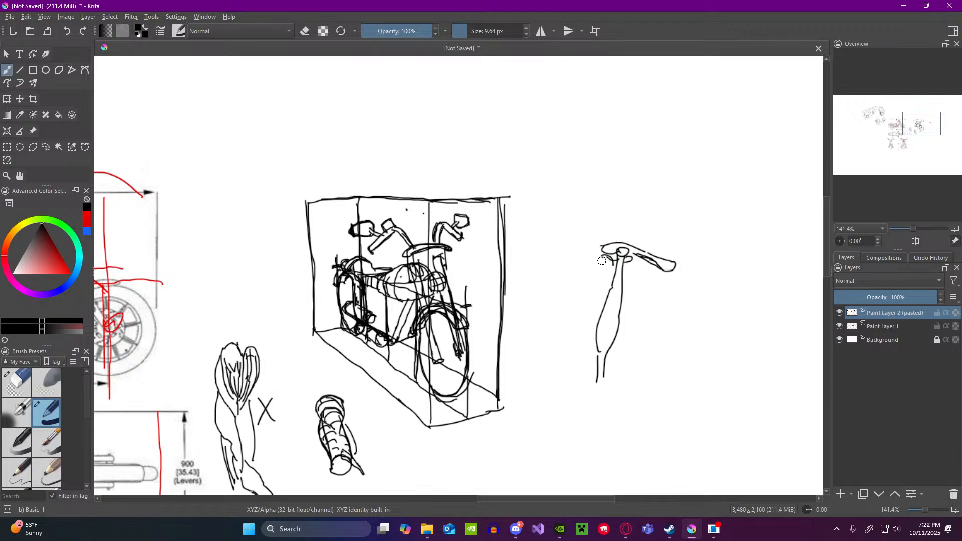
# Step: Draw a long upper-arm bone with a rounded head and knobbed lower end beside the narrow form, and refine their overlapping edges
pyautogui.moveTo(601, 257)
pyautogui.mouseDown()
pyautogui.moveTo(609, 275)
pyautogui.moveTo(597, 264)
pyautogui.moveTo(590, 276)
pyautogui.moveTo(590, 364)
pyautogui.moveTo(575, 411)
pyautogui.moveTo(589, 417)
pyautogui.moveTo(606, 407)
pyautogui.mouseUp()
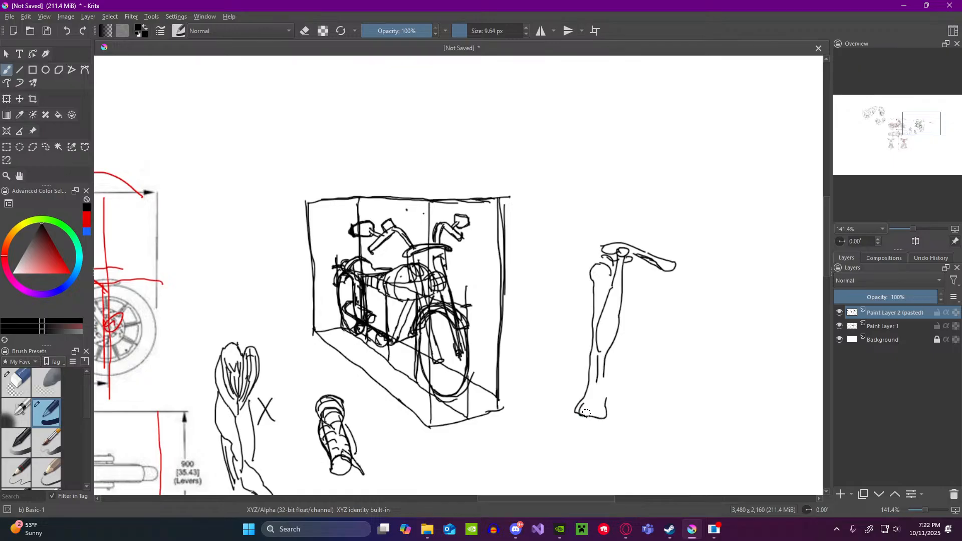
pyautogui.moveTo(601, 417)
pyautogui.mouseDown()
pyautogui.moveTo(596, 380)
pyautogui.moveTo(599, 425)
pyautogui.mouseUp()
pyautogui.moveTo(604, 377); pyautogui.dragTo(605, 424)
pyautogui.moveTo(595, 334); pyautogui.dragTo(600, 377)
pyautogui.moveTo(613, 348); pyautogui.dragTo(608, 417)
pyautogui.moveTo(603, 311)
pyautogui.mouseDown()
pyautogui.moveTo(605, 264)
pyautogui.moveTo(608, 291)
pyautogui.mouseUp()
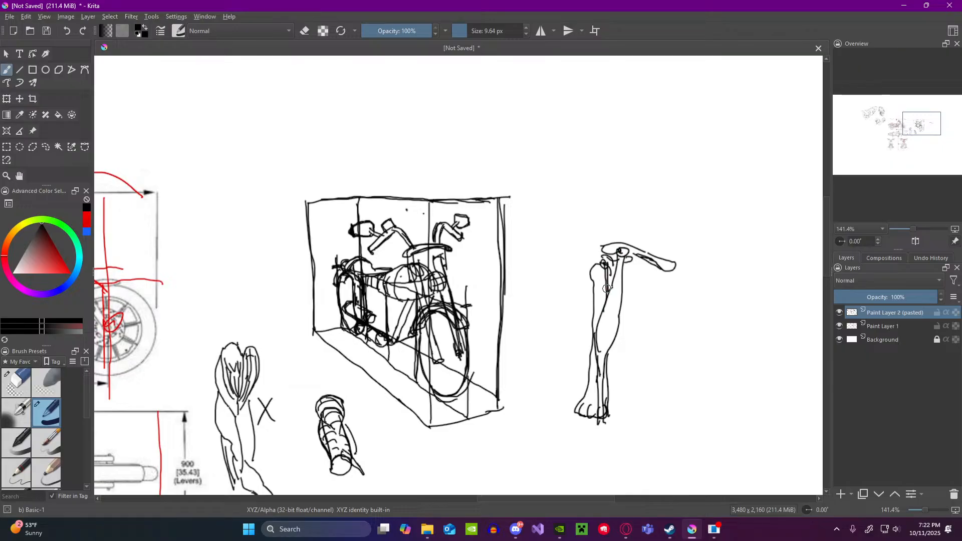
# Step: Add short curved lines across the narrow form beneath the collarbone
pyautogui.moveTo(606, 307); pyautogui.dragTo(620, 313)
pyautogui.moveTo(603, 325); pyautogui.dragTo(618, 329)
pyautogui.moveTo(595, 347); pyautogui.dragTo(607, 352)
# Step: Draw muscle contours along the outer side of the upper-arm bone and mark its rounded head
pyautogui.moveTo(591, 280); pyautogui.dragTo(587, 301)
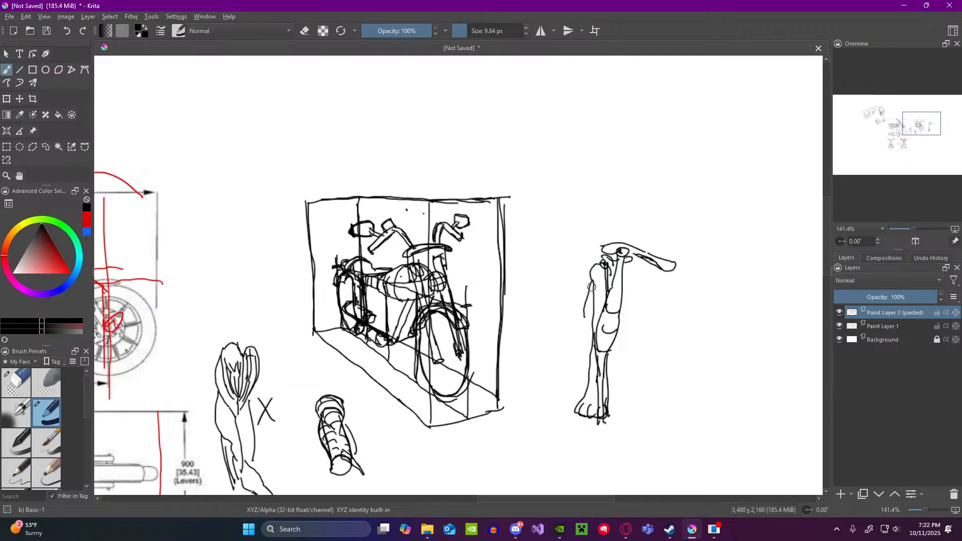
pyautogui.moveTo(584, 313); pyautogui.dragTo(576, 372)
pyautogui.moveTo(597, 271); pyautogui.dragTo(617, 274)
pyautogui.moveTo(581, 331); pyautogui.dragTo(583, 397)
pyautogui.moveTo(586, 335)
pyautogui.mouseDown()
pyautogui.moveTo(603, 324)
pyautogui.moveTo(596, 383)
pyautogui.mouseUp()
pyautogui.moveTo(586, 337); pyautogui.dragTo(587, 385)
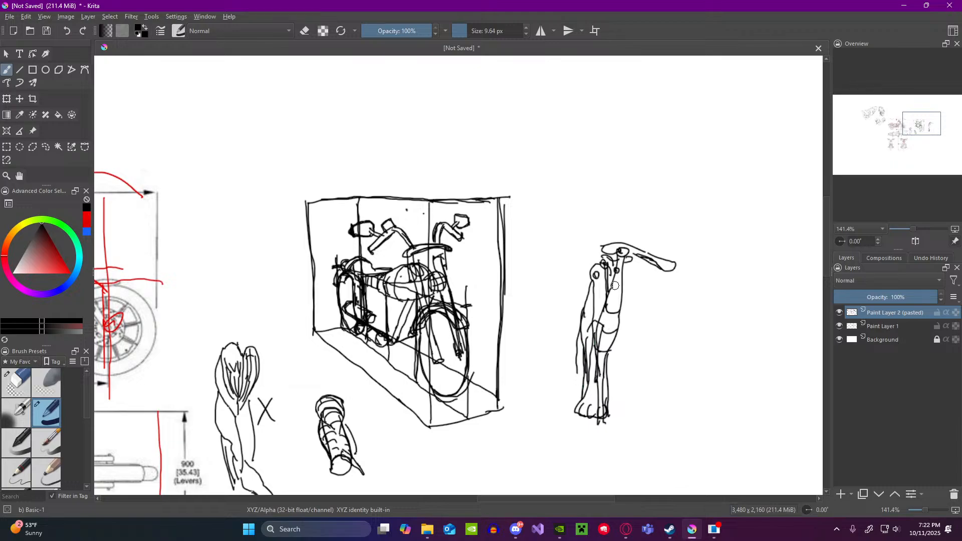
# Step: Outline the shoulder muscle over the bone head and fill the gap between the two long forms with dark strokes
pyautogui.moveTo(606, 244)
pyautogui.mouseDown()
pyautogui.moveTo(585, 284)
pyautogui.moveTo(597, 317)
pyautogui.moveTo(614, 283)
pyautogui.moveTo(599, 310)
pyautogui.mouseUp()
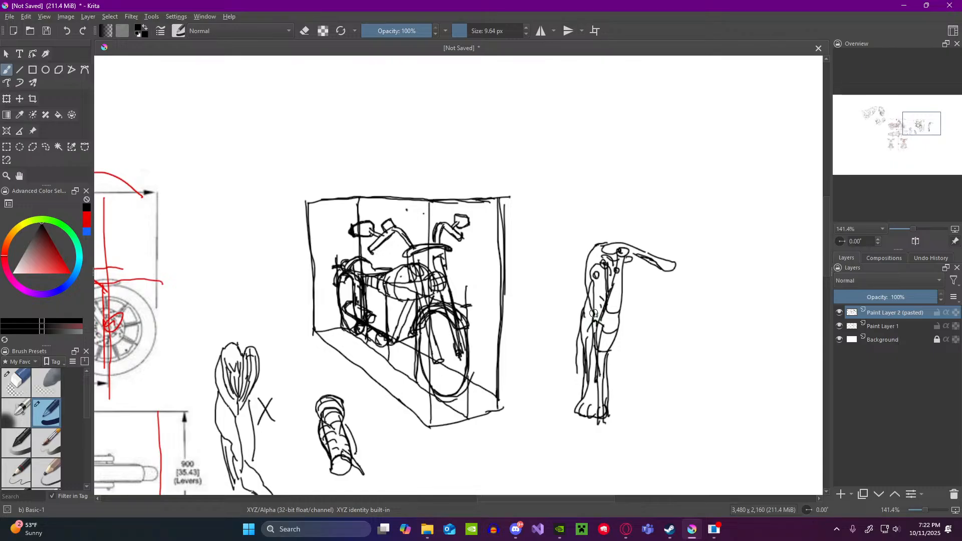
pyautogui.moveTo(594, 293); pyautogui.dragTo(605, 293)
pyautogui.moveTo(600, 294); pyautogui.dragTo(601, 331)
pyautogui.moveTo(597, 290); pyautogui.dragTo(595, 341)
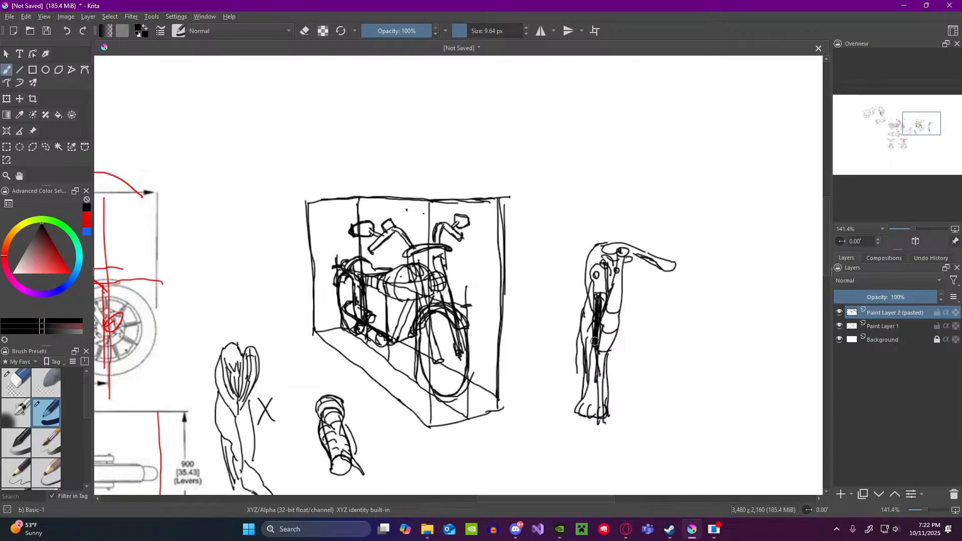
# Step: Undo the dark strokes that fill the gap between the two long forms of the arm
pyautogui.hotkey('ctrl', 'z')
pyautogui.hotkey('ctrl', 'z')
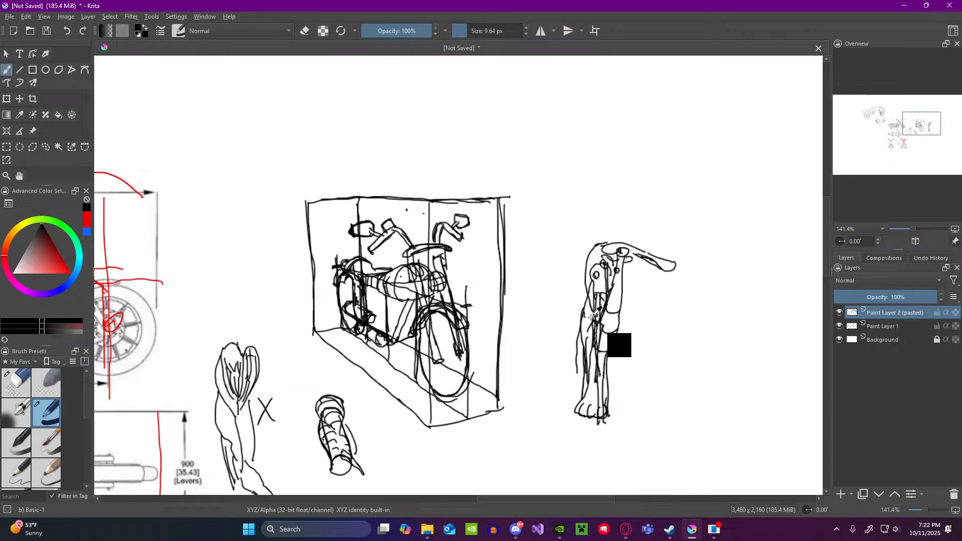
pyautogui.hotkey('ctrl', 'z')
pyautogui.hotkey('ctrl', 'z')
pyautogui.hotkey('ctrl', 'z')
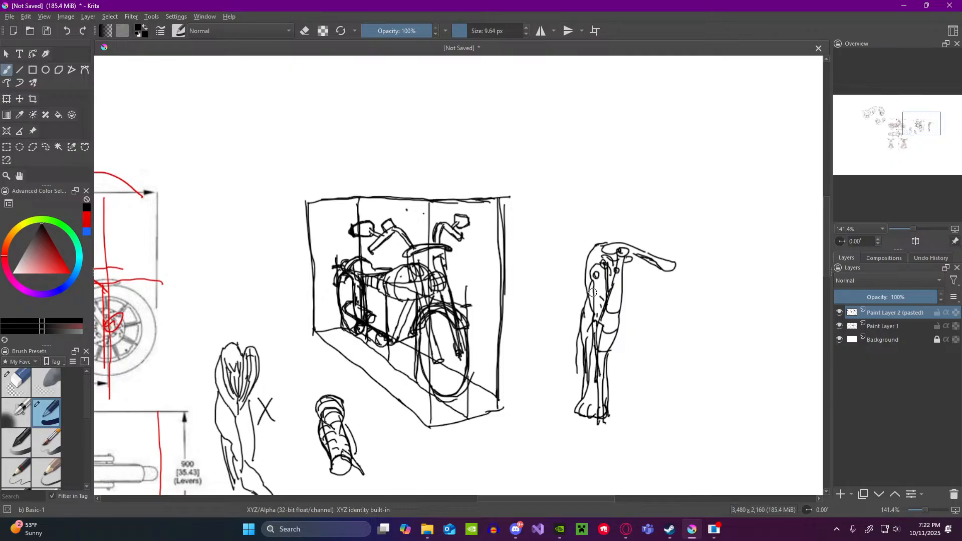
# Step: Add short curved contours beneath the collarbone and across the shoulder end of the upper-arm bone
pyautogui.moveTo(598, 259); pyautogui.dragTo(612, 262)
pyautogui.moveTo(589, 277)
pyautogui.mouseDown()
pyautogui.moveTo(605, 276)
pyautogui.moveTo(606, 295)
pyautogui.mouseUp()
pyautogui.scroll(-2, 618, 296)
pyautogui.scroll(2, 613, 281)
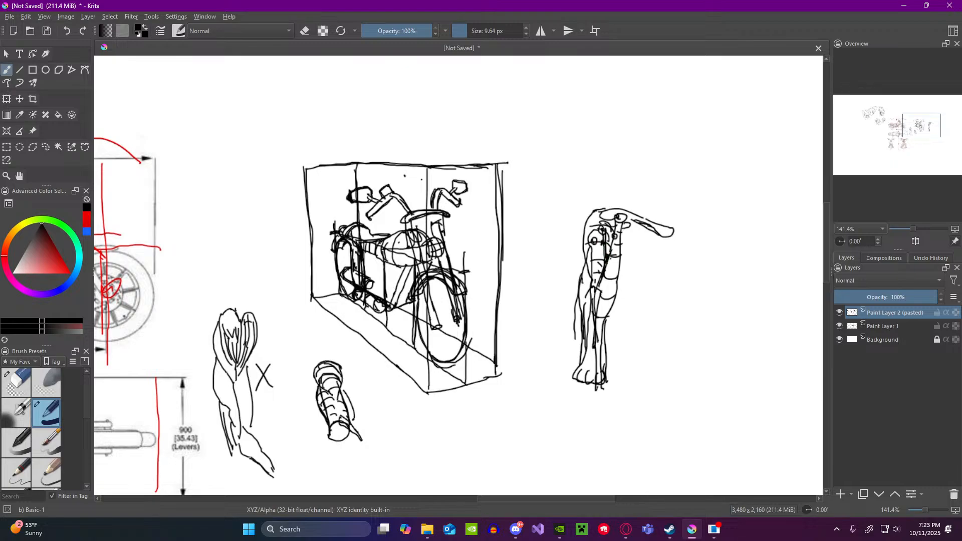
# Step: Draw a fan-shaped chest muscle extending sideways from the upper arm, with fibre lines radiating from its attachment point
pyautogui.moveTo(609, 256)
pyautogui.mouseDown()
pyautogui.moveTo(655, 256)
pyautogui.moveTo(649, 288)
pyautogui.moveTo(676, 289)
pyautogui.mouseUp()
pyautogui.moveTo(678, 244); pyautogui.dragTo(677, 289)
pyautogui.moveTo(651, 256); pyautogui.dragTo(677, 258)
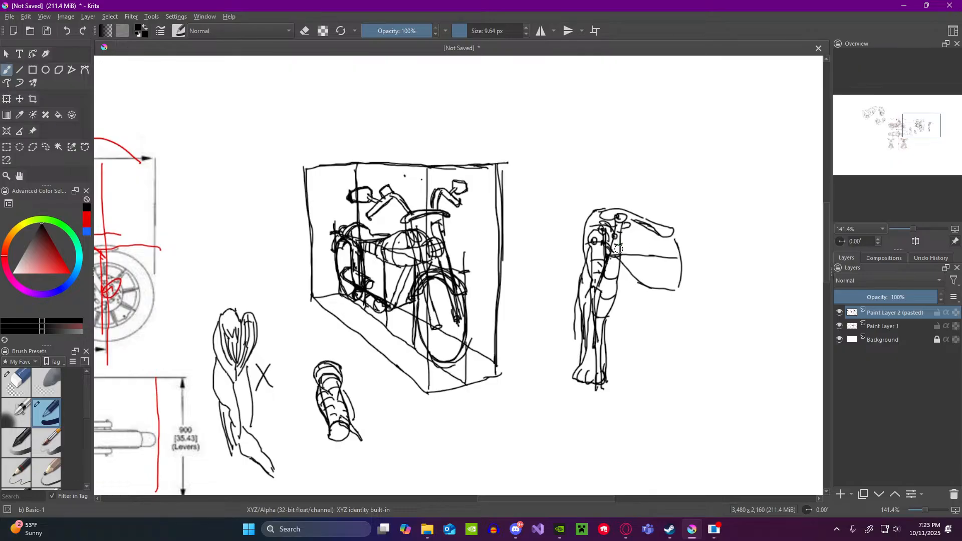
pyautogui.moveTo(610, 255)
pyautogui.mouseDown()
pyautogui.moveTo(654, 230)
pyautogui.moveTo(680, 254)
pyautogui.moveTo(671, 284)
pyautogui.moveTo(678, 258)
pyautogui.mouseUp()
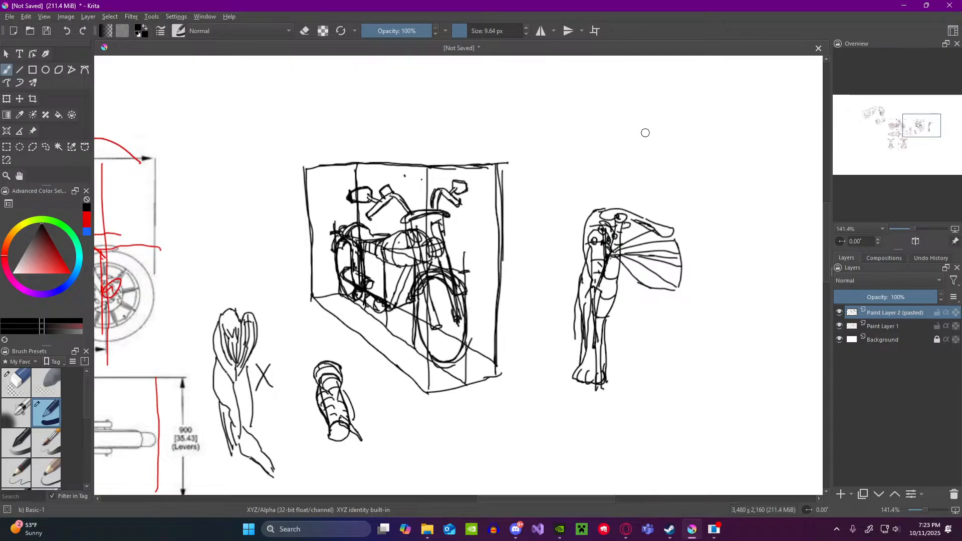
# Step: Sketch a separate muscle diagram above the arm, with curved bulging forms tied to two marked attachment points joined by a line
pyautogui.moveTo(646, 134)
pyautogui.mouseDown()
pyautogui.moveTo(617, 172)
pyautogui.moveTo(669, 162)
pyautogui.mouseUp()
pyautogui.moveTo(613, 142); pyautogui.dragTo(683, 180)
pyautogui.moveTo(646, 133); pyautogui.dragTo(679, 161)
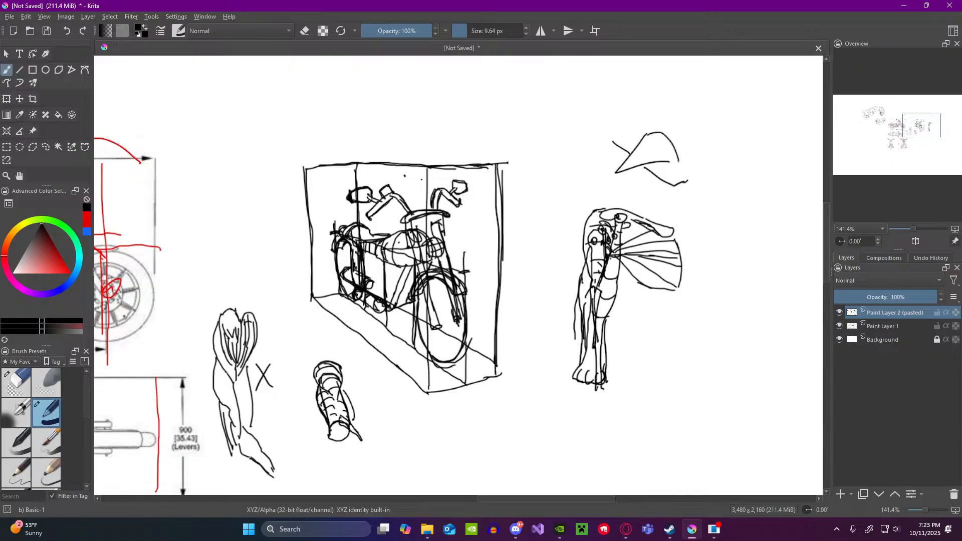
pyautogui.moveTo(613, 142)
pyautogui.mouseDown()
pyautogui.moveTo(636, 140)
pyautogui.moveTo(616, 146)
pyautogui.moveTo(616, 174)
pyautogui.mouseUp()
# Step: Draw a slanted leaf-shaped muscle beside the attachment diagram and fill it with lengthwise fibre lines
pyautogui.moveTo(741, 154); pyautogui.dragTo(707, 115)
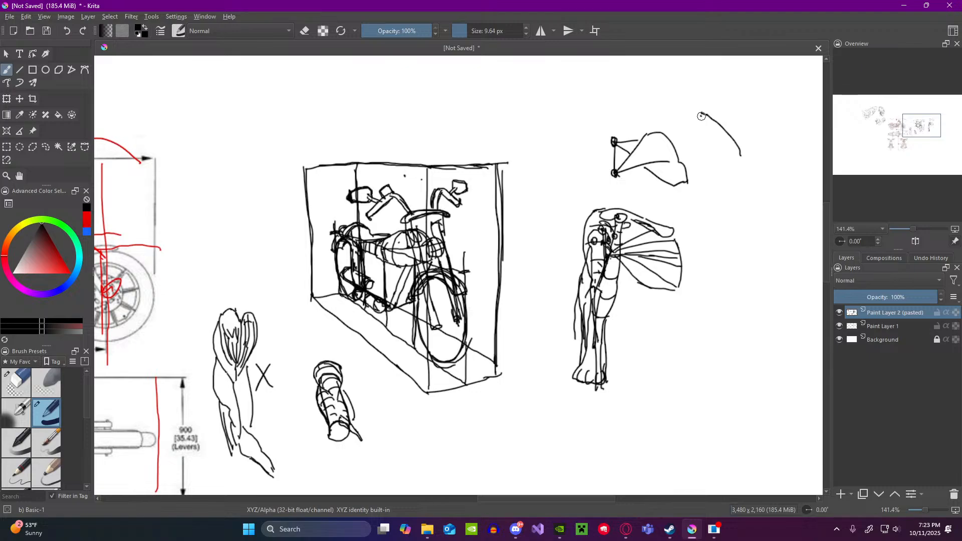
pyautogui.moveTo(701, 135); pyautogui.dragTo(713, 161)
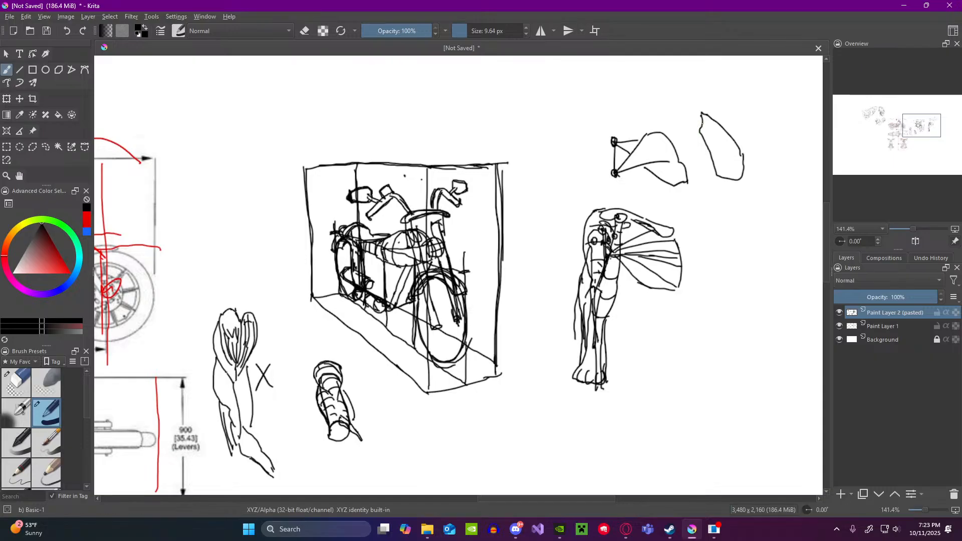
pyautogui.moveTo(734, 159)
pyautogui.mouseDown()
pyautogui.moveTo(744, 169)
pyautogui.moveTo(713, 153)
pyautogui.moveTo(737, 179)
pyautogui.mouseUp()
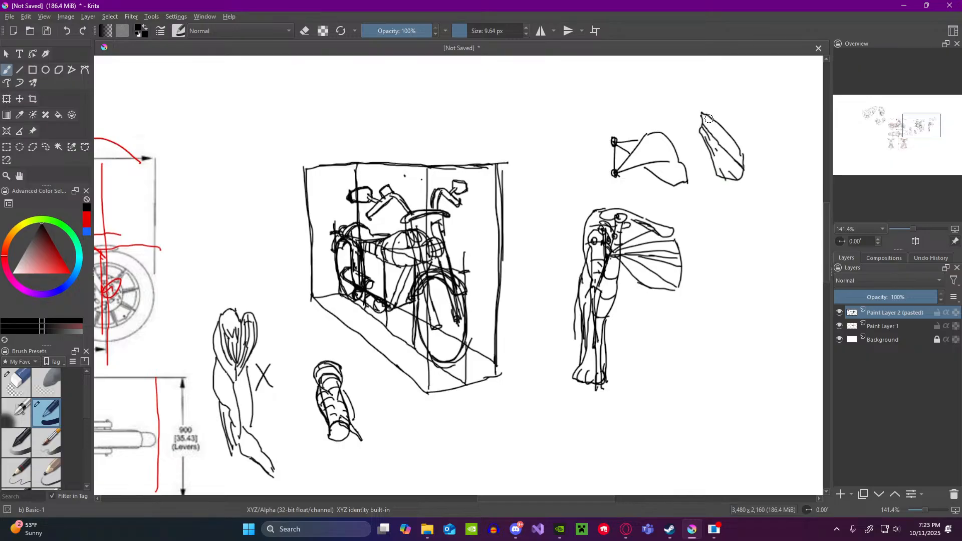
pyautogui.moveTo(727, 140); pyautogui.dragTo(743, 162)
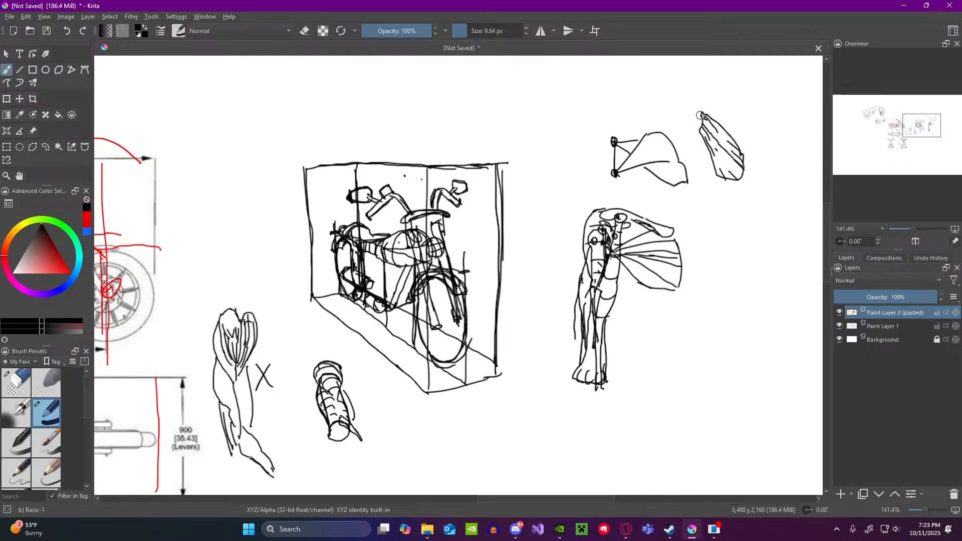
# Step: Draw a long bone along the leaf-shaped muscle's inner edge, with a second muscle lobe and overlapping strokes at its lower end
pyautogui.moveTo(701, 115)
pyautogui.mouseDown()
pyautogui.moveTo(694, 78)
pyautogui.moveTo(693, 124)
pyautogui.mouseUp()
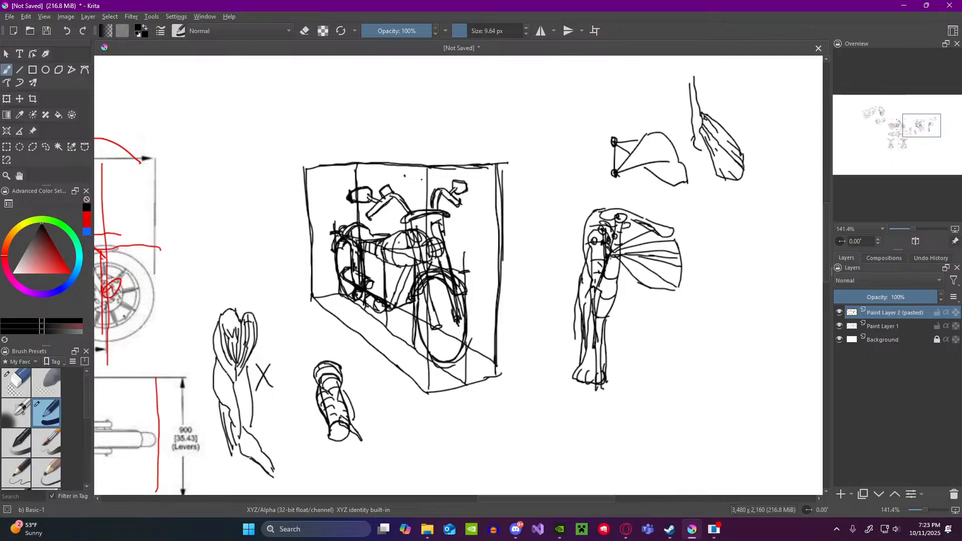
pyautogui.moveTo(692, 149)
pyautogui.mouseDown()
pyautogui.moveTo(700, 178)
pyautogui.moveTo(712, 169)
pyautogui.mouseUp()
pyautogui.moveTo(700, 133); pyautogui.dragTo(691, 183)
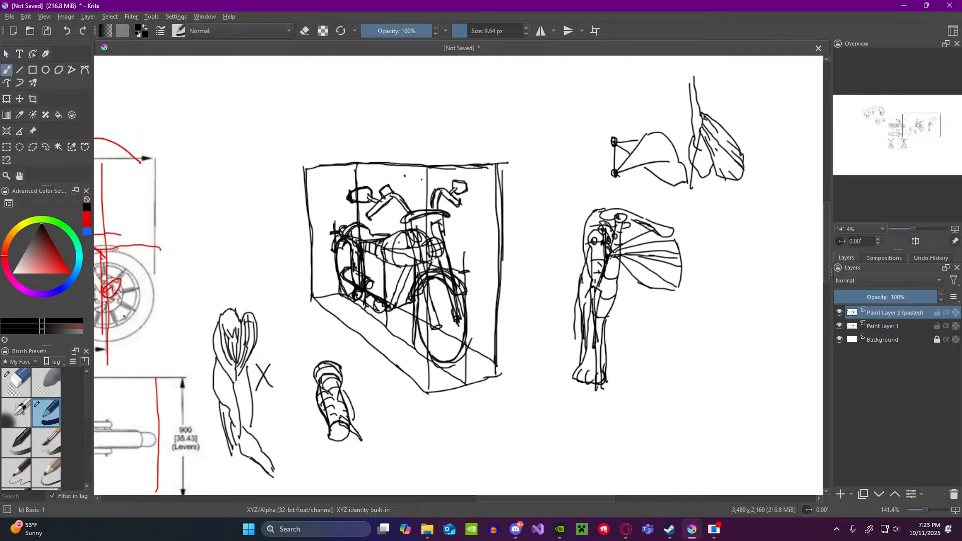
pyautogui.moveTo(694, 138); pyautogui.dragTo(691, 187)
pyautogui.moveTo(691, 186); pyautogui.dragTo(707, 201)
pyautogui.moveTo(698, 169); pyautogui.dragTo(708, 202)
pyautogui.moveTo(698, 159); pyautogui.dragTo(709, 200)
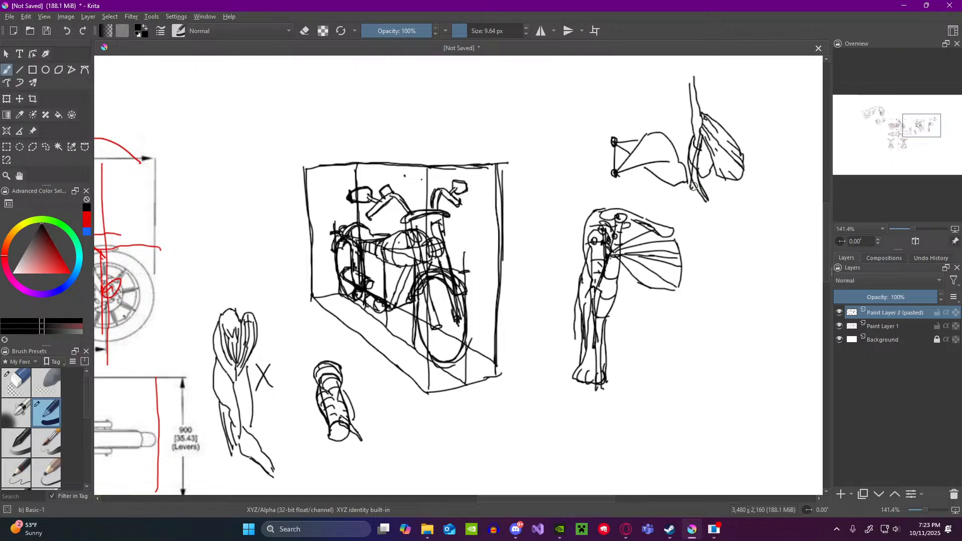
# Step: Review the motorcycle reference views, the boxed motorcycle and the arm sketches across the canvas
pyautogui.scroll(-3, 685, 200)
pyautogui.scroll(2, 680, 236)
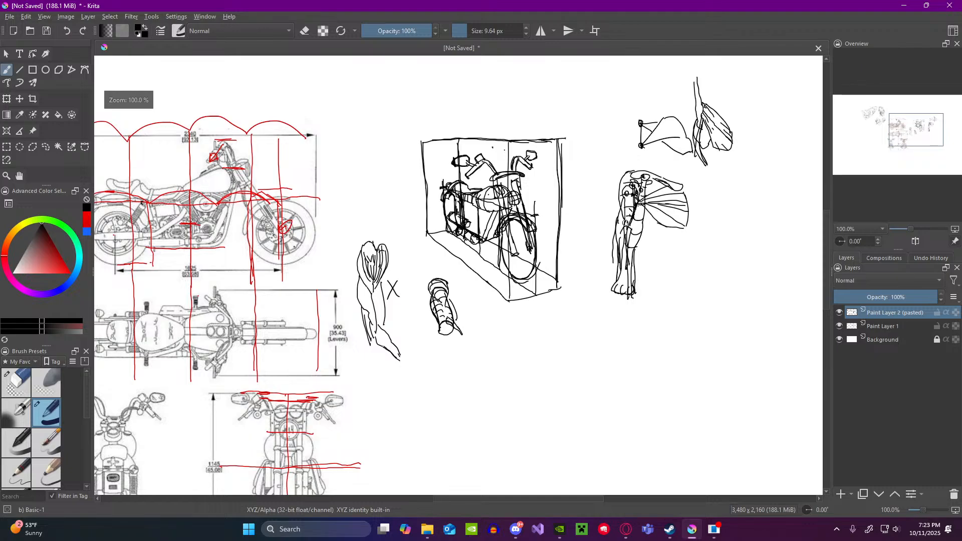
pyautogui.scroll(-2, 466, 186)
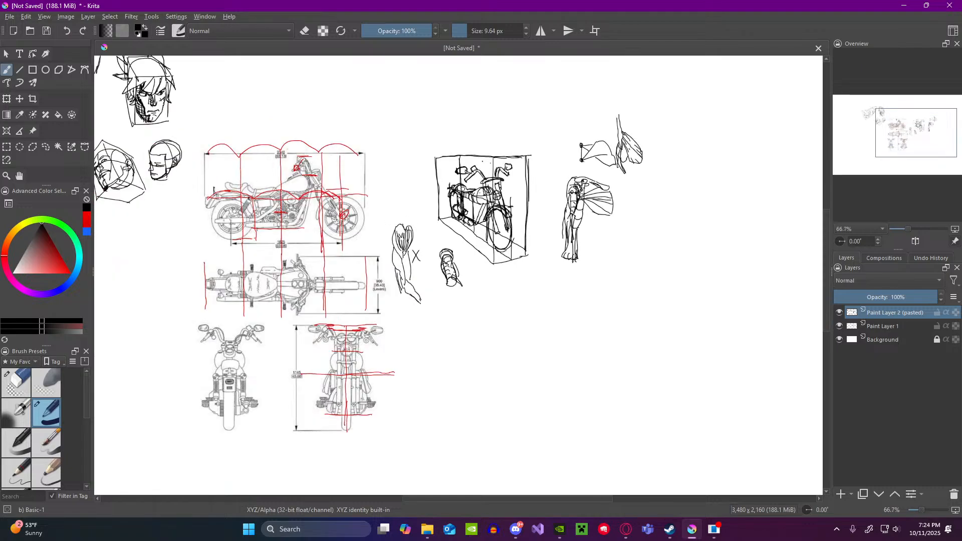
pyautogui.scroll(3, 468, 185)
pyautogui.scroll(-1, 482, 185)
pyautogui.scroll(-3, 492, 184)
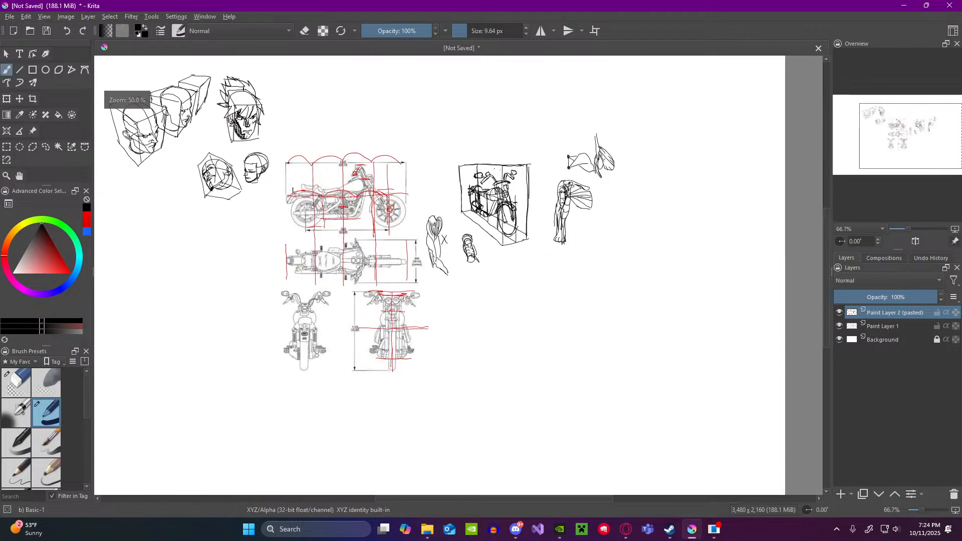
pyautogui.scroll(3, 451, 186)
pyautogui.scroll(-2, 377, 186)
pyautogui.scroll(2, 377, 187)
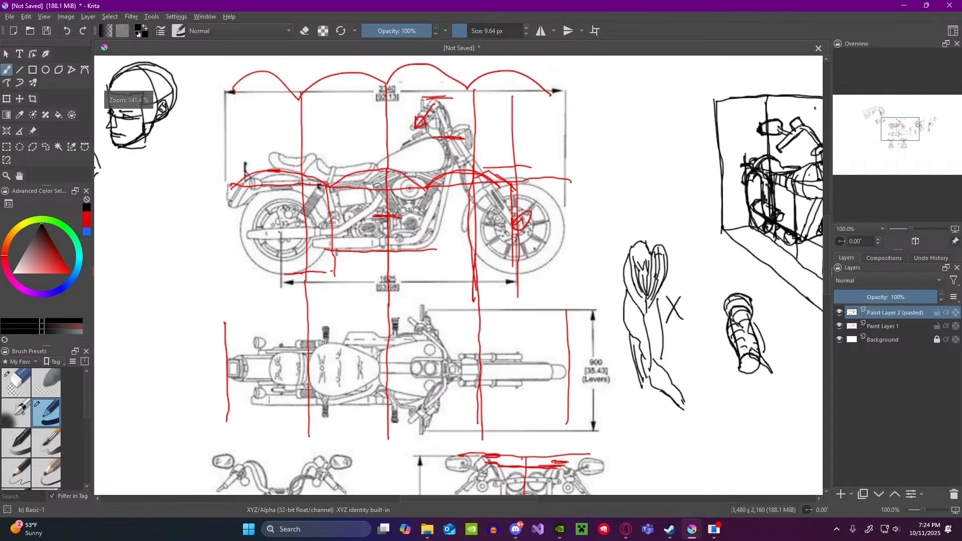
pyautogui.scroll(-3, 460, 199)
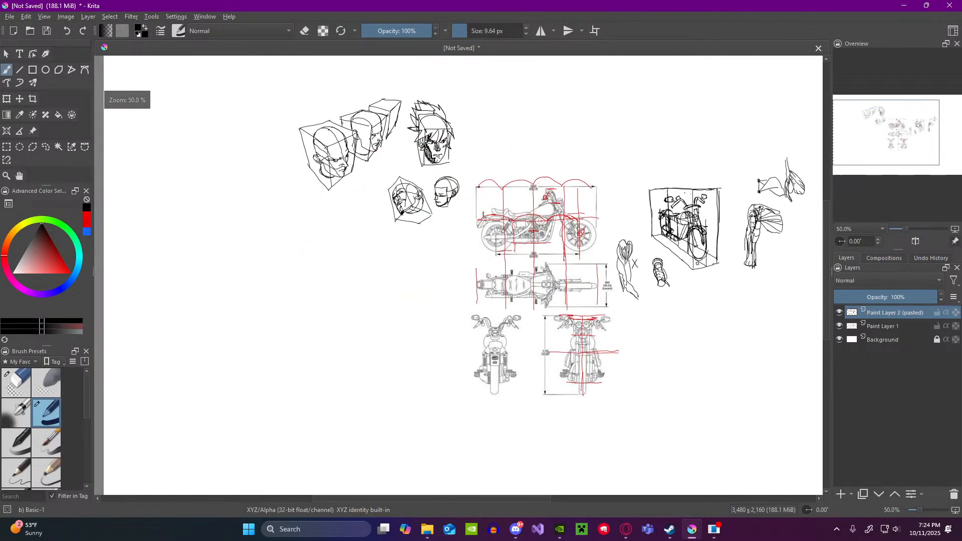
pyautogui.scroll(2, 782, 210)
pyautogui.scroll(-2, 727, 180)
pyautogui.scroll(2, 655, 146)
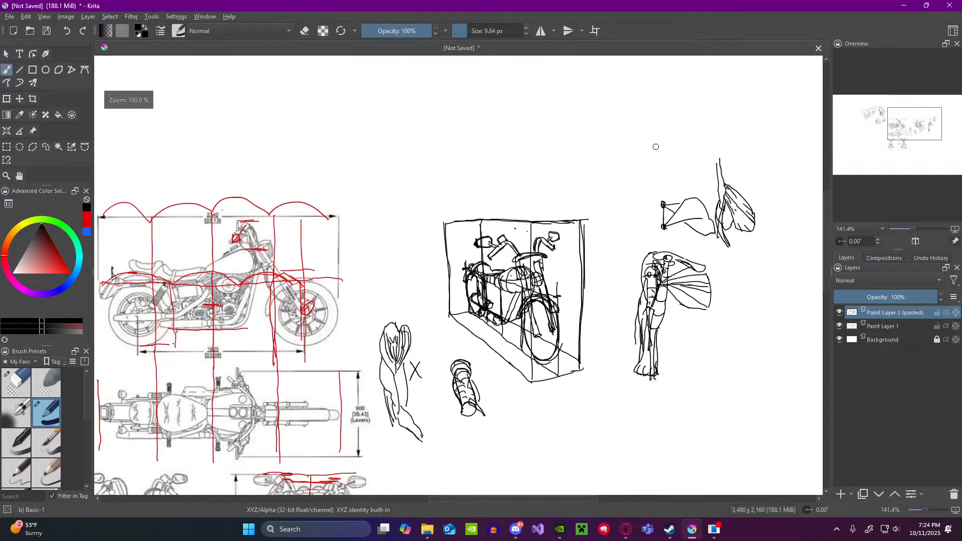
# Step: Add rounded muscle contours around the upper part of the long bone and an angular outline beside the leaf-shaped muscle
pyautogui.scroll(1, 722, 162)
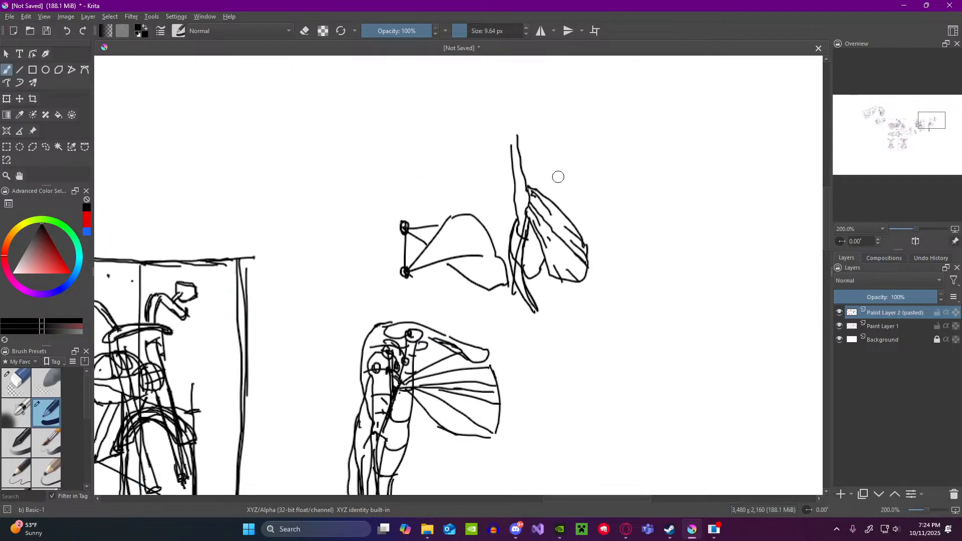
pyautogui.moveTo(520, 164)
pyautogui.mouseDown()
pyautogui.moveTo(544, 189)
pyautogui.moveTo(510, 182)
pyautogui.moveTo(510, 221)
pyautogui.mouseUp()
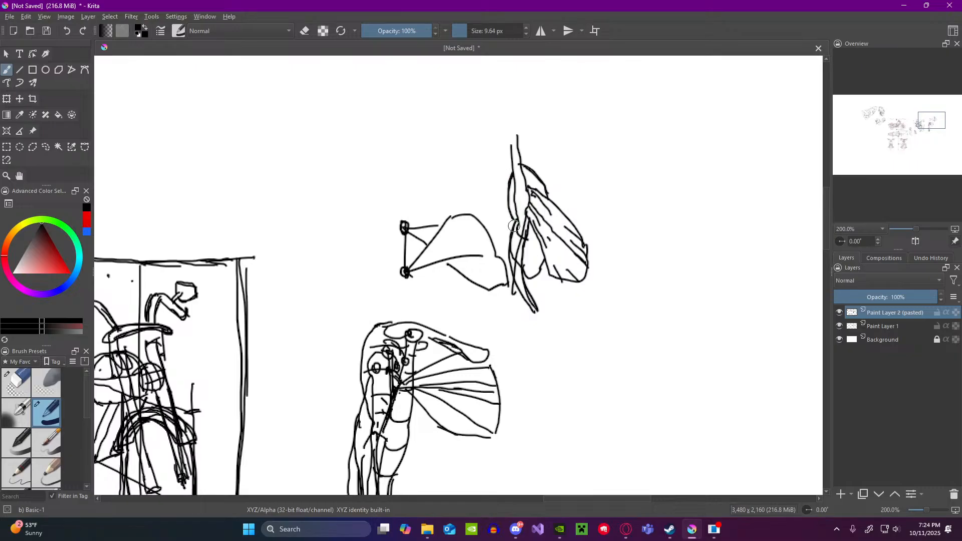
pyautogui.scroll(-1, 490, 208)
pyautogui.scroll(-1, 490, 208)
pyautogui.scroll(2, 490, 208)
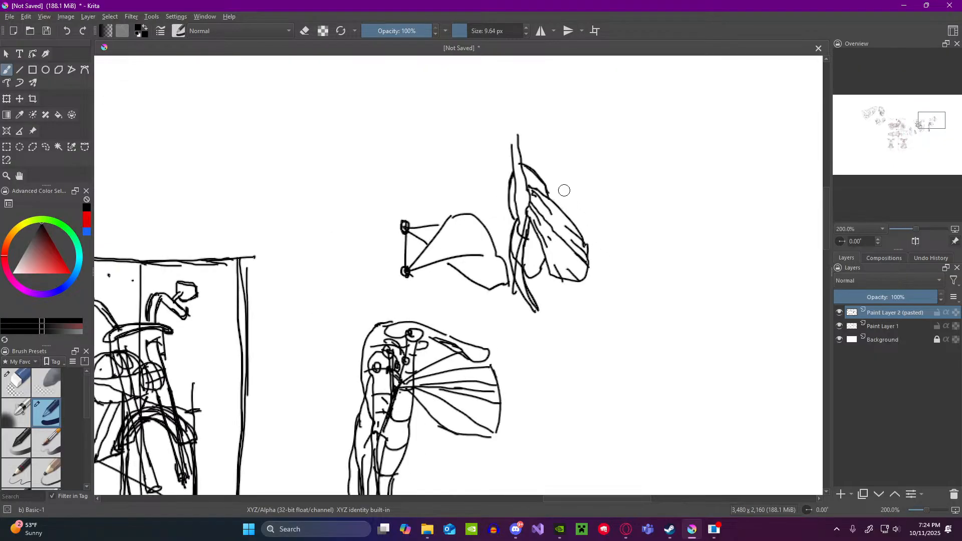
pyautogui.moveTo(556, 203)
pyautogui.mouseDown()
pyautogui.moveTo(566, 186)
pyautogui.moveTo(605, 190)
pyautogui.moveTo(601, 229)
pyautogui.mouseUp()
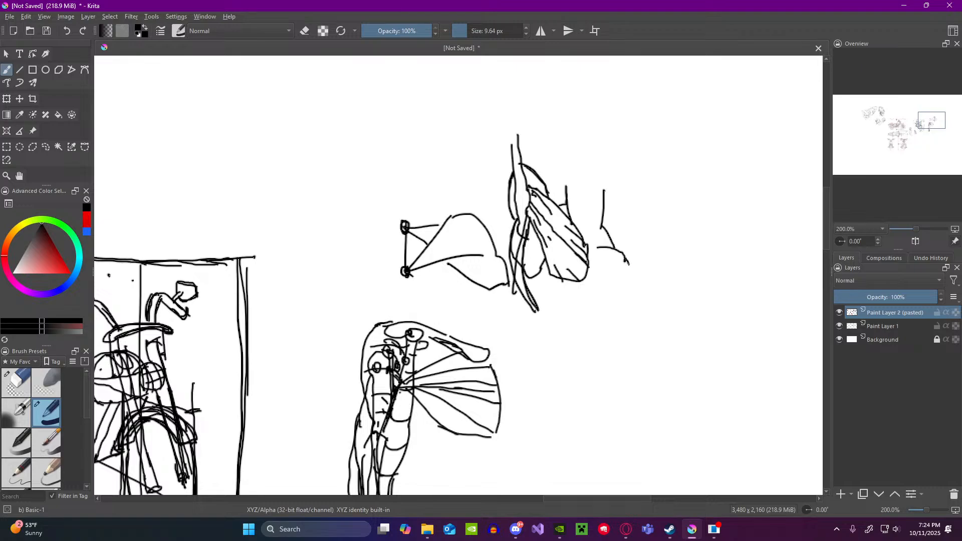
pyautogui.scroll(-3, 571, 196)
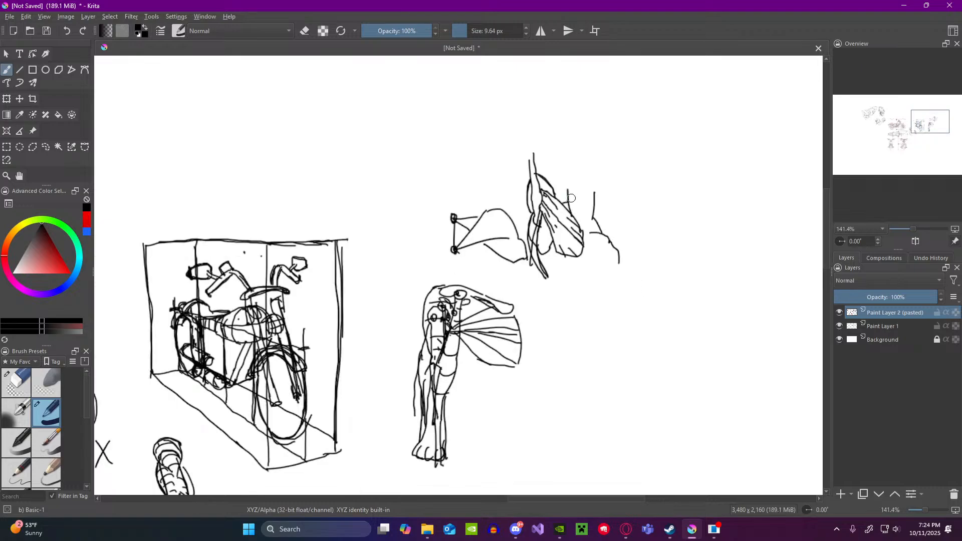
# Step: Draw a leader line from the long bone and handwrite the label "Humores" at its end
pyautogui.scroll(3, 575, 186)
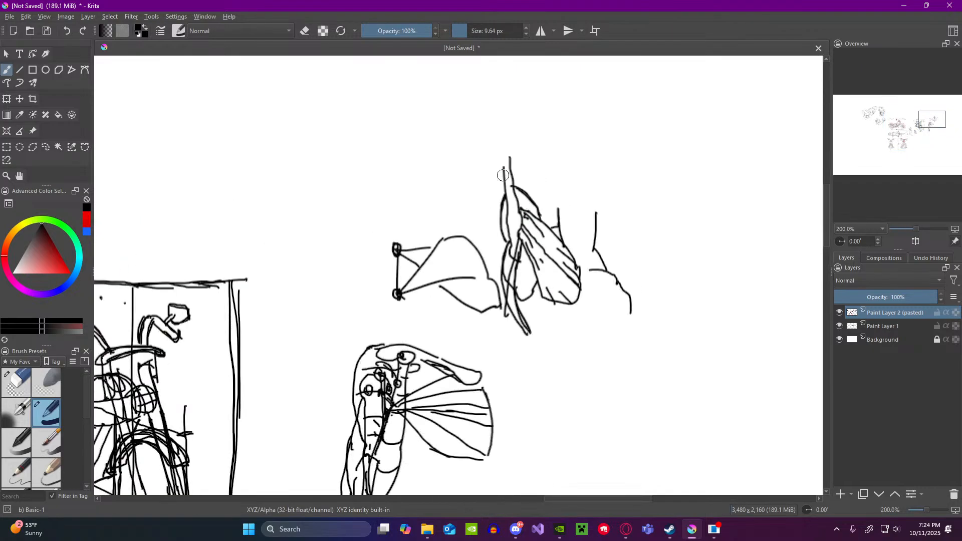
pyautogui.moveTo(509, 188)
pyautogui.mouseDown()
pyautogui.moveTo(543, 150)
pyautogui.moveTo(545, 162)
pyautogui.moveTo(551, 154)
pyautogui.moveTo(609, 166)
pyautogui.mouseUp()
pyautogui.moveTo(624, 155); pyautogui.dragTo(619, 169)
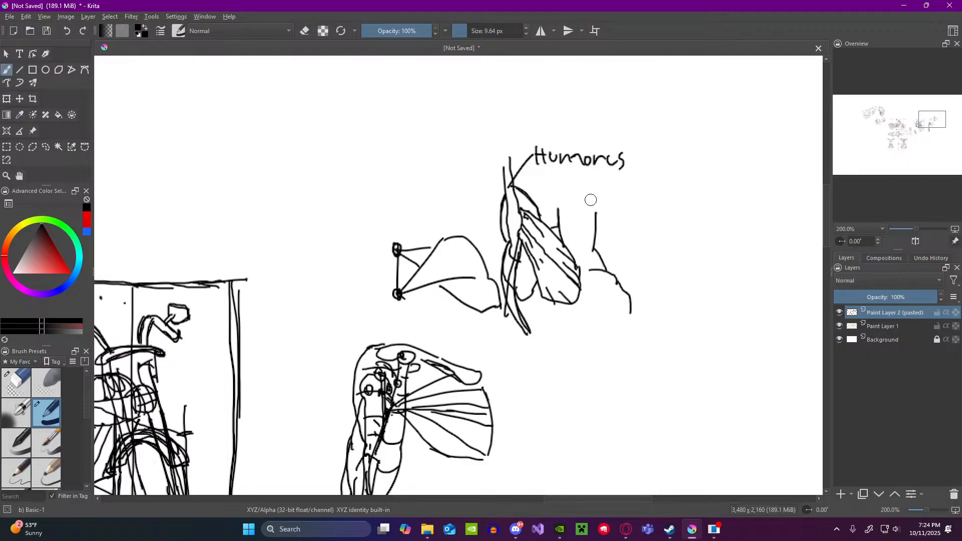
# Step: Look over the whole canvas, comparing the head studies, motorcycle orthographic views and anatomy sketches
pyautogui.scroll(-4, 569, 204)
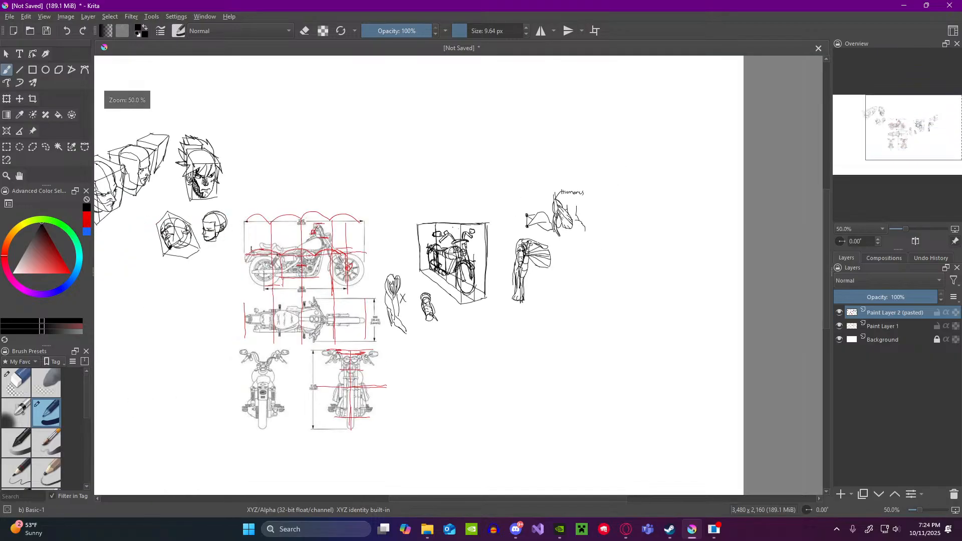
pyautogui.scroll(2, 470, 302)
pyautogui.scroll(-2, 424, 263)
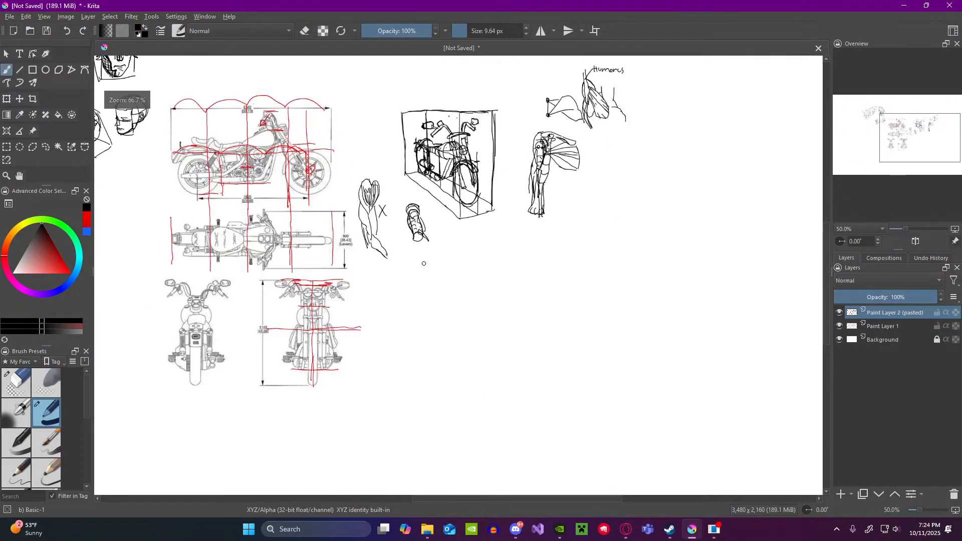
pyautogui.scroll(2, 405, 146)
pyautogui.scroll(-3, 405, 146)
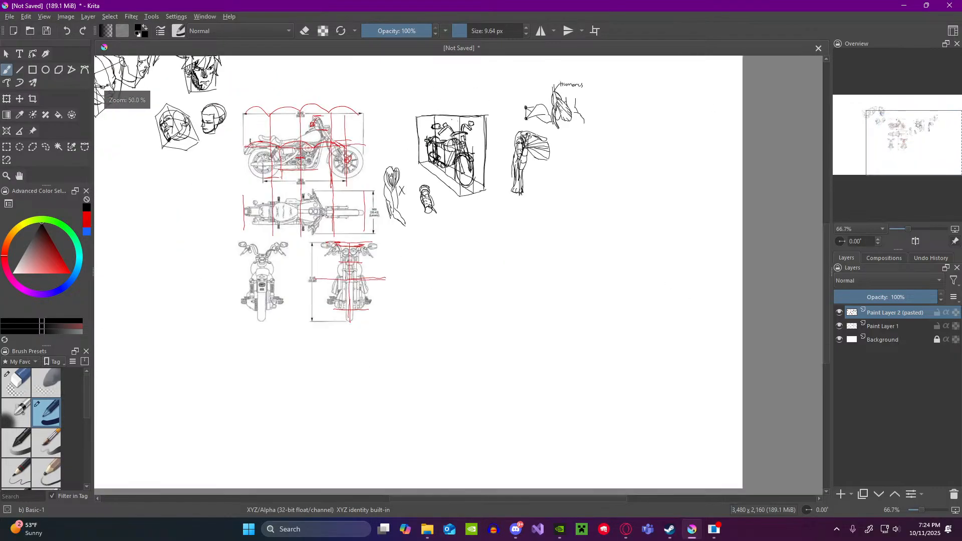
pyautogui.scroll(-2, 416, 160)
pyautogui.scroll(2, 416, 160)
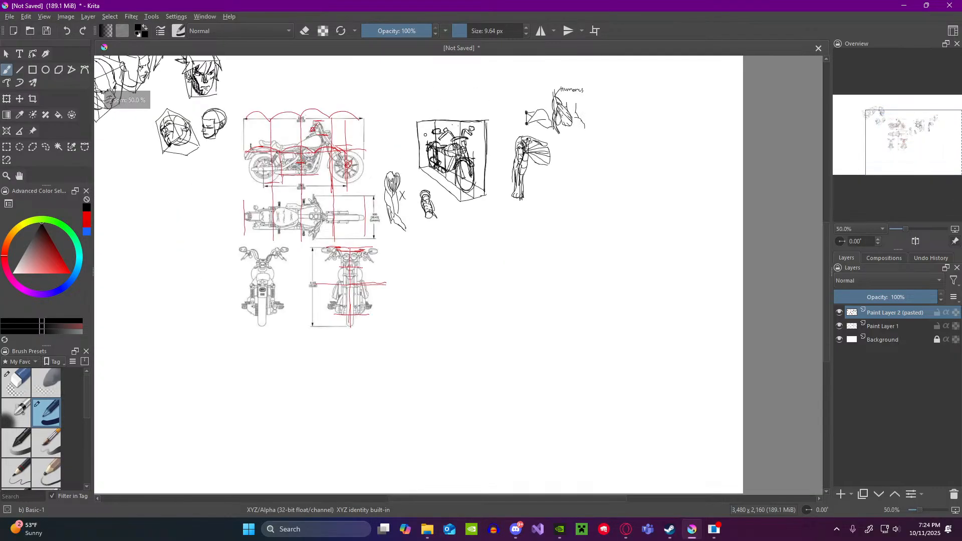
pyautogui.scroll(3, 437, 201)
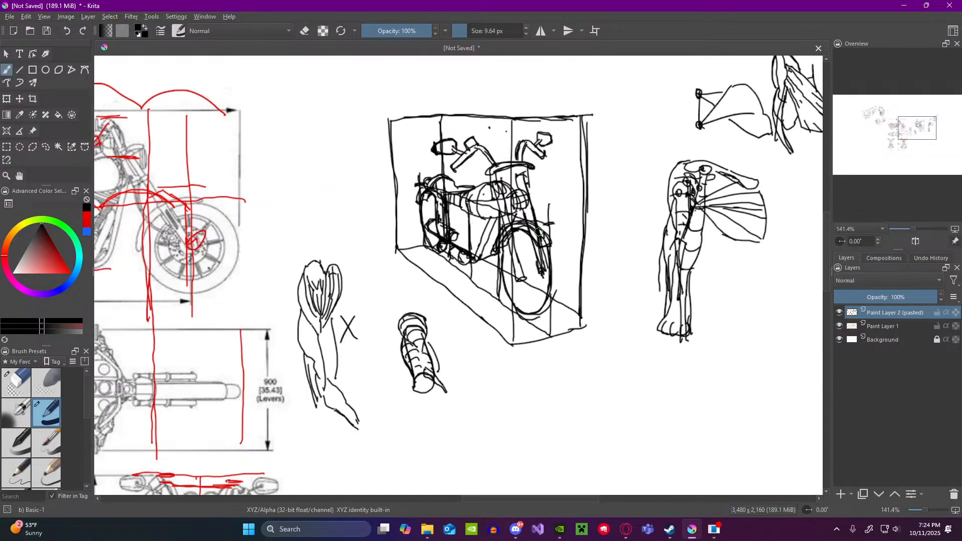
pyautogui.scroll(-3, 530, 286)
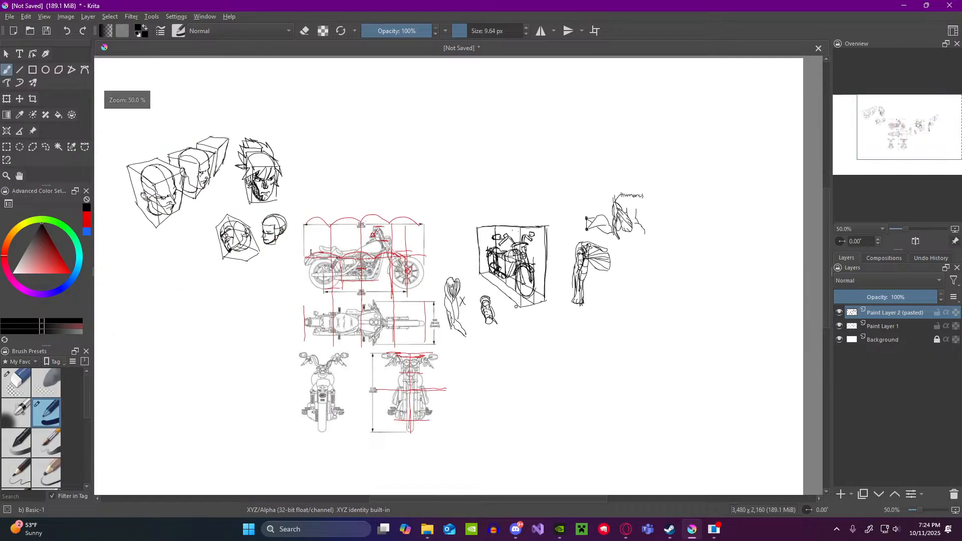
pyautogui.scroll(-4, 509, 336)
pyautogui.scroll(4, 511, 383)
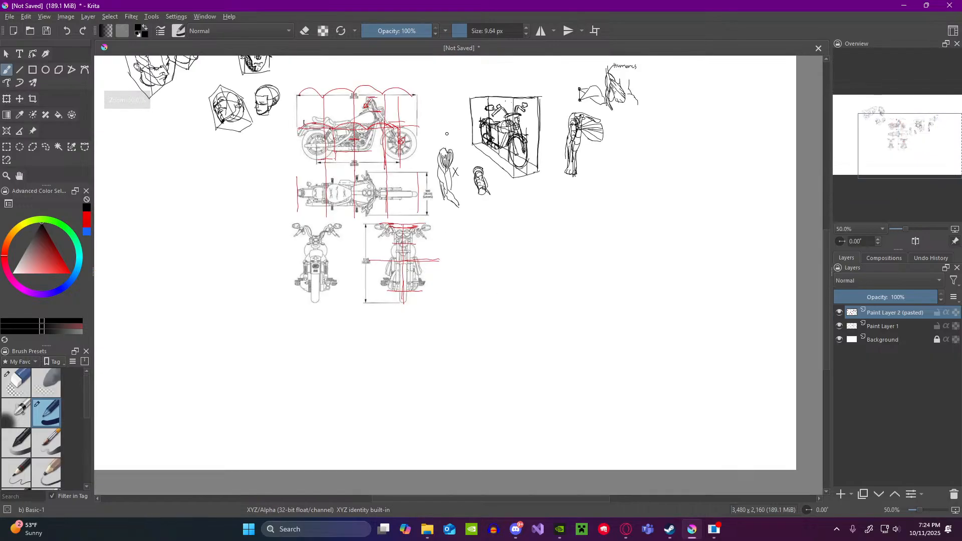
pyautogui.scroll(2, 374, 127)
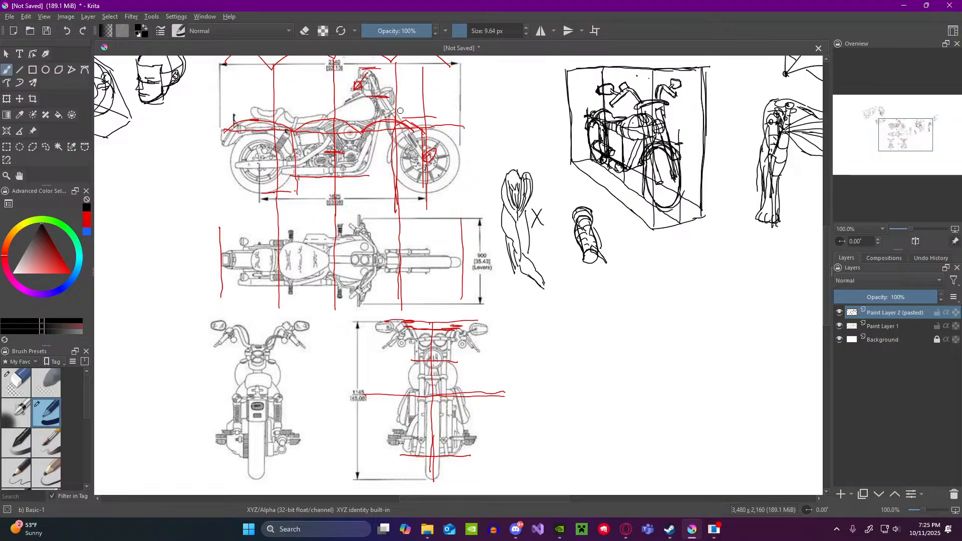
pyautogui.scroll(-2, 534, 226)
pyautogui.scroll(1, 636, 299)
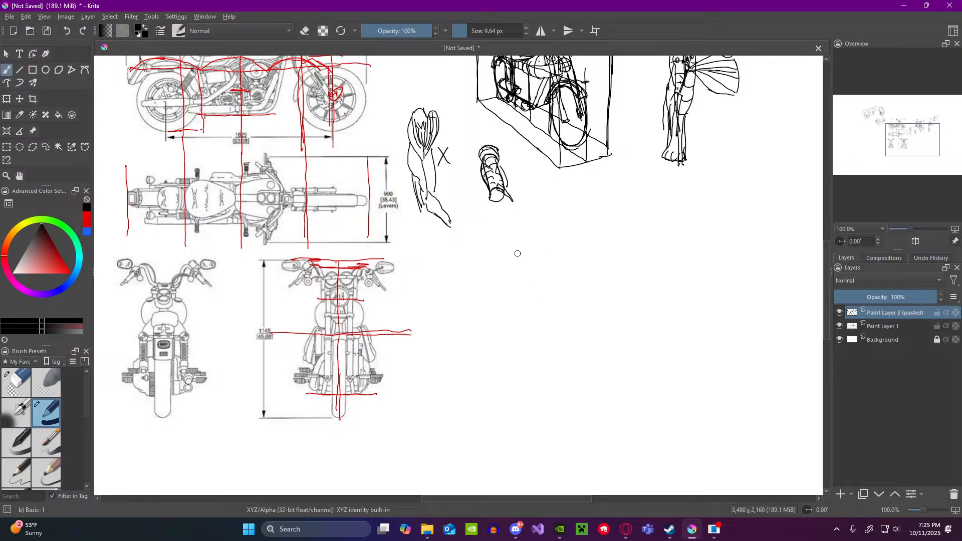
# Step: Switch to the web browser and return to the previously viewed Pinterest pin of a motorcycle rider
pyautogui.click(626, 529)
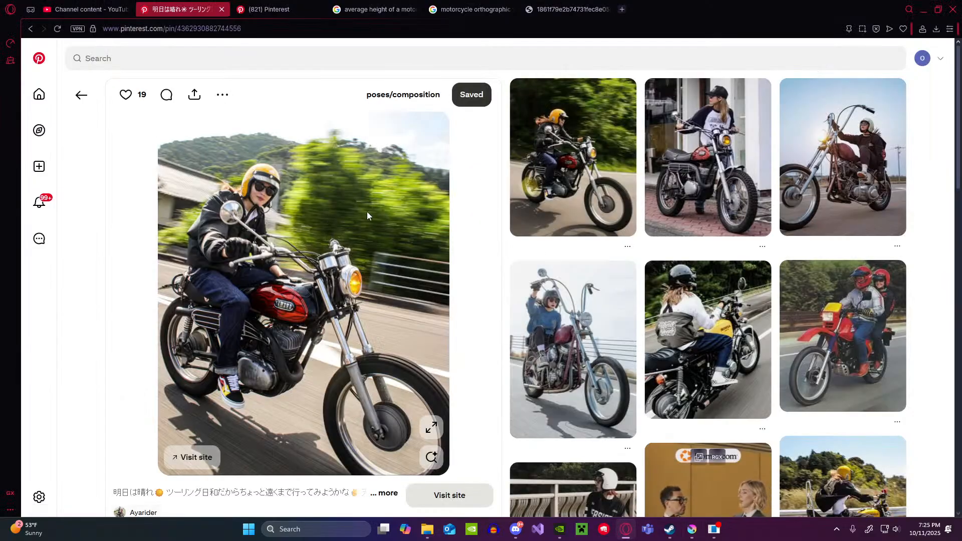
pyautogui.hotkey('alt', 'Left')
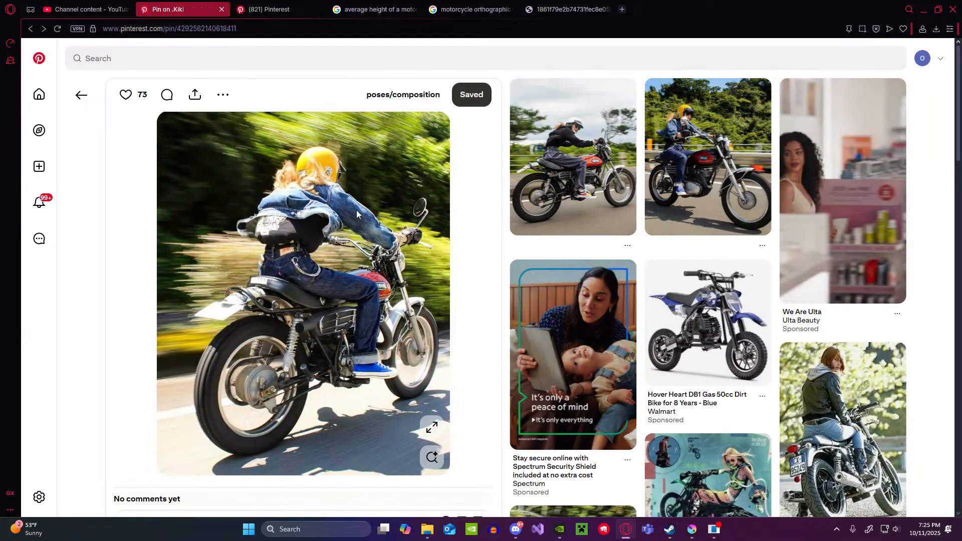
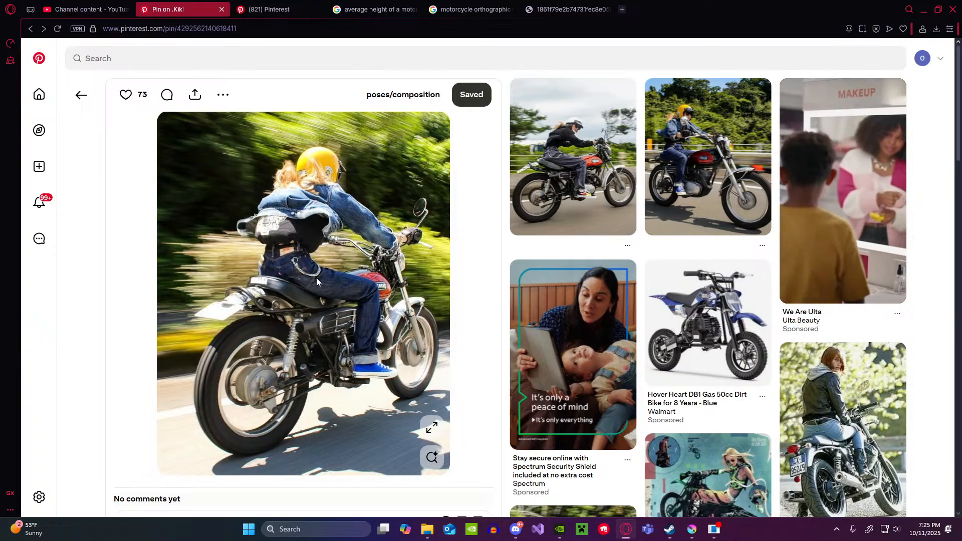
# Step: Review the open motorcycle height search, orthographic image results and dimensioned blueprint, and return to the Pinterest rider pin
pyautogui.click(363, 11)
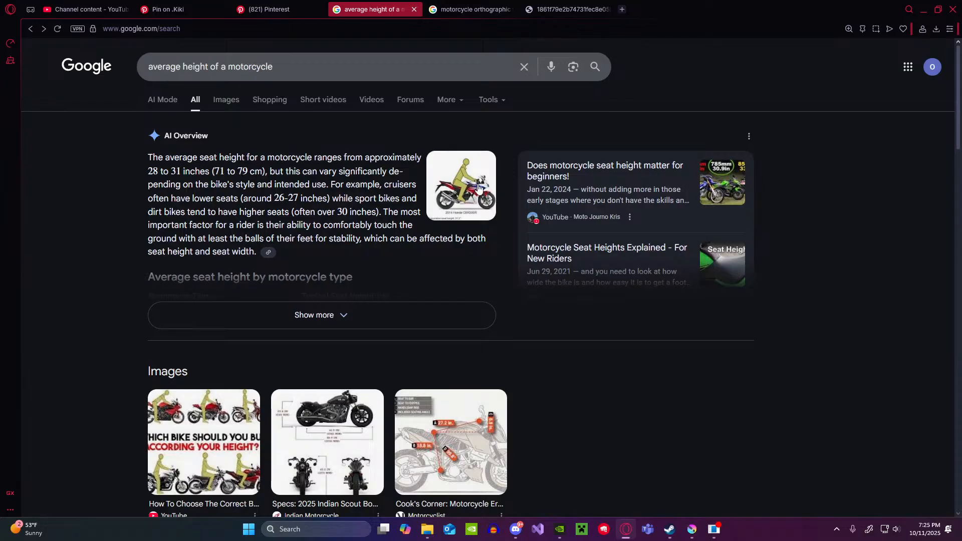
pyautogui.click(466, 6)
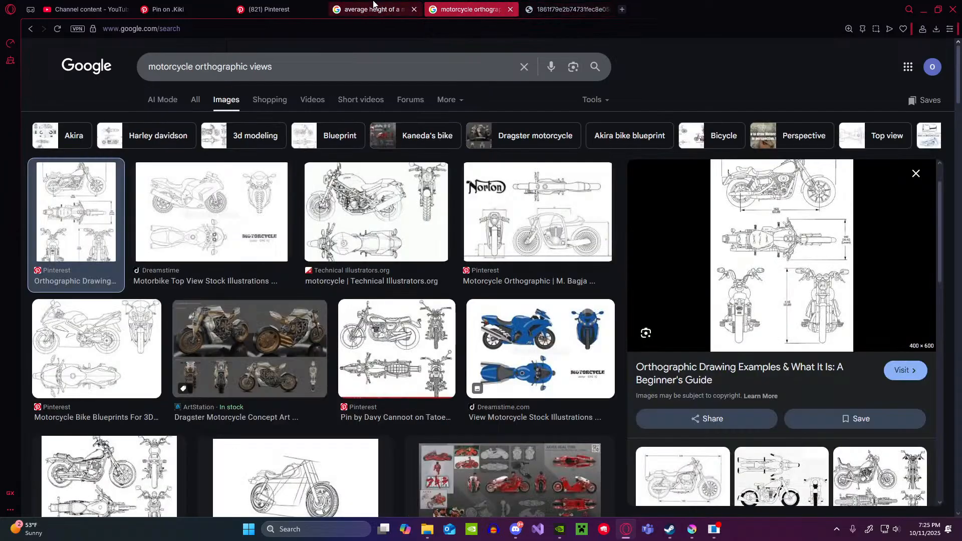
pyautogui.click(275, 6)
pyautogui.click(557, 7)
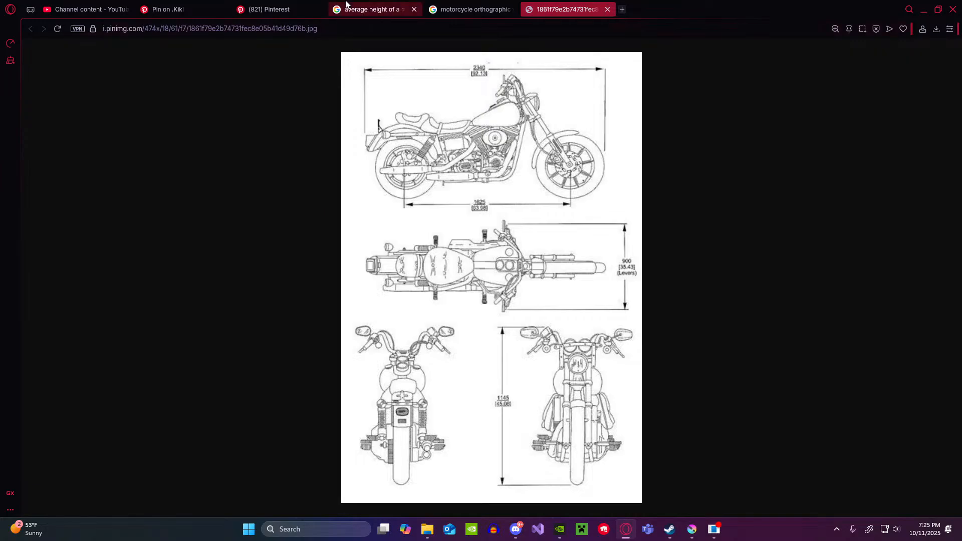
pyautogui.click(301, 5)
pyautogui.click(168, 9)
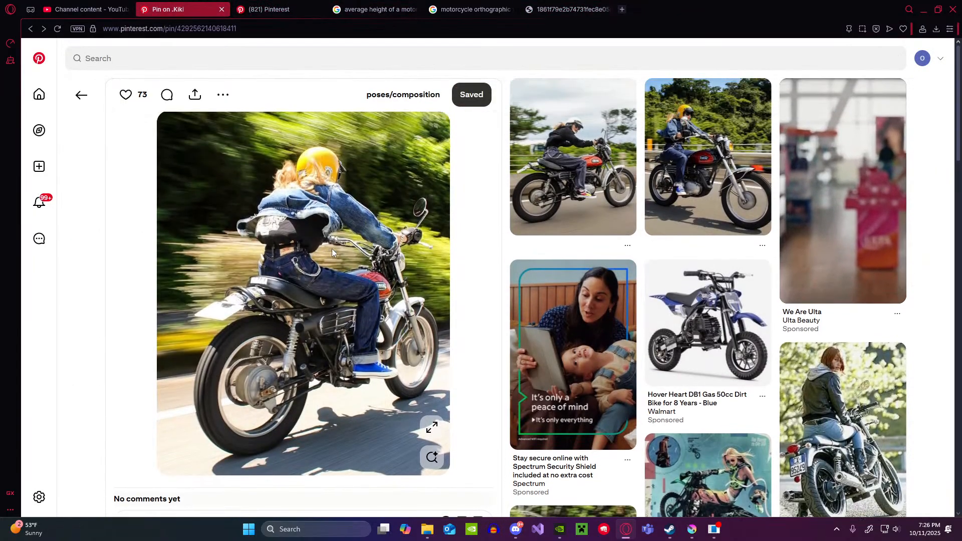
# Step: Capture the Pinterest photo of the motorcycle rider with Snipping Tool, copy it, and close the capture window
pyautogui.hotkey('alt', 'Tab')
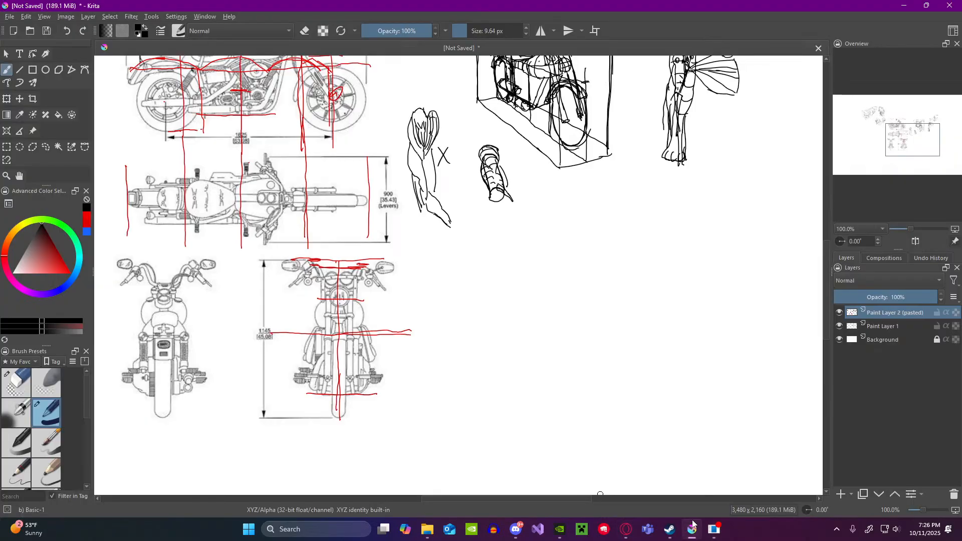
pyautogui.click(626, 529)
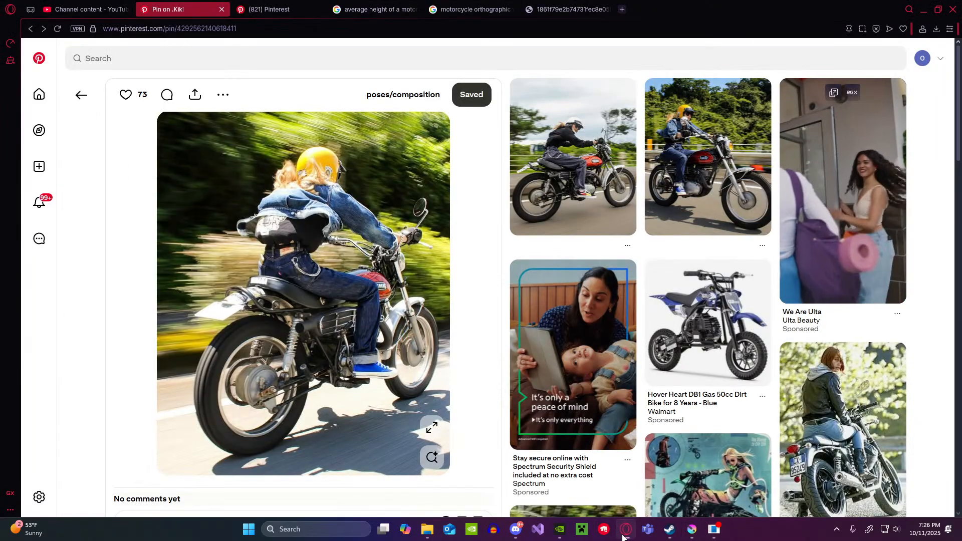
pyautogui.click(321, 529)
pyautogui.click(320, 353)
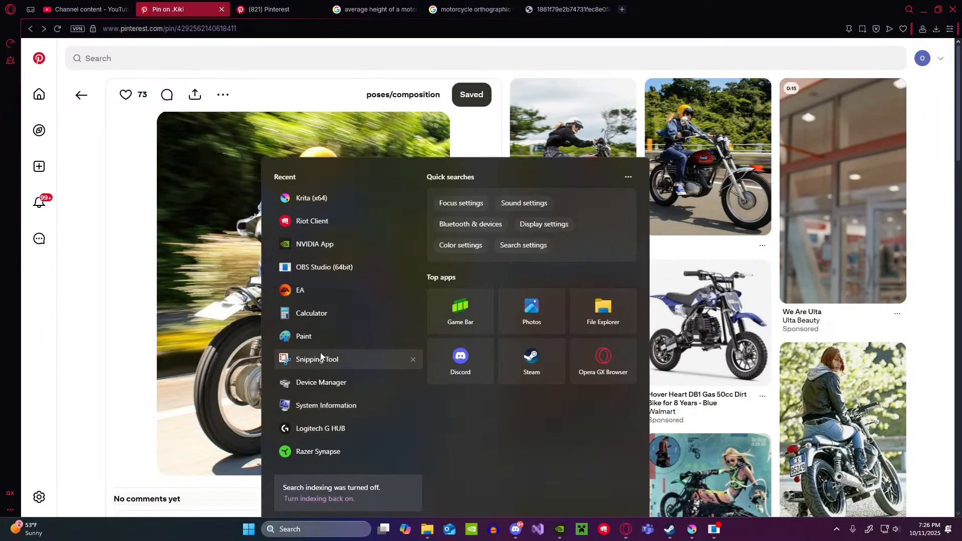
pyautogui.click(168, 131)
pyautogui.moveTo(162, 112); pyautogui.dragTo(449, 467)
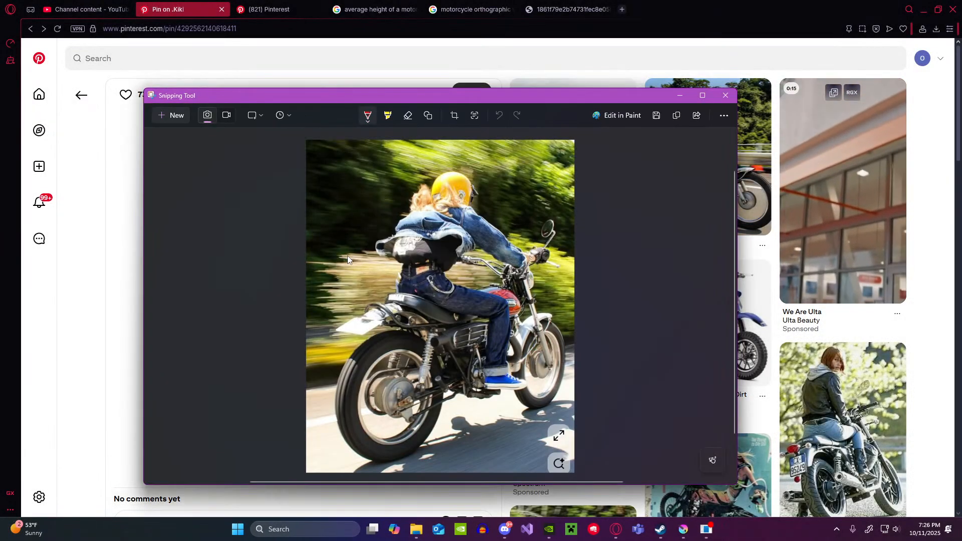
pyautogui.rightClick(347, 255)
pyautogui.click(390, 280)
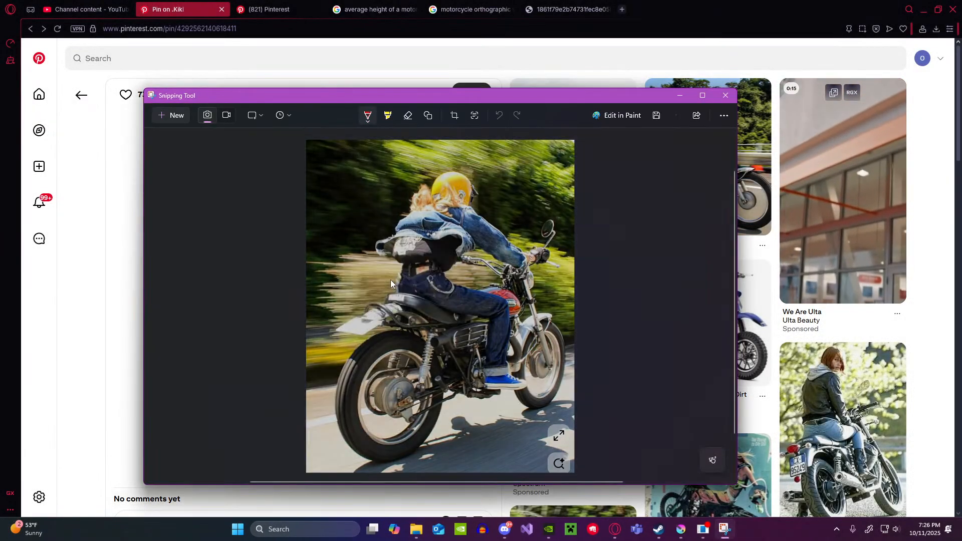
pyautogui.click(725, 97)
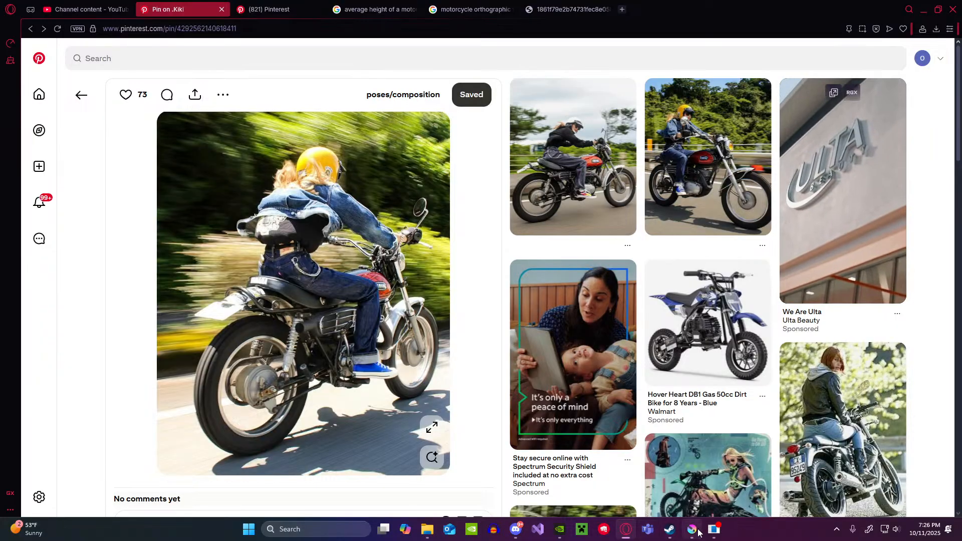
# Step: Switch to Krita and briefly check the stream status in OBS
pyautogui.click(697, 530)
pyautogui.scroll(-3, 578, 321)
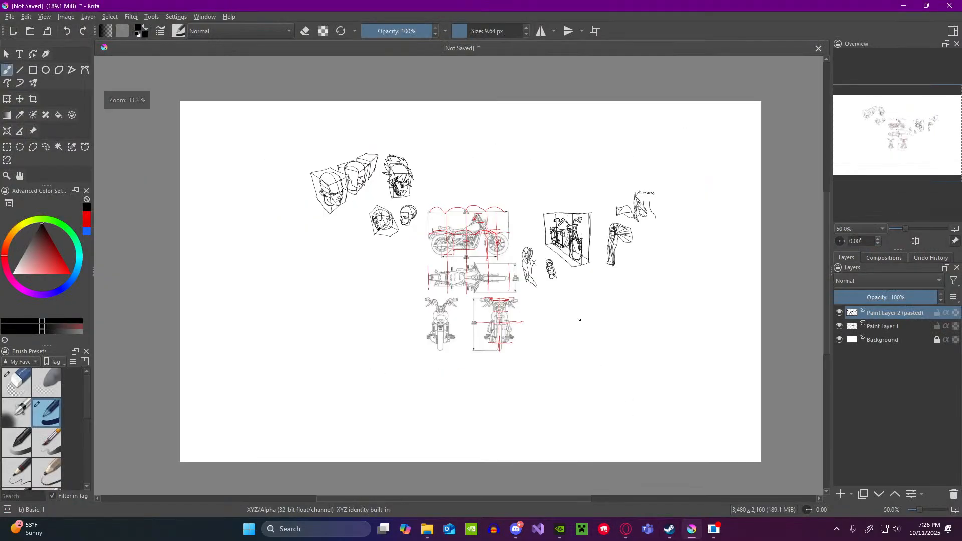
pyautogui.scroll(1, 578, 321)
pyautogui.click(714, 530)
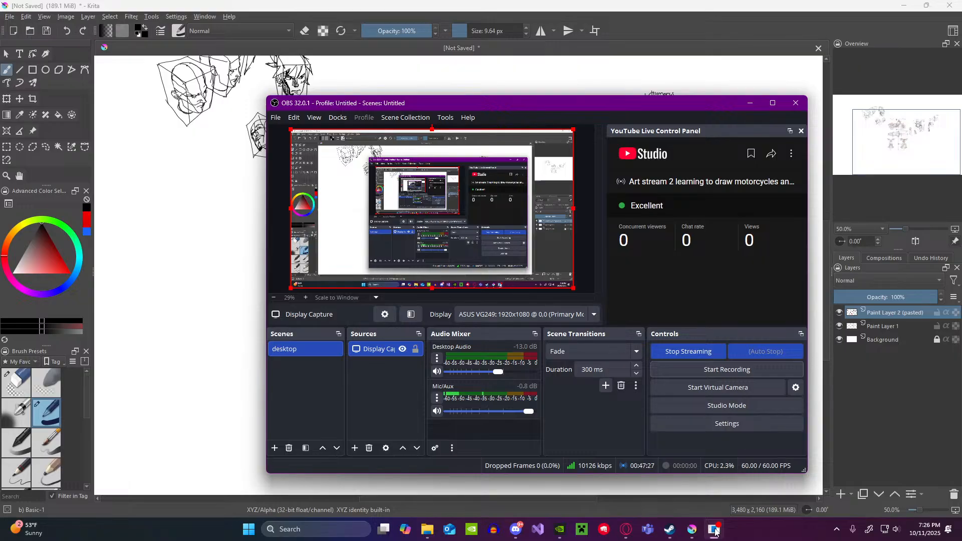
pyautogui.click(715, 532)
# Step: Paste the captured motorcycle rider photo onto the canvas as a new layer
pyautogui.scroll(-2, 592, 301)
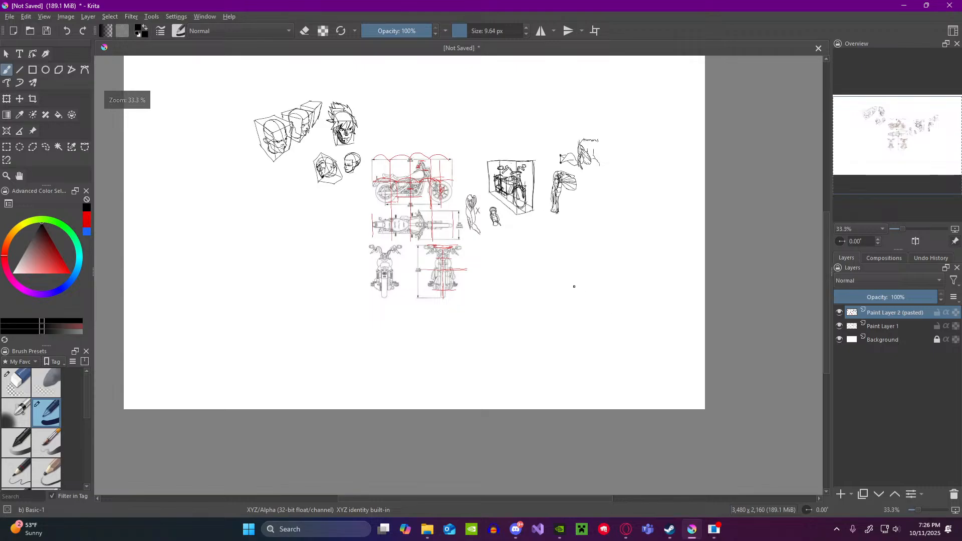
pyautogui.scroll(2, 563, 275)
pyautogui.scroll(-2, 554, 279)
pyautogui.scroll(2, 541, 241)
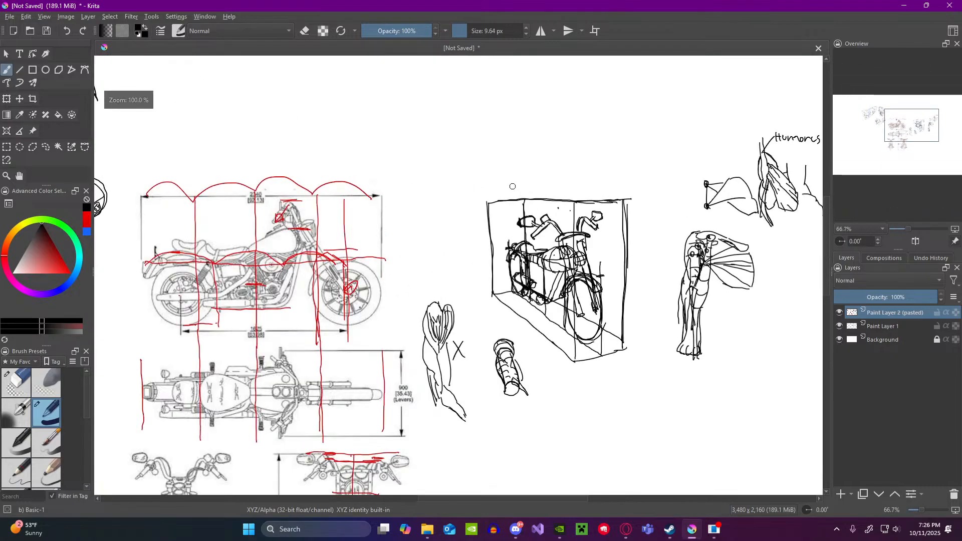
pyautogui.scroll(-2, 513, 186)
pyautogui.scroll(1, 522, 193)
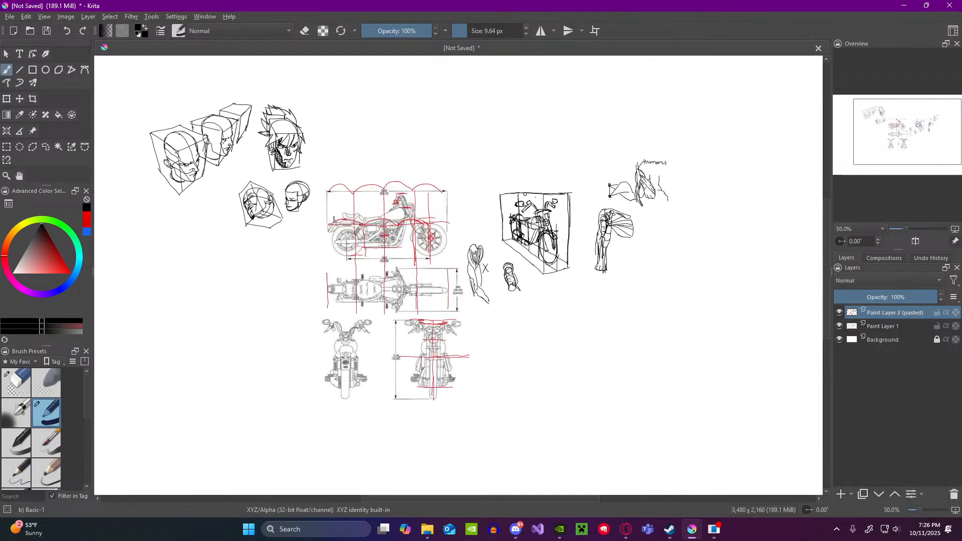
pyautogui.scroll(-2, 513, 120)
pyautogui.scroll(2, 347, 152)
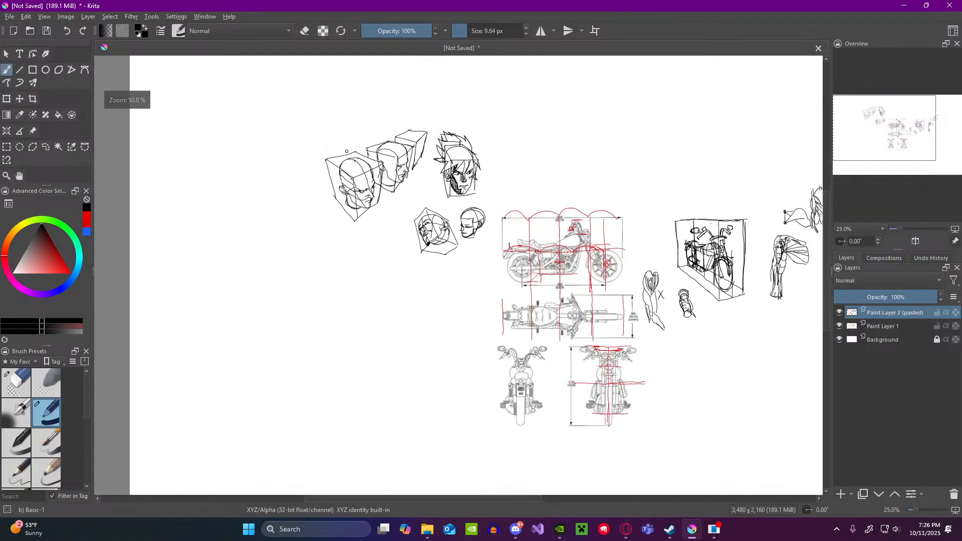
pyautogui.scroll(-2, 414, 155)
pyautogui.scroll(2, 330, 193)
pyautogui.hotkey('ctrl', 'v')
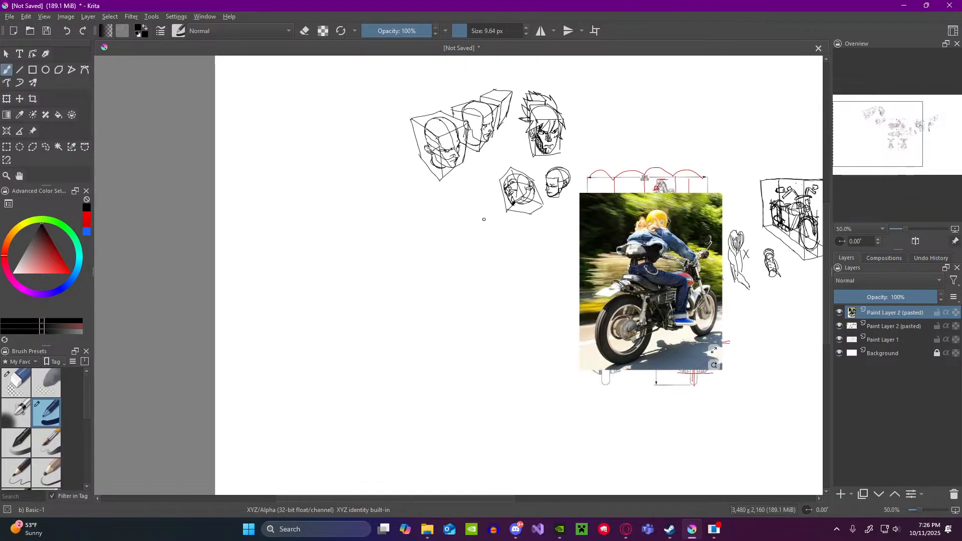
pyautogui.scroll(-2, 484, 219)
pyautogui.scroll(3, 417, 206)
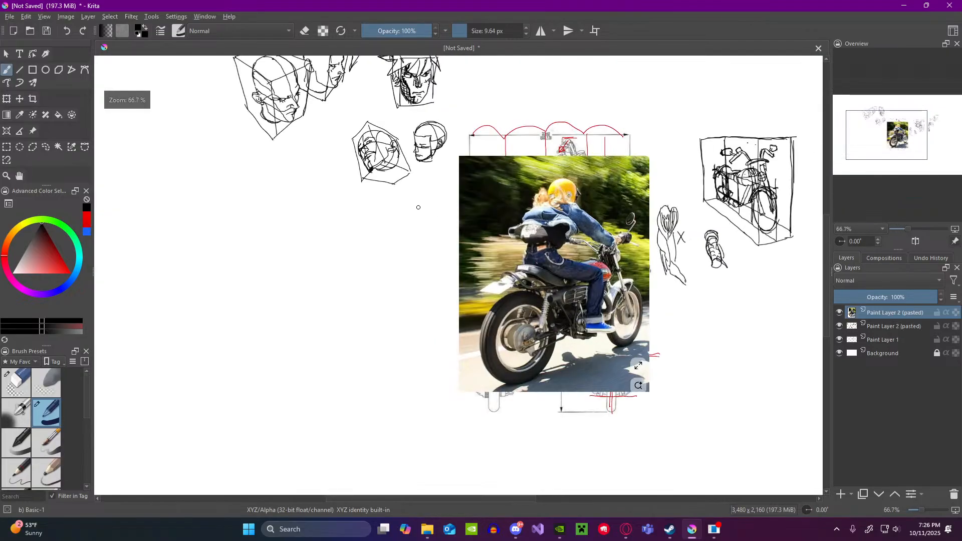
pyautogui.click(46, 148)
pyautogui.scroll(-2, 506, 193)
pyautogui.scroll(2, 382, 214)
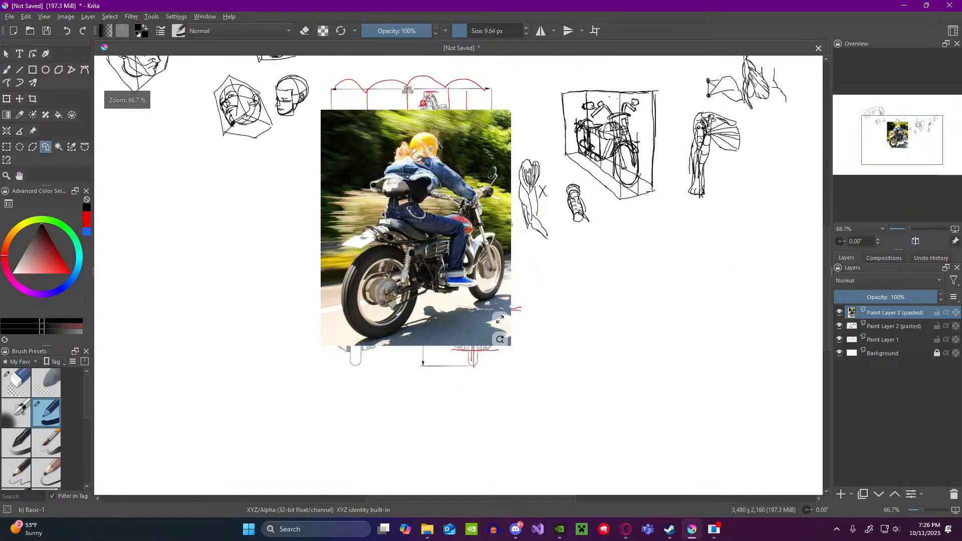
pyautogui.press('b')
# Step: Lock the rider photo's layer and make the pasted sketch layer beneath it active
pyautogui.scroll(1, 805, 416)
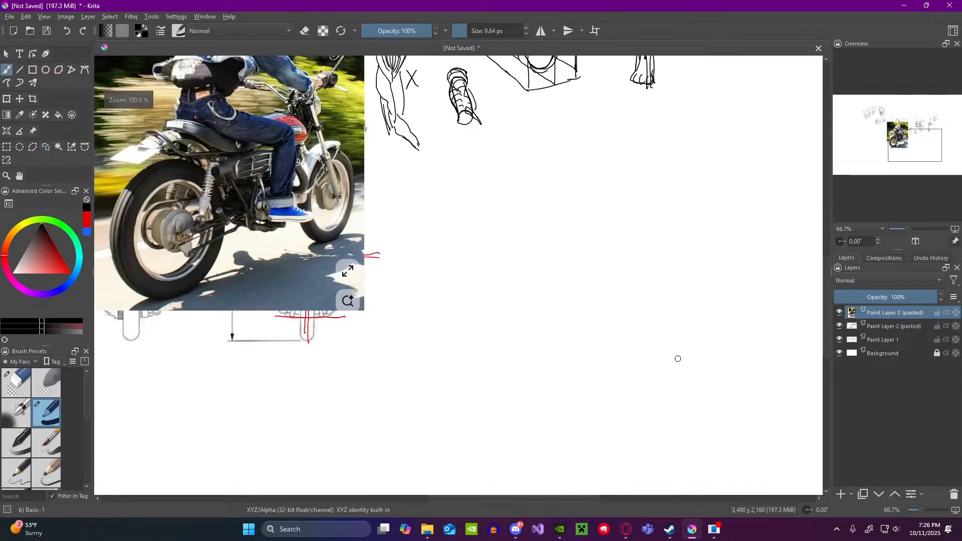
pyautogui.scroll(-1, 577, 333)
pyautogui.scroll(1, 532, 323)
pyautogui.scroll(-1, 526, 321)
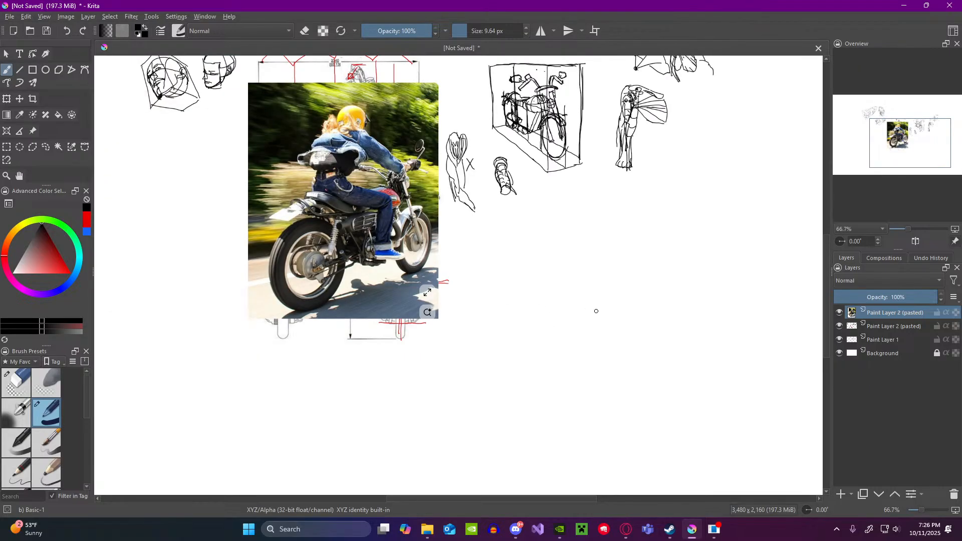
pyautogui.click(937, 313)
pyautogui.click(897, 327)
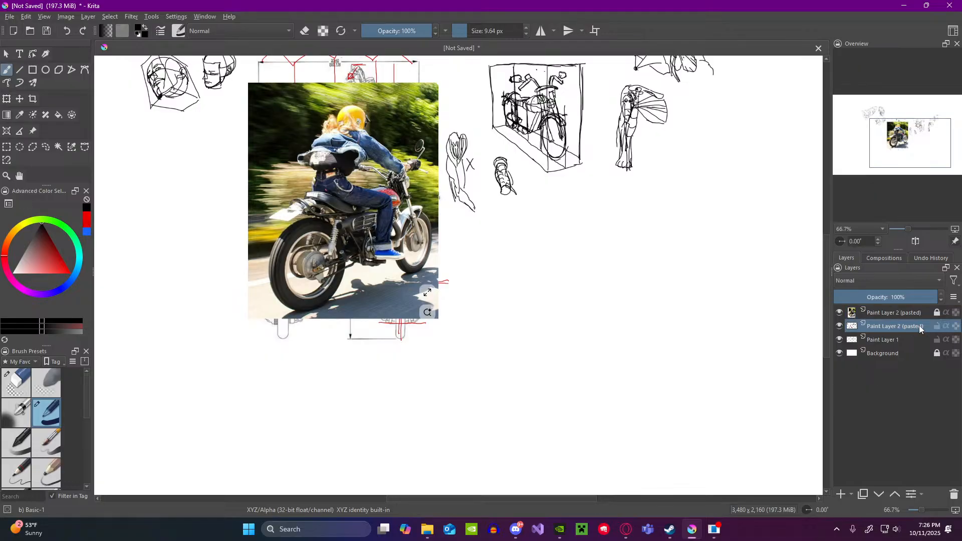
# Step: Hide the rider photo, the lower pasted layer and Paint Layer 1 so only the background shows
pyautogui.click(840, 326)
pyautogui.click(840, 326)
pyautogui.click(840, 327)
pyautogui.click(838, 313)
pyautogui.click(839, 338)
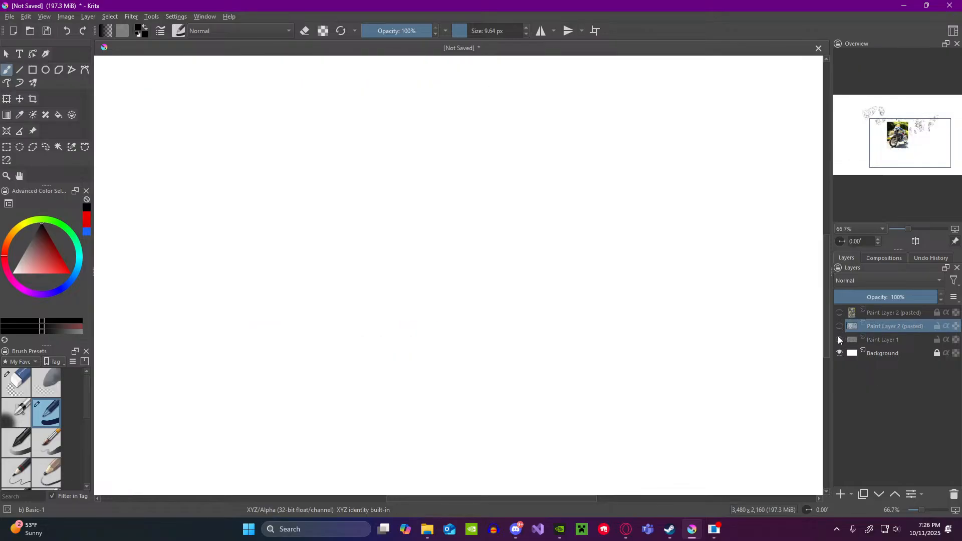
pyautogui.scroll(-2, 606, 296)
pyautogui.scroll(1, 647, 301)
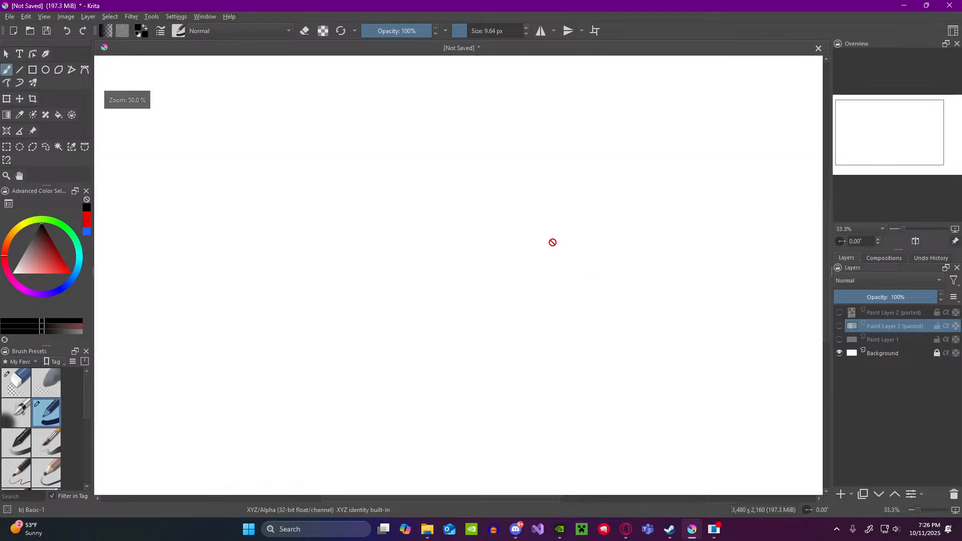
pyautogui.scroll(-1, 627, 290)
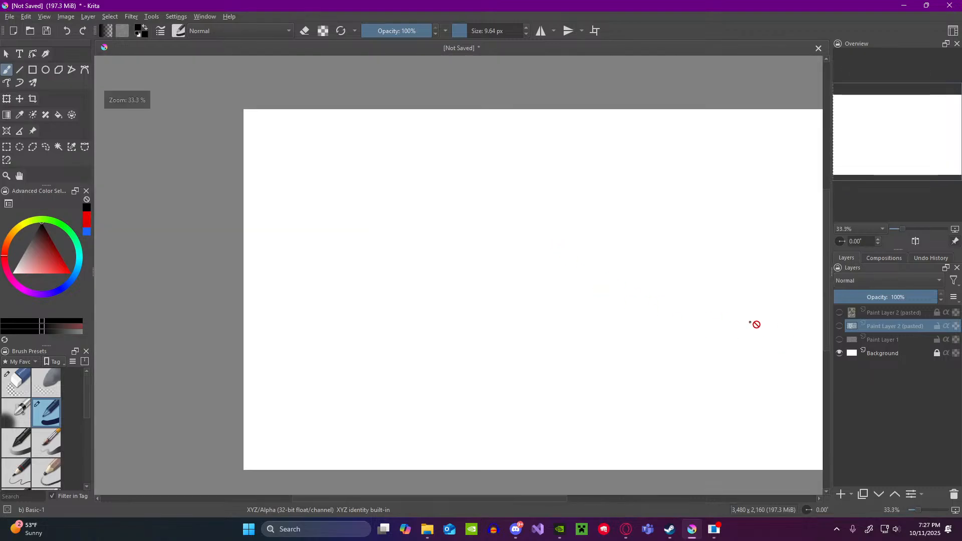
# Step: Show Paint Layer 1 and the lower pasted layer separately to examine which sketches each one holds
pyautogui.click(840, 340)
pyautogui.click(841, 340)
pyautogui.click(841, 340)
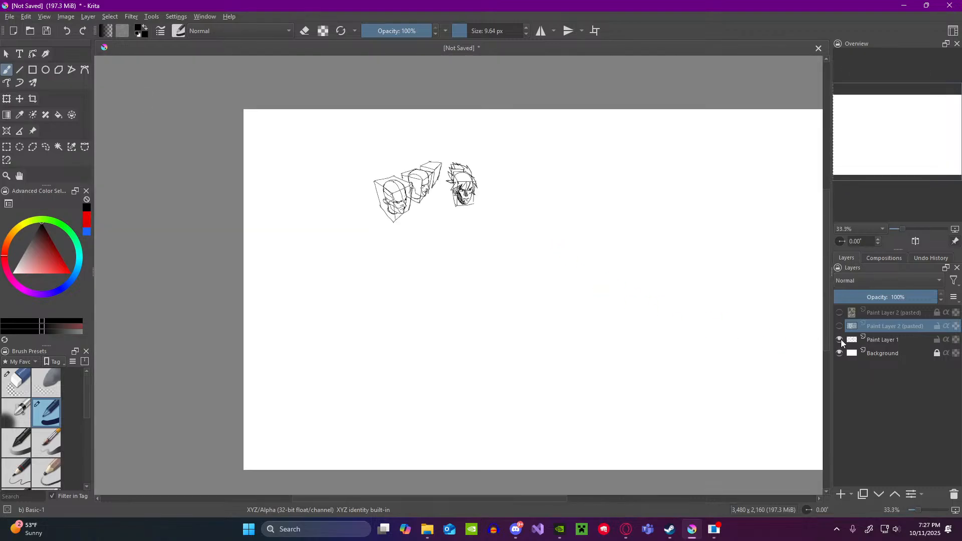
pyautogui.click(840, 340)
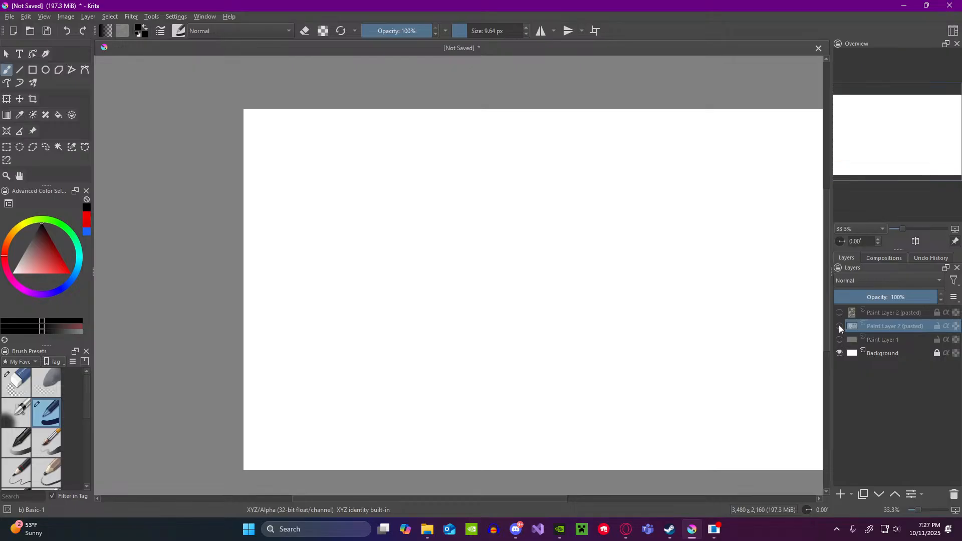
pyautogui.click(839, 325)
pyautogui.scroll(-1, 525, 286)
pyautogui.scroll(2, 608, 316)
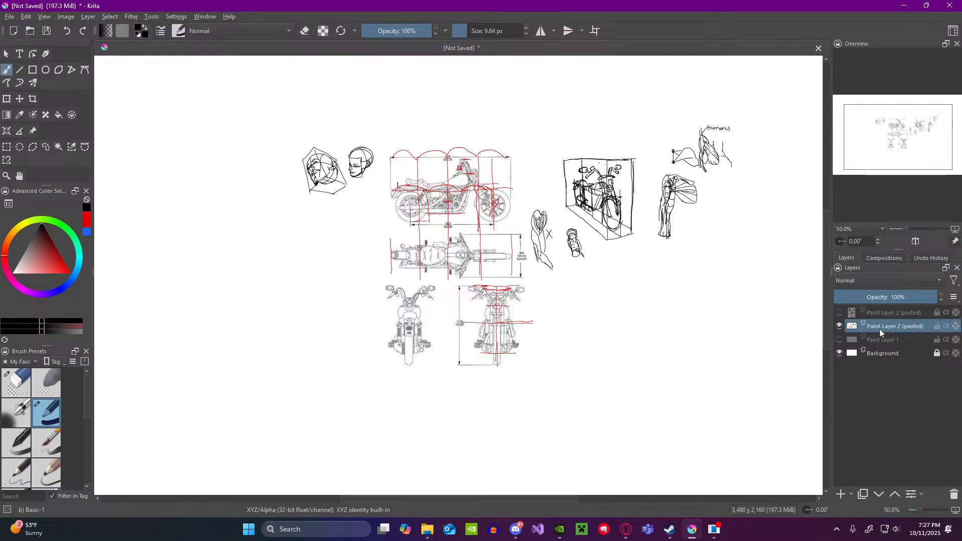
# Step: Merge the lower pasted sketch layer down into Paint Layer 1 and make the rider photo's layer visible again
pyautogui.click(839, 340)
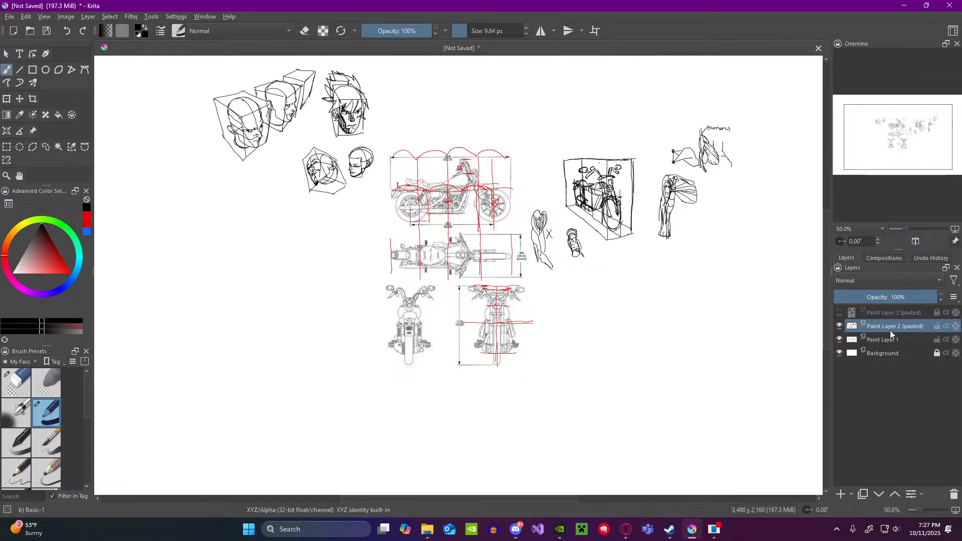
pyautogui.hotkey('ctrl', 'e')
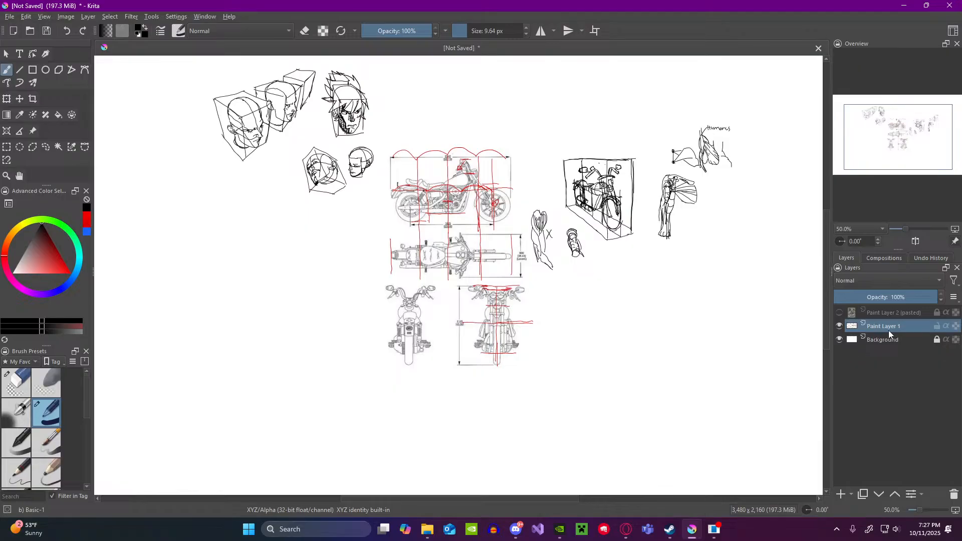
pyautogui.click(839, 326)
pyautogui.click(839, 325)
pyautogui.click(839, 312)
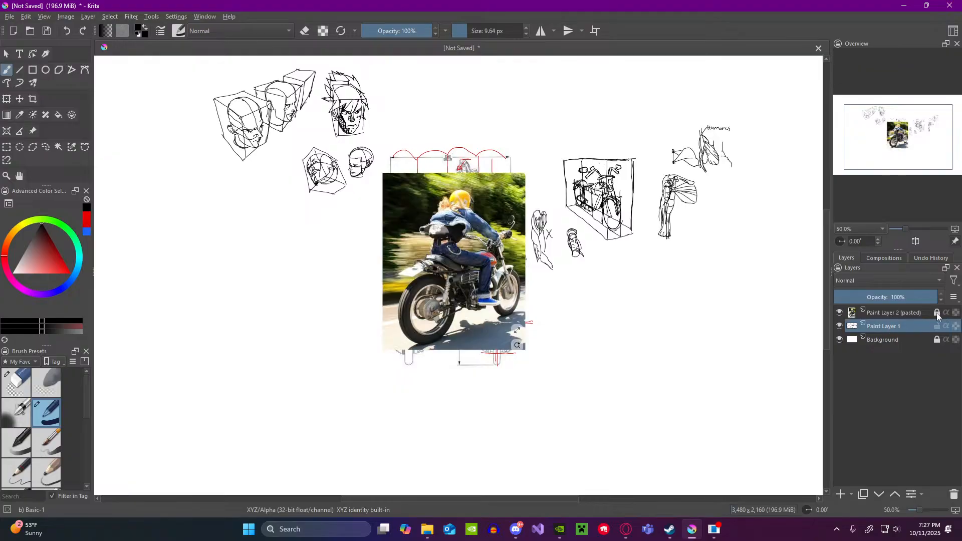
# Step: Handwrite "ppl" and "mc" on two lines in the blank area beside the rider photo, with a check mark before each
pyautogui.scroll(-2, 601, 311)
pyautogui.scroll(3, 608, 312)
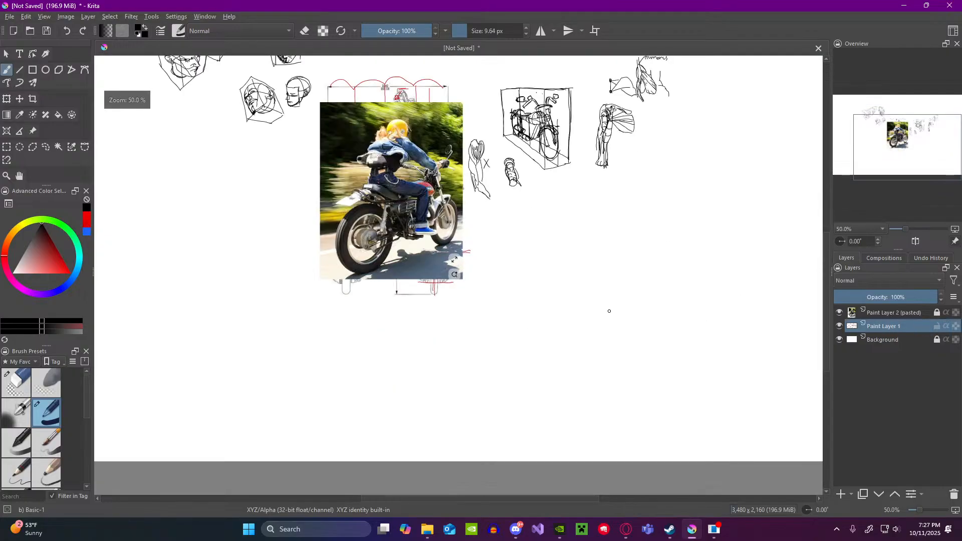
pyautogui.scroll(-2, 351, 117)
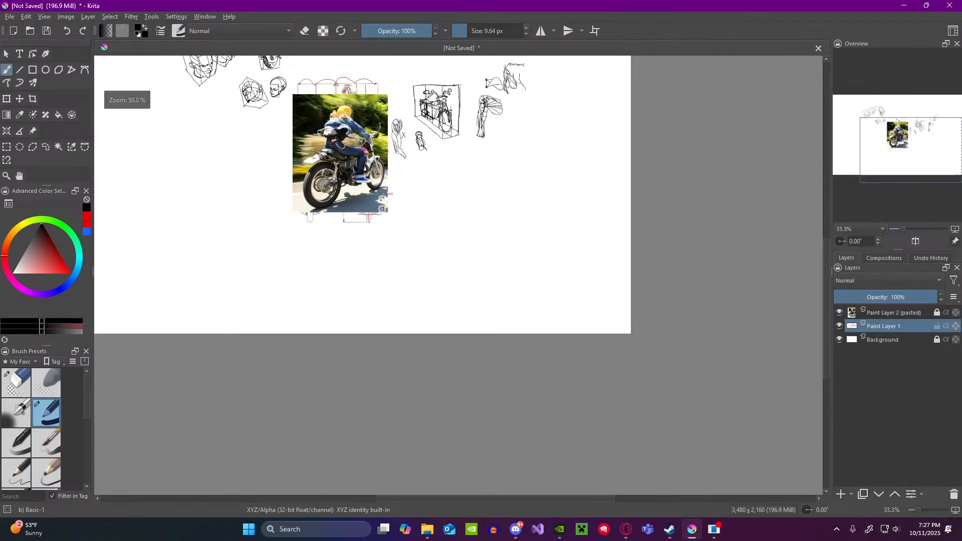
pyautogui.scroll(3, 329, 116)
pyautogui.scroll(-1, 330, 116)
pyautogui.scroll(1, 334, 108)
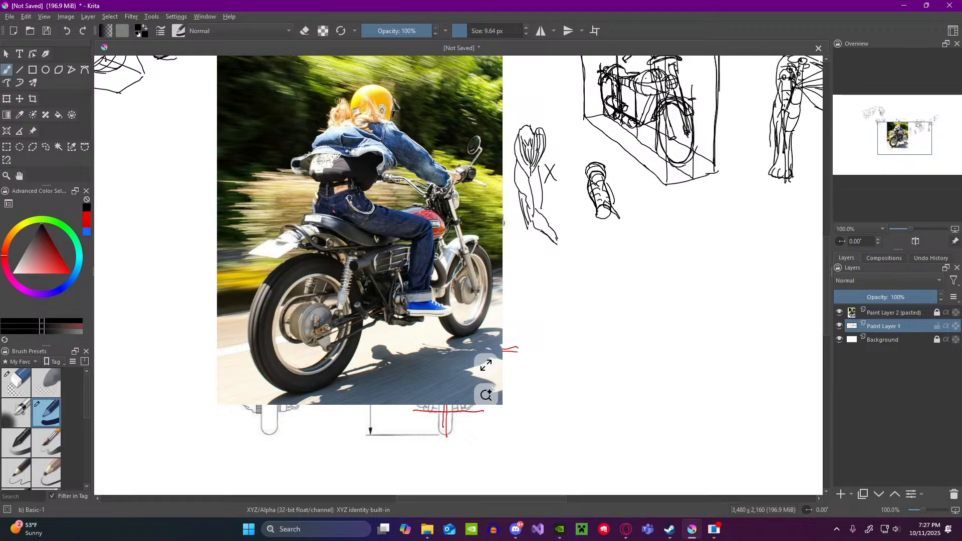
pyautogui.moveTo(587, 287)
pyautogui.mouseDown()
pyautogui.moveTo(616, 269)
pyautogui.moveTo(628, 298)
pyautogui.mouseUp()
pyautogui.moveTo(628, 282)
pyautogui.mouseDown()
pyautogui.moveTo(638, 282)
pyautogui.moveTo(631, 290)
pyautogui.mouseUp()
pyautogui.moveTo(641, 274); pyautogui.dragTo(640, 292)
pyautogui.moveTo(586, 333)
pyautogui.mouseDown()
pyautogui.moveTo(594, 347)
pyautogui.moveTo(604, 324)
pyautogui.moveTo(656, 345)
pyautogui.mouseUp()
pyautogui.scroll(-3, 650, 298)
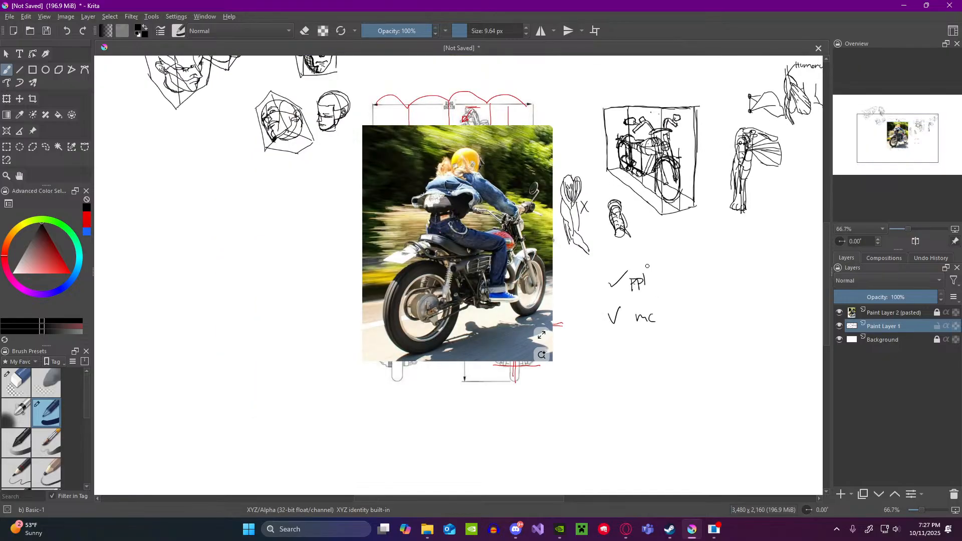
# Step: Examine the motorcycle rider photo against the boxed motorcycle and anatomy sketches around it
pyautogui.scroll(3, 652, 203)
pyautogui.scroll(-3, 639, 224)
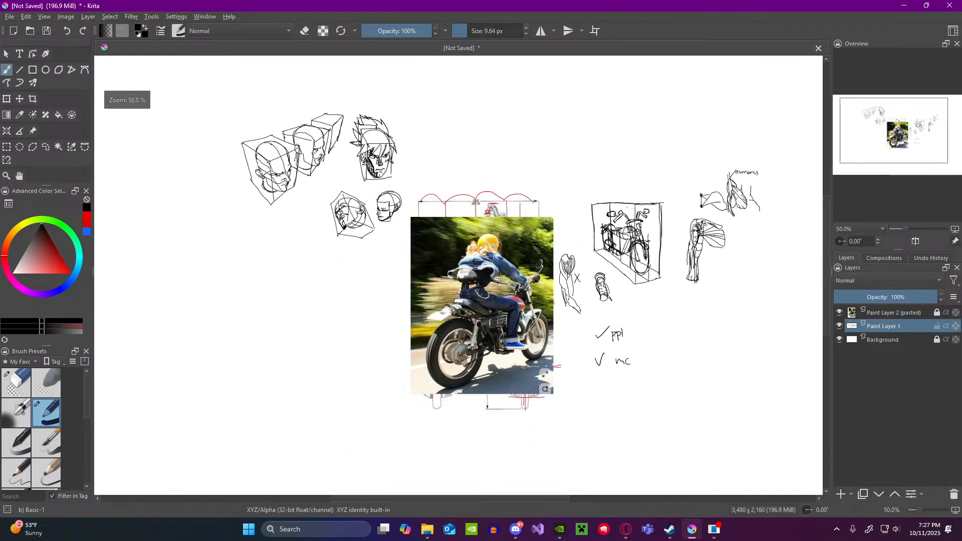
pyautogui.scroll(3, 501, 360)
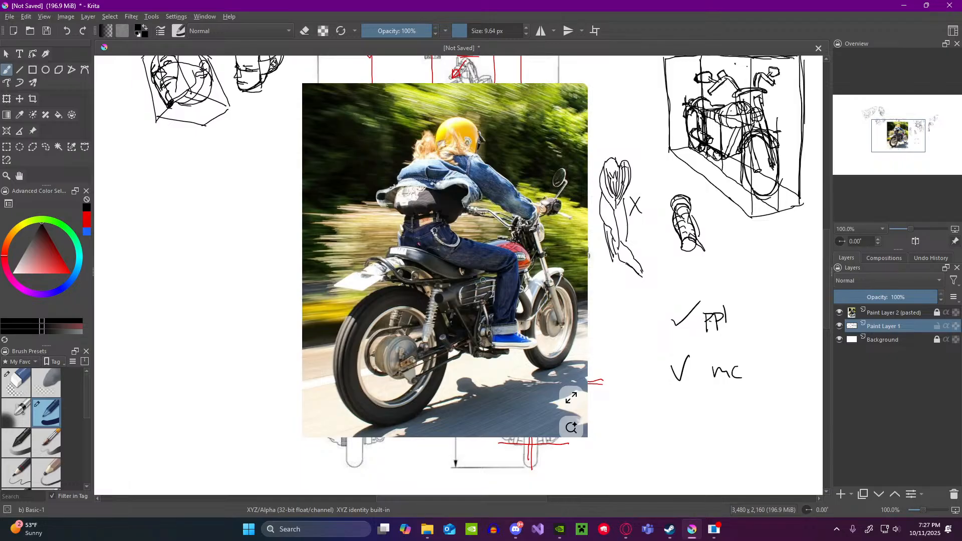
pyautogui.scroll(-3, 484, 279)
pyautogui.scroll(3, 466, 285)
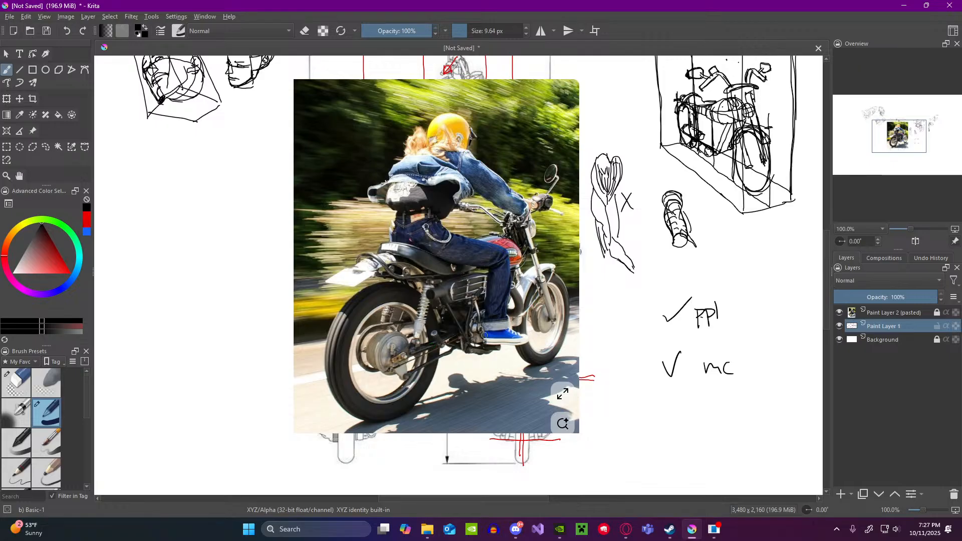
pyautogui.scroll(-1, 510, 333)
pyautogui.scroll(1, 638, 345)
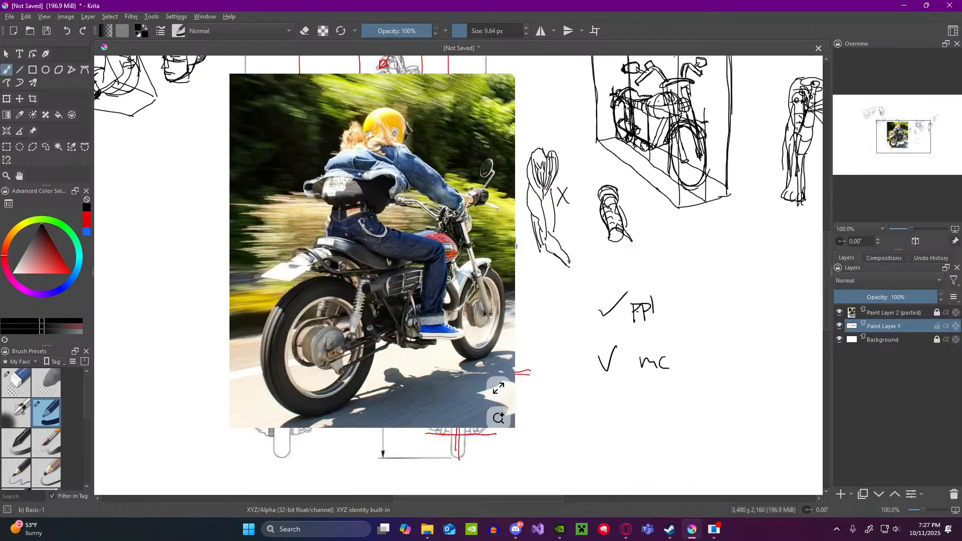
pyautogui.scroll(-1, 487, 167)
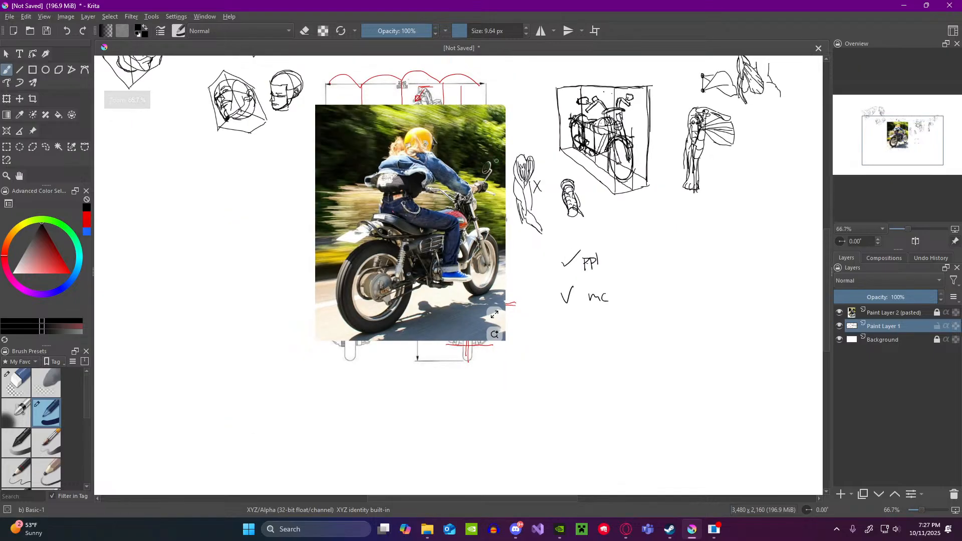
pyautogui.scroll(1, 497, 161)
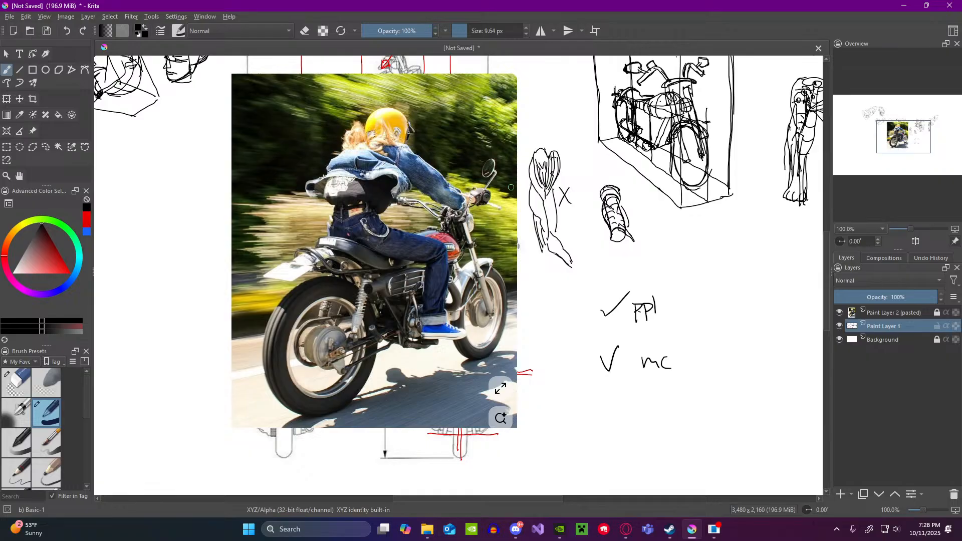
pyautogui.moveTo(668, 259)
pyautogui.mouseDown()
pyautogui.moveTo(675, 304)
pyautogui.moveTo(702, 306)
pyautogui.moveTo(682, 311)
pyautogui.mouseUp()
pyautogui.moveTo(737, 253)
pyautogui.mouseDown()
pyautogui.moveTo(738, 301)
pyautogui.moveTo(776, 299)
pyautogui.mouseUp()
pyautogui.moveTo(774, 253); pyautogui.dragTo(780, 302)
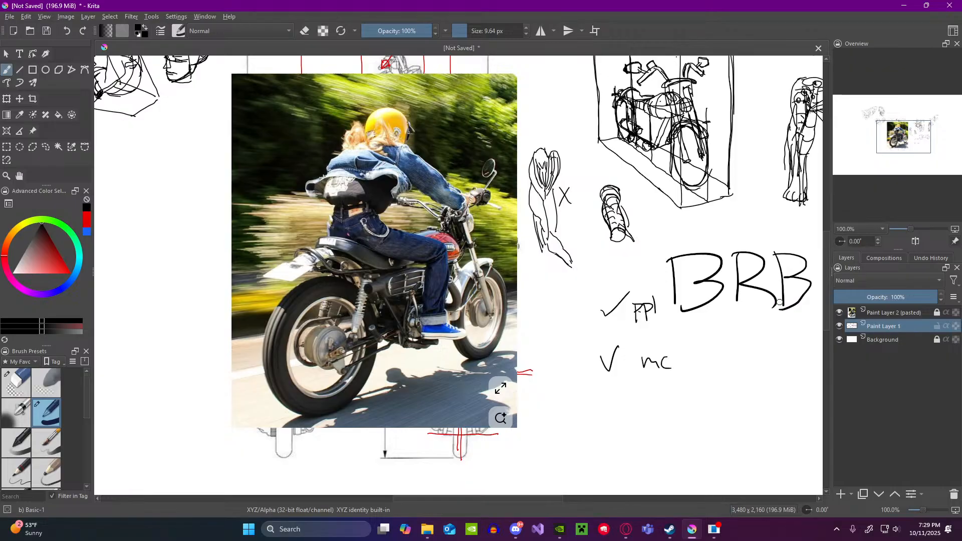
pyautogui.hotkey('ctrl', 'z')
pyautogui.hotkey('ctrl', 'z')
pyautogui.hotkey('ctrl', 'z')
pyautogui.hotkey('ctrl', 'z')
pyautogui.hotkey('ctrl', 'z')
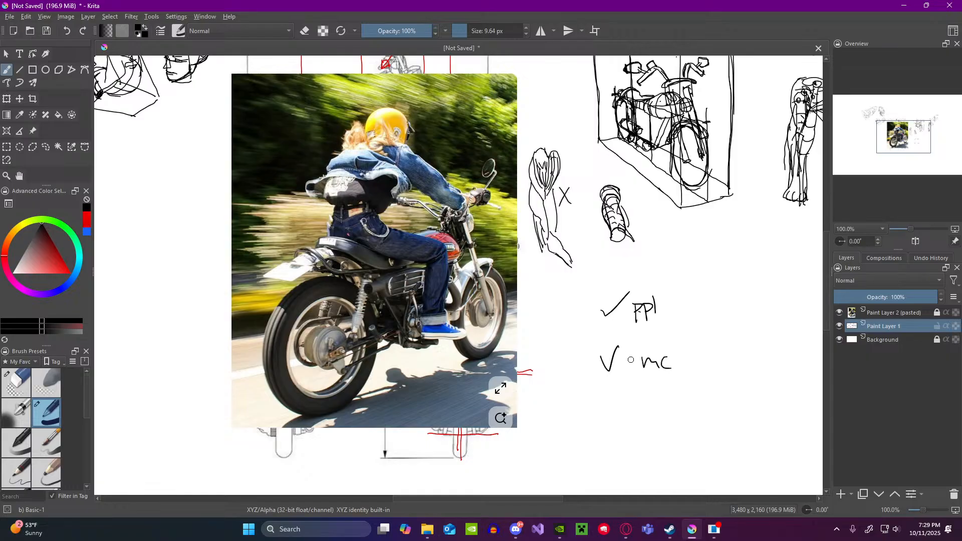
# Step: Examine the boxed motorcycle sketch up close, and the rider's torso and the motorcycle in the photo
pyautogui.scroll(-3, 710, 299)
pyautogui.scroll(5, 727, 231)
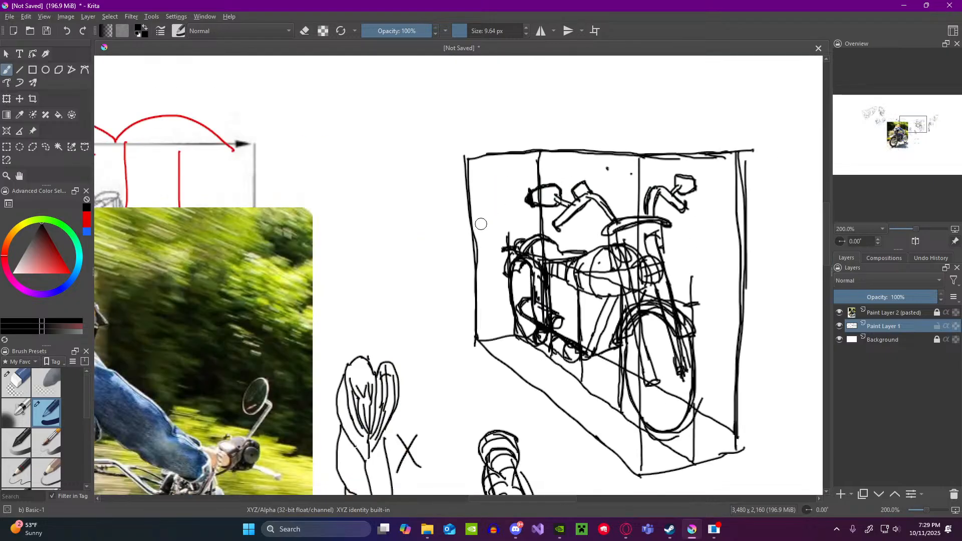
pyautogui.scroll(-2, 481, 224)
pyautogui.scroll(1, 551, 236)
pyautogui.scroll(-2, 618, 244)
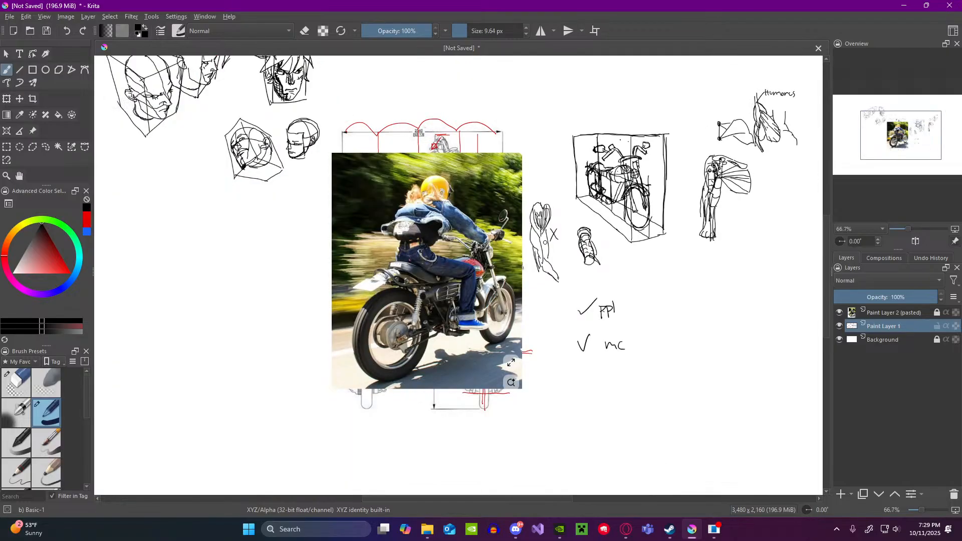
pyautogui.scroll(1, 499, 254)
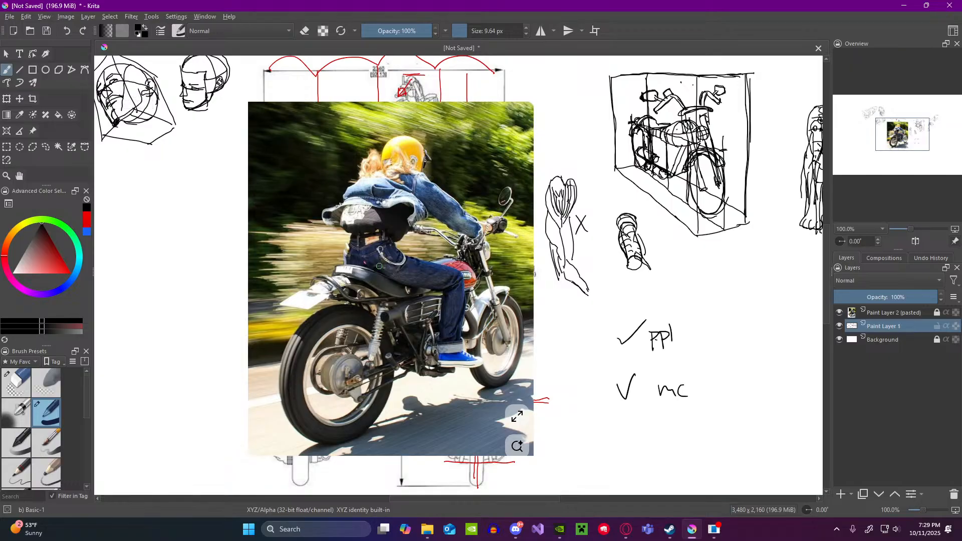
pyautogui.scroll(3, 333, 193)
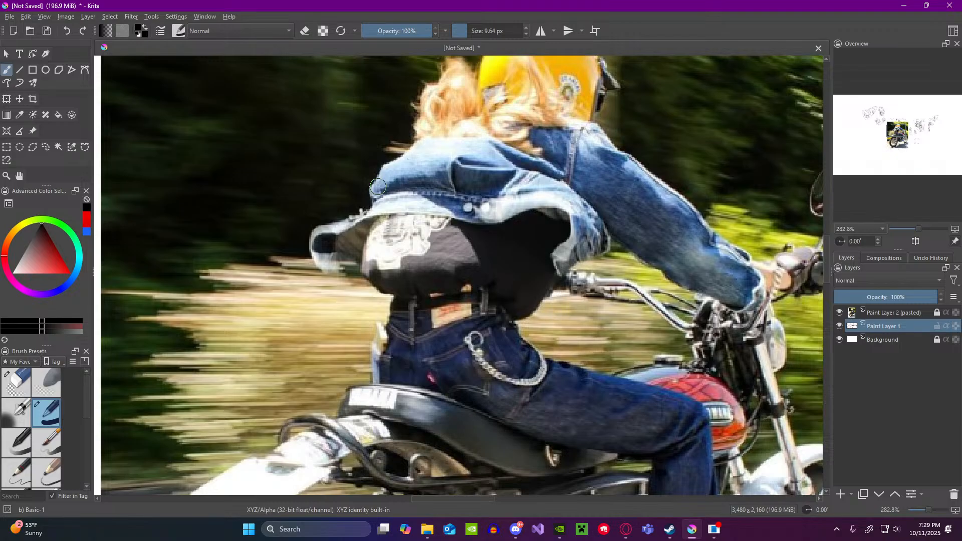
pyautogui.scroll(-2, 444, 181)
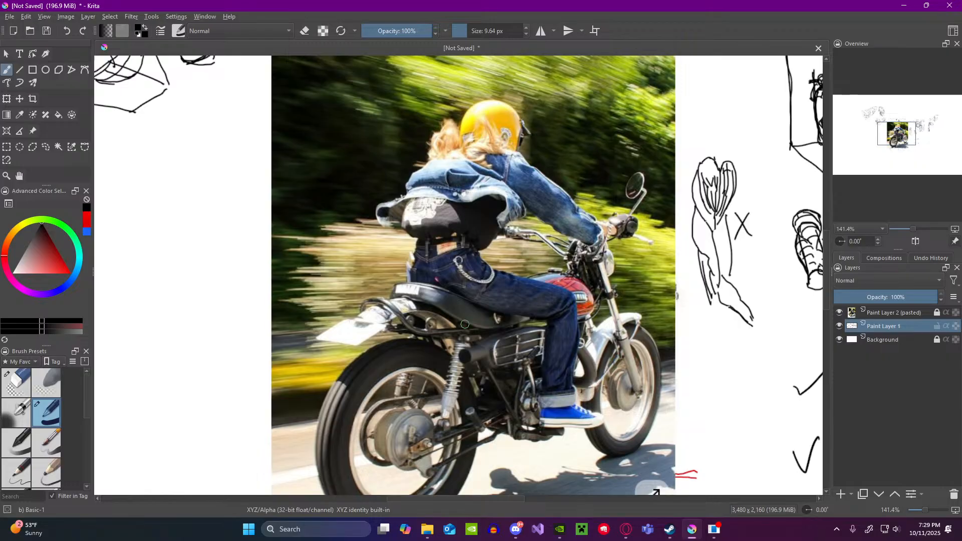
pyautogui.scroll(-1, 466, 323)
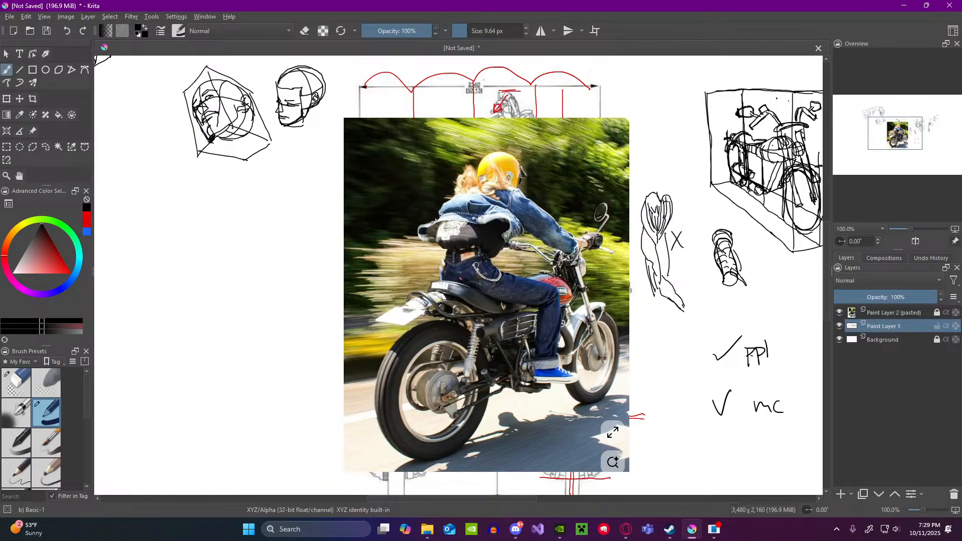
pyautogui.scroll(-1, 551, 256)
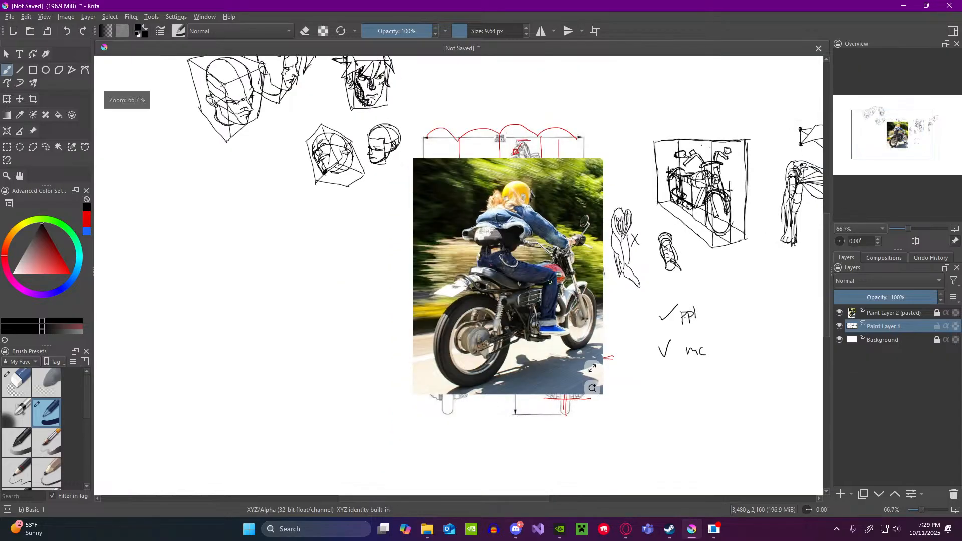
pyautogui.scroll(1, 551, 256)
pyautogui.scroll(-2, 551, 256)
pyautogui.scroll(2, 667, 326)
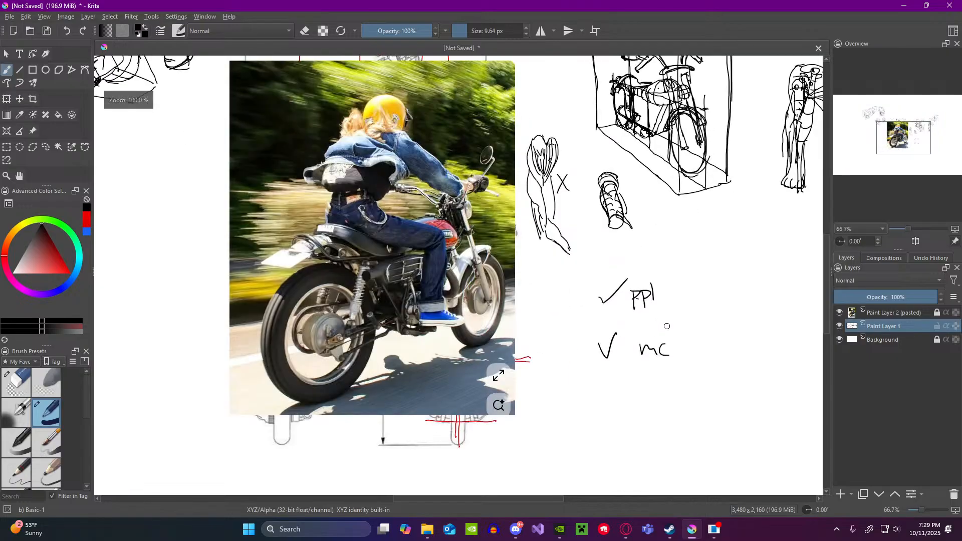
# Step: Erase the handwritten "ppl" and "mc" notes with the Eraser Circle brush and return to the Basic-1 brush
pyautogui.click(16, 384)
pyautogui.moveTo(634, 336); pyautogui.dragTo(642, 344)
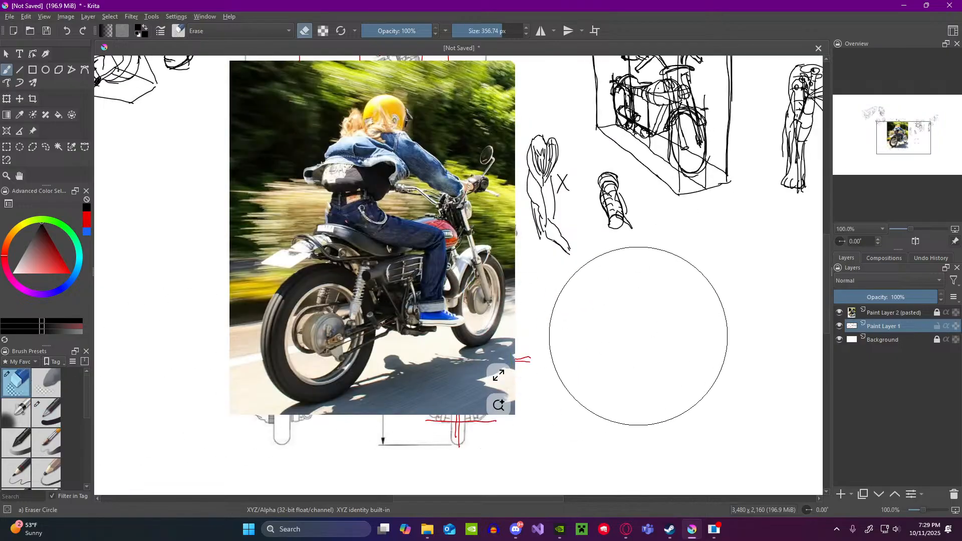
pyautogui.click(51, 404)
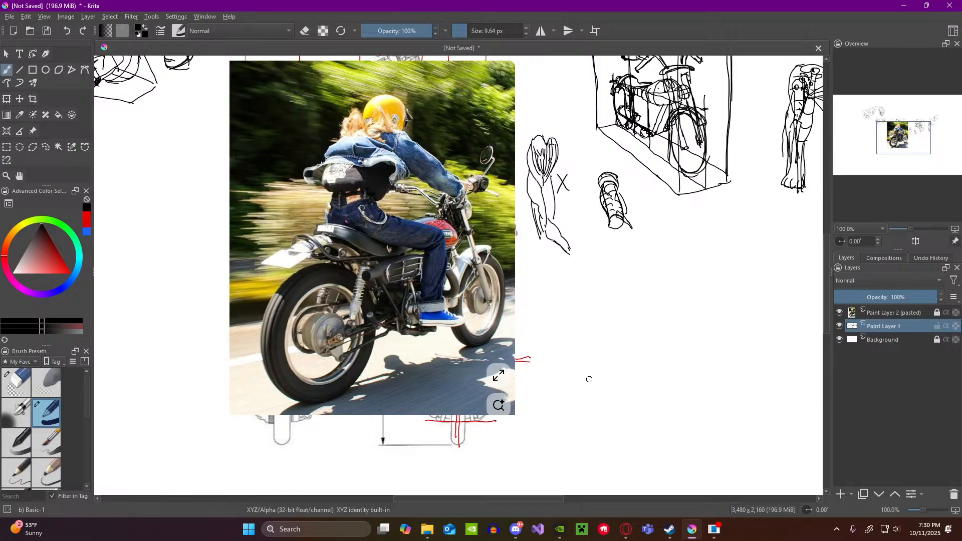
# Step: Sketch a long four-sided ground plane in perspective, narrowing into the distance, in the blank area beside the rider photo
pyautogui.moveTo(600, 398); pyautogui.dragTo(672, 371)
pyautogui.moveTo(701, 364); pyautogui.dragTo(649, 406)
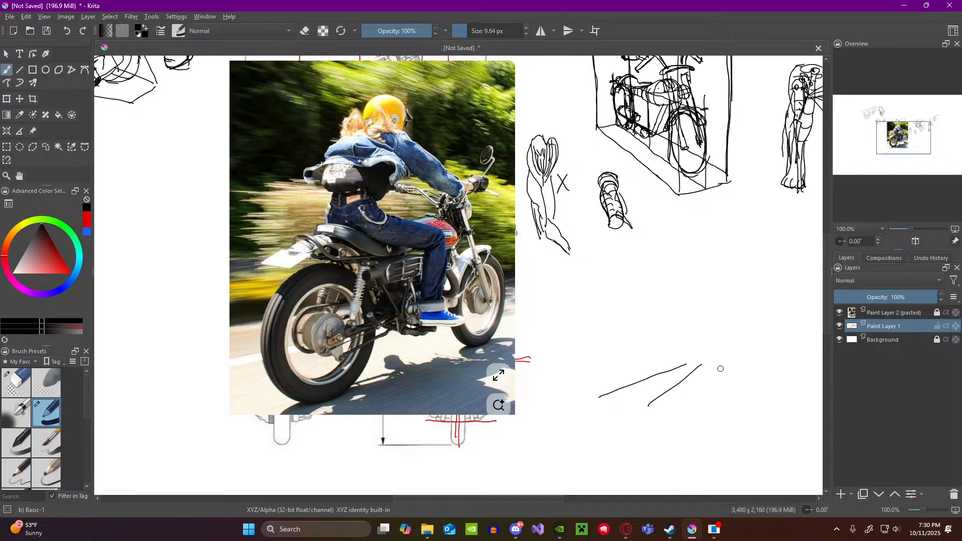
pyautogui.moveTo(719, 366); pyautogui.dragTo(640, 442)
pyautogui.moveTo(600, 399)
pyautogui.mouseDown()
pyautogui.moveTo(578, 417)
pyautogui.moveTo(569, 412)
pyautogui.moveTo(603, 396)
pyautogui.moveTo(603, 426)
pyautogui.moveTo(638, 439)
pyautogui.mouseUp()
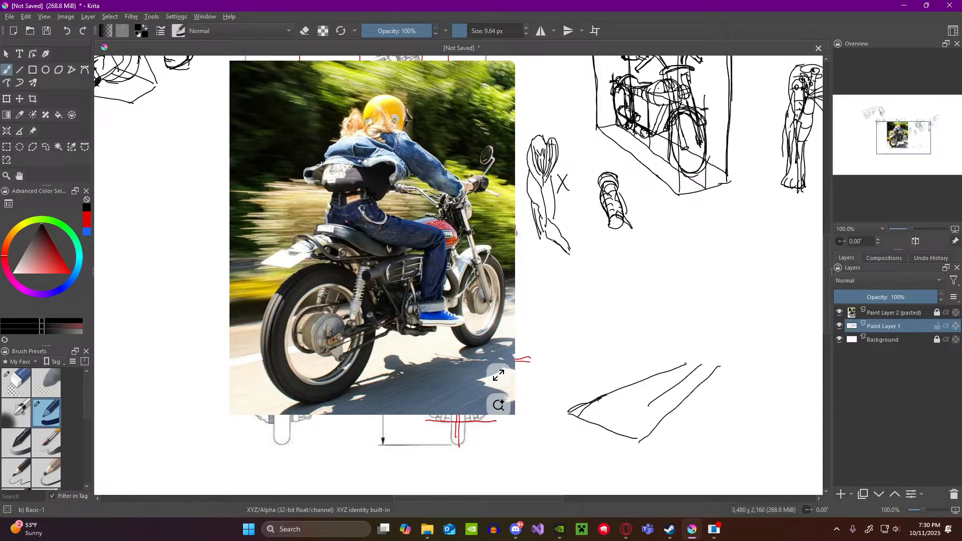
pyautogui.moveTo(691, 359); pyautogui.dragTo(726, 361)
# Step: Erase the stray line inside the ground plane with the Eraser Circle brush and return to the Basic-1 brush
pyautogui.click(16, 382)
pyautogui.moveTo(656, 398)
pyautogui.mouseDown()
pyautogui.moveTo(700, 367)
pyautogui.moveTo(673, 382)
pyautogui.mouseUp()
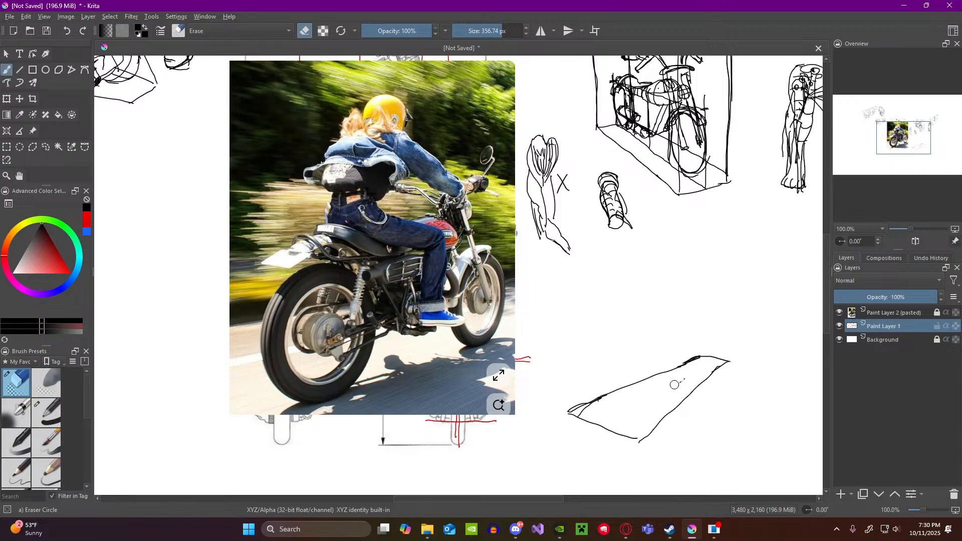
pyautogui.click(48, 412)
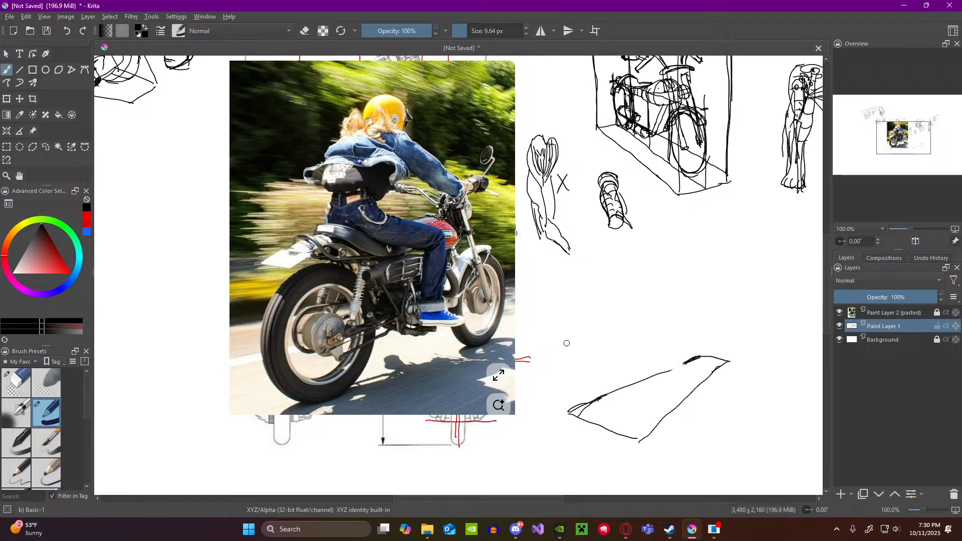
# Step: Select the ground plane sketch with a rectangle, move it lower on the canvas with the Transform tool, and clear the selection
pyautogui.scroll(-1, 578, 330)
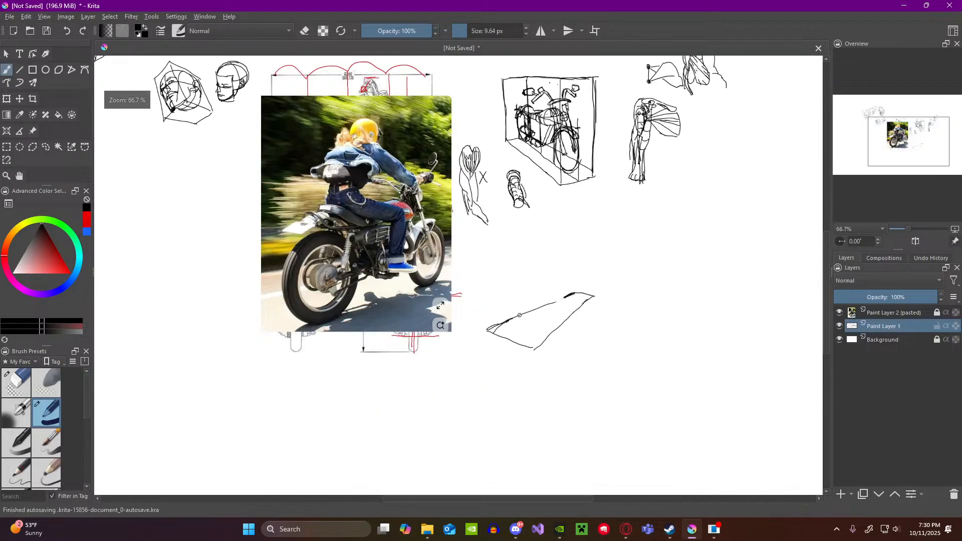
pyautogui.click(6, 147)
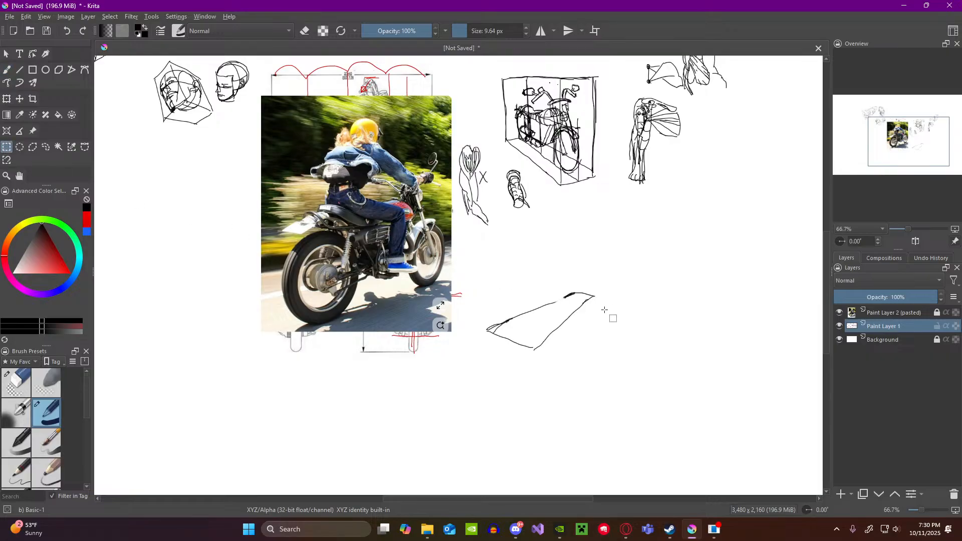
pyautogui.moveTo(474, 272)
pyautogui.mouseDown()
pyautogui.moveTo(634, 343)
pyautogui.moveTo(630, 373)
pyautogui.mouseUp()
pyautogui.rightClick(552, 324)
pyautogui.moveTo(688, 443)
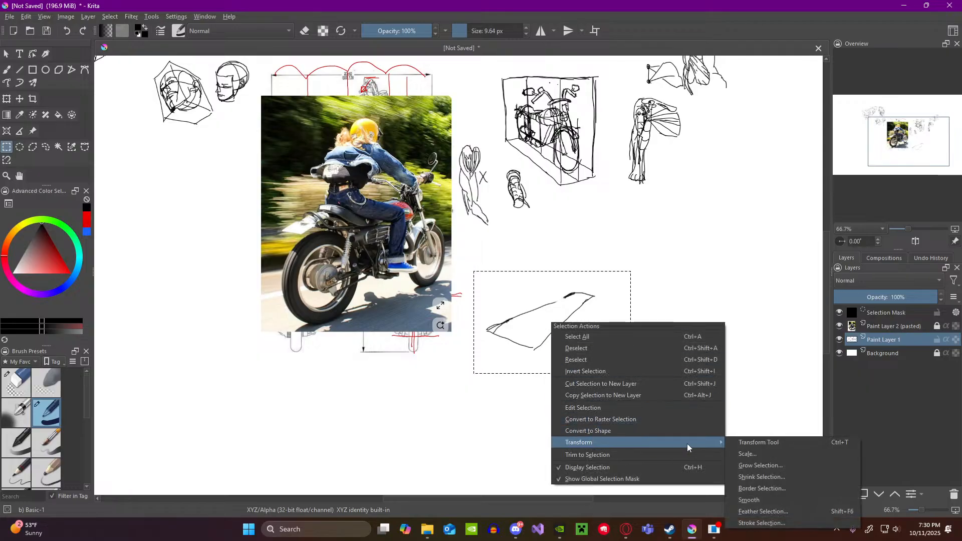
pyautogui.click(741, 443)
pyautogui.moveTo(593, 370); pyautogui.dragTo(612, 408)
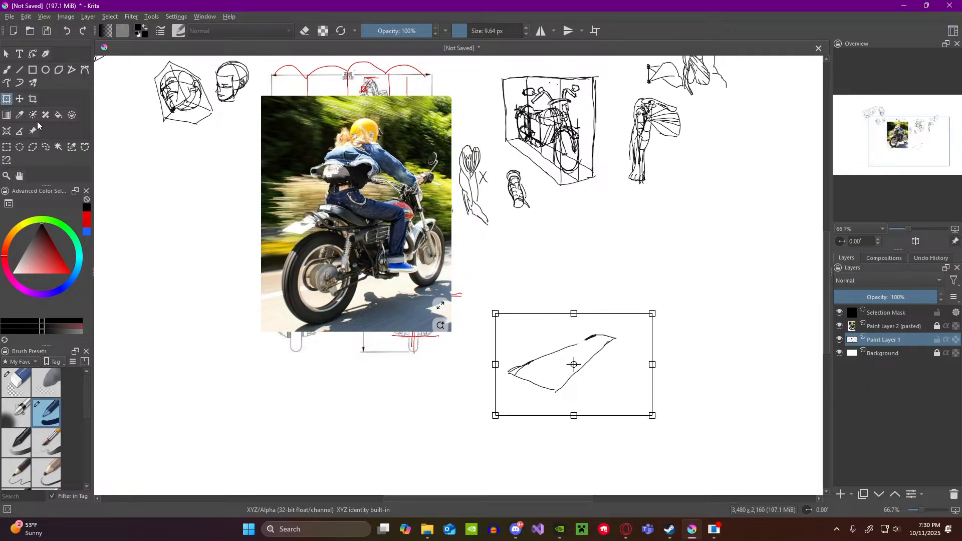
pyautogui.click(7, 147)
pyautogui.click(145, 217)
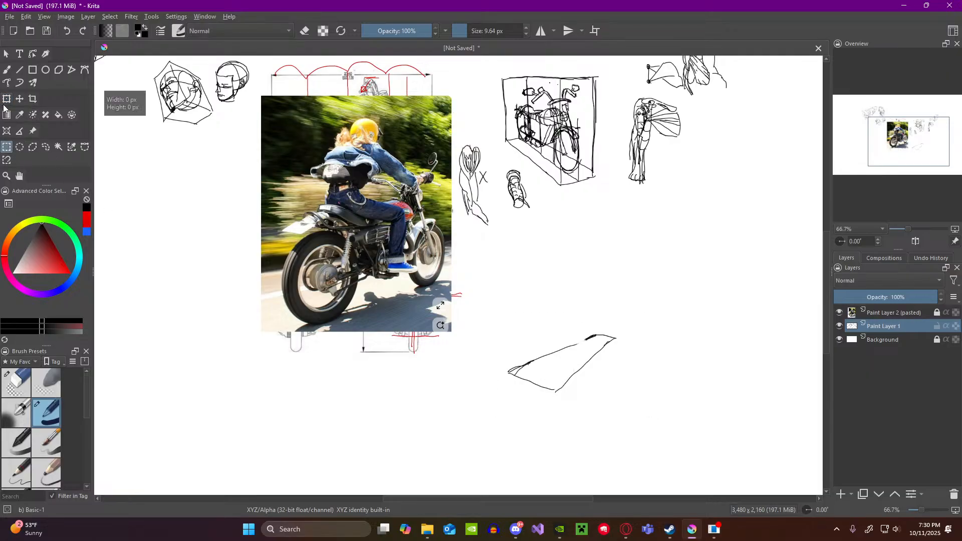
# Step: Close the gap in the ground plane's upper edge with the Basic-1 brush
pyautogui.click(7, 70)
pyautogui.scroll(2, 642, 367)
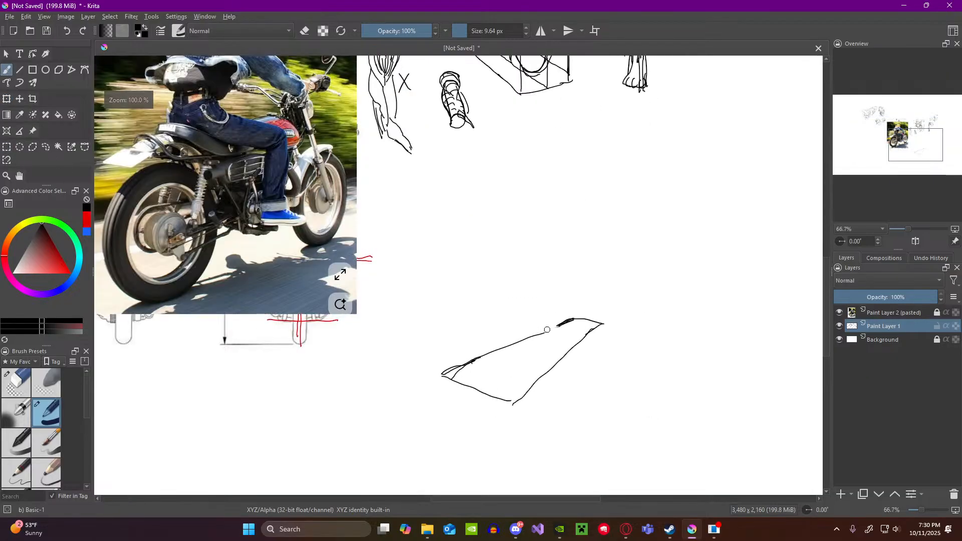
pyautogui.scroll(-1, 548, 329)
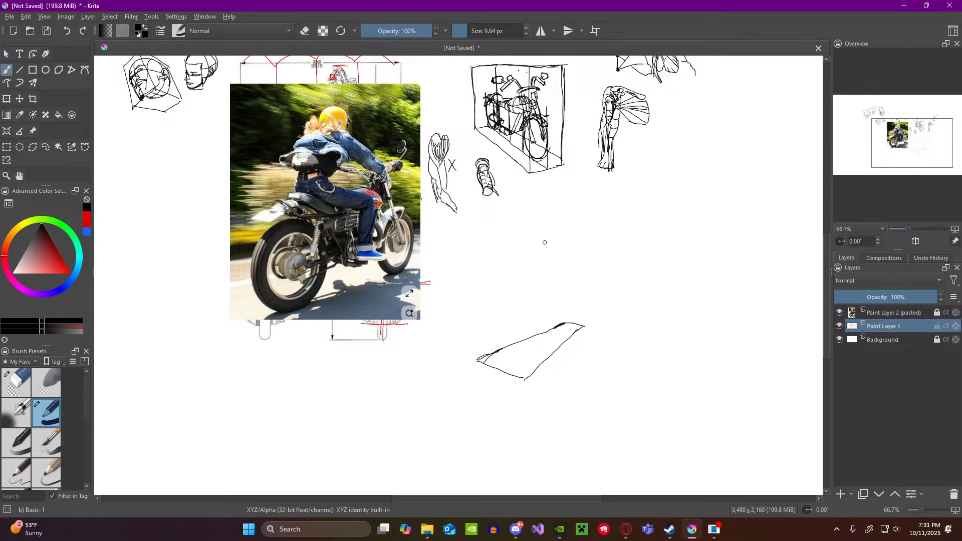
# Step: Compare the motorcycle rider photo with the ground plane sketch at different magnifications
pyautogui.scroll(-1, 480, 205)
pyautogui.scroll(2, 391, 190)
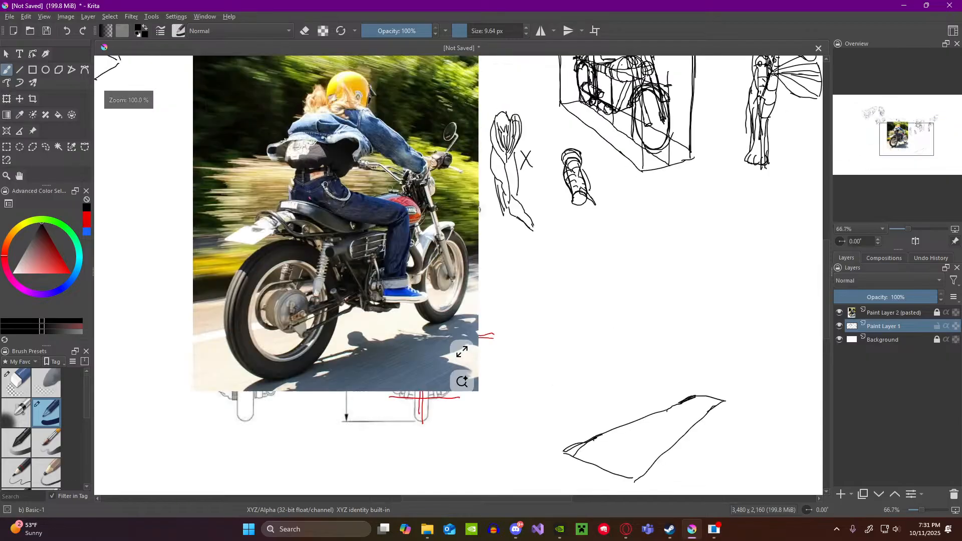
pyautogui.scroll(-1, 389, 189)
pyautogui.scroll(1, 366, 173)
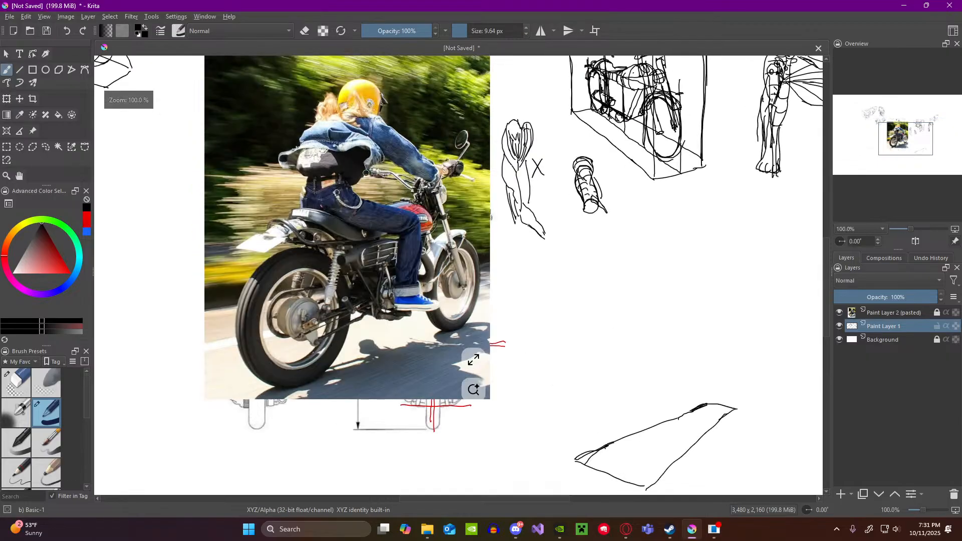
pyautogui.scroll(-1, 366, 173)
pyautogui.scroll(1, 365, 170)
pyautogui.scroll(-1, 359, 158)
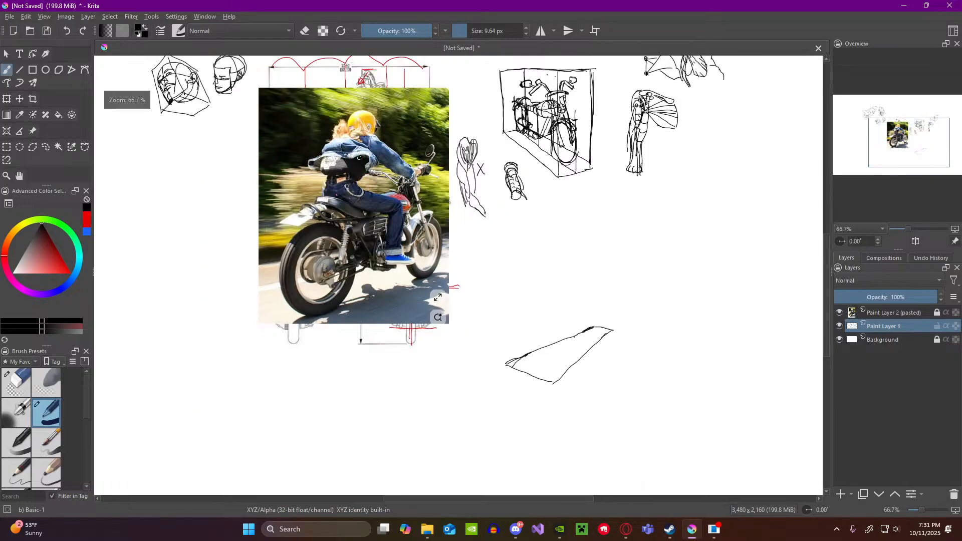
pyautogui.scroll(1, 359, 158)
pyautogui.scroll(-1, 361, 151)
pyautogui.scroll(1, 363, 139)
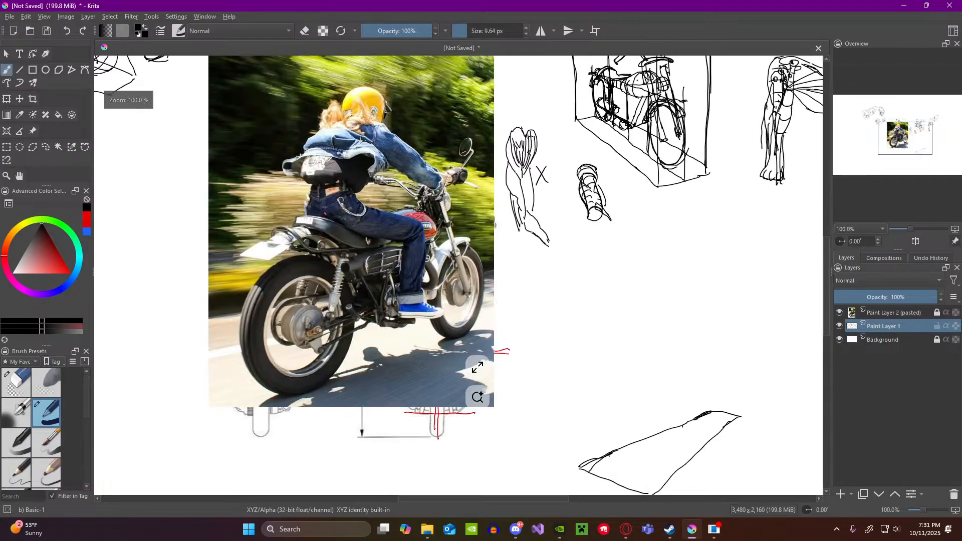
# Step: Change the brush colour to bright red, with the rider photo and ground plane both in view
pyautogui.scroll(1, 363, 139)
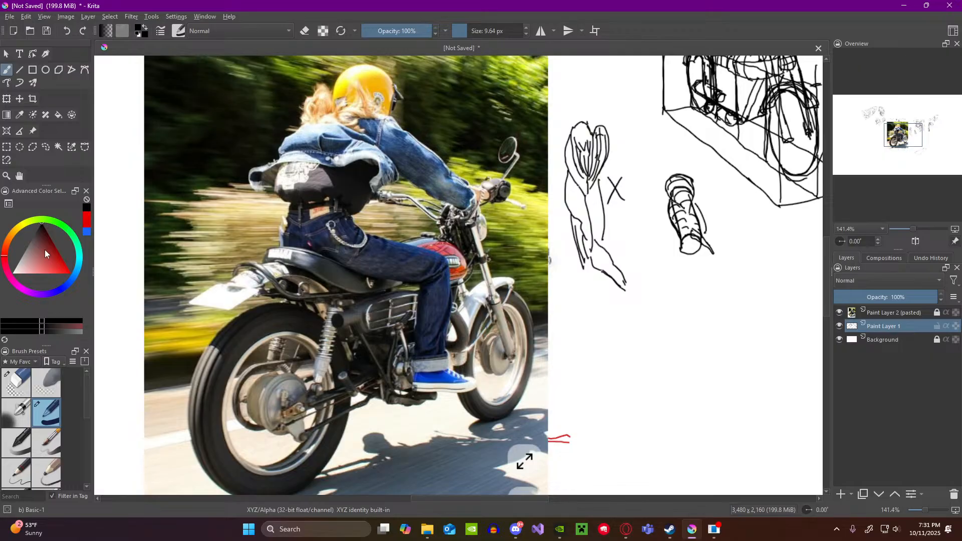
pyautogui.moveTo(44, 250); pyautogui.dragTo(82, 278)
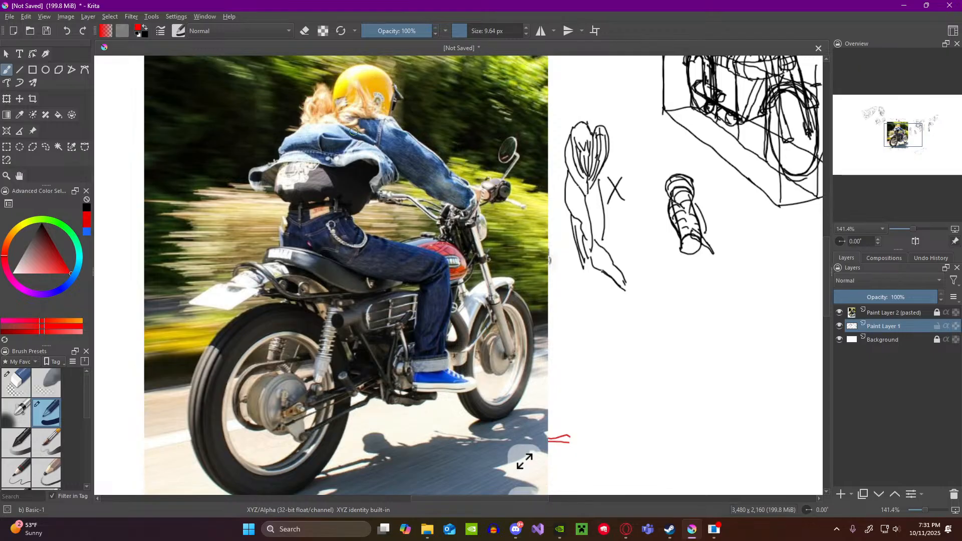
pyautogui.scroll(-3, 377, 143)
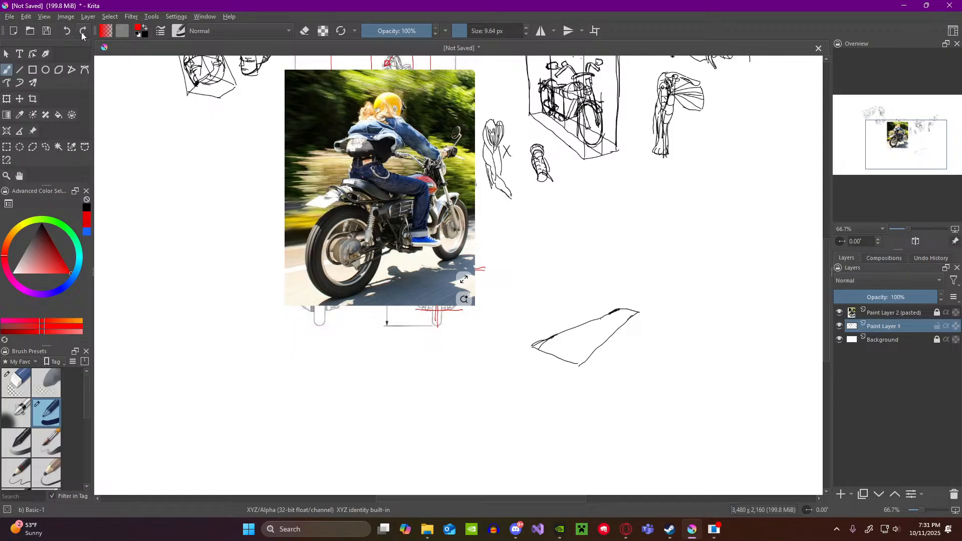
# Step: Examine the perspective of the motorcycle rider photo alongside the ground plane sketch, in overview and close up
pyautogui.scroll(-1, 360, 170)
pyautogui.scroll(3, 359, 171)
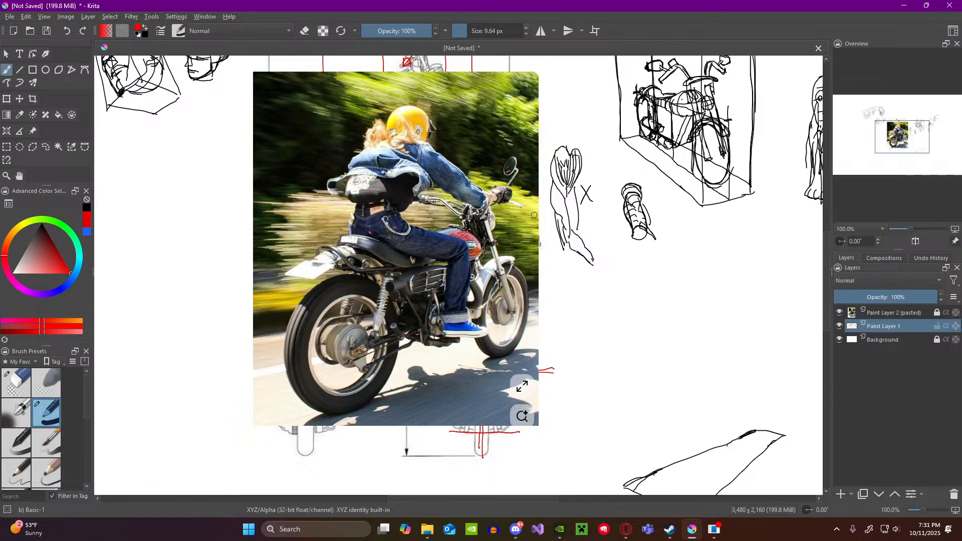
pyautogui.scroll(-3, 574, 201)
pyautogui.scroll(2, 574, 200)
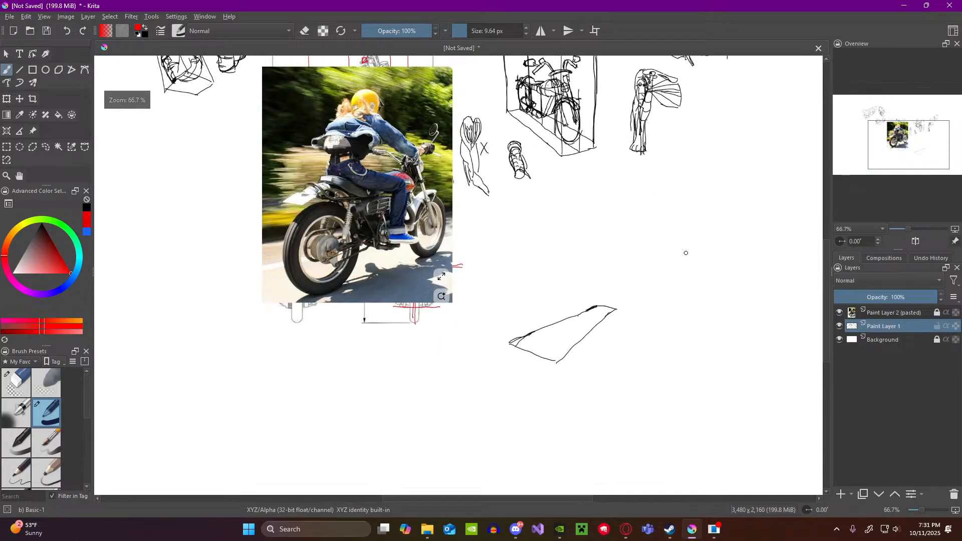
pyautogui.scroll(-1, 617, 155)
pyautogui.scroll(1, 617, 155)
pyautogui.scroll(-1, 631, 210)
pyautogui.scroll(2, 646, 279)
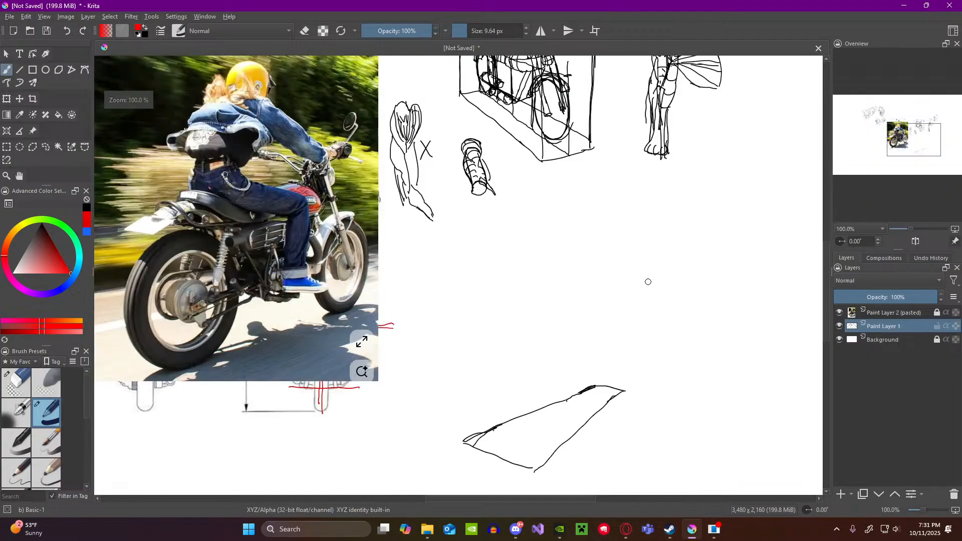
pyautogui.scroll(-1, 639, 351)
pyautogui.scroll(1, 636, 376)
pyautogui.scroll(-1, 684, 344)
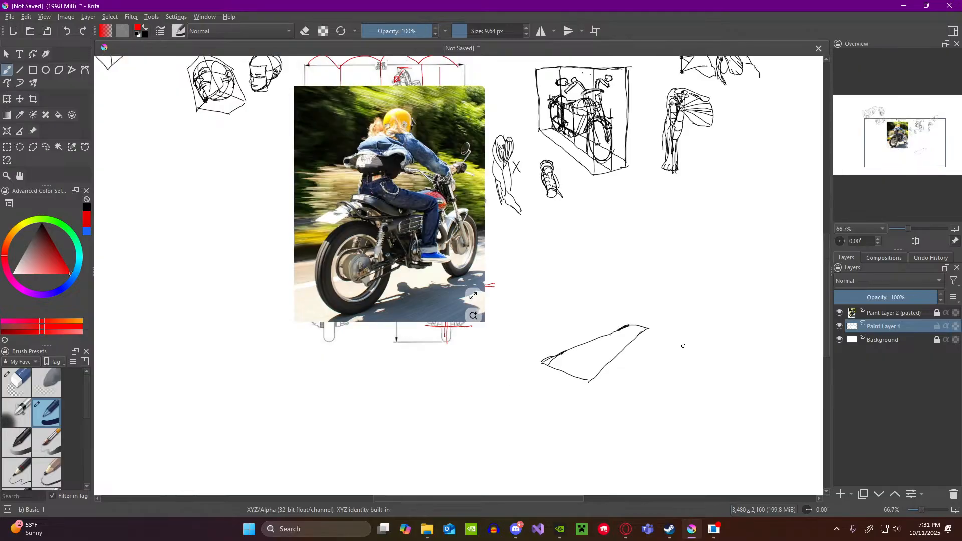
pyautogui.scroll(1, 664, 299)
pyautogui.scroll(-1, 640, 241)
pyautogui.scroll(1, 640, 241)
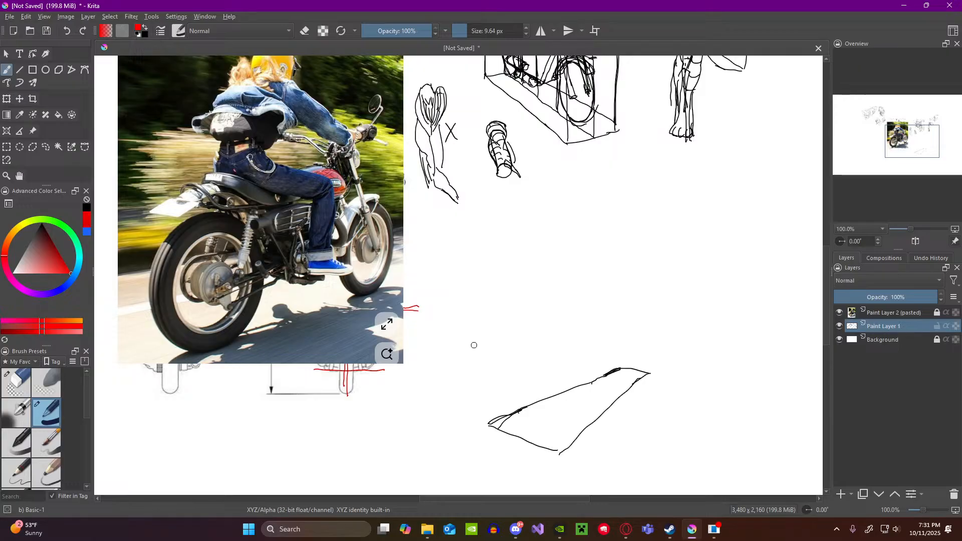
# Step: Reset the brush colour to black and draw vertical edges rising from the two near corners of the ground plane
pyautogui.moveTo(485, 315); pyautogui.dragTo(490, 399)
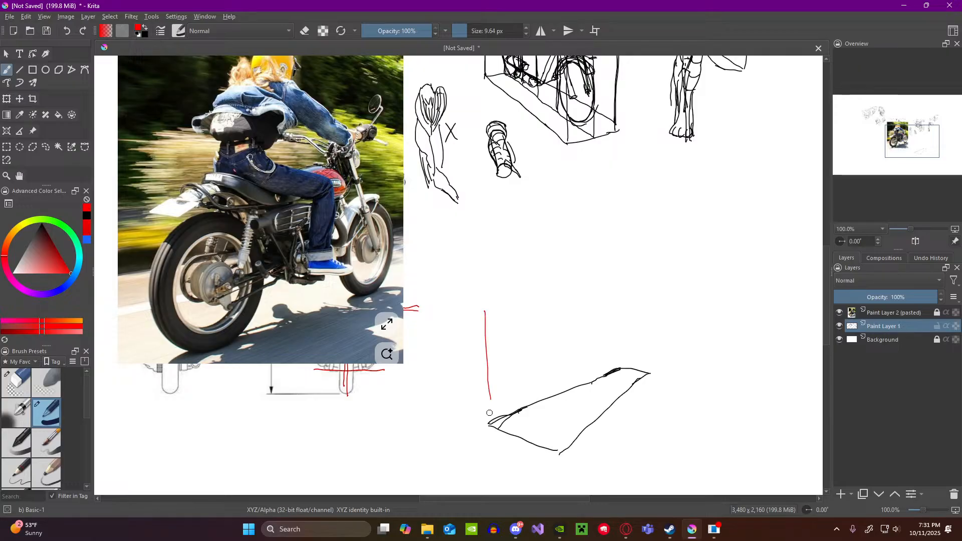
pyautogui.hotkey('ctrl', 'z')
pyautogui.press('d')
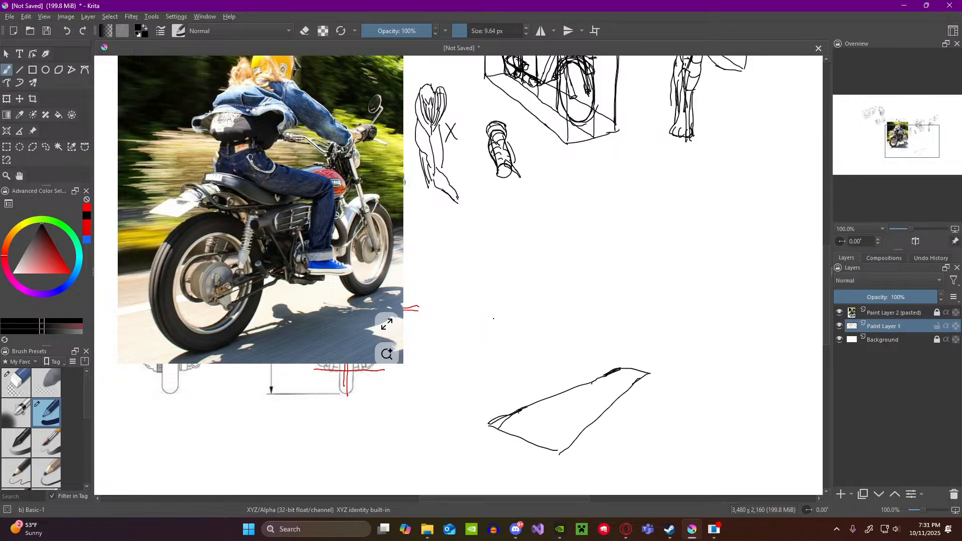
pyautogui.moveTo(494, 319); pyautogui.dragTo(490, 415)
pyautogui.hotkey('ctrl', 'z')
pyautogui.moveTo(489, 292); pyautogui.dragTo(489, 421)
pyautogui.moveTo(563, 281); pyautogui.dragTo(563, 445)
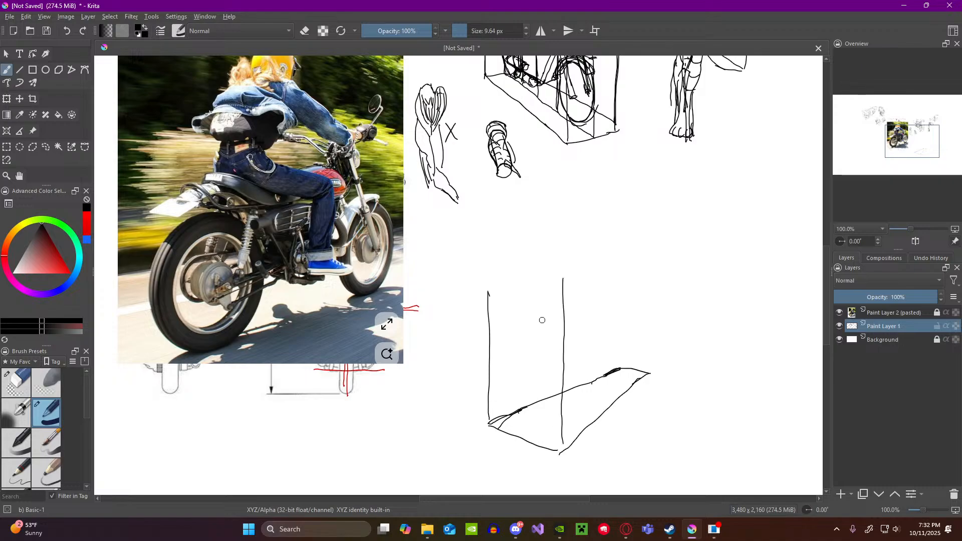
# Step: Join the verticals with a top edge and draw the two far vertical edges to enclose the ground plane in a box
pyautogui.moveTo(490, 300)
pyautogui.mouseDown()
pyautogui.moveTo(491, 272)
pyautogui.moveTo(542, 269)
pyautogui.mouseUp()
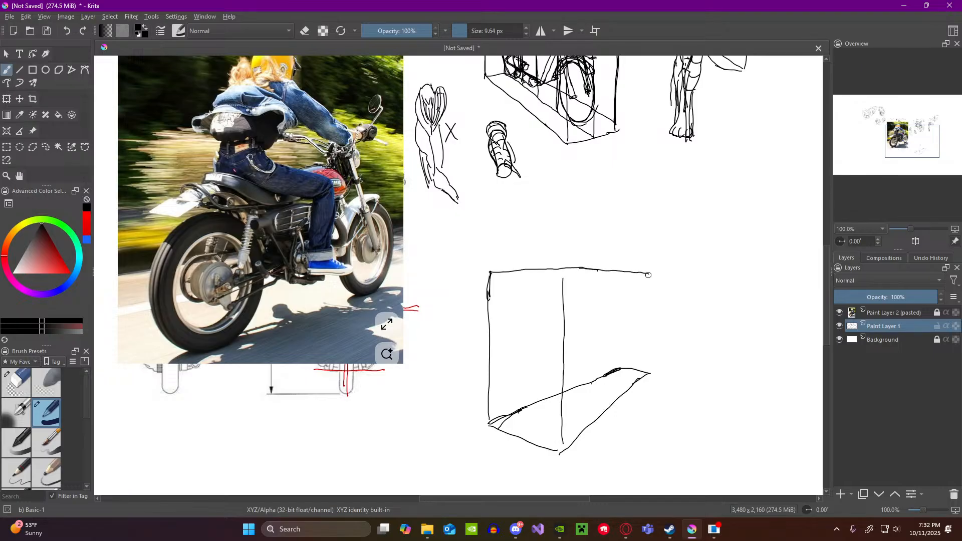
pyautogui.moveTo(647, 276)
pyautogui.mouseDown()
pyautogui.moveTo(646, 372)
pyautogui.moveTo(612, 278)
pyautogui.moveTo(614, 322)
pyautogui.mouseUp()
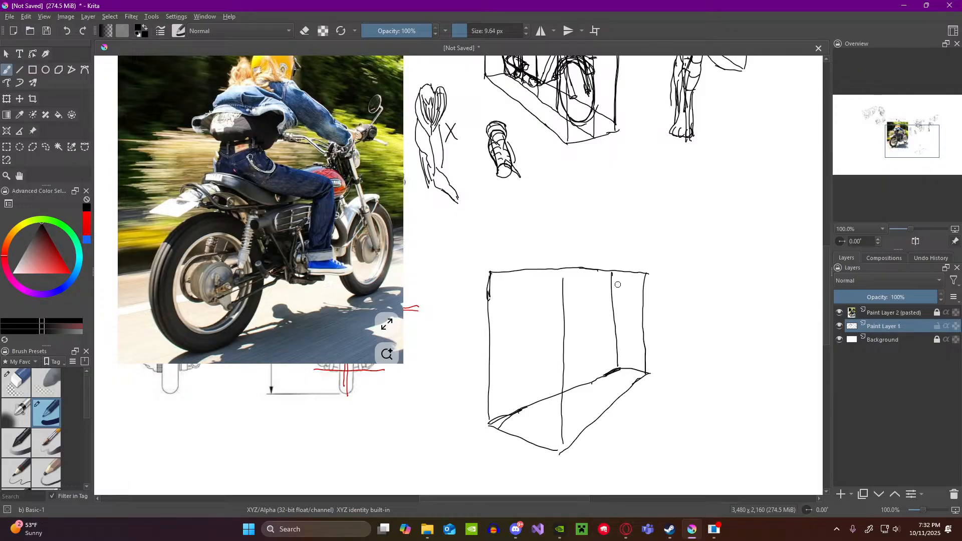
pyautogui.moveTo(611, 289); pyautogui.dragTo(618, 366)
pyautogui.moveTo(564, 268); pyautogui.dragTo(562, 299)
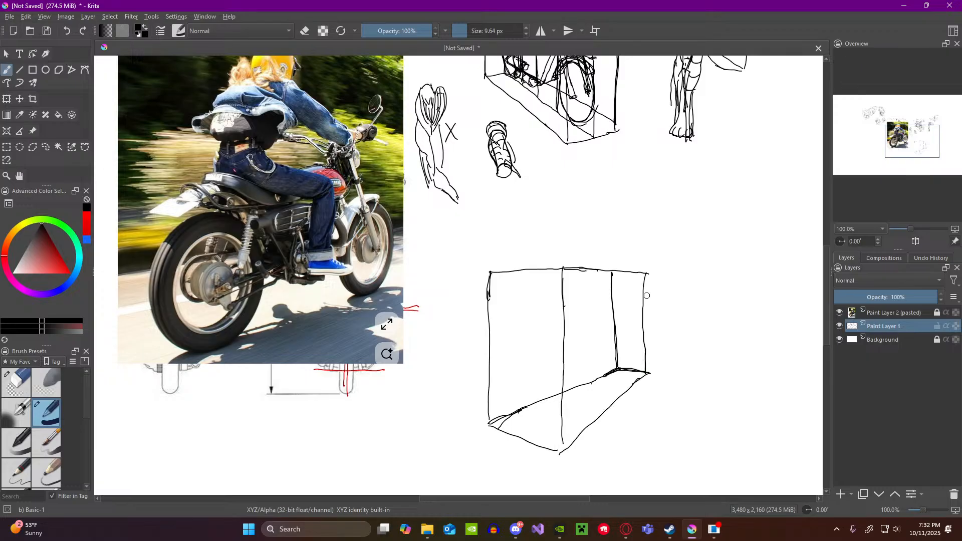
pyautogui.moveTo(645, 272); pyautogui.dragTo(647, 340)
# Step: Erase the inner far vertical with Eraser Circle and redraw it and the adjoining floor edge with the Basic-1 brush
pyautogui.click(18, 382)
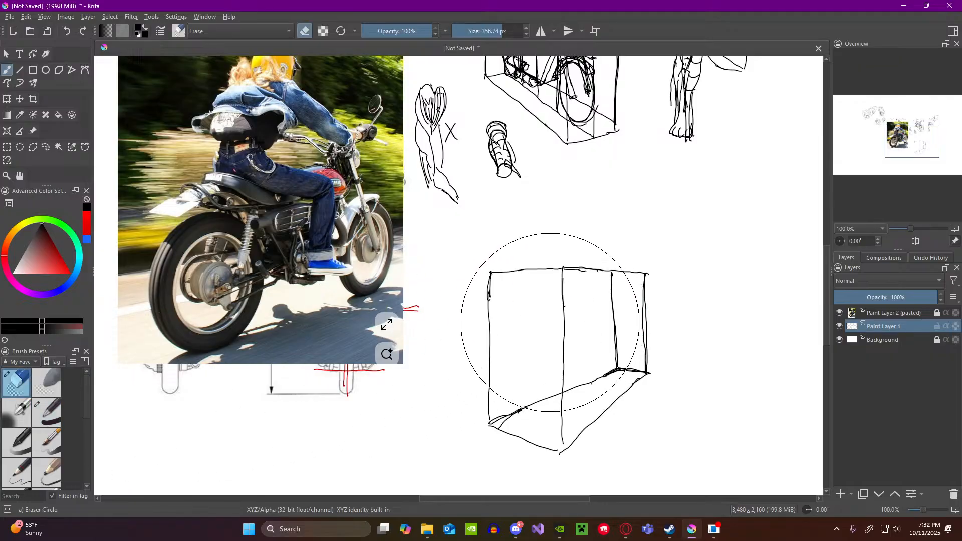
pyautogui.moveTo(619, 317)
pyautogui.mouseDown()
pyautogui.moveTo(613, 286)
pyautogui.moveTo(614, 351)
pyautogui.moveTo(591, 373)
pyautogui.mouseUp()
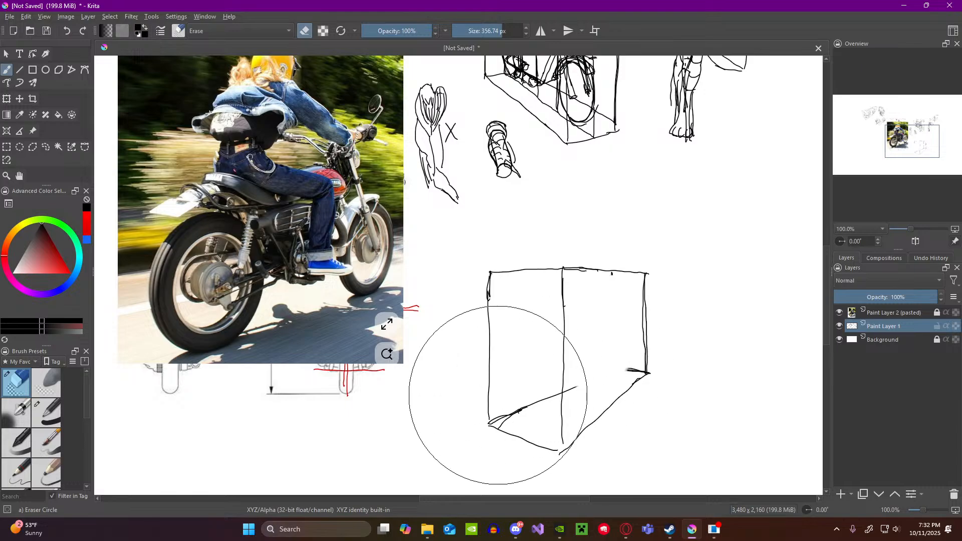
pyautogui.click(46, 412)
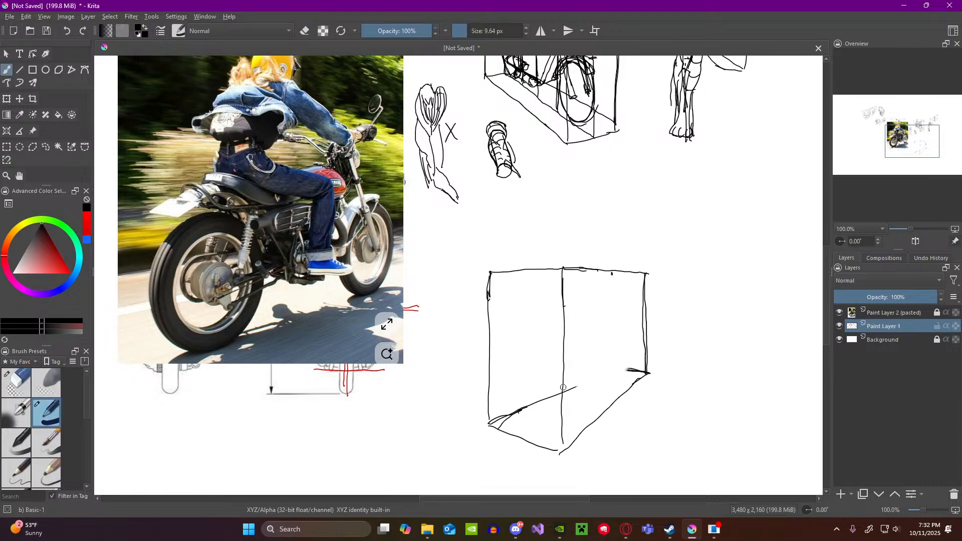
pyautogui.moveTo(571, 388); pyautogui.dragTo(628, 370)
pyautogui.moveTo(606, 273); pyautogui.dragTo(606, 362)
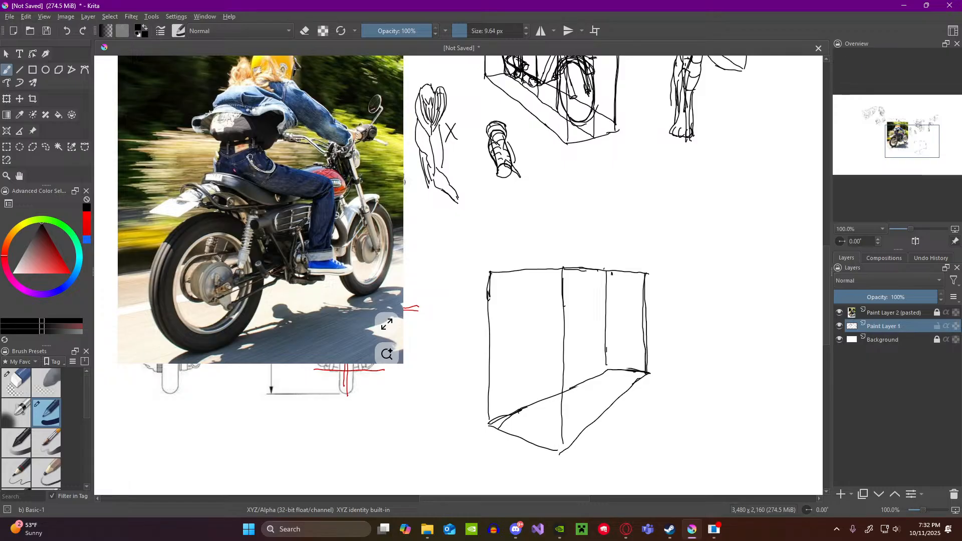
pyautogui.moveTo(606, 271); pyautogui.dragTo(607, 366)
# Step: Compare the new perspective box with the rider photo and the earlier boxed motorcycle sketch
pyautogui.scroll(-2, 605, 312)
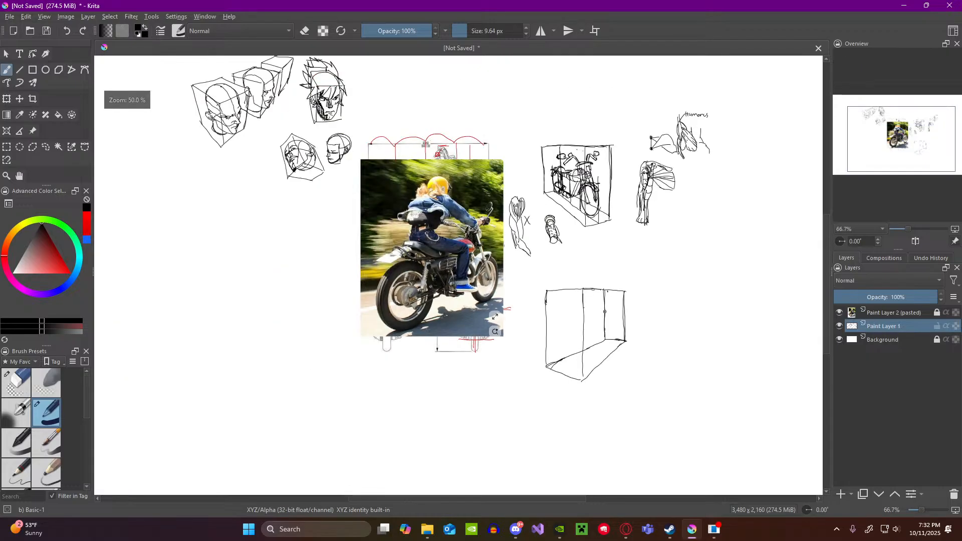
pyautogui.scroll(2, 613, 326)
pyautogui.scroll(-2, 552, 231)
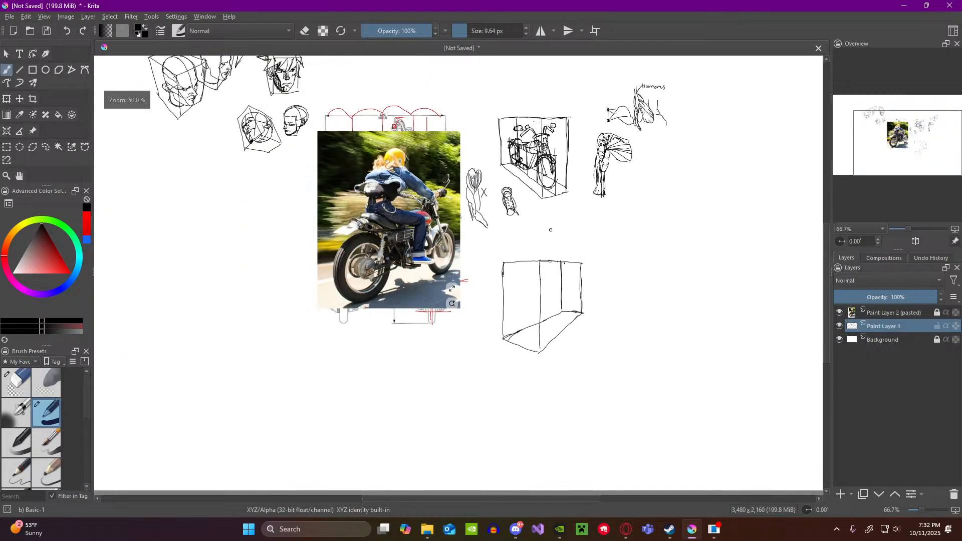
pyautogui.scroll(2, 542, 225)
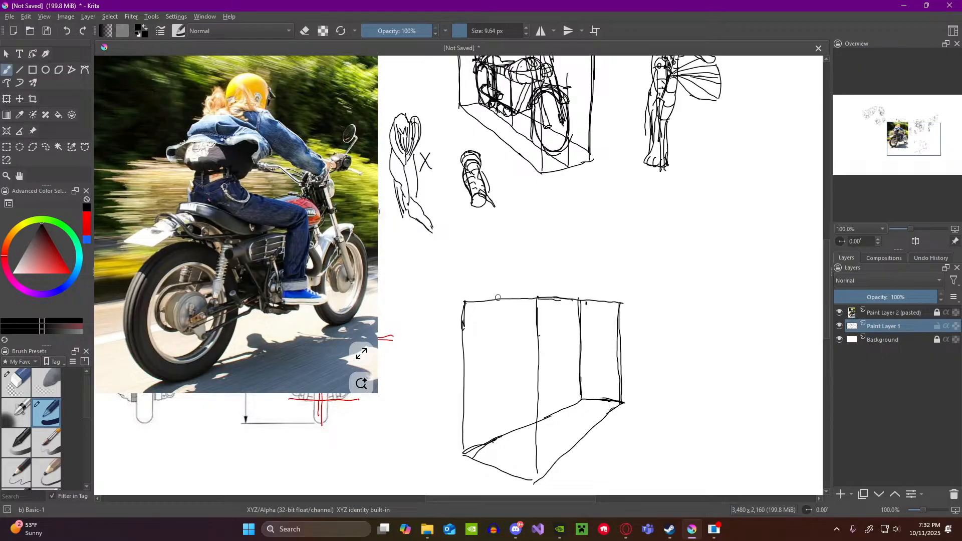
pyautogui.scroll(-4, 498, 269)
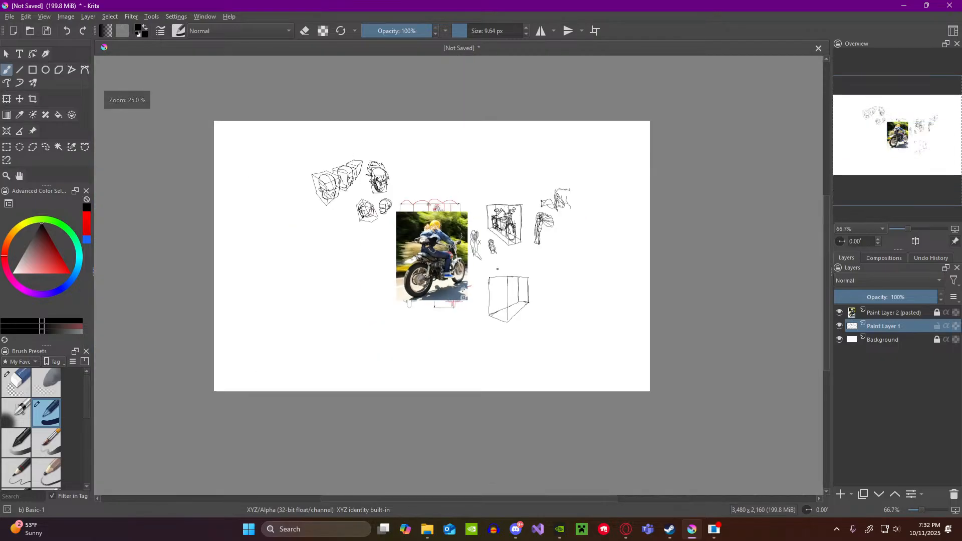
pyautogui.scroll(3, 488, 217)
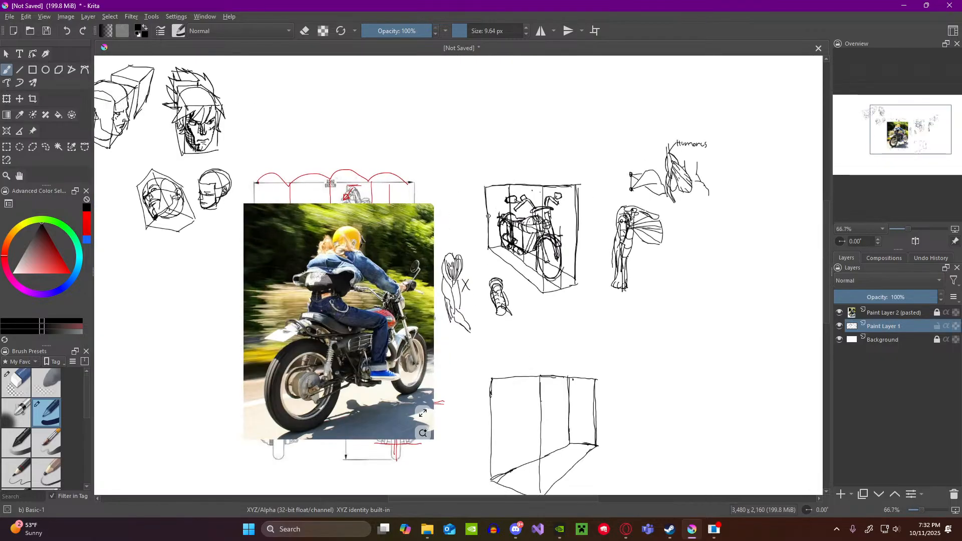
pyautogui.scroll(-3, 435, 318)
pyautogui.scroll(4, 402, 366)
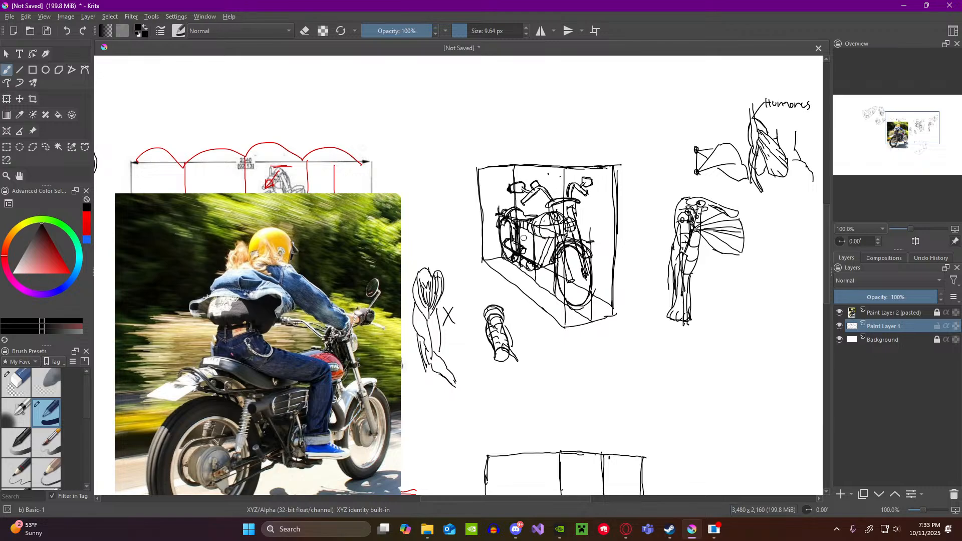
pyautogui.scroll(-1, 562, 254)
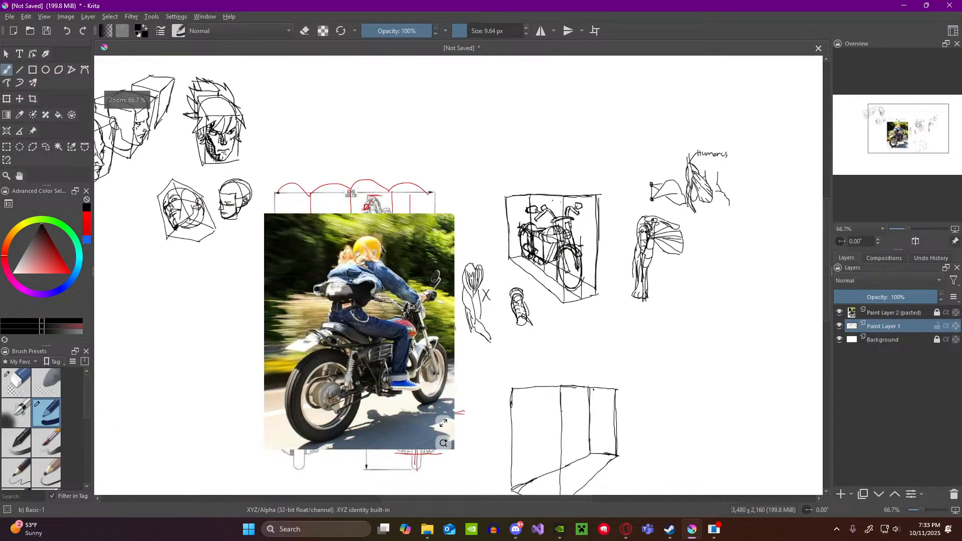
pyautogui.scroll(-2, 552, 263)
pyautogui.scroll(3, 574, 316)
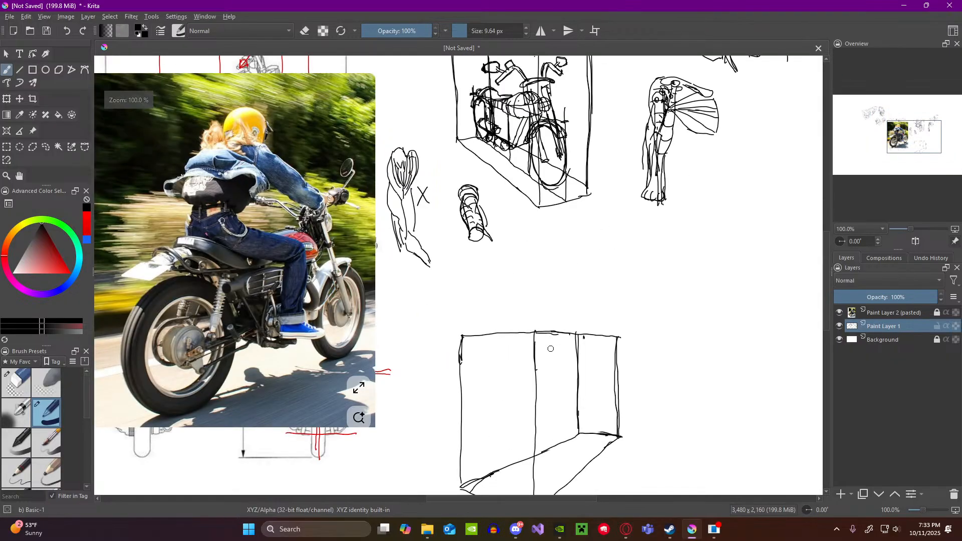
pyautogui.scroll(-2, 551, 348)
pyautogui.scroll(2, 589, 396)
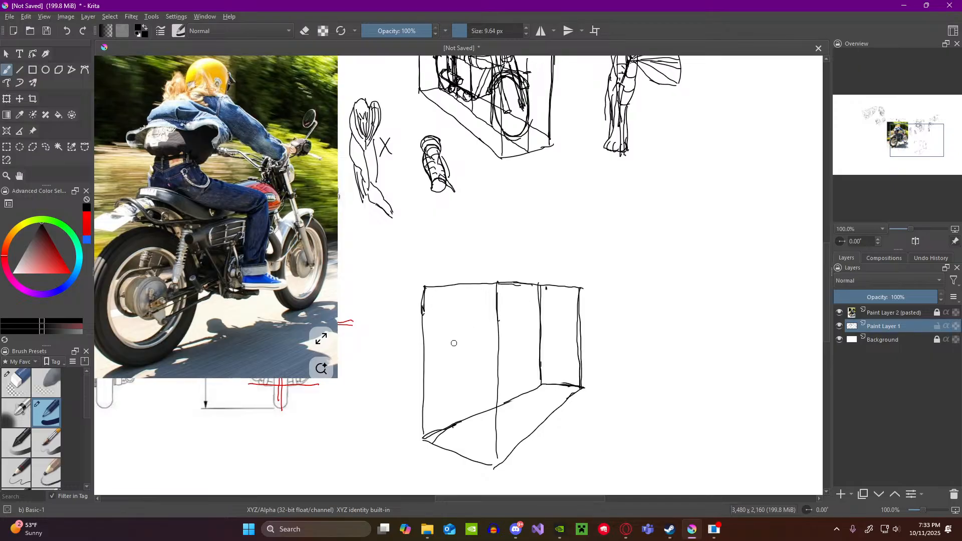
# Step: Sketch two short, nearly horizontal guide lines across the box's near vertical edge, in its upper part
pyautogui.moveTo(483, 330); pyautogui.dragTo(508, 330)
pyautogui.moveTo(465, 325); pyautogui.dragTo(530, 321)
# Step: Hide the rider photo on Paint Layer 2, study the motorcycle blueprints against the box, and show the photo again
pyautogui.scroll(-2, 550, 304)
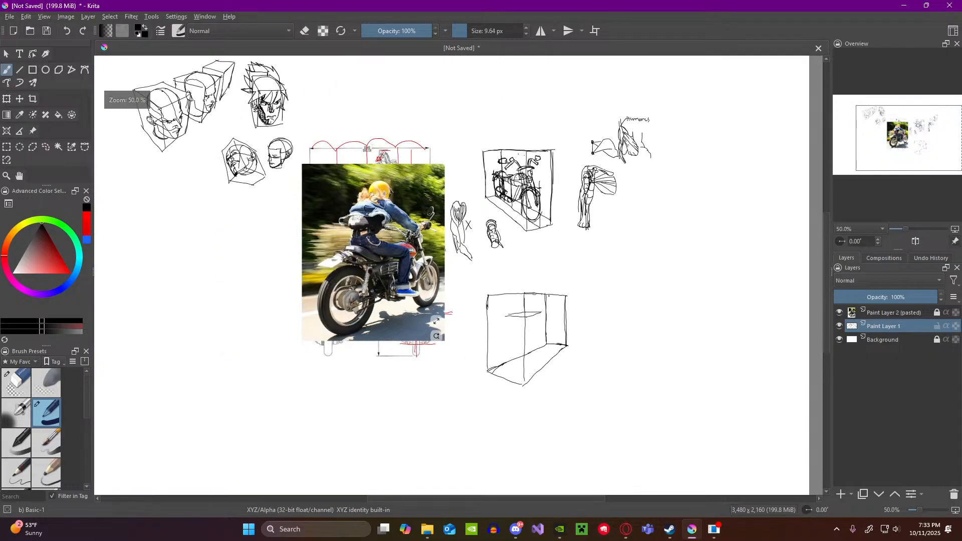
pyautogui.scroll(-1, 449, 200)
pyautogui.scroll(1, 415, 194)
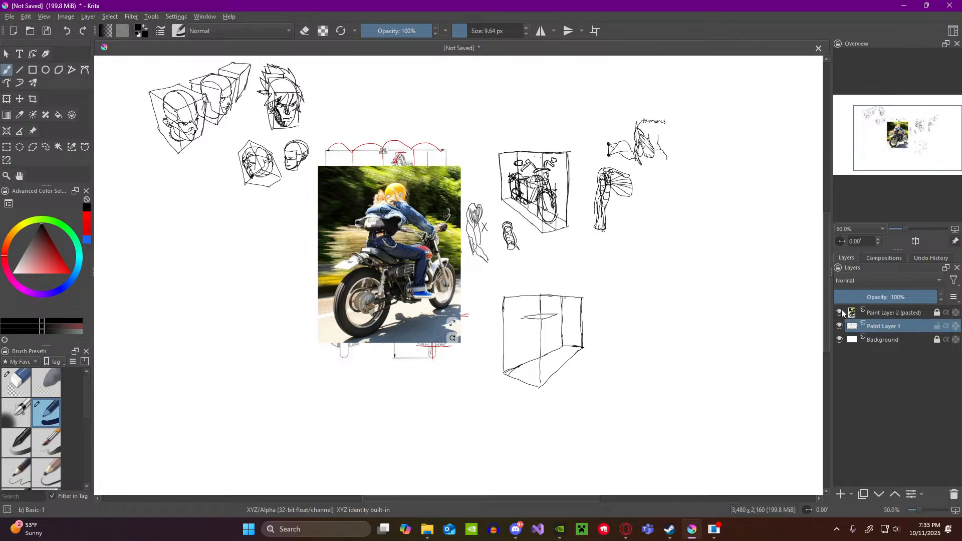
pyautogui.click(840, 312)
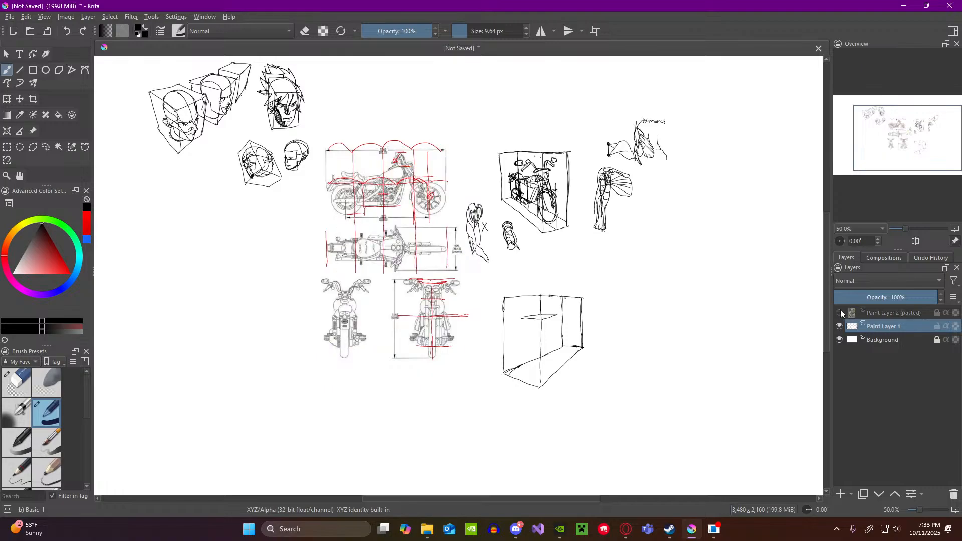
pyautogui.moveTo(841, 311)
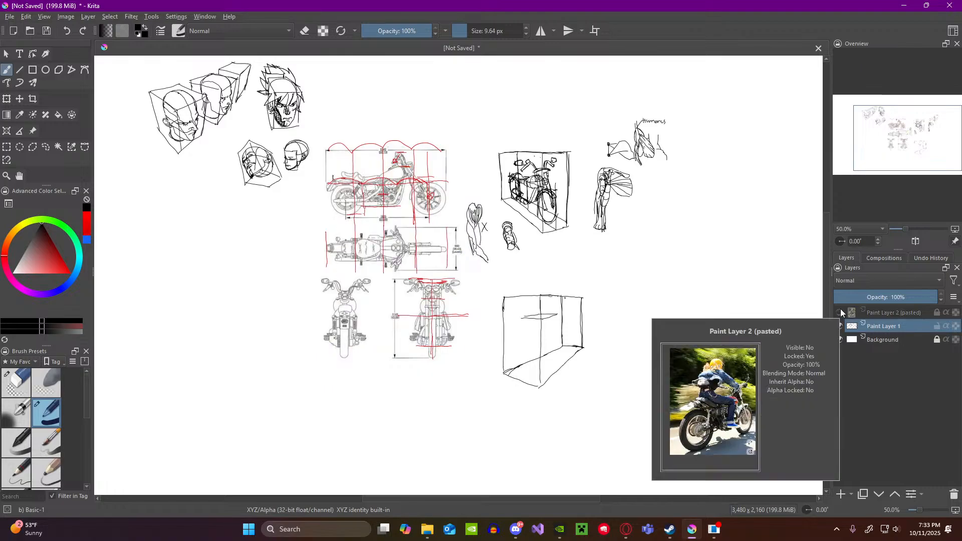
pyautogui.scroll(-2, 570, 272)
pyautogui.scroll(3, 353, 223)
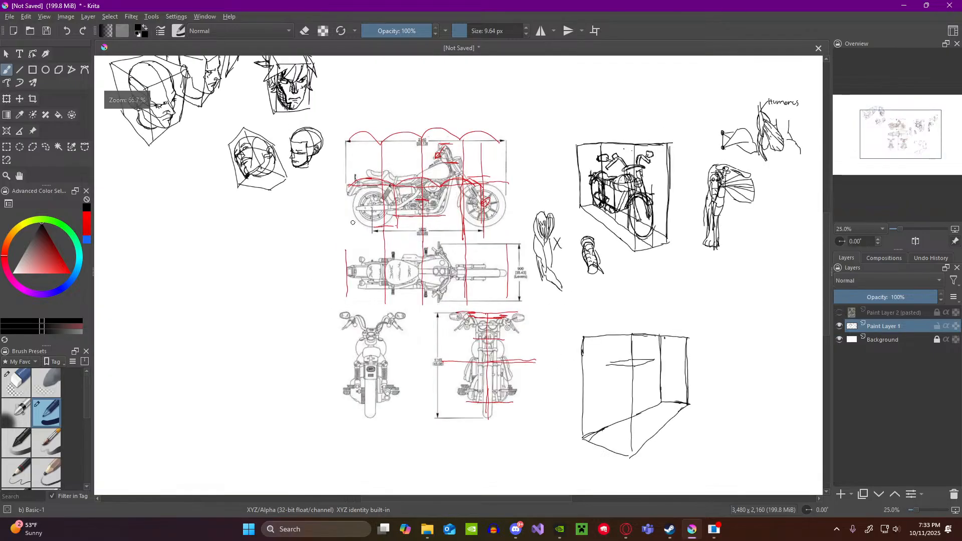
pyautogui.scroll(1, 353, 223)
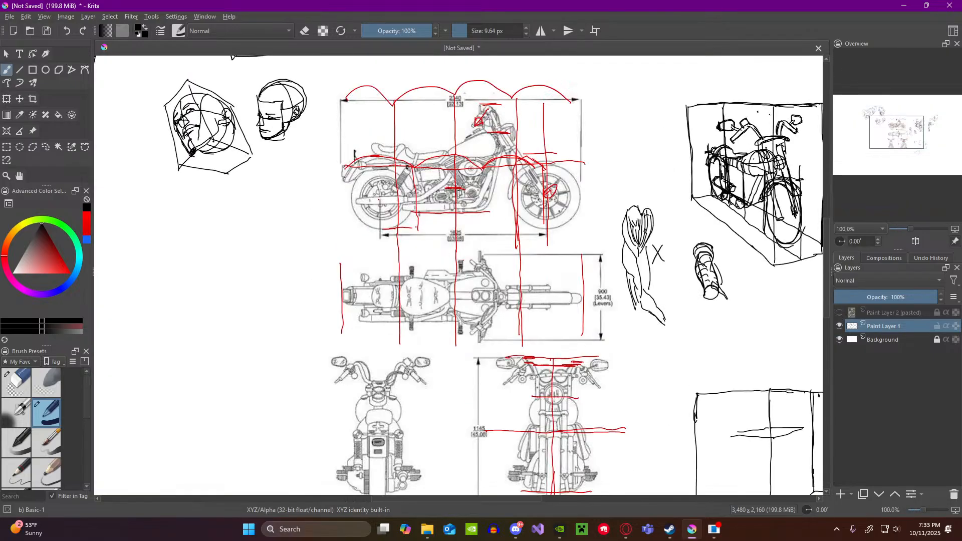
pyautogui.scroll(-2, 458, 193)
pyautogui.scroll(3, 704, 346)
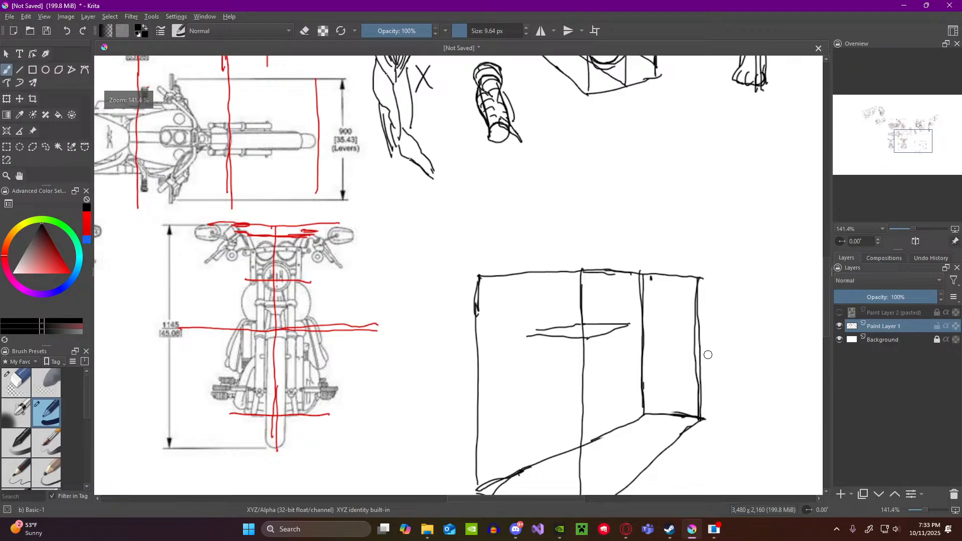
pyautogui.scroll(-3, 706, 353)
pyautogui.scroll(2, 730, 349)
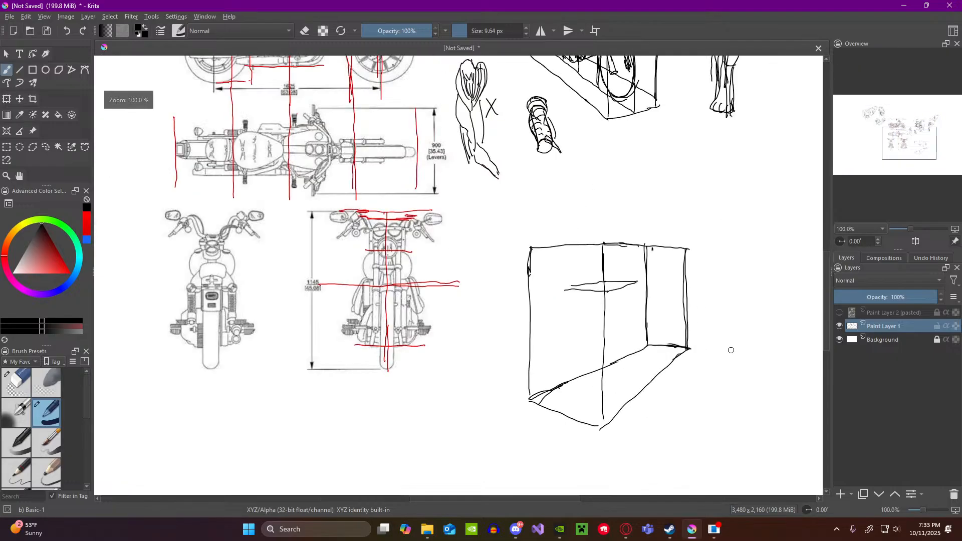
pyautogui.click(839, 324)
pyautogui.click(840, 324)
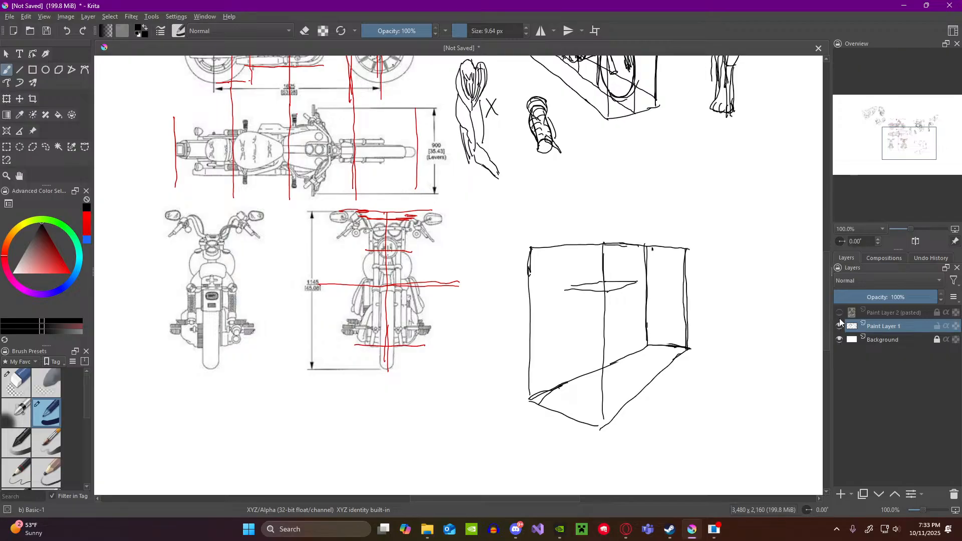
pyautogui.click(840, 313)
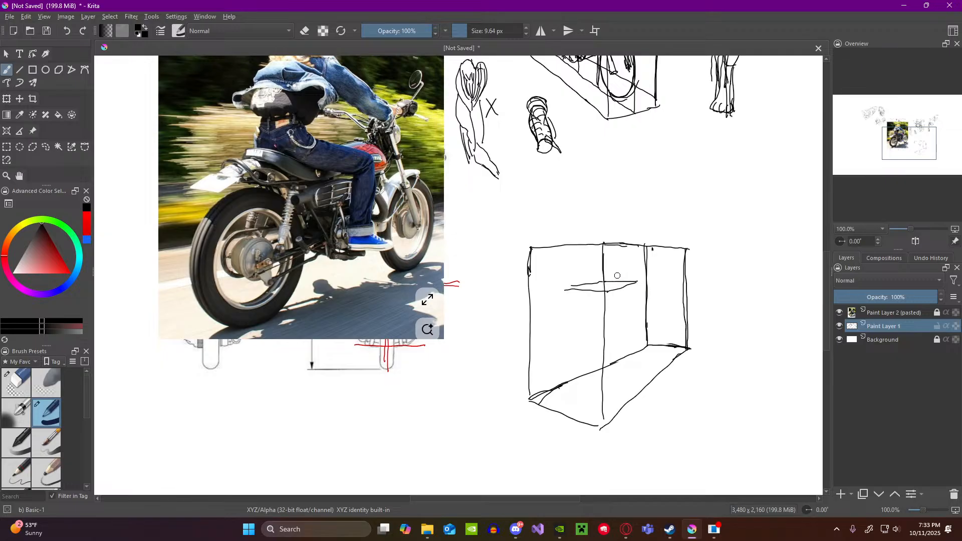
# Step: Sketch the motorcycle's curved seat along the guide lines, with the rear fender sloping down to a four-sided licence plate
pyautogui.moveTo(621, 274); pyautogui.dragTo(610, 278)
pyautogui.moveTo(571, 280); pyautogui.dragTo(603, 295)
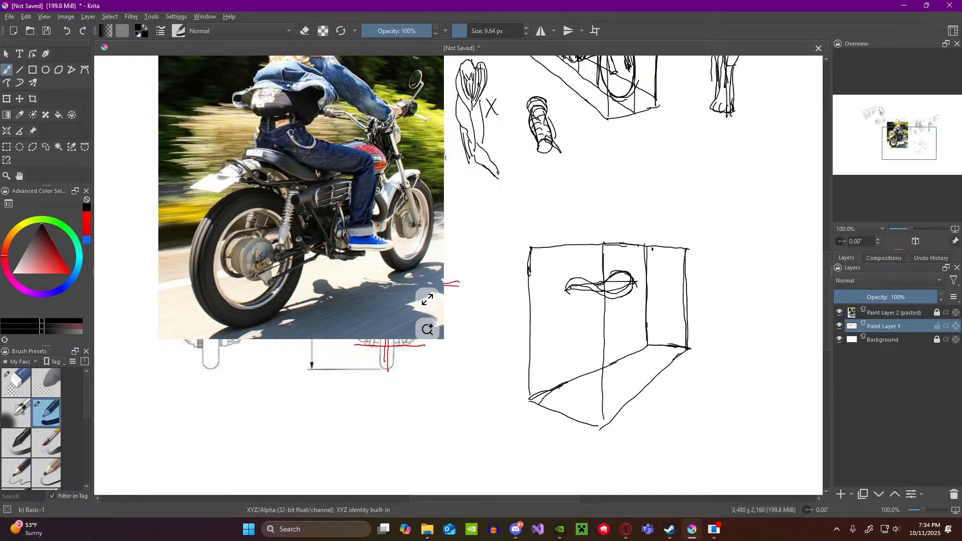
pyautogui.moveTo(567, 290); pyautogui.dragTo(546, 314)
pyautogui.moveTo(534, 318); pyautogui.dragTo(568, 324)
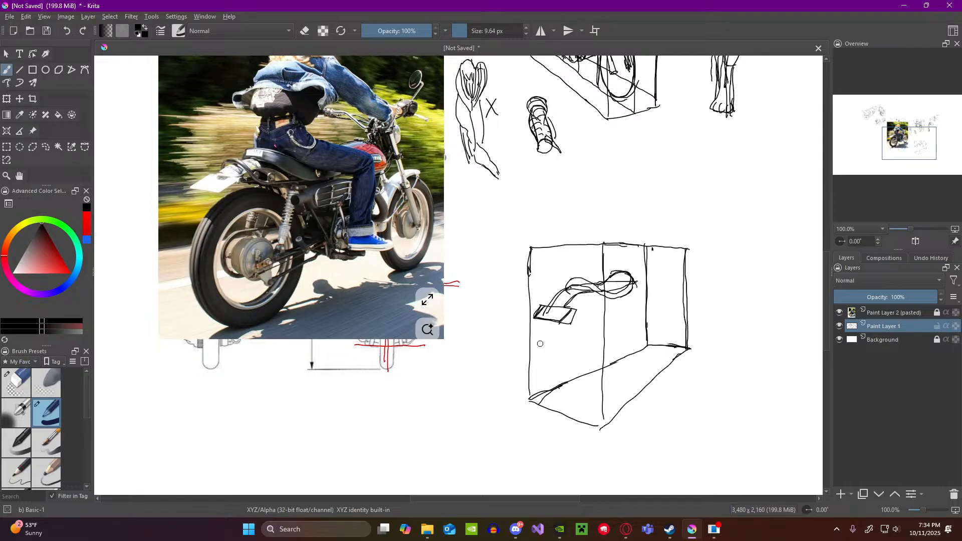
# Step: Darken the outline of the licence plate on the box's near face with the Basic-1 brush
pyautogui.scroll(-1, 602, 239)
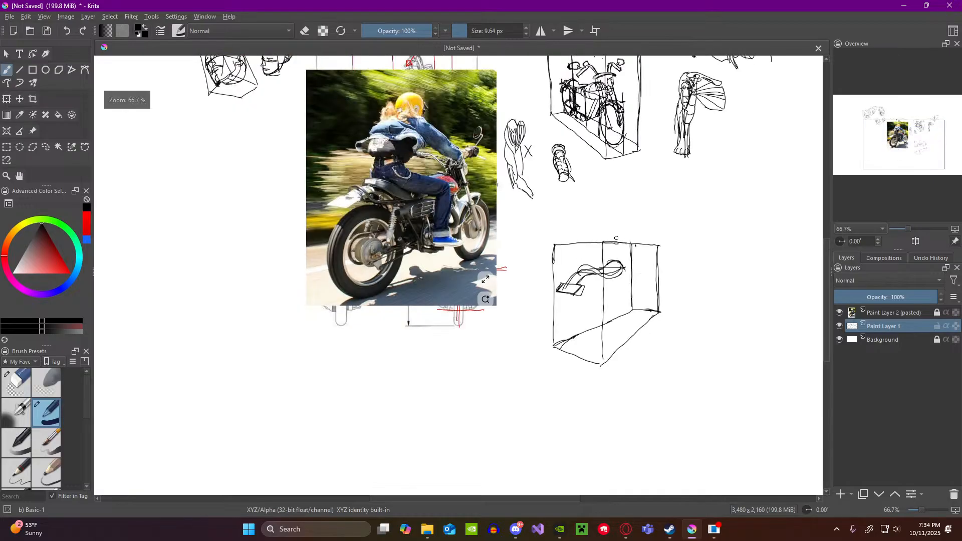
pyautogui.scroll(1, 633, 238)
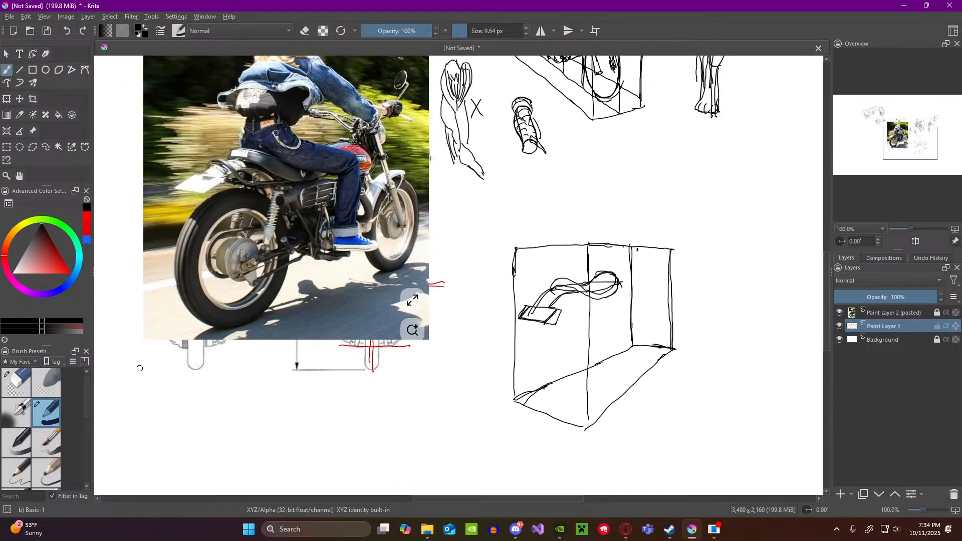
pyautogui.click(20, 383)
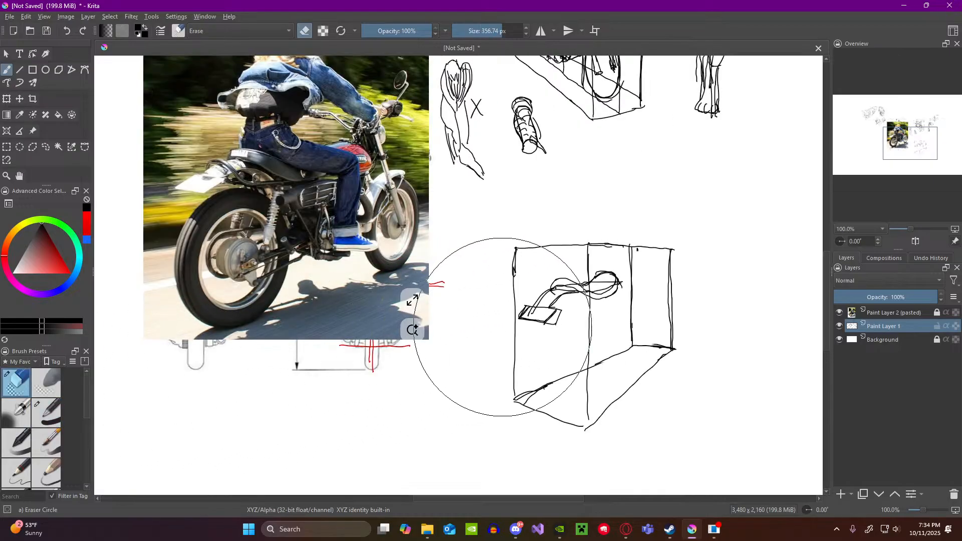
pyautogui.click(48, 415)
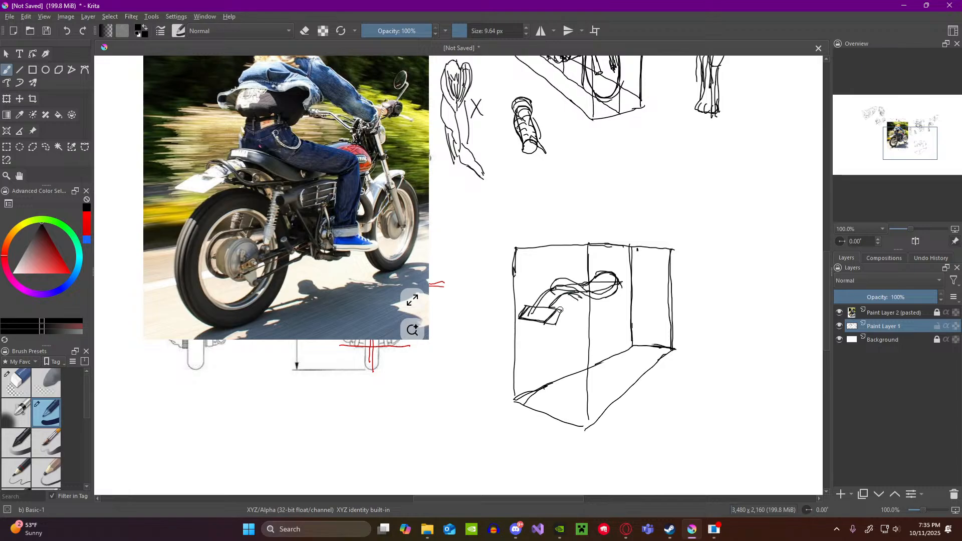
pyautogui.moveTo(549, 307); pyautogui.dragTo(557, 309)
pyautogui.moveTo(555, 311); pyautogui.dragTo(544, 323)
# Step: Trim the plate's doubled outer edges with Eraser Circle at 28 px and restate its outline with the Basic-1 brush
pyautogui.click(16, 383)
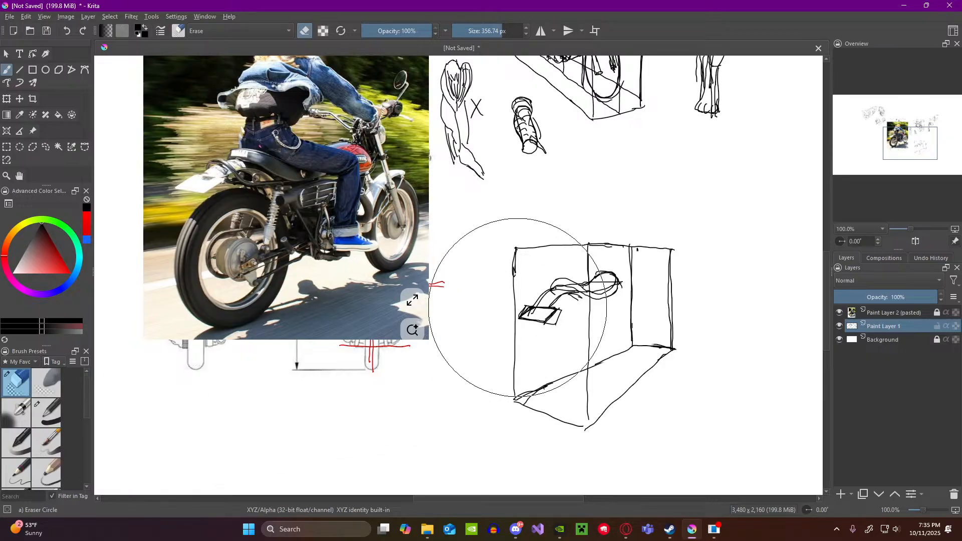
pyautogui.press('[')
pyautogui.press('[')
pyautogui.press('[')
pyautogui.press('[')
pyautogui.press('[')
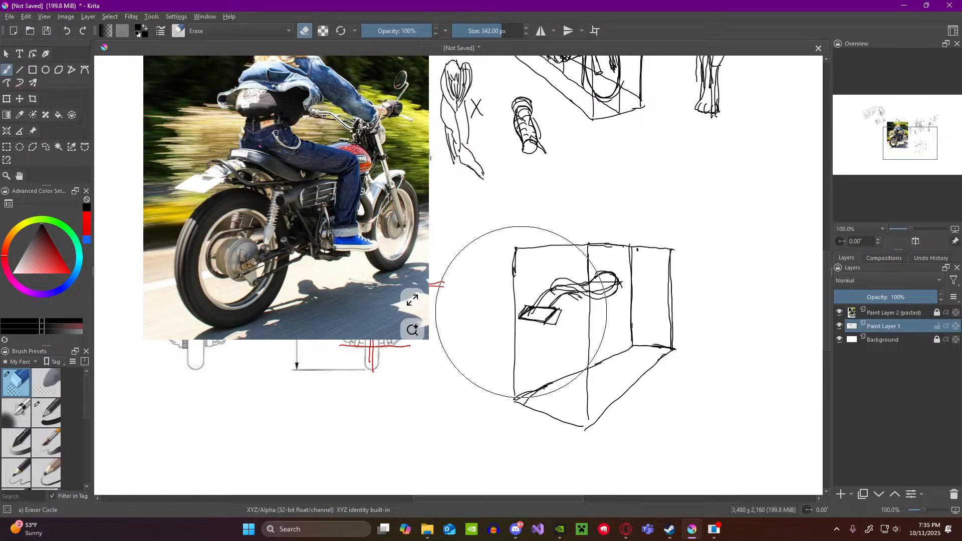
pyautogui.press('[')
pyautogui.press('[')
pyautogui.press('[')
pyautogui.press('[')
pyautogui.press('[')
pyautogui.press('[')
pyautogui.press('[')
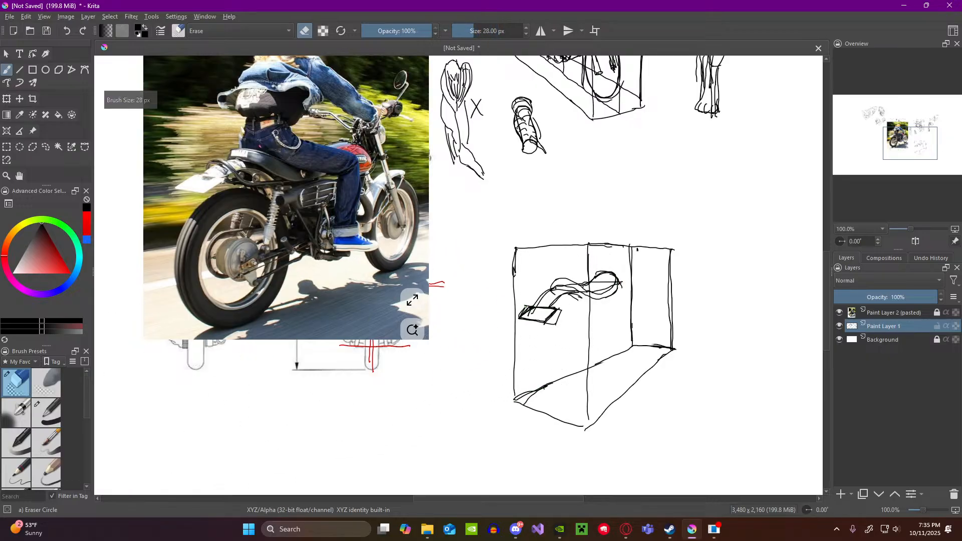
pyautogui.moveTo(564, 310)
pyautogui.mouseDown()
pyautogui.moveTo(555, 327)
pyautogui.moveTo(529, 321)
pyautogui.mouseUp()
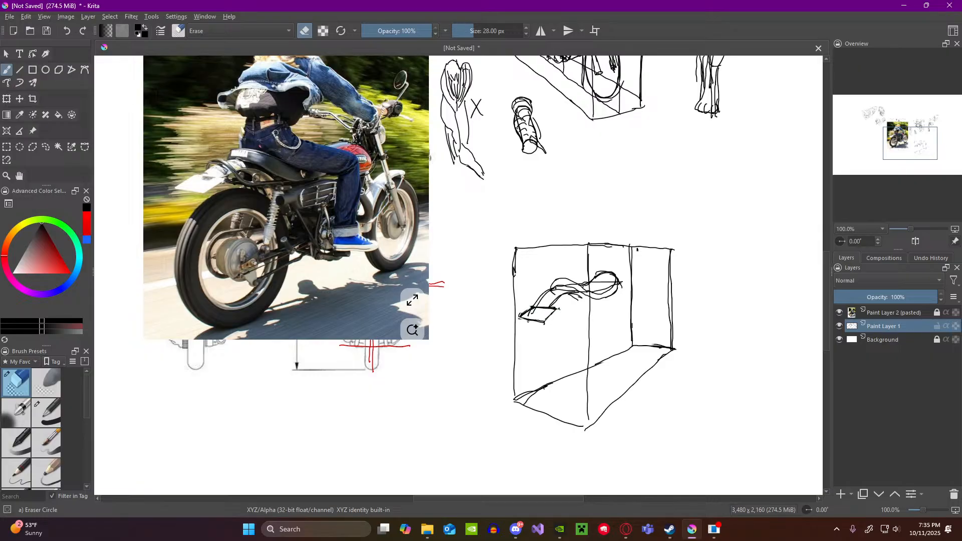
pyautogui.click(57, 417)
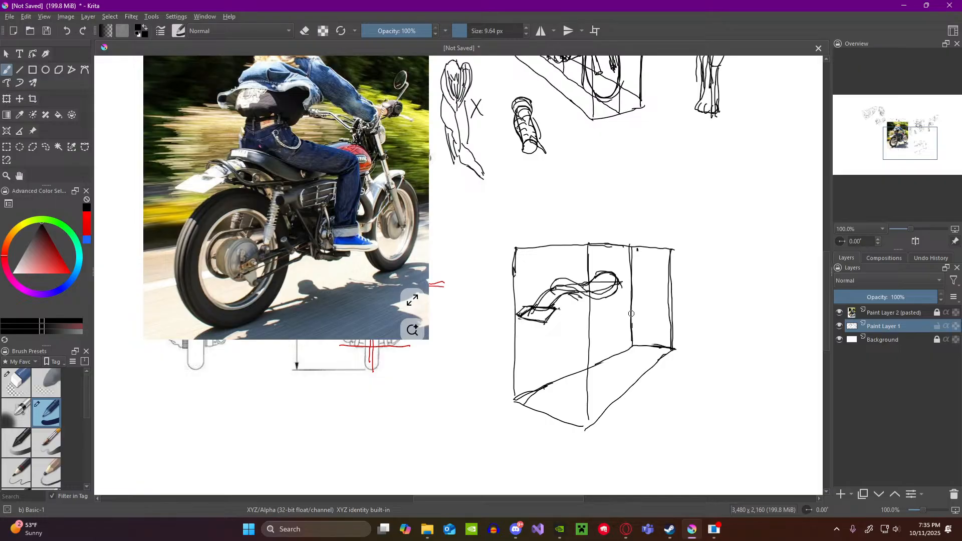
# Step: Mark the middle of the box's far end face and draw a vertical centre line through the licence plate on the near end
pyautogui.scroll(-3, 629, 310)
pyautogui.scroll(5, 611, 171)
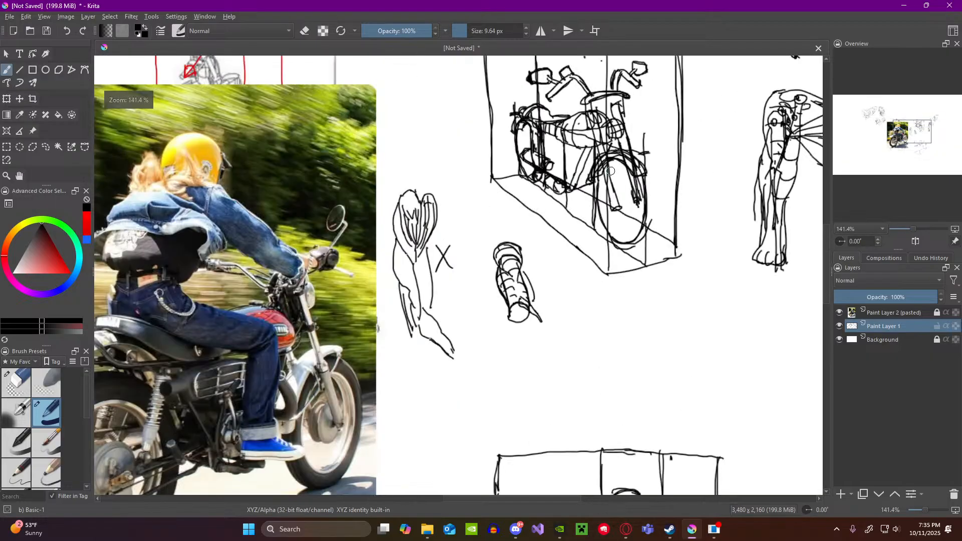
pyautogui.scroll(-5, 611, 171)
pyautogui.scroll(5, 625, 290)
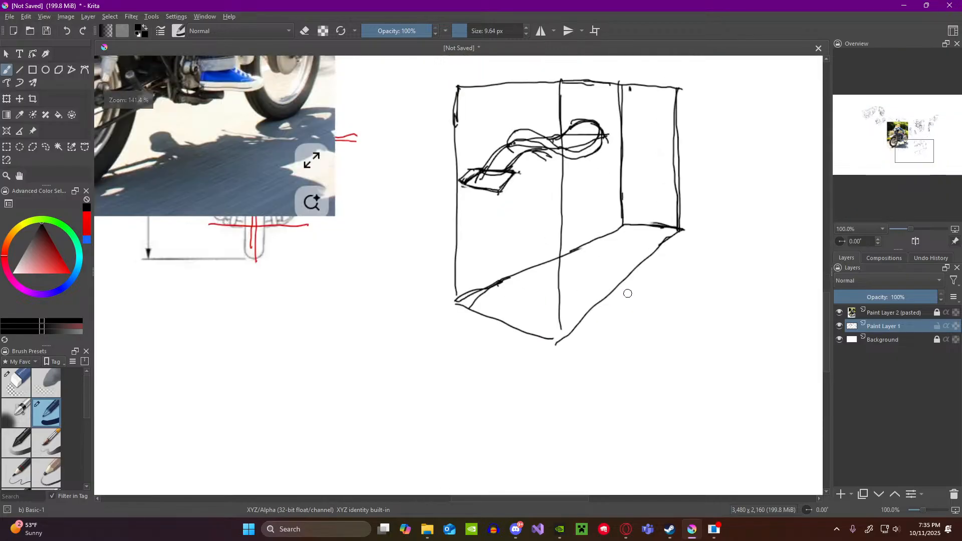
pyautogui.scroll(-1, 625, 240)
pyautogui.scroll(1, 625, 240)
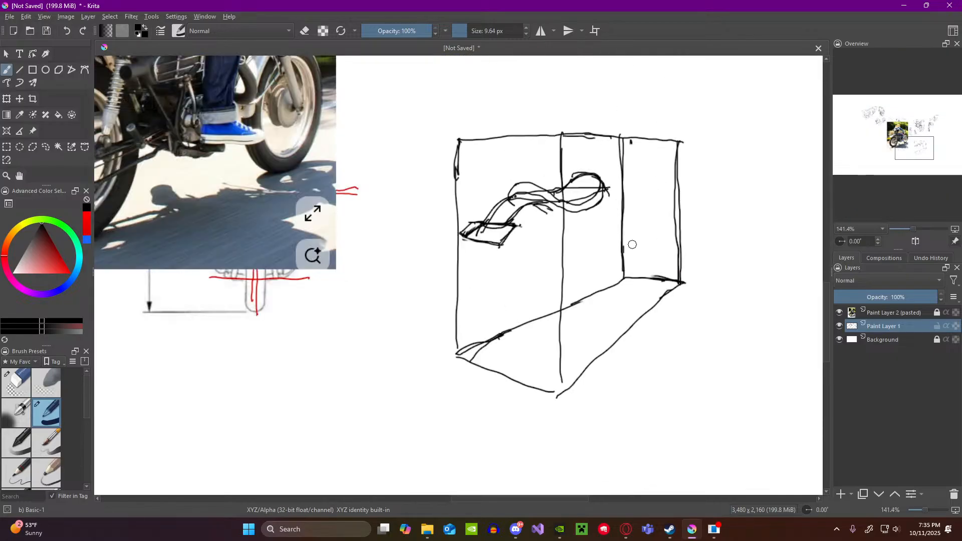
pyautogui.moveTo(644, 200); pyautogui.dragTo(653, 199)
pyautogui.moveTo(490, 152); pyautogui.dragTo(495, 276)
pyautogui.moveTo(494, 204); pyautogui.dragTo(497, 300)
pyautogui.moveTo(485, 245); pyautogui.dragTo(506, 249)
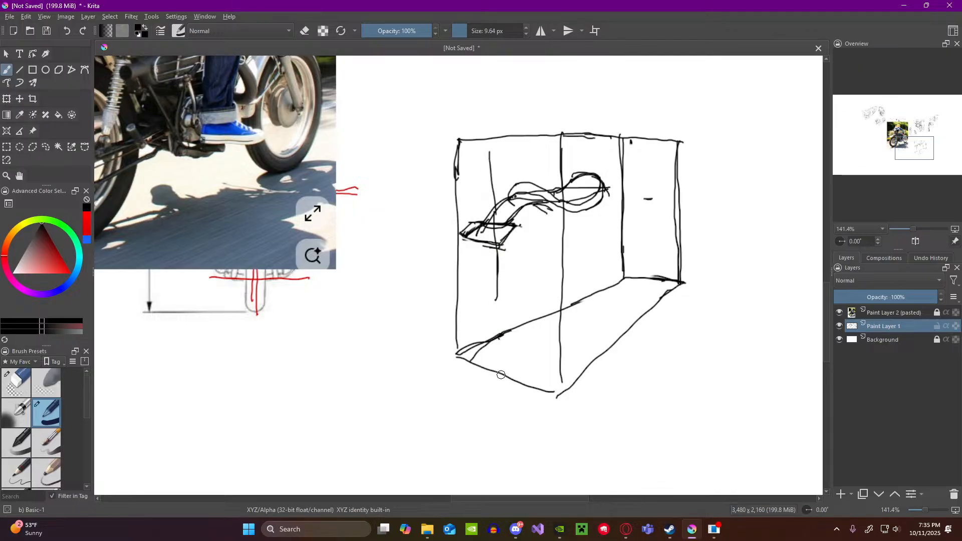
# Step: Draw a centre line along the box floor from the far end to the near end and extend the plate's centre line down to it
pyautogui.click(652, 271)
pyautogui.moveTo(649, 278); pyautogui.dragTo(498, 372)
pyautogui.moveTo(497, 307); pyautogui.dragTo(498, 371)
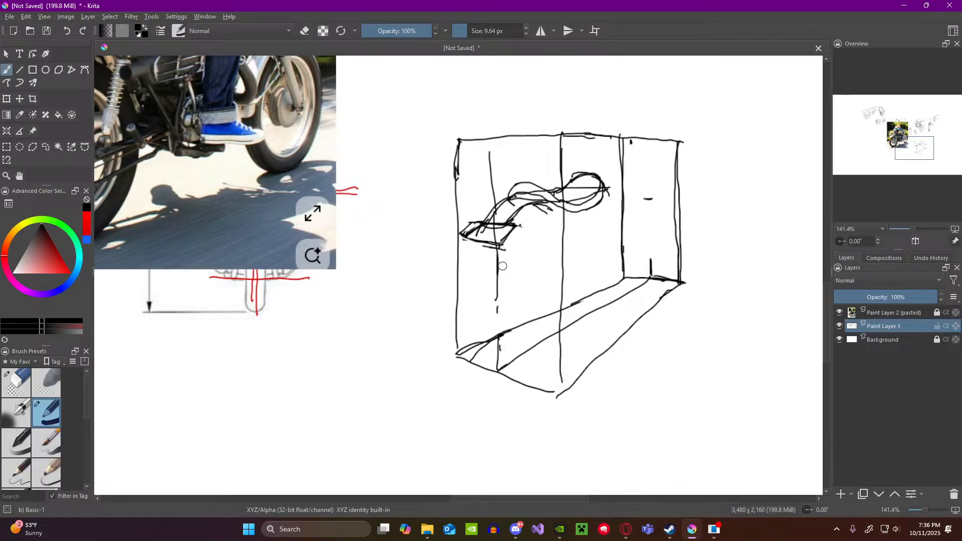
# Step: Draw a vertical line from the seat up past the box's top edge as the first side of the rider's box
pyautogui.scroll(-3, 503, 267)
pyautogui.scroll(2, 454, 215)
pyautogui.scroll(-2, 453, 202)
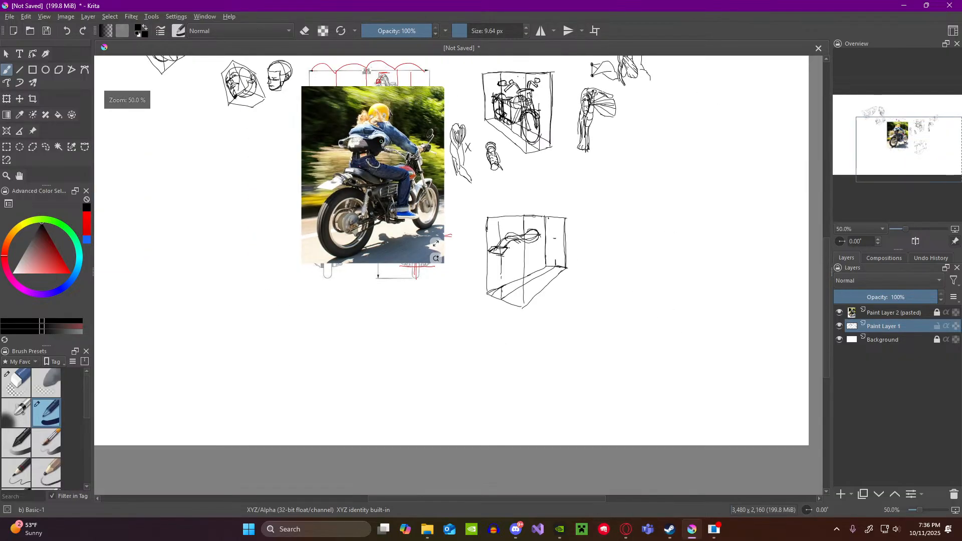
pyautogui.scroll(2, 383, 133)
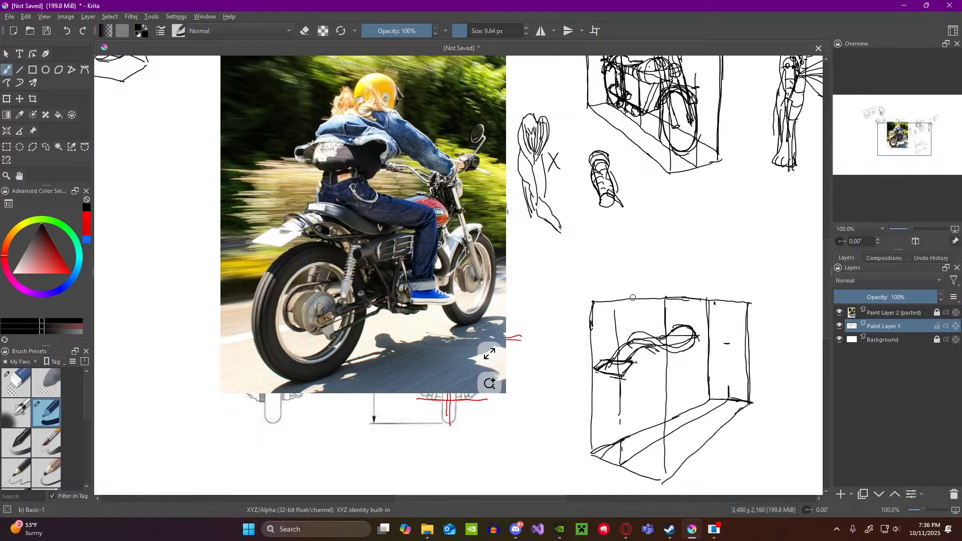
pyautogui.moveTo(633, 299); pyautogui.dragTo(634, 315)
pyautogui.moveTo(632, 245); pyautogui.dragTo(632, 269)
pyautogui.moveTo(632, 236); pyautogui.dragTo(635, 269)
pyautogui.moveTo(685, 348); pyautogui.dragTo(683, 401)
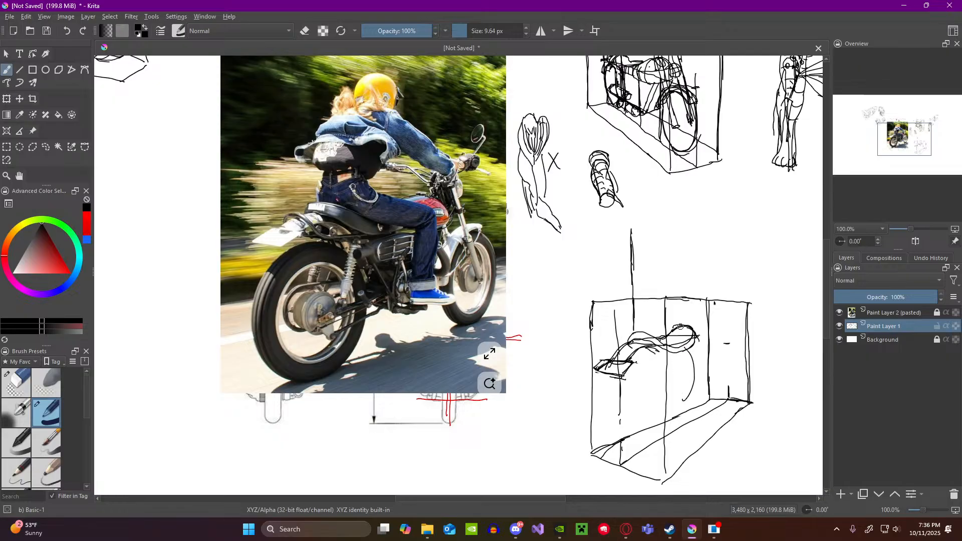
pyautogui.moveTo(682, 330)
pyautogui.mouseDown()
pyautogui.moveTo(695, 295)
pyautogui.moveTo(654, 237)
pyautogui.moveTo(676, 237)
pyautogui.mouseUp()
pyautogui.hotkey('ctrl', 'z')
pyautogui.hotkey('ctrl', 'z')
pyautogui.hotkey('ctrl', 'z')
# Step: Draw the rear top edges of the rider's box and its opposite outer vertical down to the motorcycle box
pyautogui.moveTo(633, 234); pyautogui.dragTo(663, 228)
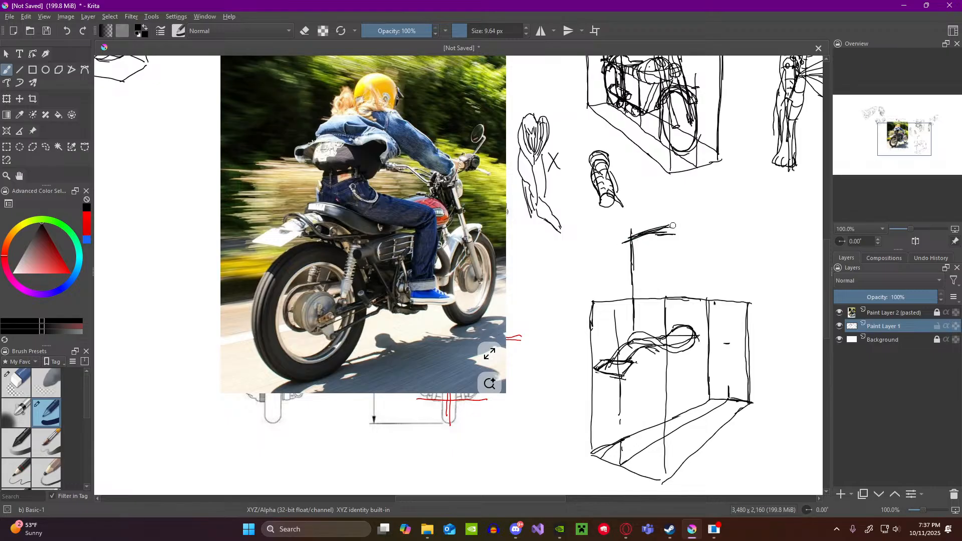
pyautogui.moveTo(672, 227)
pyautogui.mouseDown()
pyautogui.moveTo(697, 245)
pyautogui.moveTo(697, 280)
pyautogui.mouseUp()
pyautogui.moveTo(696, 247); pyautogui.dragTo(696, 284)
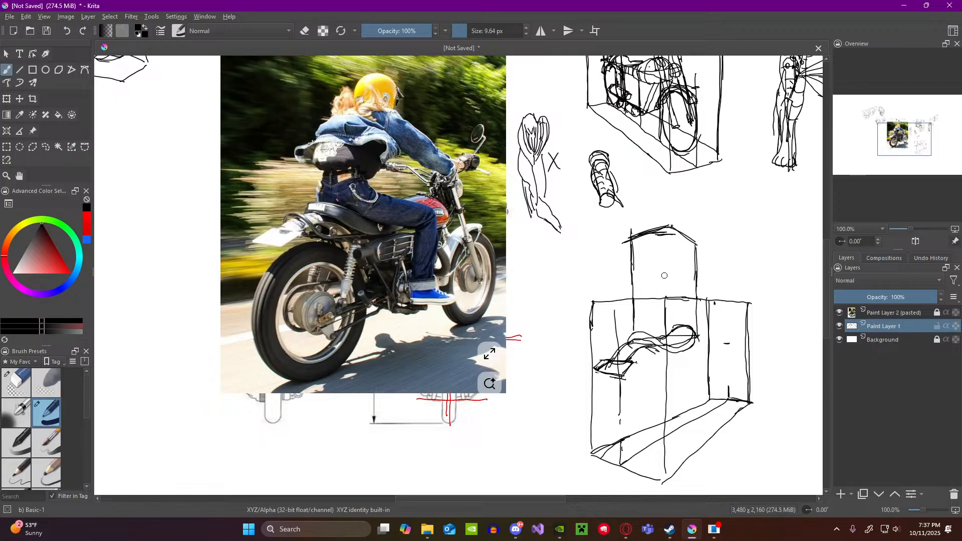
# Step: Close the top of the rider's box with two near edges and draw its near vertical down to the motorcycle box
pyautogui.scroll(-2, 665, 276)
pyautogui.scroll(3, 682, 322)
pyautogui.scroll(-1, 684, 323)
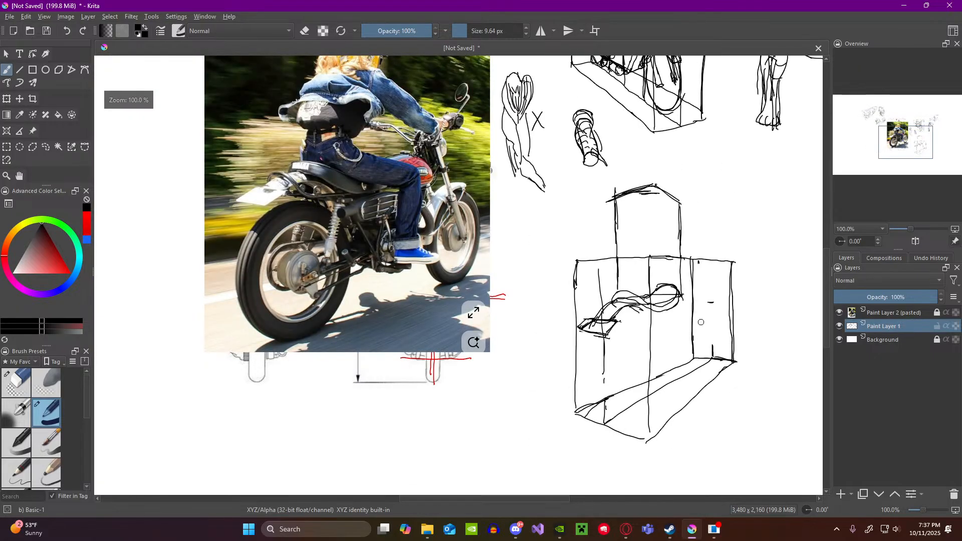
pyautogui.scroll(1, 726, 322)
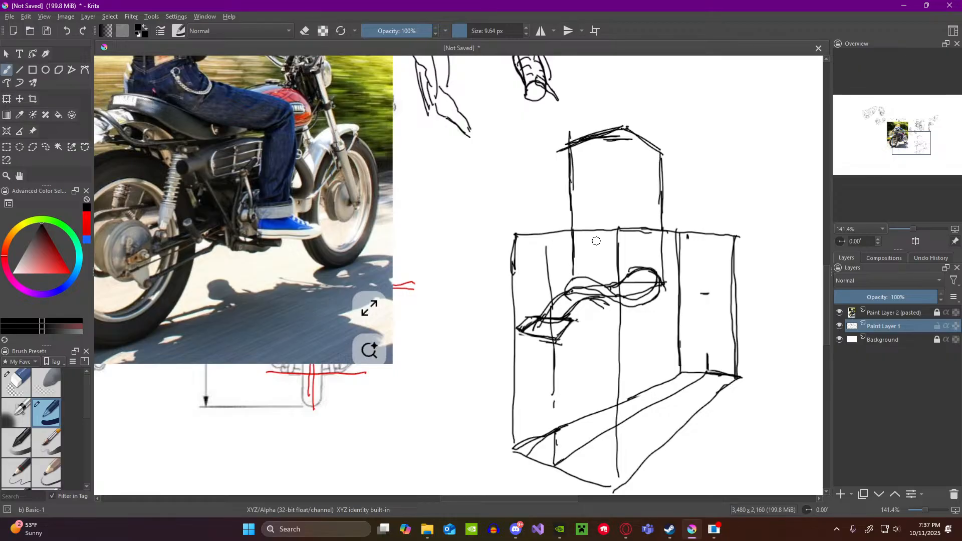
pyautogui.moveTo(571, 149); pyautogui.dragTo(598, 156)
pyautogui.moveTo(661, 151)
pyautogui.mouseDown()
pyautogui.moveTo(612, 167)
pyautogui.moveTo(625, 165)
pyautogui.moveTo(620, 231)
pyautogui.mouseUp()
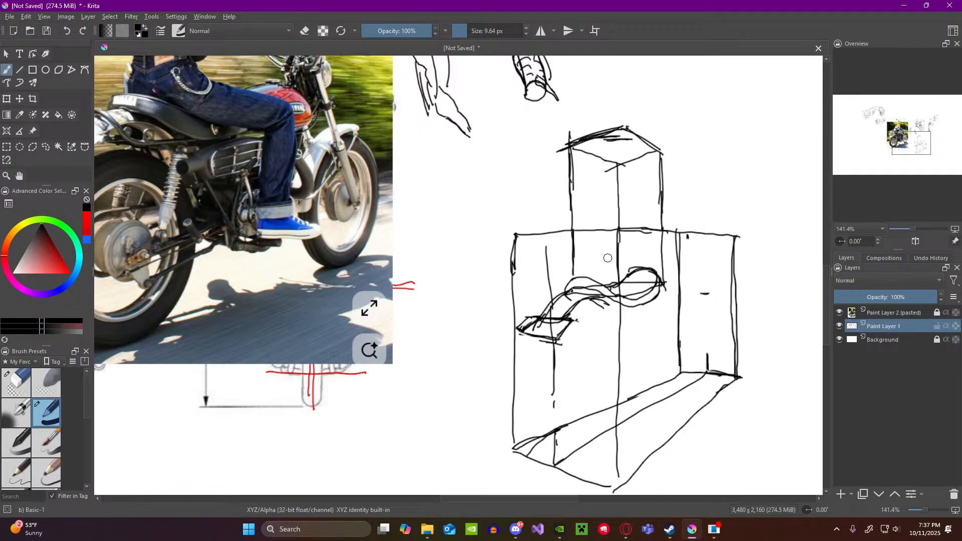
# Step: Hide the rider photo on Paint Layer 2 and study the motorcycle blueprints' side, top and front views against the boxed sketch
pyautogui.scroll(1, 661, 266)
pyautogui.scroll(-2, 716, 260)
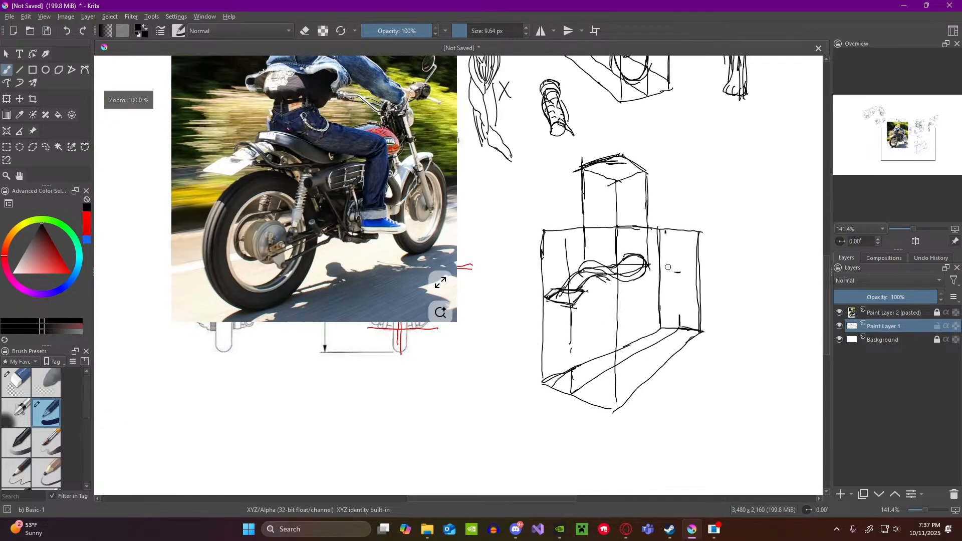
pyautogui.scroll(1, 727, 259)
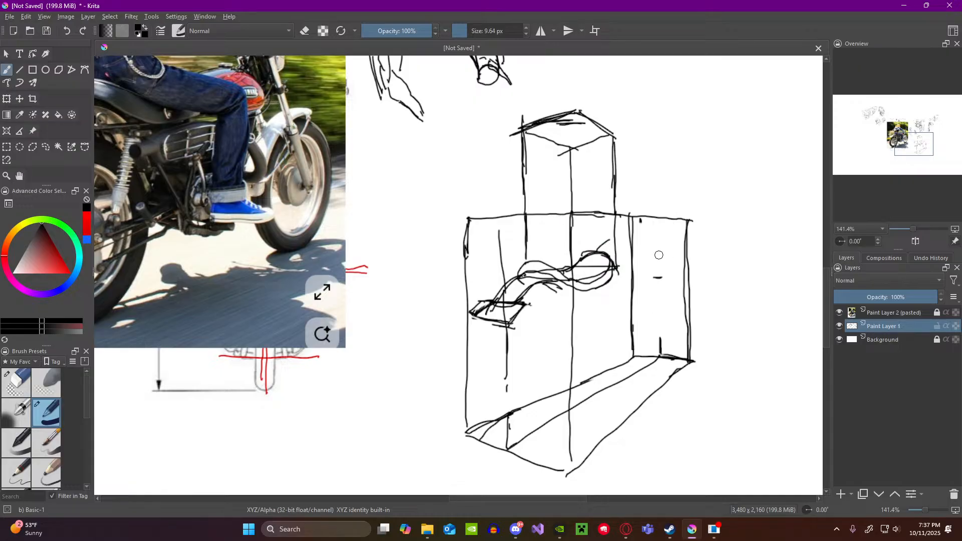
pyautogui.scroll(-5, 619, 296)
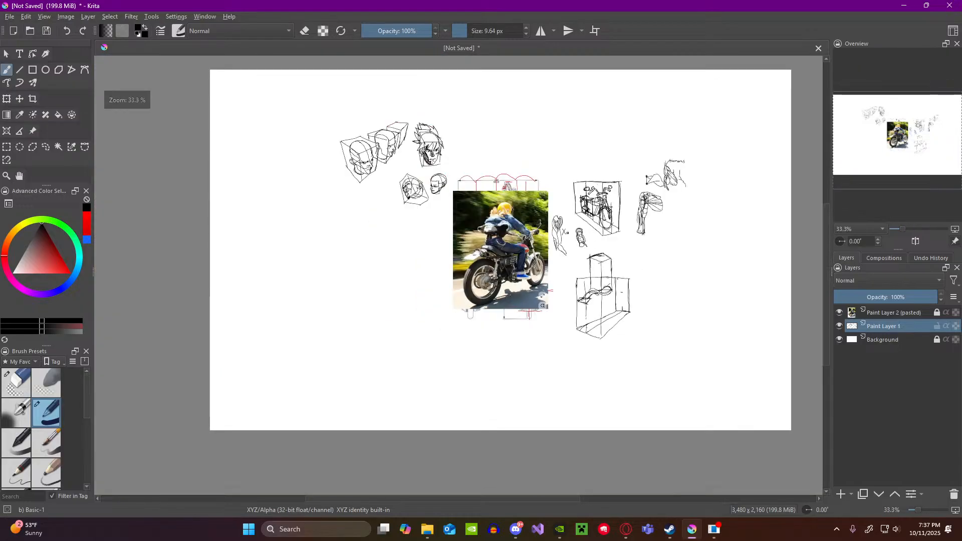
pyautogui.scroll(2, 568, 232)
pyautogui.click(839, 312)
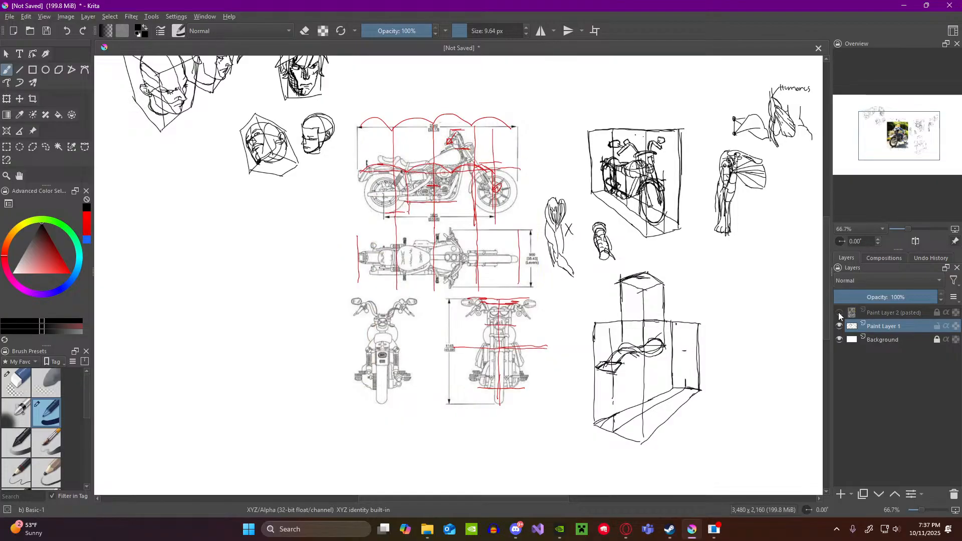
pyautogui.scroll(2, 466, 167)
pyautogui.scroll(1, 465, 167)
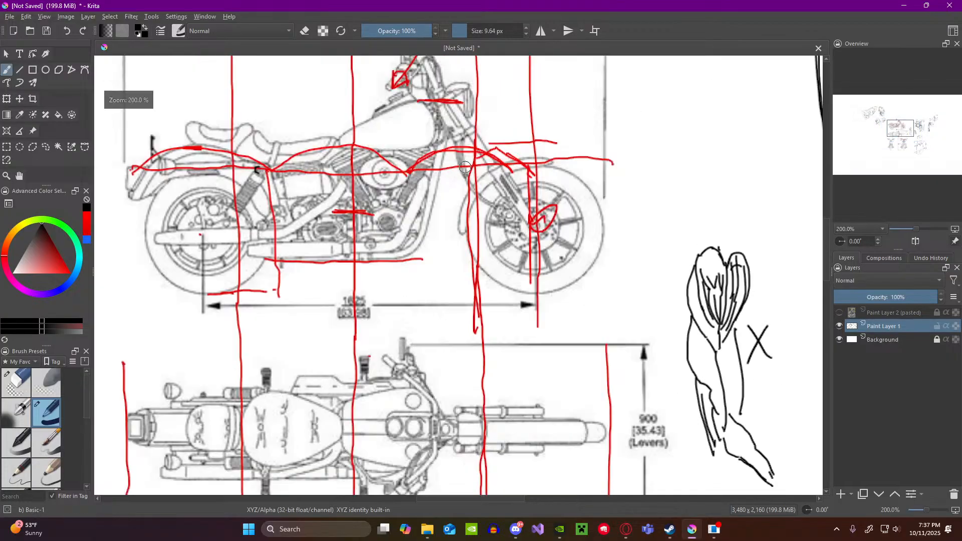
pyautogui.scroll(-2, 451, 145)
pyautogui.scroll(2, 435, 114)
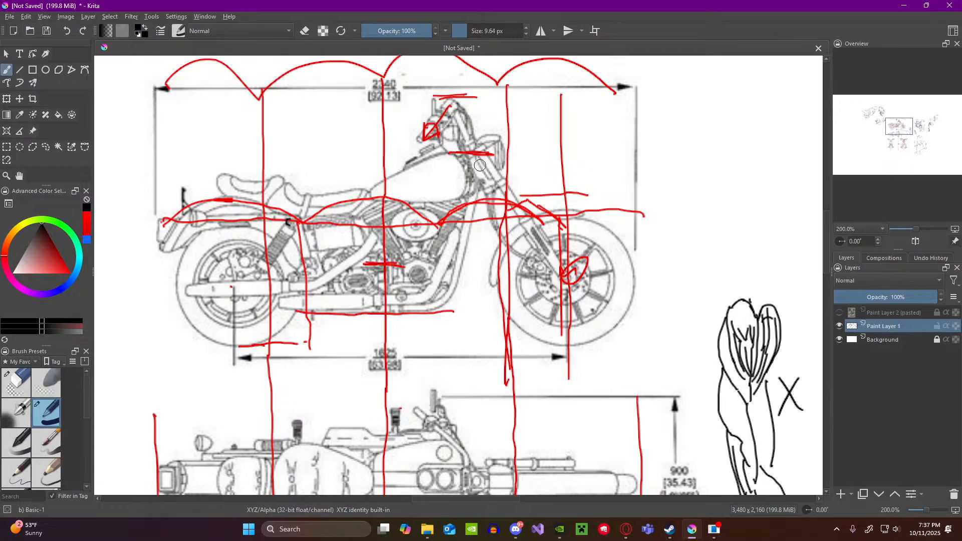
pyautogui.scroll(-2, 481, 191)
pyautogui.scroll(3, 606, 280)
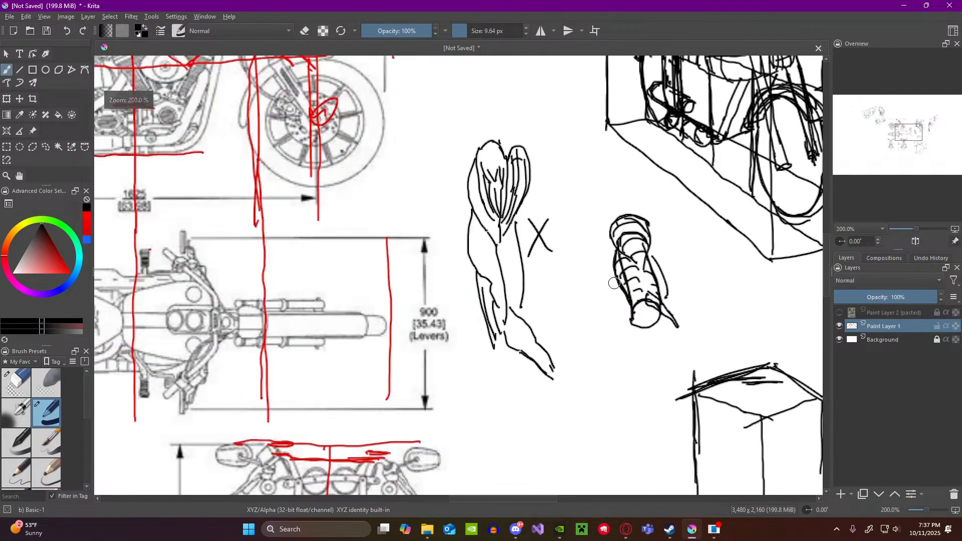
pyautogui.scroll(-4, 644, 288)
pyautogui.scroll(3, 712, 366)
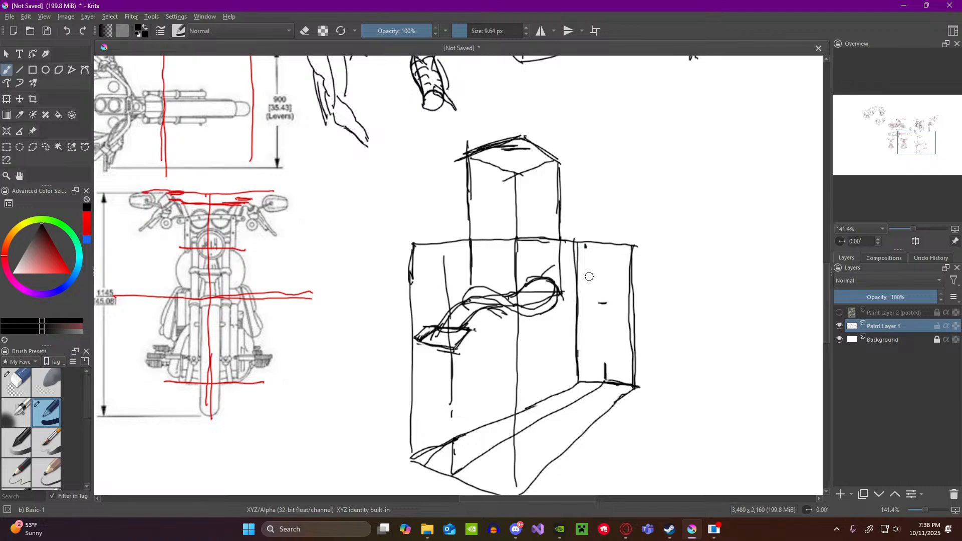
# Step: Sketch the rounded fuel tank in front of the seat, towards the box's far end, and show the rider photo again
pyautogui.moveTo(593, 292); pyautogui.dragTo(590, 301)
pyautogui.moveTo(593, 292); pyautogui.dragTo(560, 308)
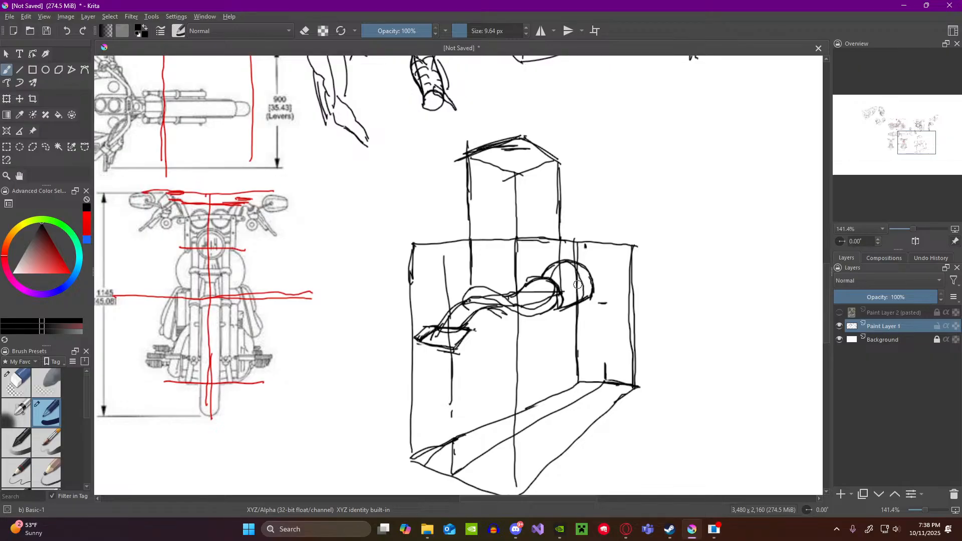
pyautogui.scroll(-3, 570, 286)
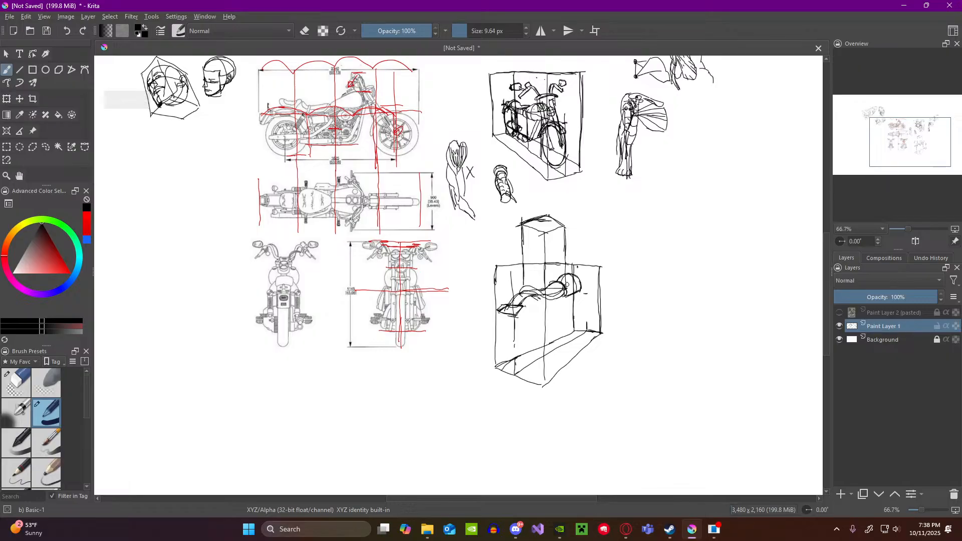
pyautogui.scroll(-1, 568, 284)
pyautogui.scroll(1, 552, 227)
pyautogui.click(840, 312)
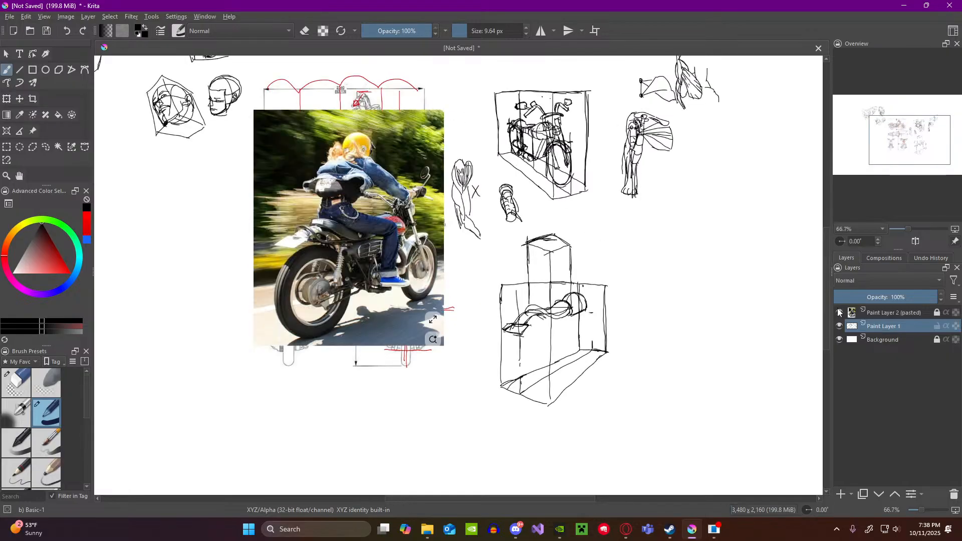
# Step: Sketch the rear fender and the rear wheel's outer ellipse under the seat, at the near end of the motorcycle box
pyautogui.scroll(2, 532, 279)
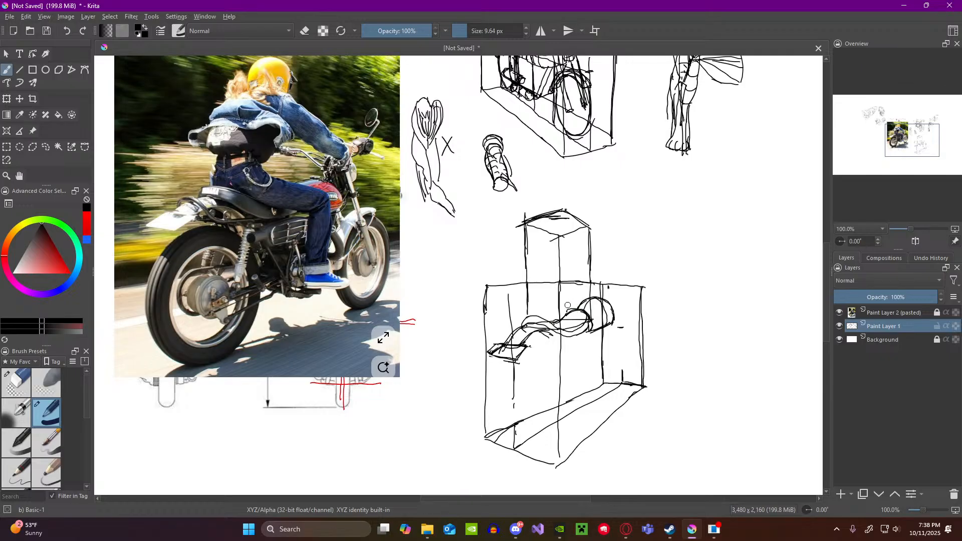
pyautogui.moveTo(568, 305); pyautogui.dragTo(579, 306)
pyautogui.hotkey('ctrl', 'z')
pyautogui.moveTo(561, 352); pyautogui.dragTo(561, 414)
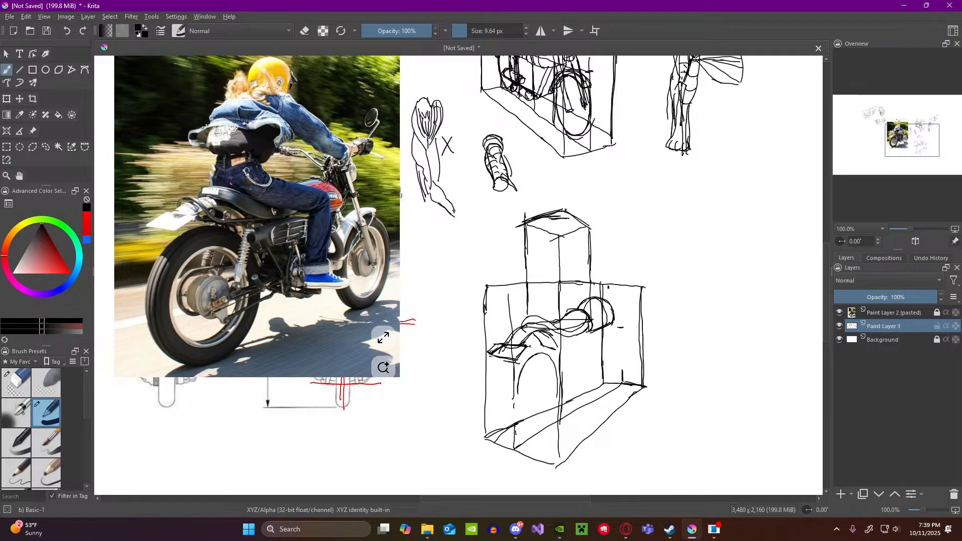
pyautogui.moveTo(558, 397); pyautogui.dragTo(553, 415)
pyautogui.scroll(-1, 541, 318)
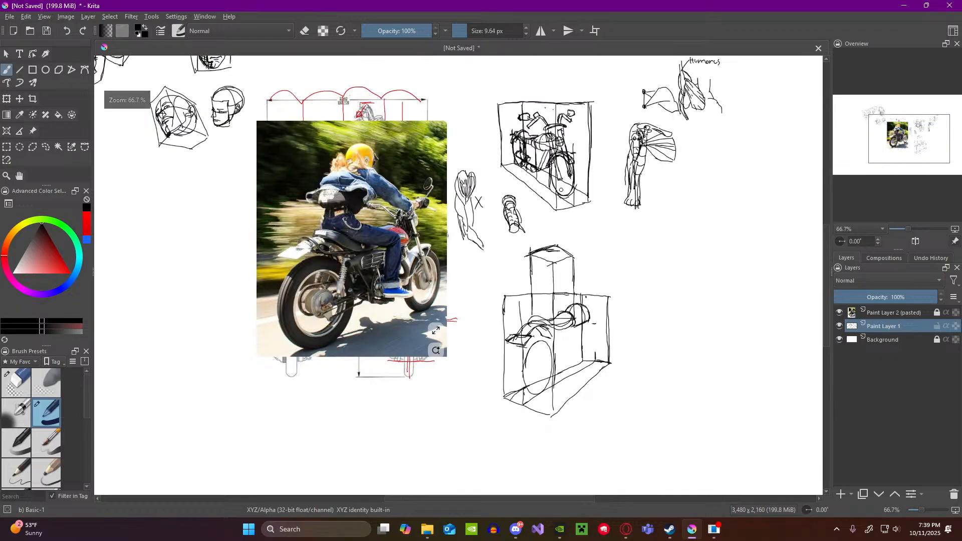
pyautogui.scroll(3, 539, 156)
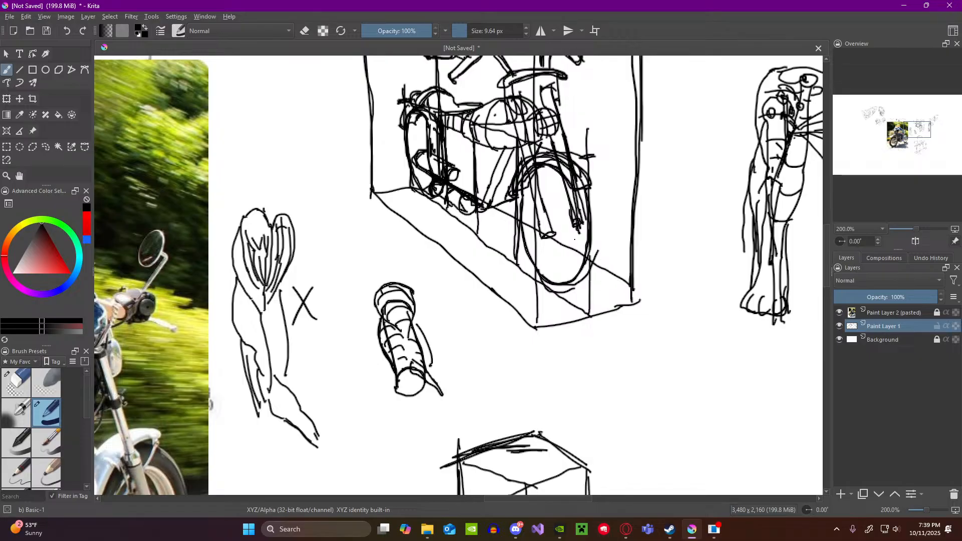
pyautogui.moveTo(575, 239)
pyautogui.mouseDown()
pyautogui.moveTo(612, 228)
pyautogui.moveTo(603, 234)
pyautogui.mouseUp()
pyautogui.hotkey('ctrl', 'z')
pyautogui.hotkey('ctrl', 'z')
pyautogui.scroll(-1, 570, 239)
pyautogui.scroll(-4, 570, 239)
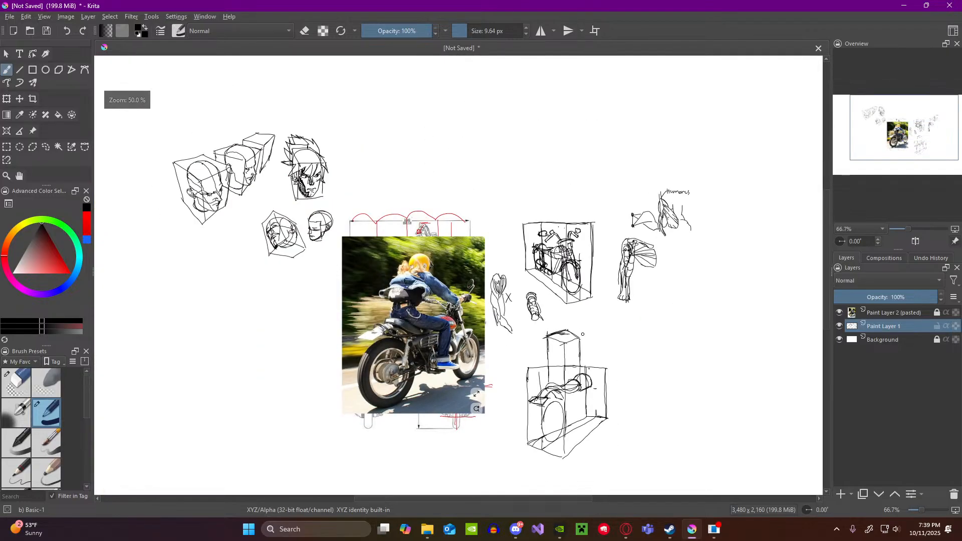
# Step: Draw the inner rim ellipses inside the rear wheel to give the tyre its thickness
pyautogui.scroll(2, 589, 438)
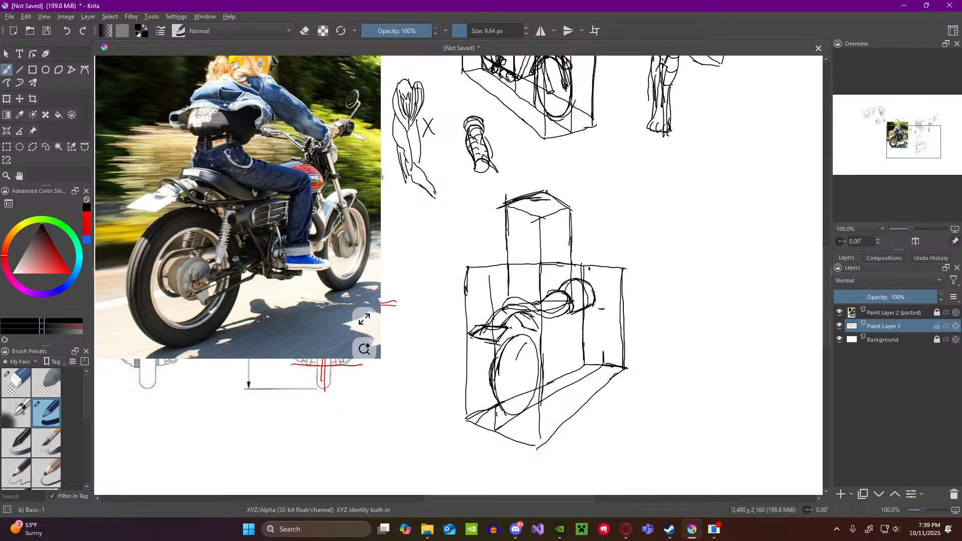
pyautogui.moveTo(517, 359); pyautogui.dragTo(514, 367)
pyautogui.moveTo(511, 364); pyautogui.dragTo(512, 404)
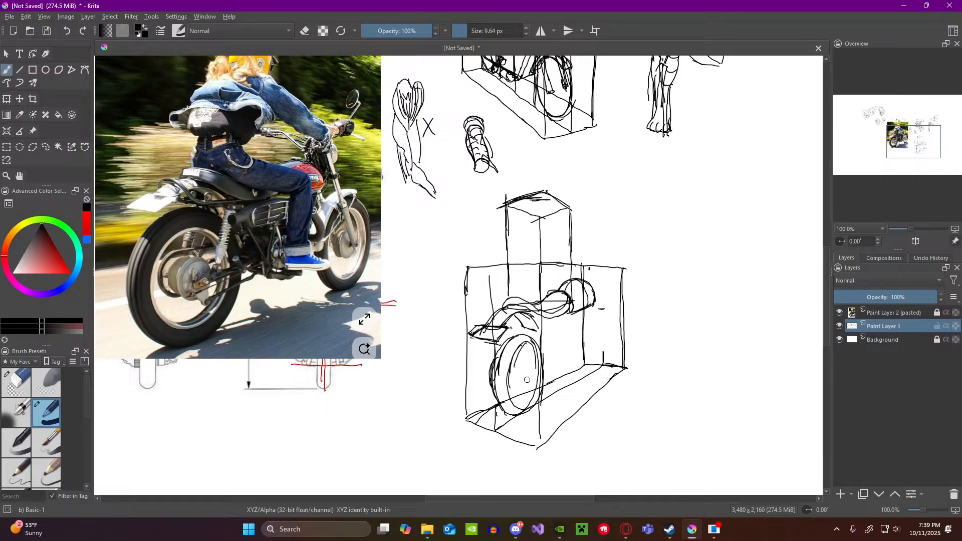
pyautogui.moveTo(521, 347); pyautogui.dragTo(515, 357)
pyautogui.moveTo(523, 400)
pyautogui.mouseDown()
pyautogui.moveTo(516, 404)
pyautogui.moveTo(530, 363)
pyautogui.mouseUp()
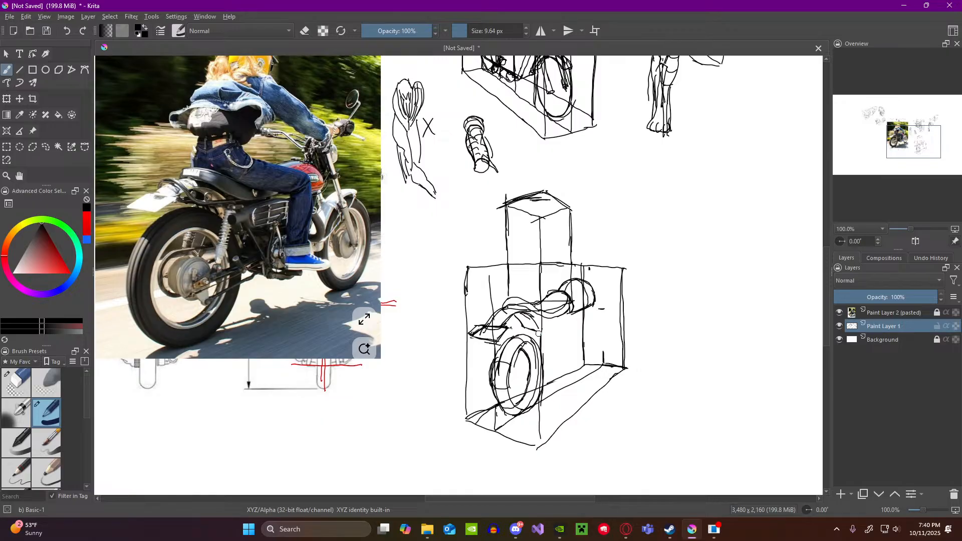
# Step: Sketch the rear shock absorber lines and hub at the wheel, plus a small cylinder beneath the seat
pyautogui.moveTo(542, 328); pyautogui.dragTo(534, 366)
pyautogui.moveTo(549, 331); pyautogui.dragTo(540, 376)
pyautogui.moveTo(549, 331)
pyautogui.mouseDown()
pyautogui.moveTo(564, 331)
pyautogui.moveTo(554, 337)
pyautogui.mouseUp()
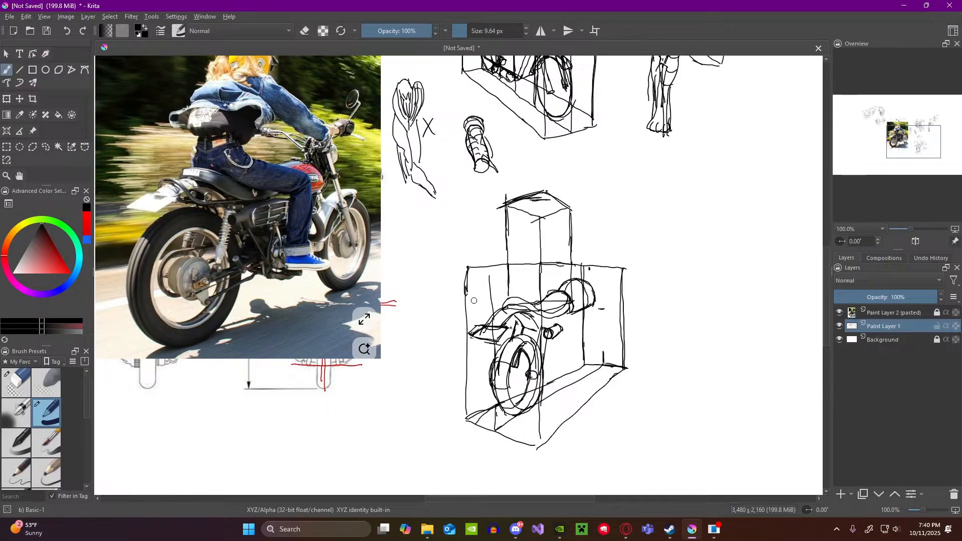
pyautogui.scroll(-2, 423, 254)
pyautogui.scroll(2, 296, 171)
pyautogui.scroll(-2, 296, 171)
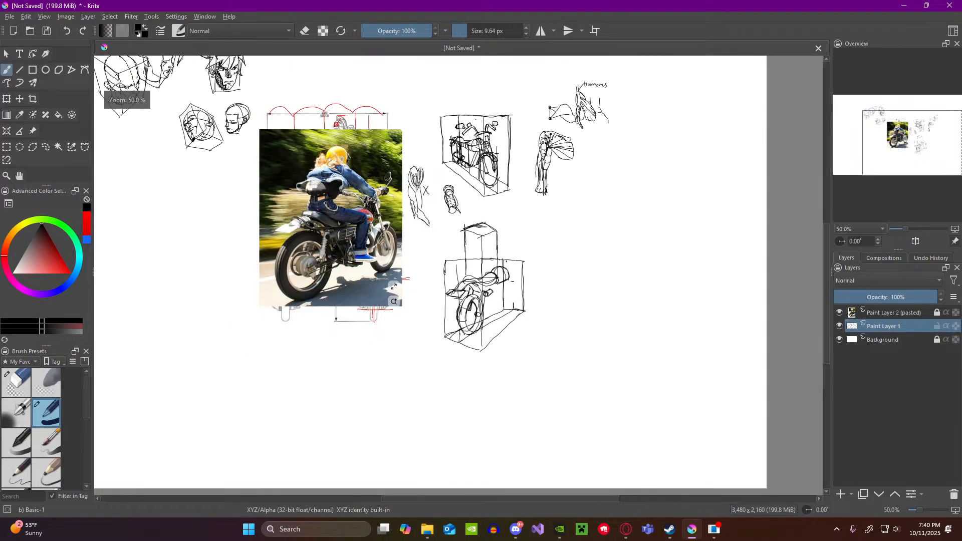
pyautogui.scroll(2, 470, 288)
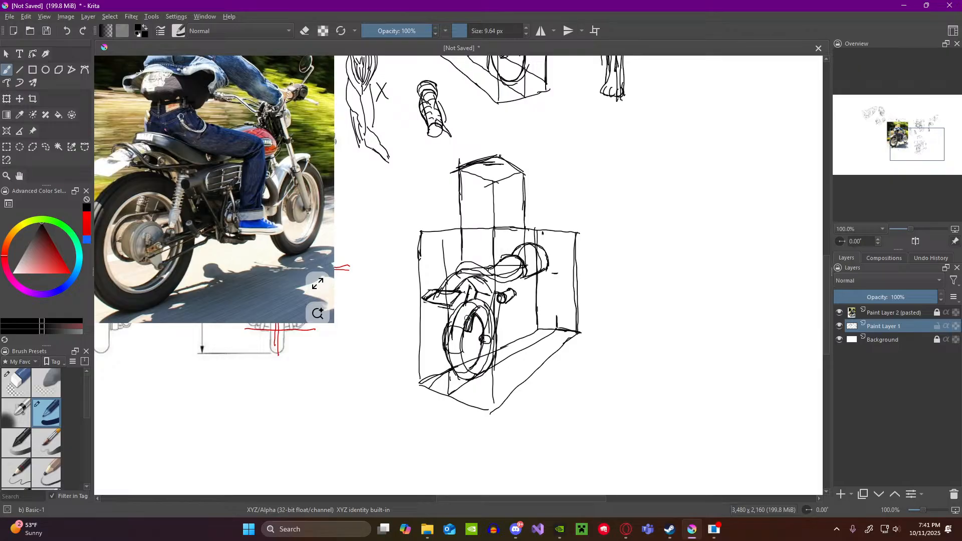
pyautogui.moveTo(468, 318); pyautogui.dragTo(460, 353)
pyautogui.hotkey('ctrl', 'z')
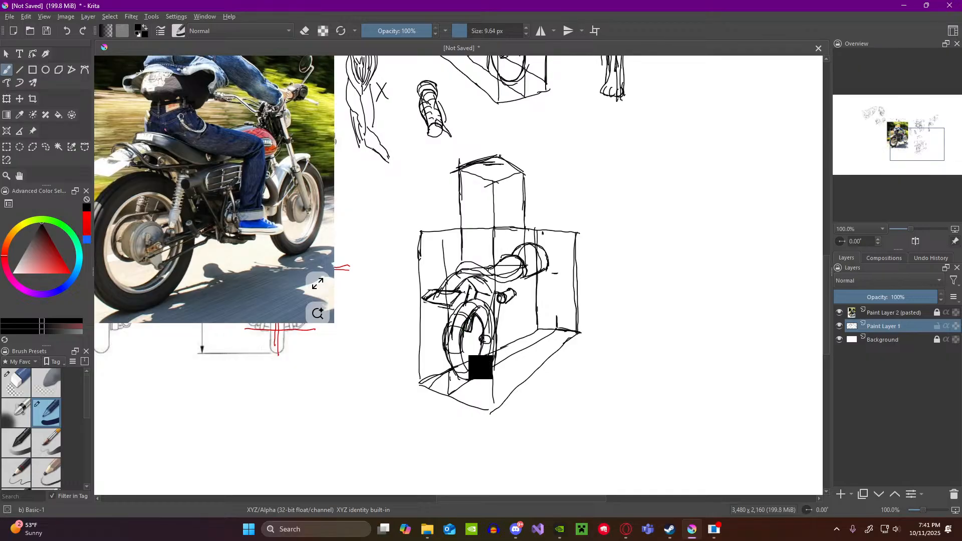
pyautogui.hotkey('ctrl', 'z')
pyautogui.hotkey('ctrl', 'z')
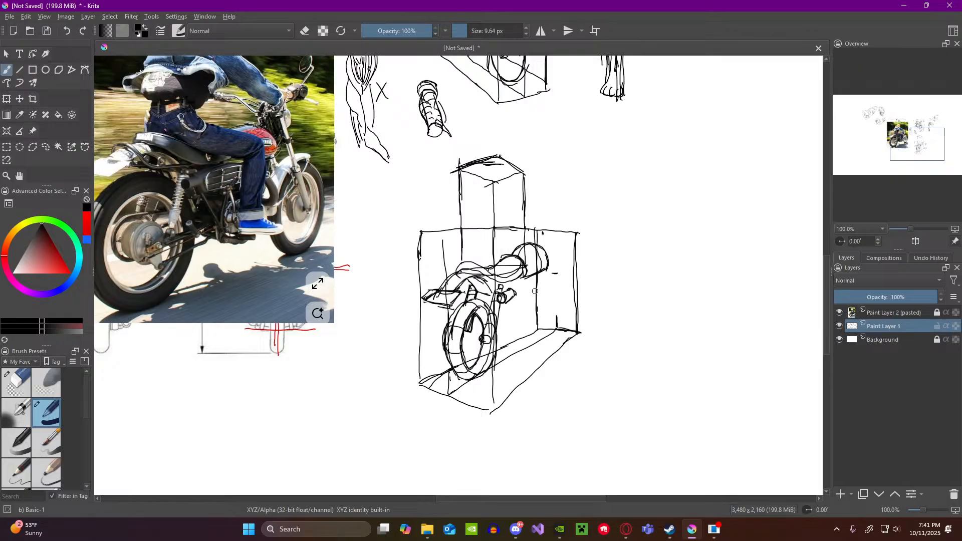
# Step: Draw a slanted frame line running down from the front of the motorcycle towards the floor of the box
pyautogui.scroll(-2, 533, 292)
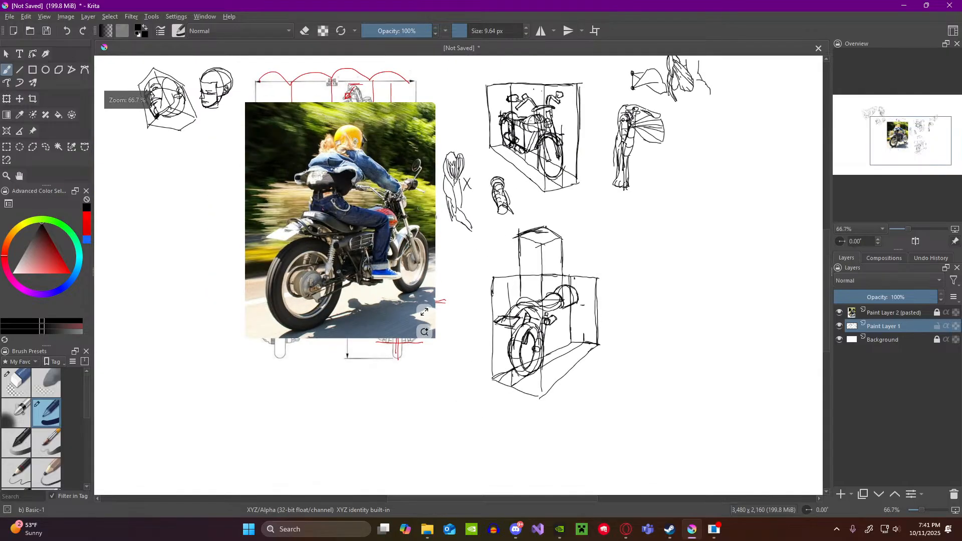
pyautogui.scroll(3, 532, 128)
pyautogui.scroll(-3, 524, 141)
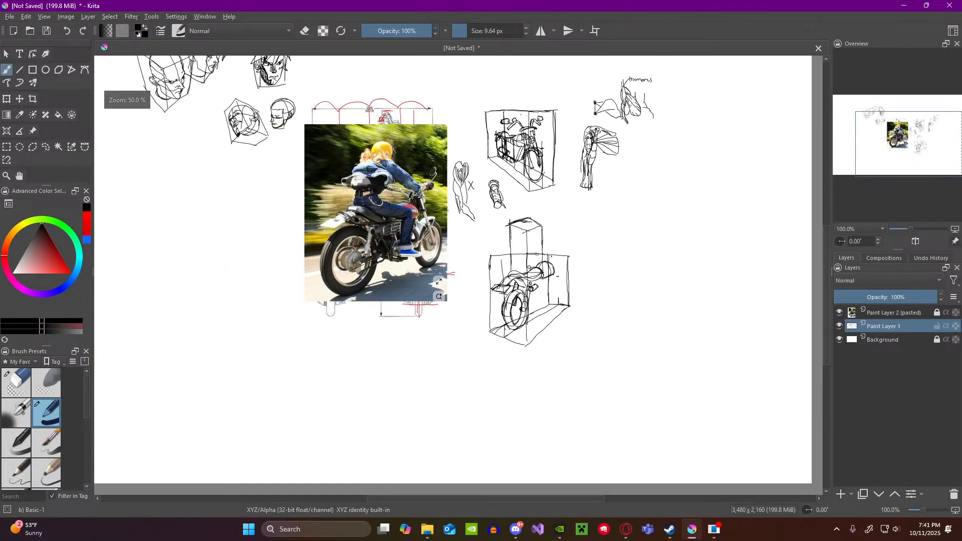
pyautogui.scroll(2, 514, 356)
pyautogui.scroll(2, 662, 174)
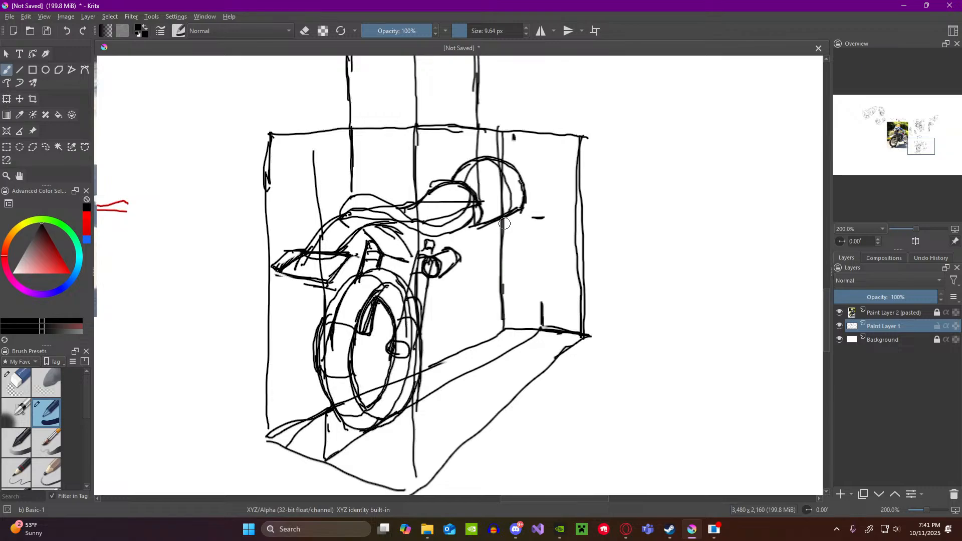
pyautogui.moveTo(520, 214)
pyautogui.mouseDown()
pyautogui.moveTo(503, 277)
pyautogui.moveTo(521, 210)
pyautogui.mouseUp()
# Step: Draw a guide line across the box floor ahead of the rear wheel and raise short verticals from it for the engine
pyautogui.moveTo(444, 365); pyautogui.dragTo(499, 385)
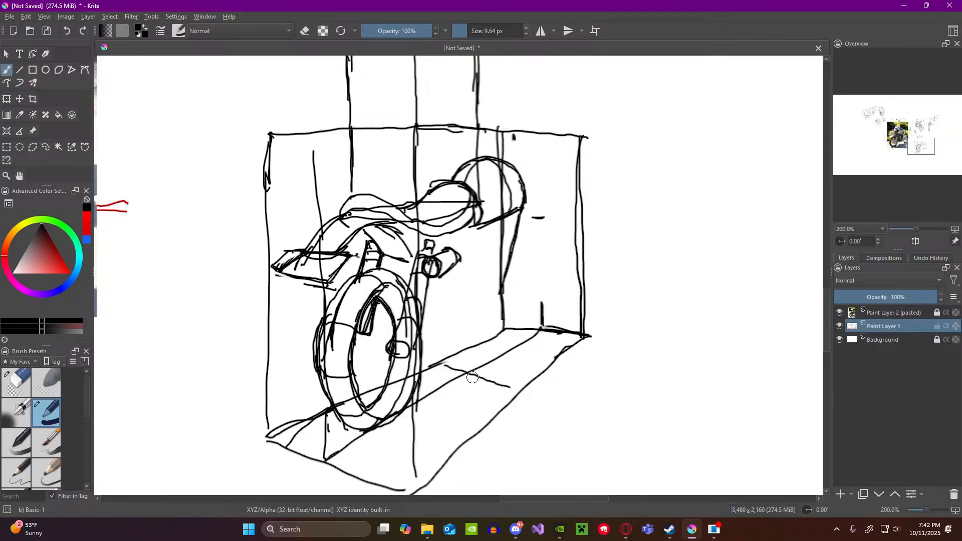
pyautogui.hotkey('ctrl', 'z')
pyautogui.moveTo(431, 369); pyautogui.dragTo(514, 388)
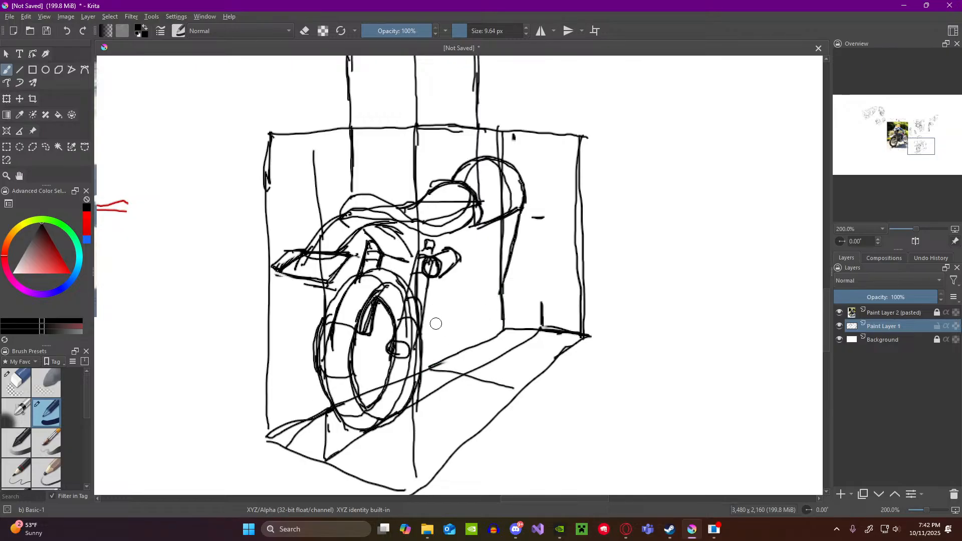
pyautogui.moveTo(441, 310); pyautogui.dragTo(444, 357)
pyautogui.moveTo(477, 308); pyautogui.dragTo(483, 384)
pyautogui.moveTo(449, 341)
pyautogui.mouseDown()
pyautogui.moveTo(453, 372)
pyautogui.moveTo(452, 306)
pyautogui.mouseUp()
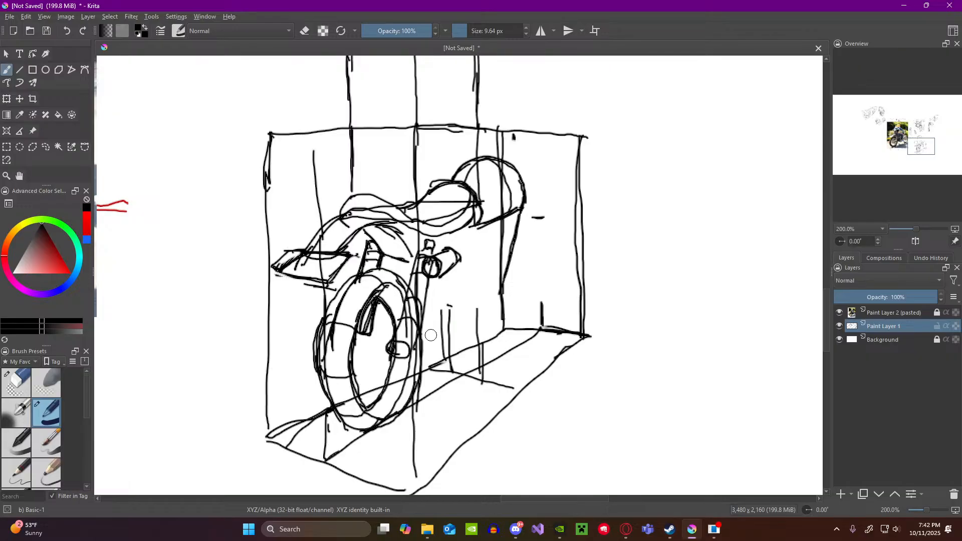
# Step: Draw the lower frame line forward from the rear wheel and join it to a thickened front frame tube
pyautogui.scroll(-1, 504, 298)
pyautogui.scroll(-2, 503, 297)
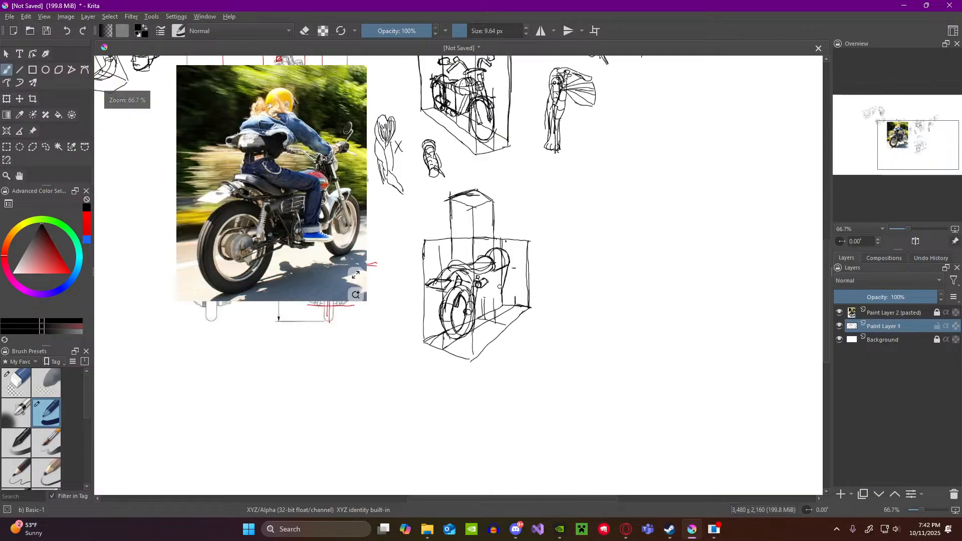
pyautogui.scroll(3, 499, 142)
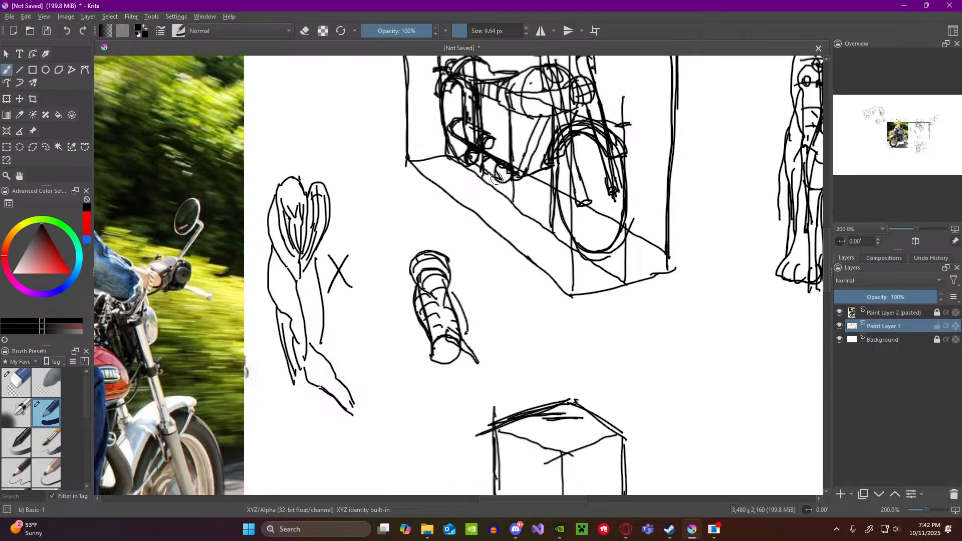
pyautogui.press('1')
pyautogui.scroll(1, 597, 436)
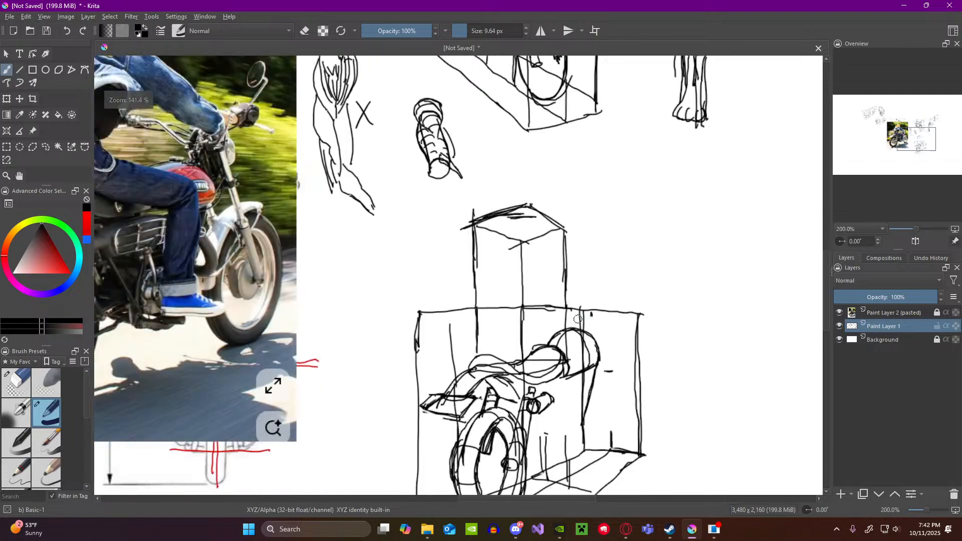
pyautogui.moveTo(606, 489); pyautogui.dragTo(592, 409)
pyautogui.scroll(1, 591, 409)
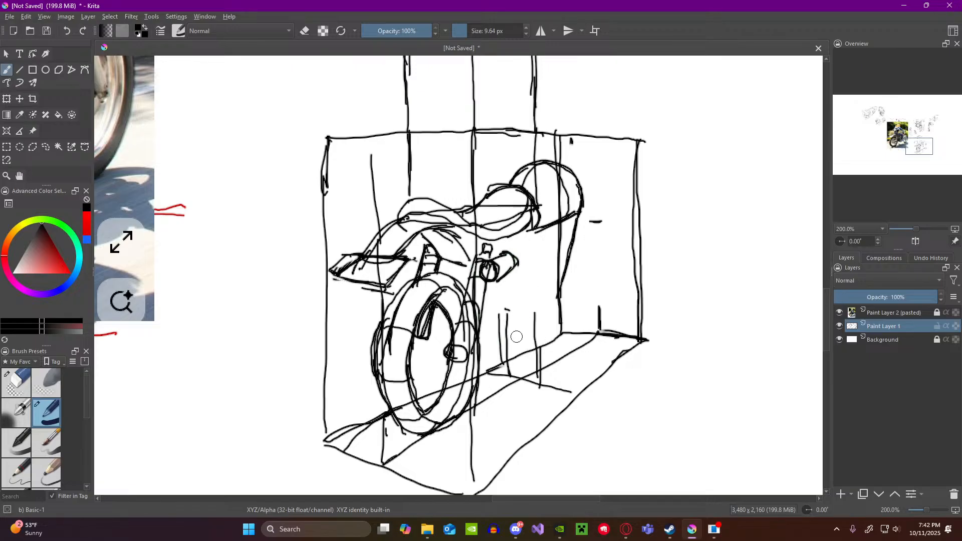
pyautogui.moveTo(483, 345)
pyautogui.mouseDown()
pyautogui.moveTo(508, 353)
pyautogui.moveTo(538, 339)
pyautogui.moveTo(561, 298)
pyautogui.moveTo(534, 341)
pyautogui.moveTo(504, 356)
pyautogui.moveTo(470, 327)
pyautogui.moveTo(507, 357)
pyautogui.mouseUp()
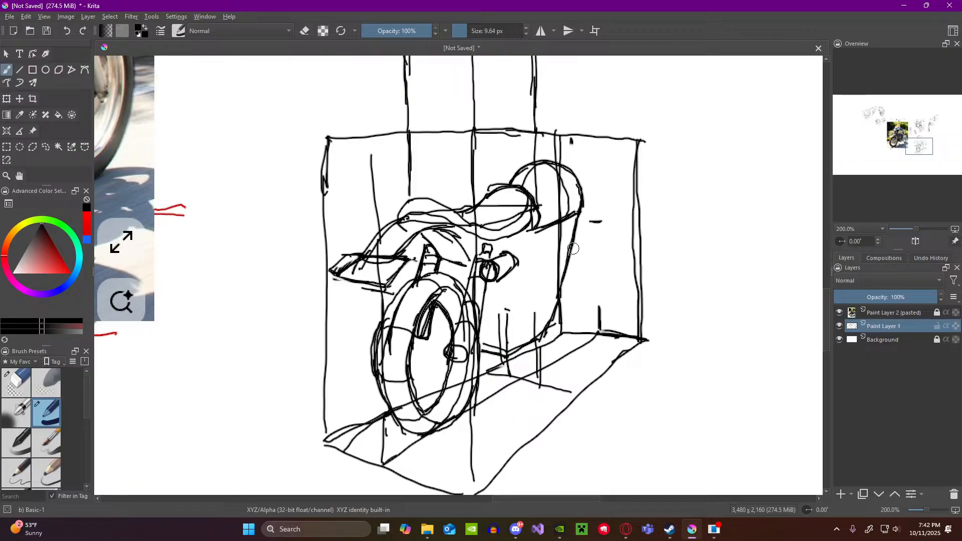
pyautogui.moveTo(579, 229); pyautogui.dragTo(551, 312)
# Step: Draw the frame's rear upright below the small cylinder and add small rounded details along the lower frame line
pyautogui.scroll(-3, 553, 279)
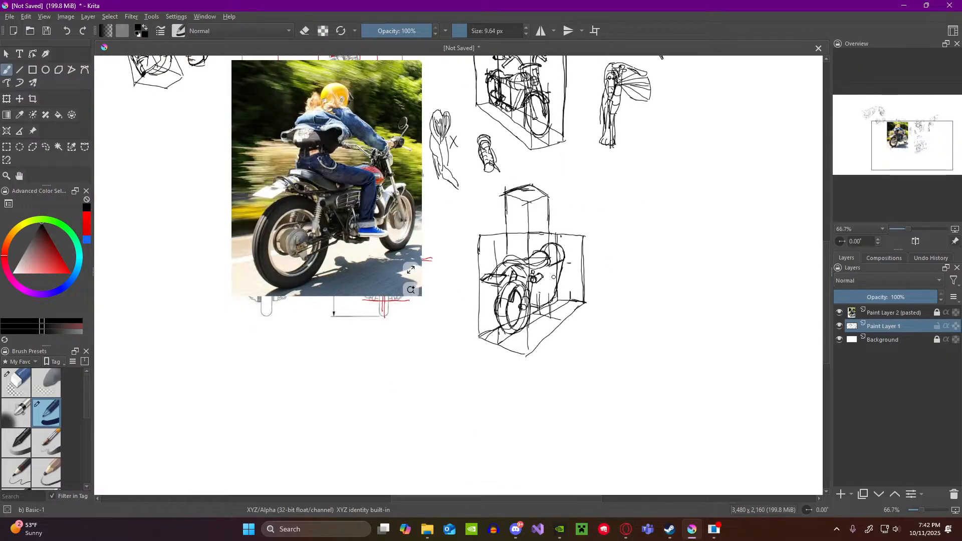
pyautogui.scroll(3, 554, 278)
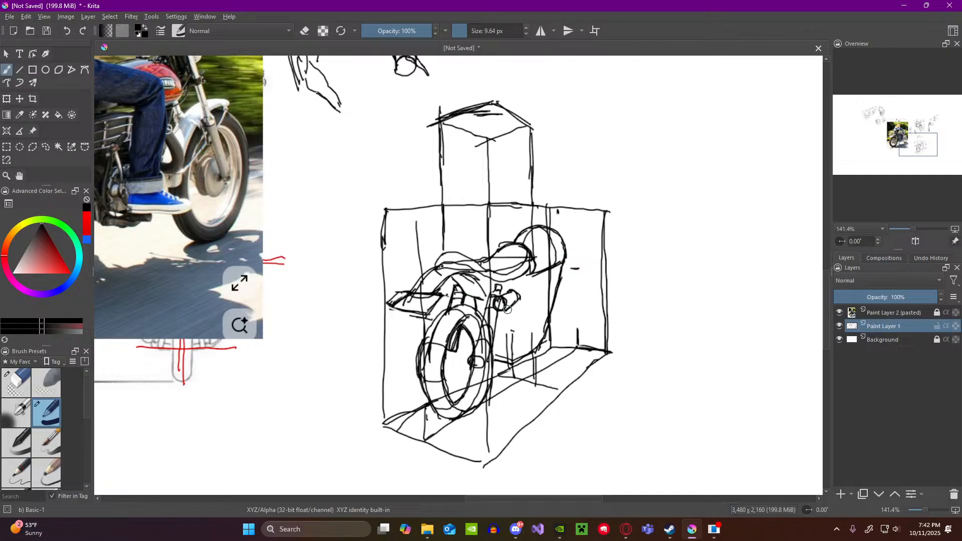
pyautogui.moveTo(509, 311); pyautogui.dragTo(513, 353)
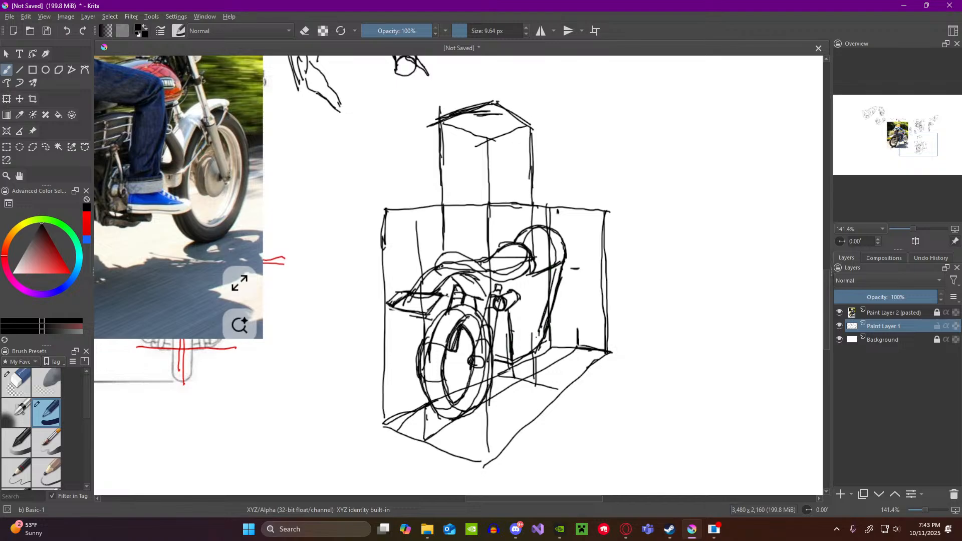
pyautogui.moveTo(536, 337)
pyautogui.mouseDown()
pyautogui.moveTo(544, 340)
pyautogui.moveTo(516, 352)
pyautogui.moveTo(541, 338)
pyautogui.moveTo(541, 349)
pyautogui.moveTo(525, 352)
pyautogui.moveTo(536, 350)
pyautogui.mouseUp()
pyautogui.moveTo(642, 280)
pyautogui.mouseDown()
pyautogui.moveTo(643, 328)
pyautogui.moveTo(664, 325)
pyautogui.moveTo(641, 329)
pyautogui.mouseUp()
pyautogui.moveTo(687, 280)
pyautogui.mouseDown()
pyautogui.moveTo(663, 327)
pyautogui.moveTo(687, 326)
pyautogui.moveTo(694, 280)
pyautogui.moveTo(722, 332)
pyautogui.mouseUp()
pyautogui.moveTo(732, 278); pyautogui.dragTo(732, 331)
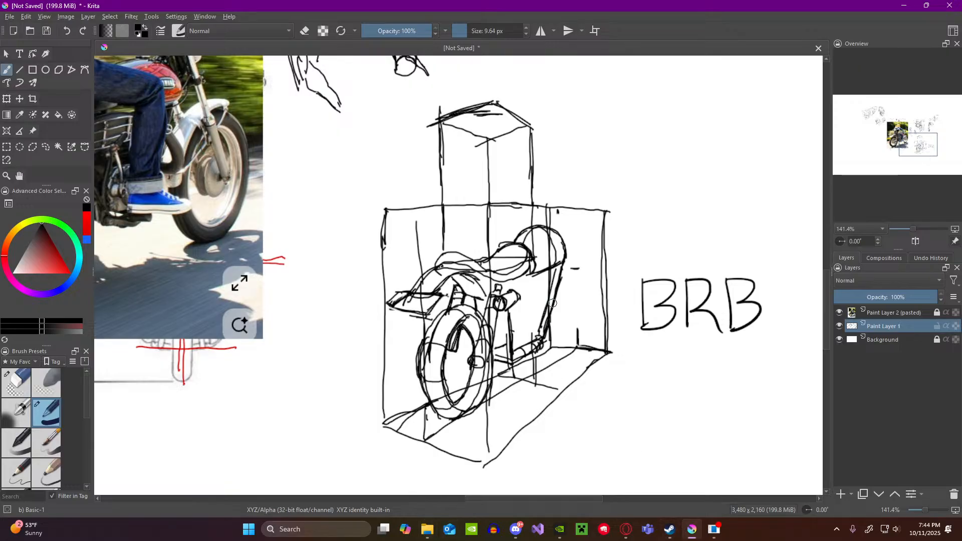
pyautogui.click(20, 390)
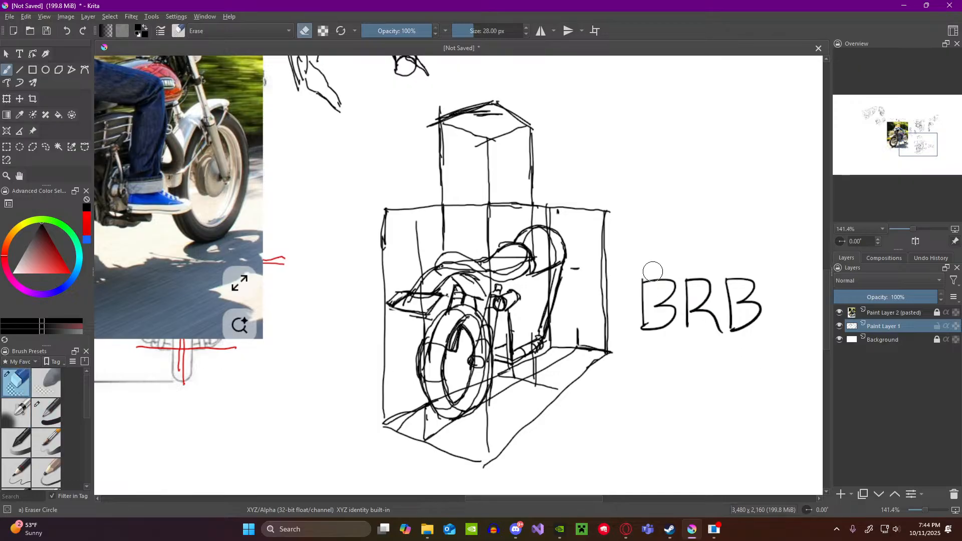
pyautogui.moveTo(648, 271)
pyautogui.mouseDown()
pyautogui.moveTo(649, 313)
pyautogui.moveTo(661, 335)
pyautogui.moveTo(673, 321)
pyautogui.moveTo(702, 333)
pyautogui.moveTo(719, 316)
pyautogui.moveTo(758, 314)
pyautogui.moveTo(657, 318)
pyautogui.moveTo(639, 333)
pyautogui.mouseUp()
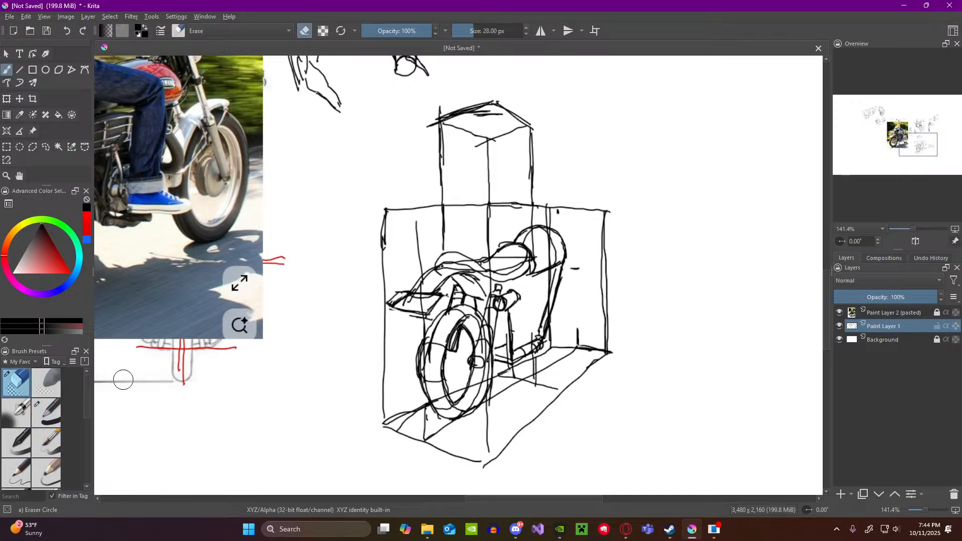
pyautogui.click(46, 413)
# Step: Sketch the handlebars above the fuel tank, near the top edge of the motorcycle box
pyautogui.scroll(-3, 351, 309)
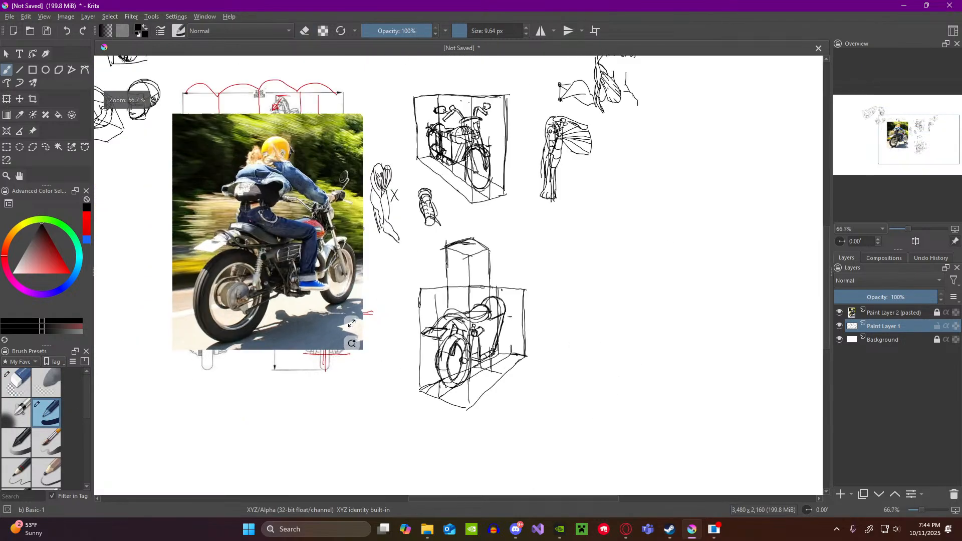
pyautogui.scroll(1, 263, 246)
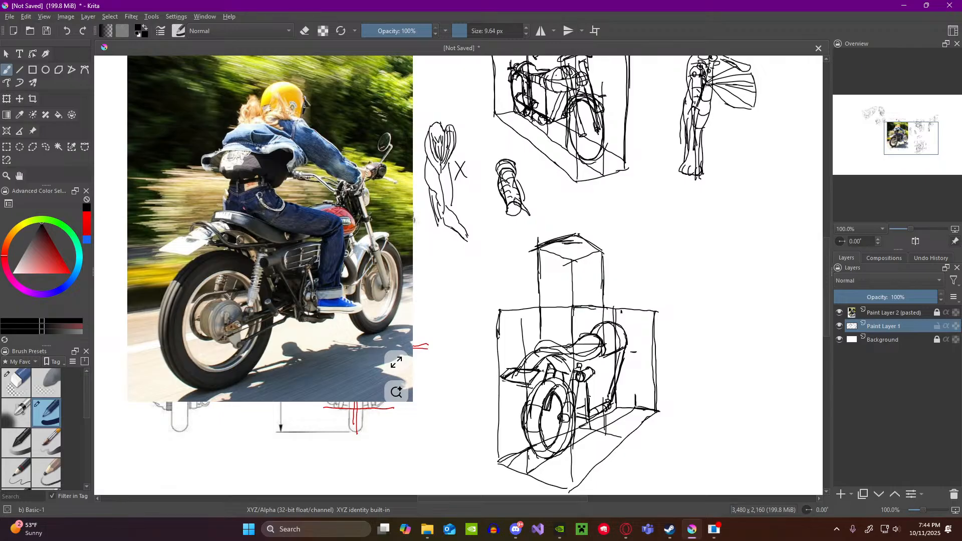
pyautogui.moveTo(576, 308); pyautogui.dragTo(588, 308)
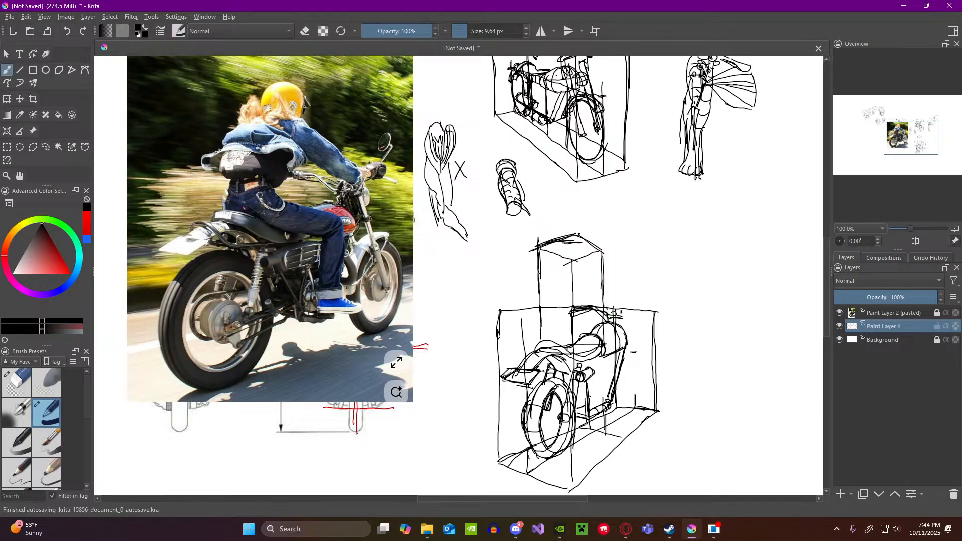
pyautogui.moveTo(607, 310); pyautogui.dragTo(630, 329)
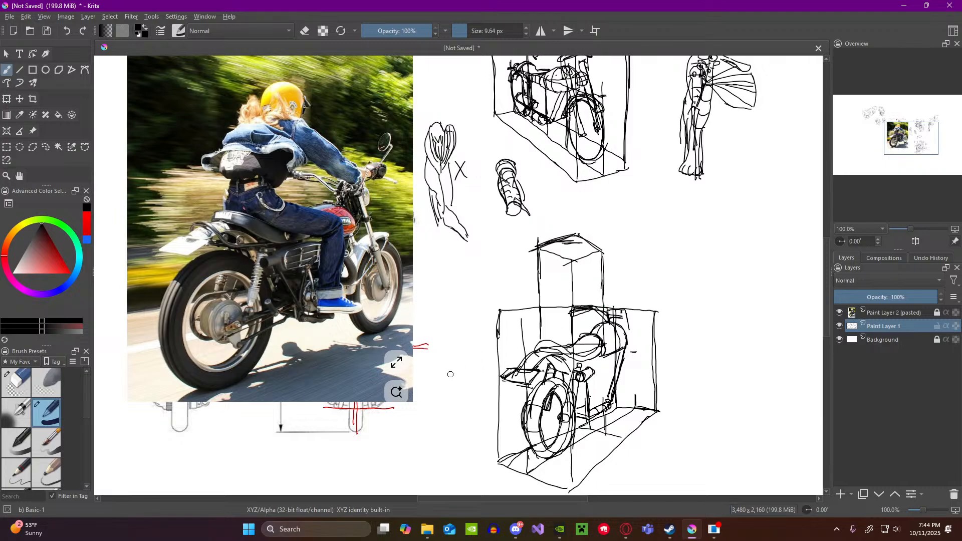
# Step: Erase the rough handlebar strokes above the fuel tank and redraw the handlebars with cleaner lines
pyautogui.click(10, 383)
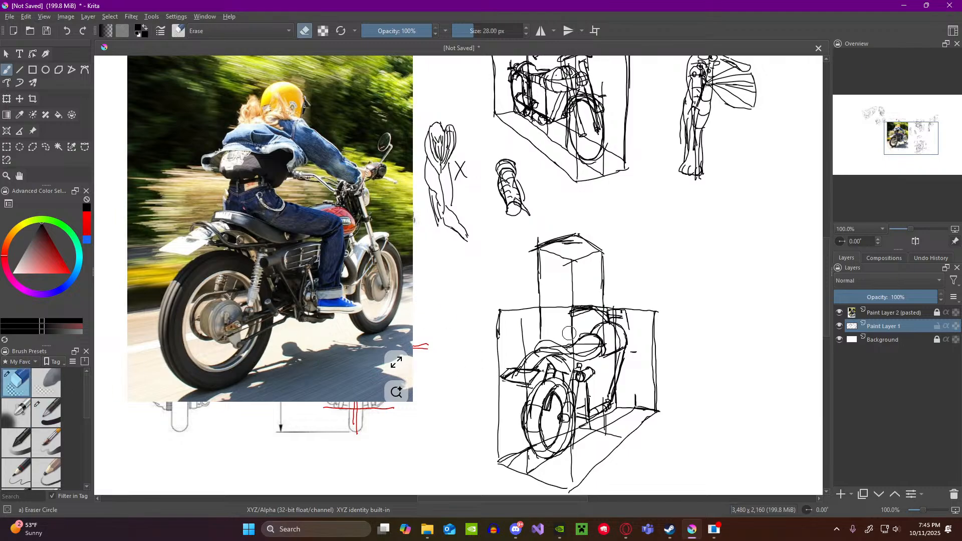
pyautogui.moveTo(582, 316)
pyautogui.mouseDown()
pyautogui.moveTo(621, 316)
pyautogui.moveTo(613, 317)
pyautogui.mouseUp()
pyautogui.click(46, 414)
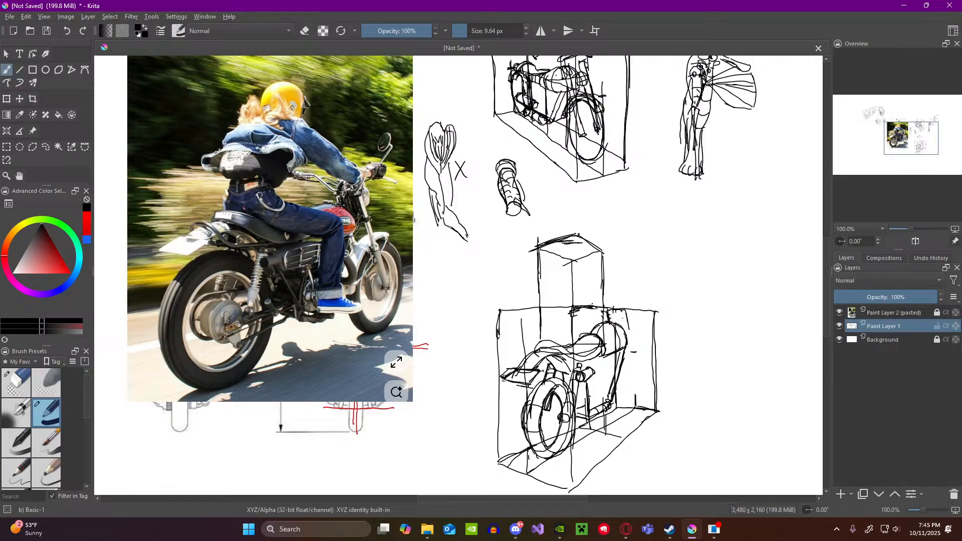
pyautogui.moveTo(594, 304)
pyautogui.mouseDown()
pyautogui.moveTo(571, 312)
pyautogui.moveTo(586, 301)
pyautogui.moveTo(620, 311)
pyautogui.moveTo(583, 311)
pyautogui.moveTo(631, 327)
pyautogui.mouseUp()
# Step: Draw the front wheel as an outer and inner ellipse at the far end of the motorcycle box
pyautogui.moveTo(620, 380)
pyautogui.mouseDown()
pyautogui.moveTo(621, 400)
pyautogui.moveTo(640, 378)
pyautogui.moveTo(632, 344)
pyautogui.mouseUp()
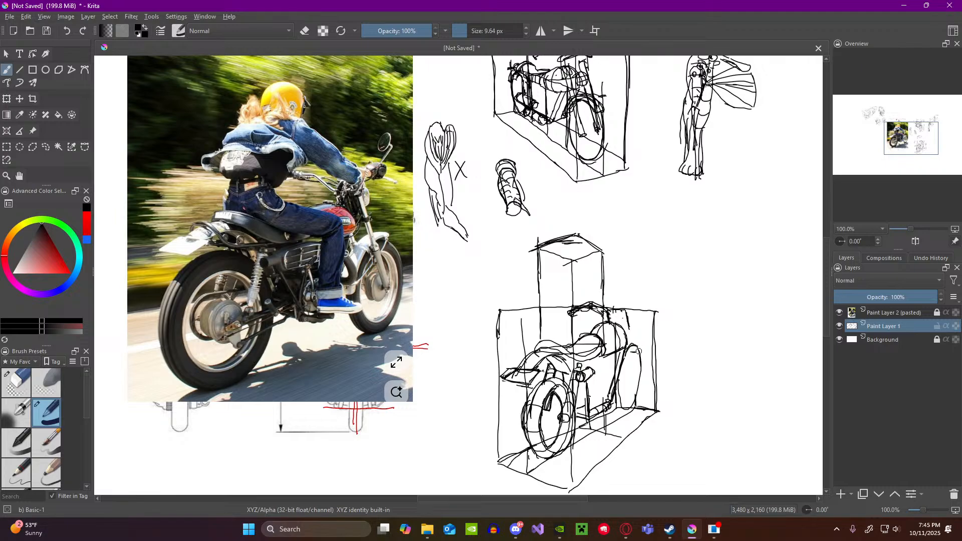
pyautogui.moveTo(638, 351)
pyautogui.mouseDown()
pyautogui.moveTo(626, 388)
pyautogui.moveTo(645, 373)
pyautogui.moveTo(639, 351)
pyautogui.mouseUp()
pyautogui.moveTo(644, 386)
pyautogui.mouseDown()
pyautogui.moveTo(640, 354)
pyautogui.moveTo(632, 396)
pyautogui.mouseUp()
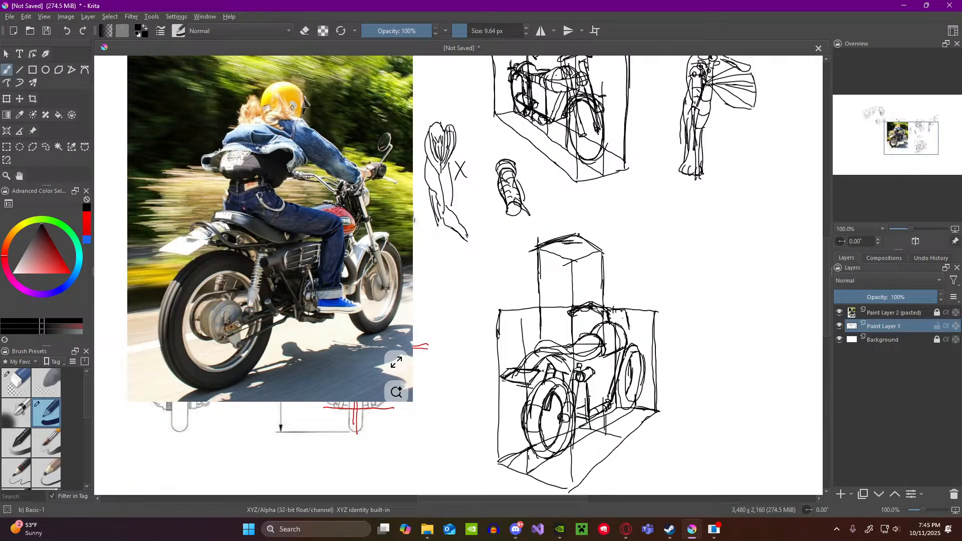
# Step: Draw the front fork from the handlebars down to the wheel hub and add a rounded grip at the handlebar's end
pyautogui.moveTo(630, 327); pyautogui.dragTo(635, 379)
pyautogui.moveTo(628, 343); pyautogui.dragTo(634, 362)
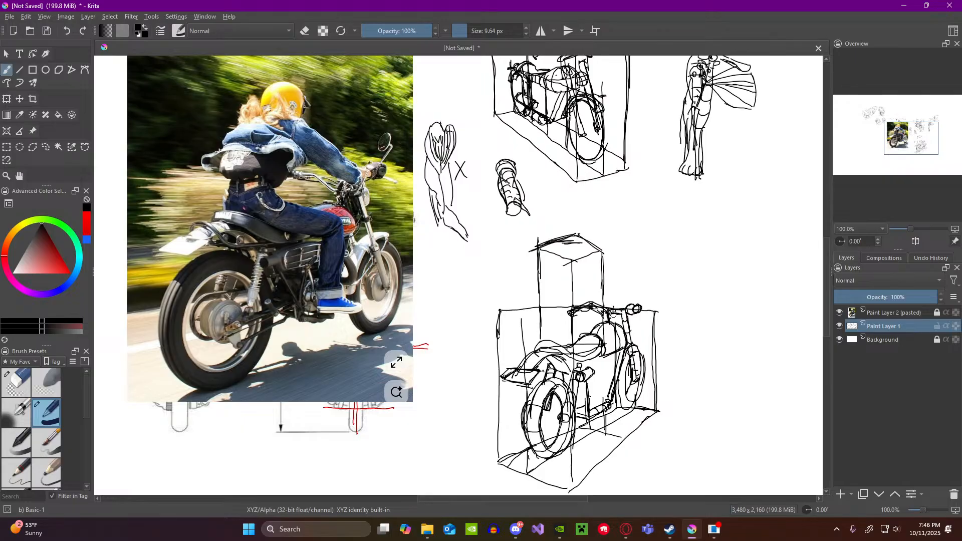
pyautogui.scroll(-2, 616, 313)
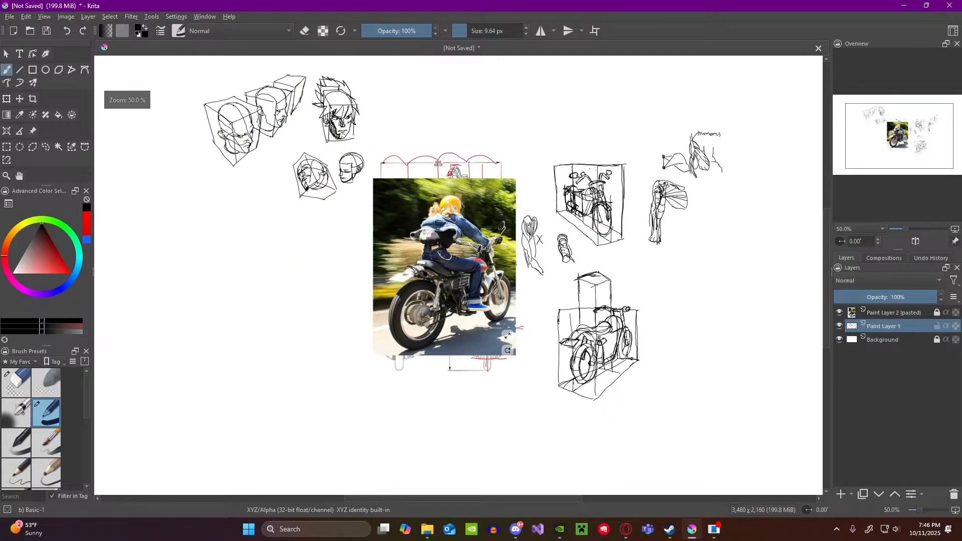
pyautogui.scroll(2, 596, 330)
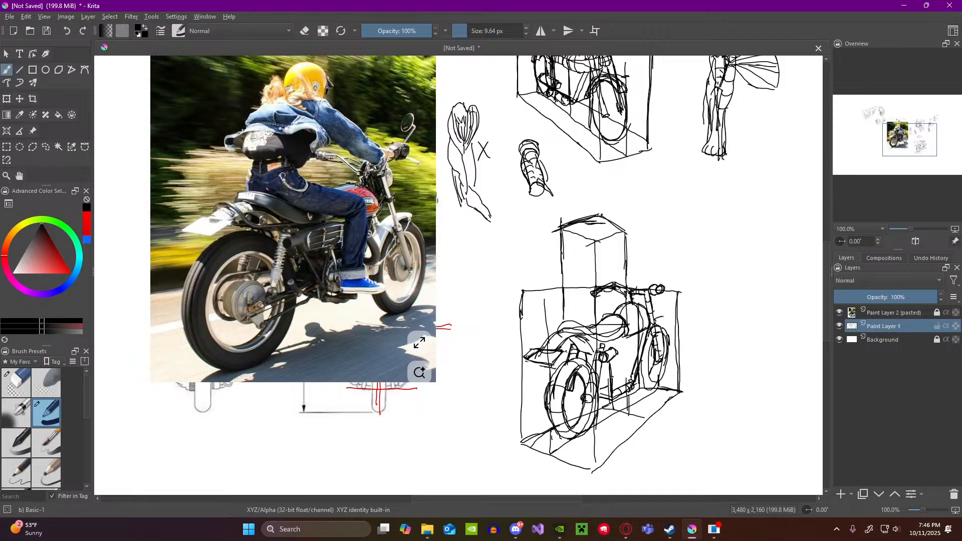
# Step: Erase the front wheel around the fork and redraw it smaller, with a short fender at its top
pyautogui.moveTo(664, 318); pyautogui.dragTo(659, 328)
pyautogui.click(20, 377)
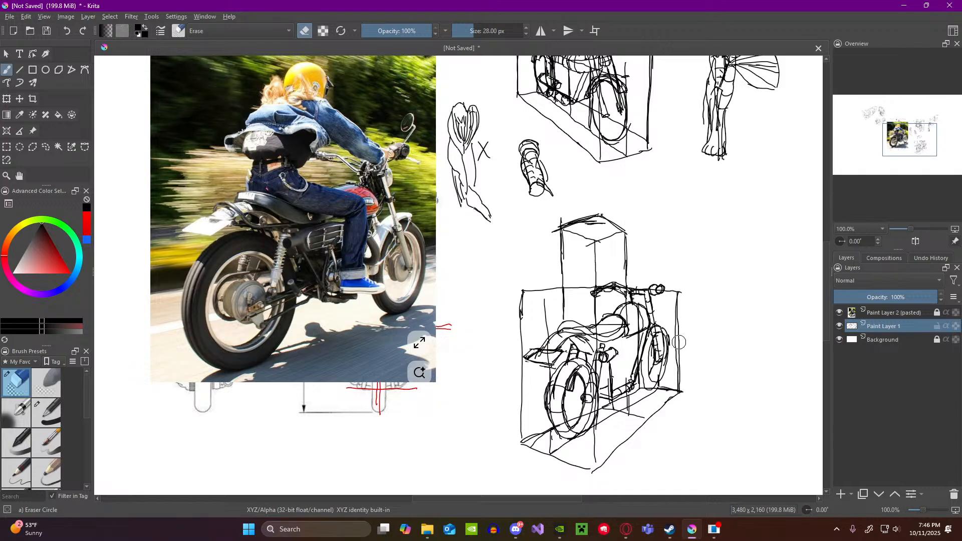
pyautogui.moveTo(659, 325)
pyautogui.mouseDown()
pyautogui.moveTo(666, 350)
pyautogui.moveTo(644, 355)
pyautogui.moveTo(653, 383)
pyautogui.moveTo(667, 365)
pyautogui.moveTo(652, 381)
pyautogui.moveTo(646, 368)
pyautogui.moveTo(646, 384)
pyautogui.moveTo(644, 374)
pyautogui.mouseUp()
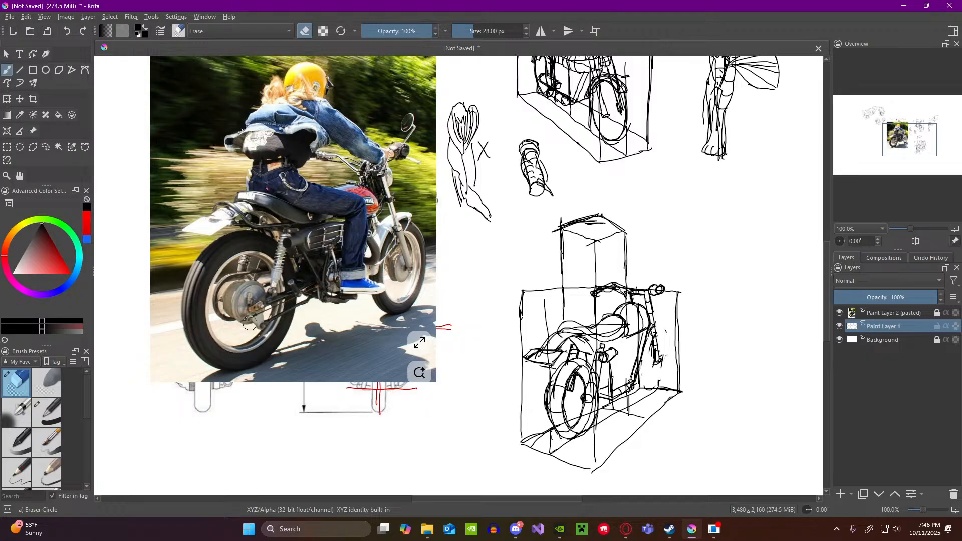
pyautogui.click(43, 412)
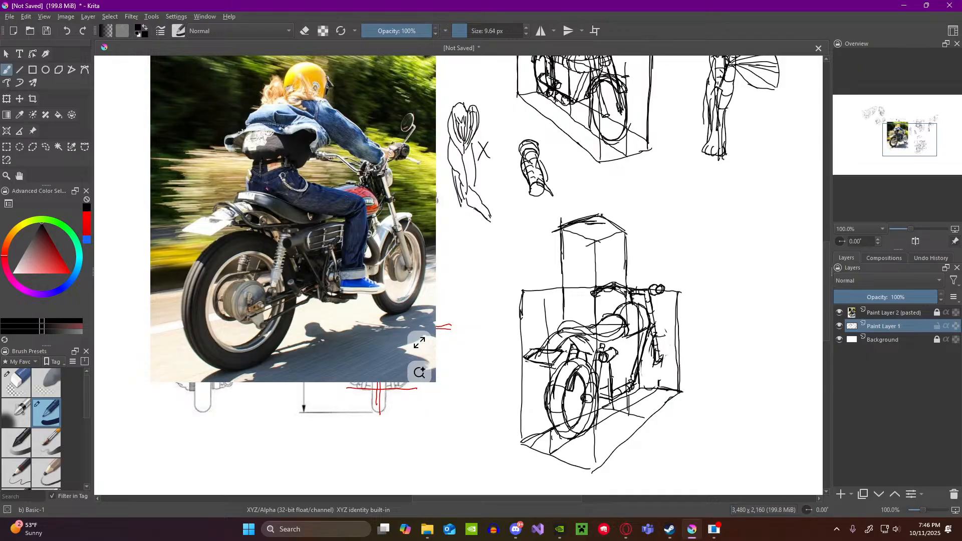
pyautogui.moveTo(647, 341)
pyautogui.mouseDown()
pyautogui.moveTo(649, 379)
pyautogui.moveTo(668, 353)
pyautogui.moveTo(667, 368)
pyautogui.mouseUp()
pyautogui.moveTo(665, 340)
pyautogui.mouseDown()
pyautogui.moveTo(666, 369)
pyautogui.moveTo(669, 339)
pyautogui.moveTo(646, 385)
pyautogui.mouseUp()
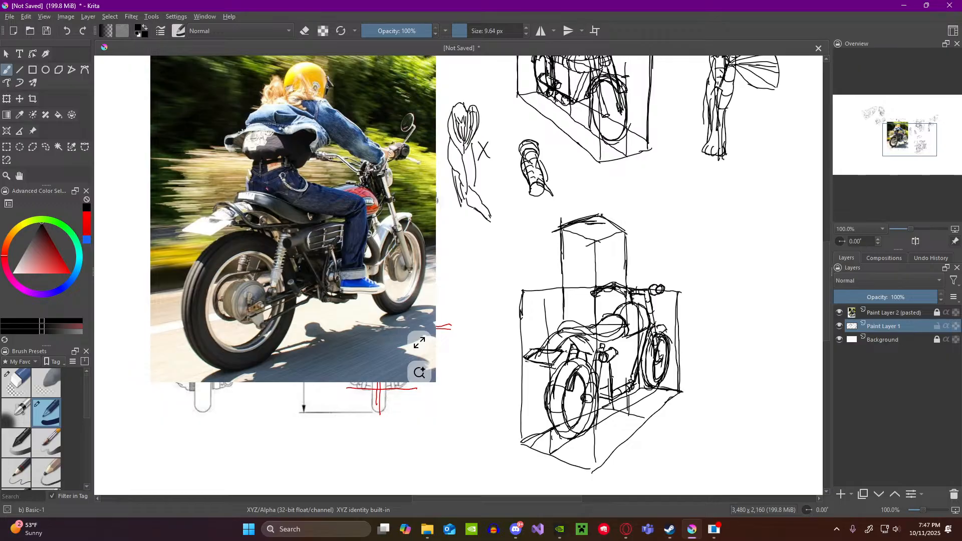
pyautogui.moveTo(652, 348); pyautogui.dragTo(650, 362)
pyautogui.scroll(-1, 652, 346)
pyautogui.scroll(5, 651, 346)
pyautogui.scroll(-3, 646, 361)
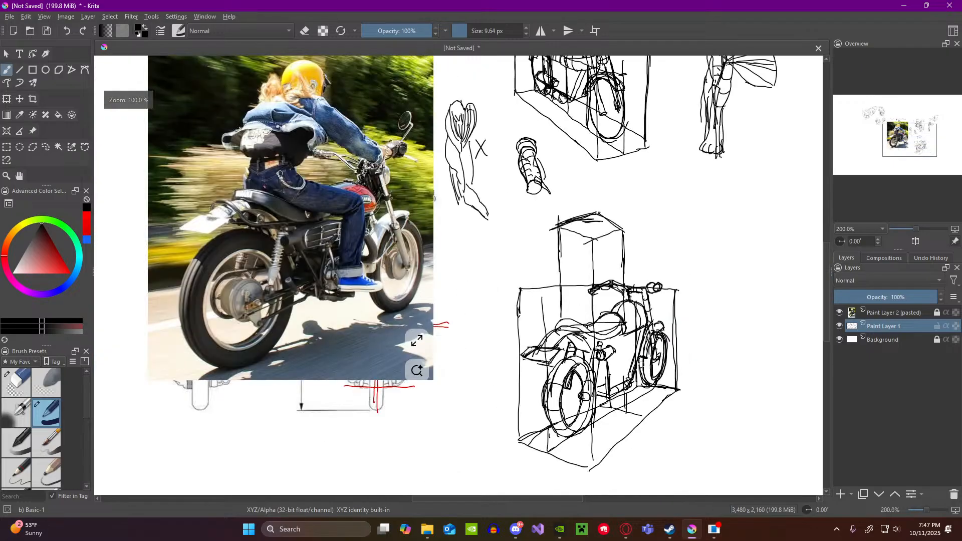
pyautogui.scroll(2, 642, 371)
pyautogui.scroll(-3, 640, 376)
pyautogui.scroll(2, 634, 366)
pyautogui.scroll(-1, 627, 356)
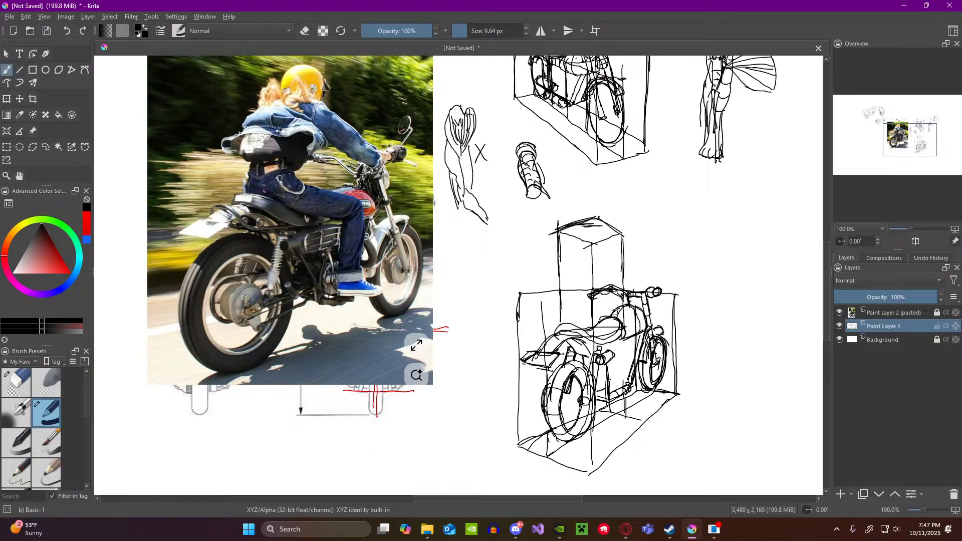
# Step: Add a new paint layer for the rider above Paint Layer 1, fade Paint Layer 1 to 44% opacity, and make the new layer active
pyautogui.click(841, 496)
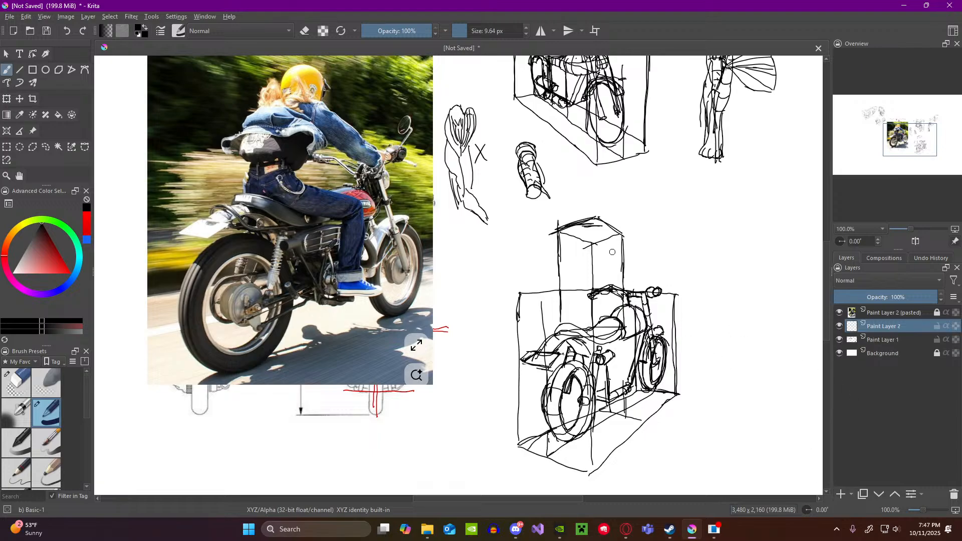
pyautogui.click(883, 341)
pyautogui.click(879, 299)
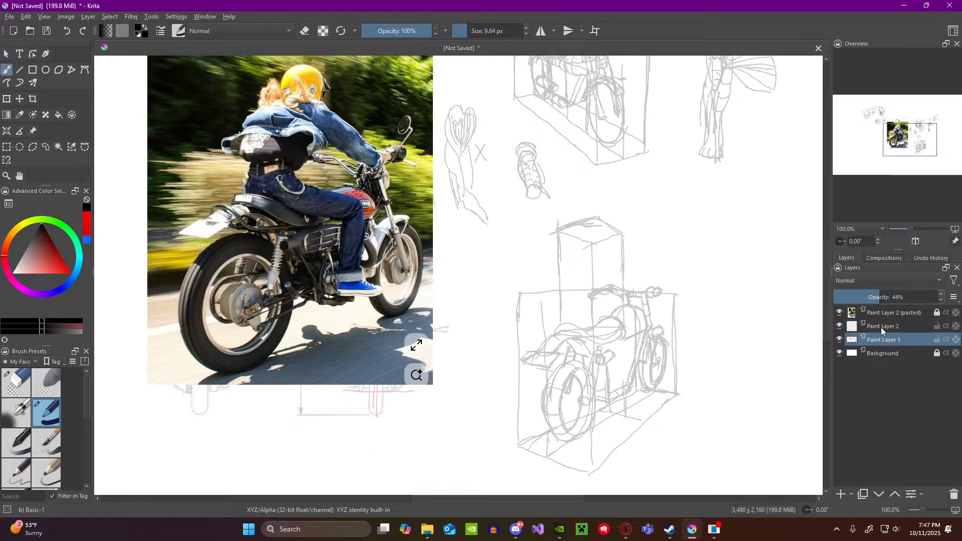
pyautogui.click(881, 327)
pyautogui.scroll(1, 576, 333)
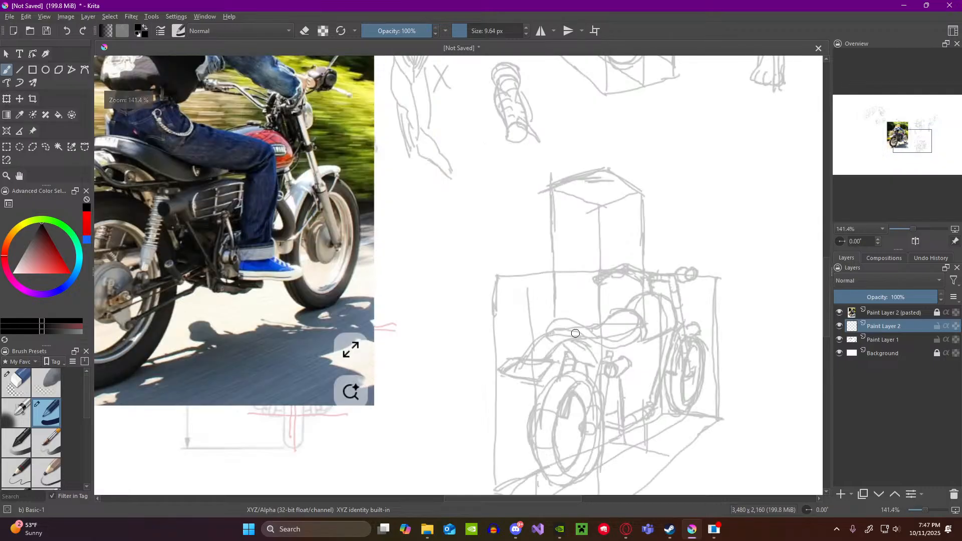
pyautogui.scroll(-1, 575, 334)
pyautogui.scroll(1, 644, 403)
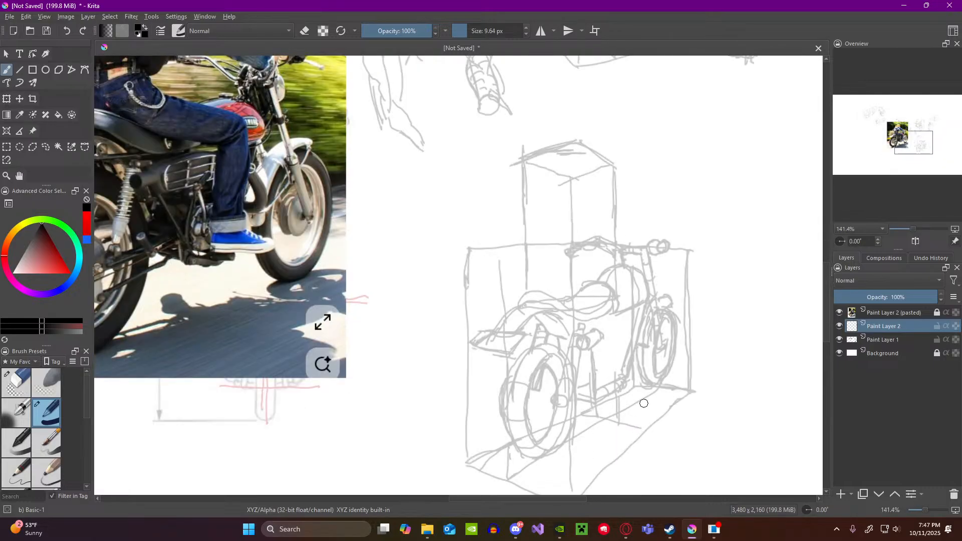
pyautogui.scroll(-5, 540, 188)
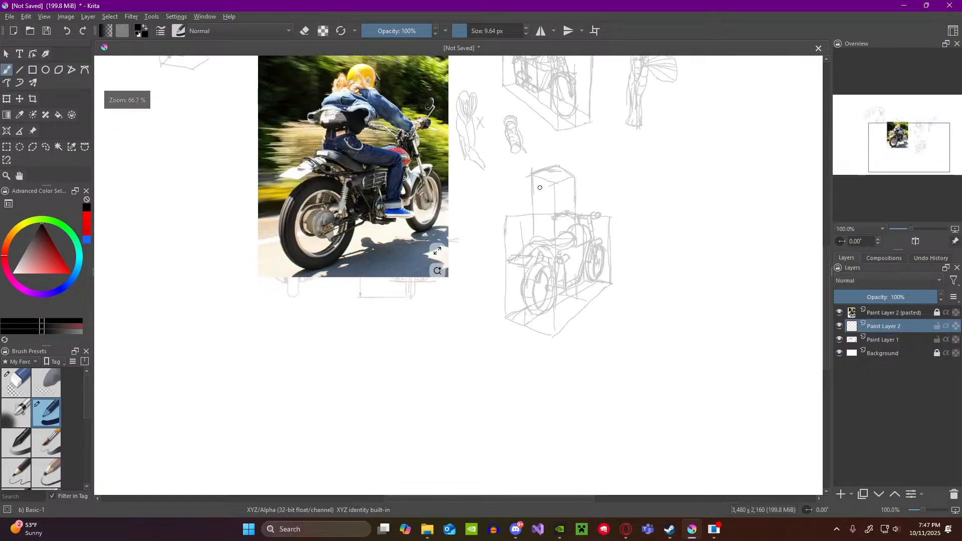
pyautogui.scroll(3, 551, 181)
pyautogui.scroll(1, 551, 180)
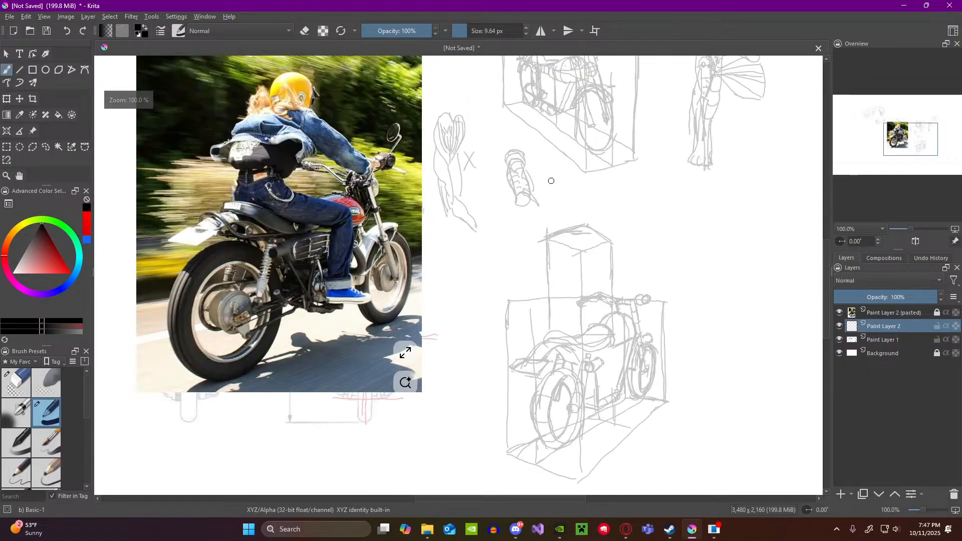
pyautogui.scroll(-2, 552, 180)
pyautogui.scroll(1, 566, 226)
pyautogui.scroll(1, 565, 226)
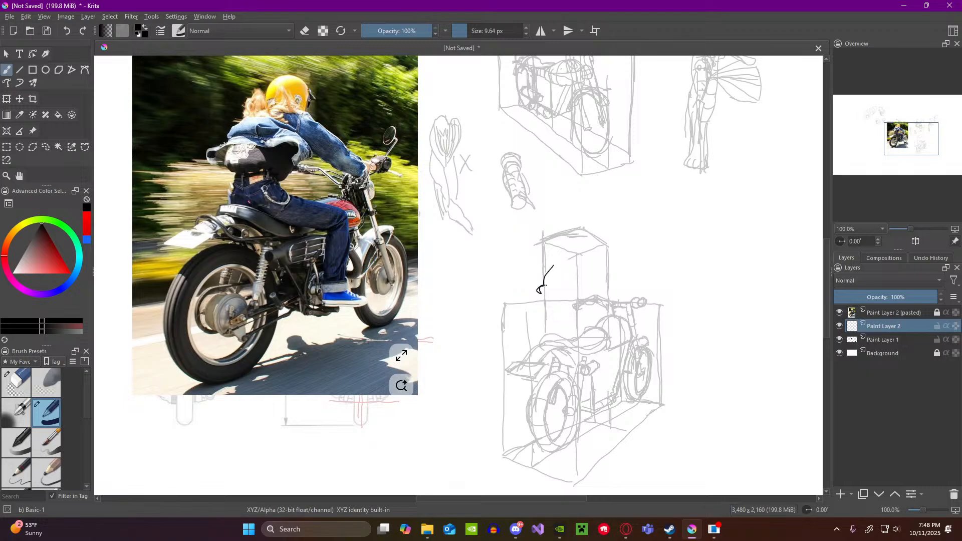
# Step: Sketch the rider's helmet with windblown hair behind it and the upper back with its flared jacket edge inside the upper box
pyautogui.moveTo(546, 284)
pyautogui.mouseDown()
pyautogui.moveTo(585, 289)
pyautogui.moveTo(578, 295)
pyautogui.mouseUp()
pyautogui.moveTo(572, 241); pyautogui.dragTo(576, 254)
pyautogui.moveTo(571, 259)
pyautogui.mouseDown()
pyautogui.moveTo(585, 263)
pyautogui.moveTo(553, 264)
pyautogui.moveTo(560, 252)
pyautogui.mouseUp()
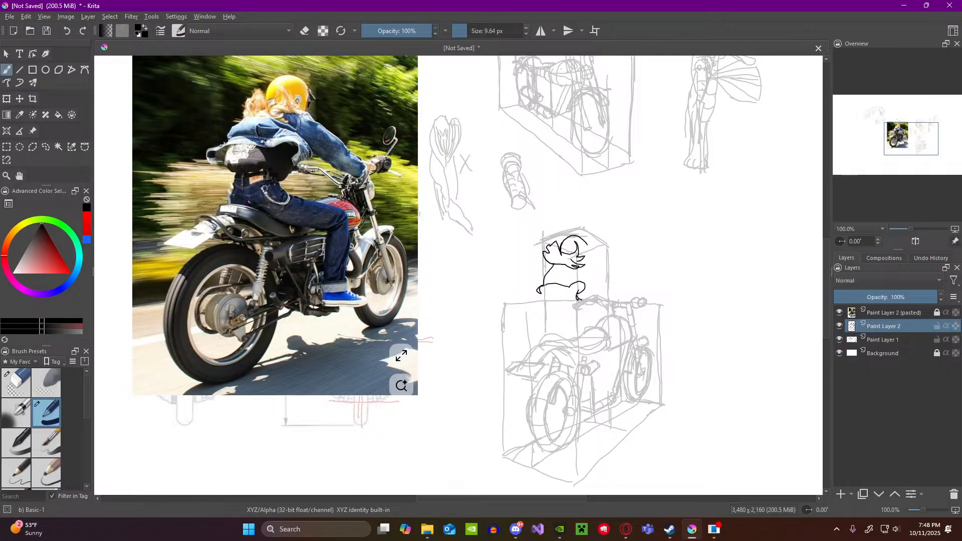
pyautogui.moveTo(565, 240)
pyautogui.mouseDown()
pyautogui.moveTo(580, 238)
pyautogui.moveTo(594, 253)
pyautogui.moveTo(585, 264)
pyautogui.mouseUp()
pyautogui.hotkey('ctrl', 'z')
pyautogui.moveTo(585, 257); pyautogui.dragTo(585, 264)
# Step: Draw the rider's arm reaching forward to the handlebar grip, and outline the lower torso and hips above the seat
pyautogui.moveTo(581, 268)
pyautogui.mouseDown()
pyautogui.moveTo(586, 286)
pyautogui.moveTo(614, 304)
pyautogui.moveTo(614, 291)
pyautogui.moveTo(630, 296)
pyautogui.moveTo(622, 307)
pyautogui.moveTo(638, 296)
pyautogui.mouseUp()
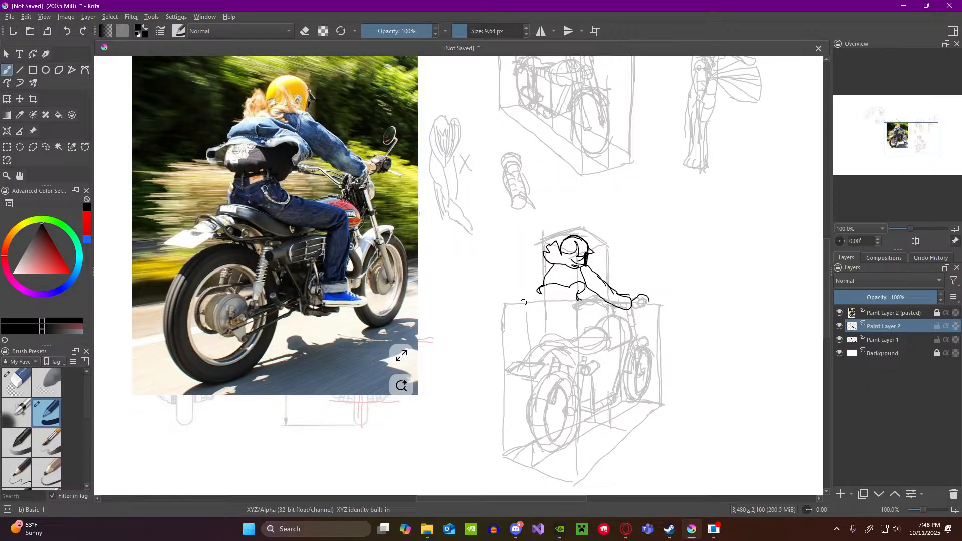
pyautogui.moveTo(545, 287)
pyautogui.mouseDown()
pyautogui.moveTo(542, 310)
pyautogui.moveTo(564, 311)
pyautogui.mouseUp()
pyautogui.moveTo(547, 315)
pyautogui.mouseDown()
pyautogui.moveTo(569, 315)
pyautogui.moveTo(542, 335)
pyautogui.mouseUp()
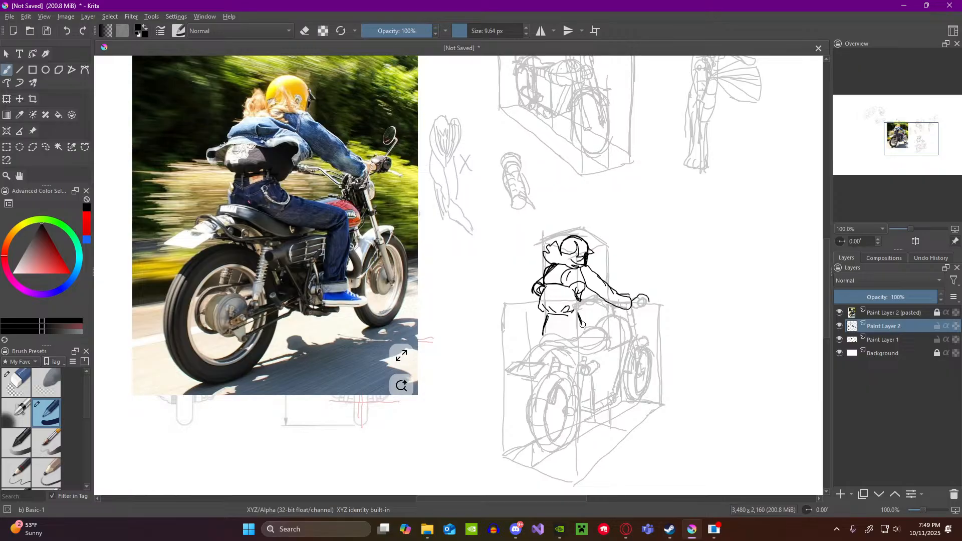
# Step: Draw the rider's bent leg from the hip over the tank to the knee and down to the shoe
pyautogui.moveTo(584, 325); pyautogui.dragTo(621, 344)
pyautogui.moveTo(595, 351); pyautogui.dragTo(625, 351)
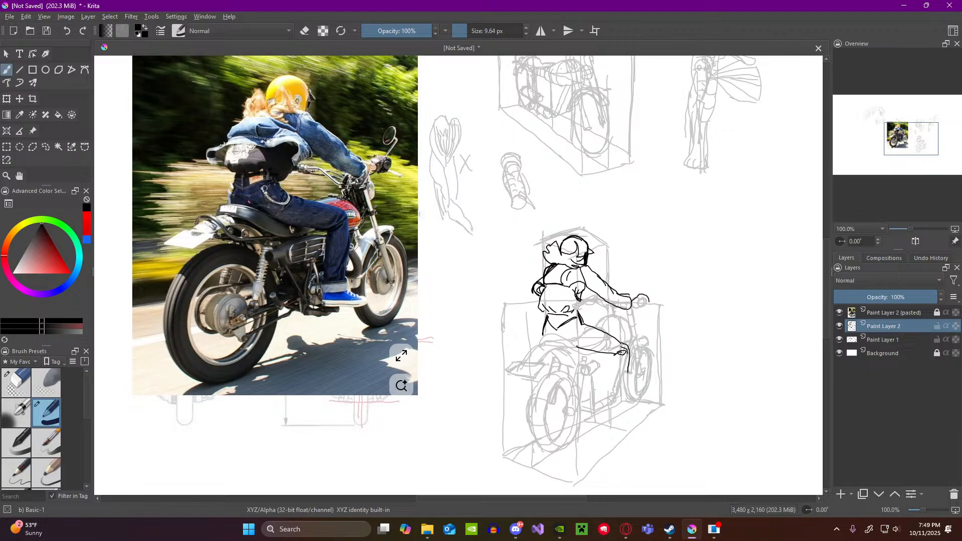
pyautogui.moveTo(612, 355); pyautogui.dragTo(612, 379)
pyautogui.moveTo(630, 386)
pyautogui.mouseDown()
pyautogui.moveTo(616, 404)
pyautogui.moveTo(644, 394)
pyautogui.moveTo(636, 402)
pyautogui.mouseUp()
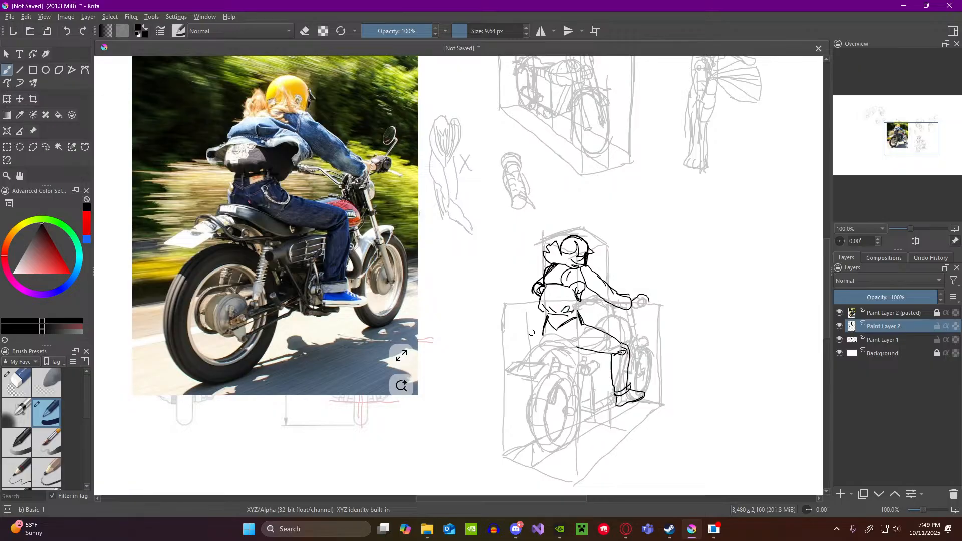
# Step: Erase the upper edge of the rider's thigh near the knee and redraw the leg contour from hip to shoe
pyautogui.moveTo(544, 331); pyautogui.dragTo(543, 337)
pyautogui.click(18, 381)
pyautogui.moveTo(612, 338)
pyautogui.mouseDown()
pyautogui.moveTo(618, 351)
pyautogui.moveTo(628, 346)
pyautogui.mouseUp()
pyautogui.click(51, 411)
pyautogui.moveTo(583, 322)
pyautogui.mouseDown()
pyautogui.moveTo(582, 345)
pyautogui.moveTo(625, 335)
pyautogui.moveTo(614, 371)
pyautogui.moveTo(628, 371)
pyautogui.moveTo(628, 390)
pyautogui.moveTo(619, 399)
pyautogui.mouseUp()
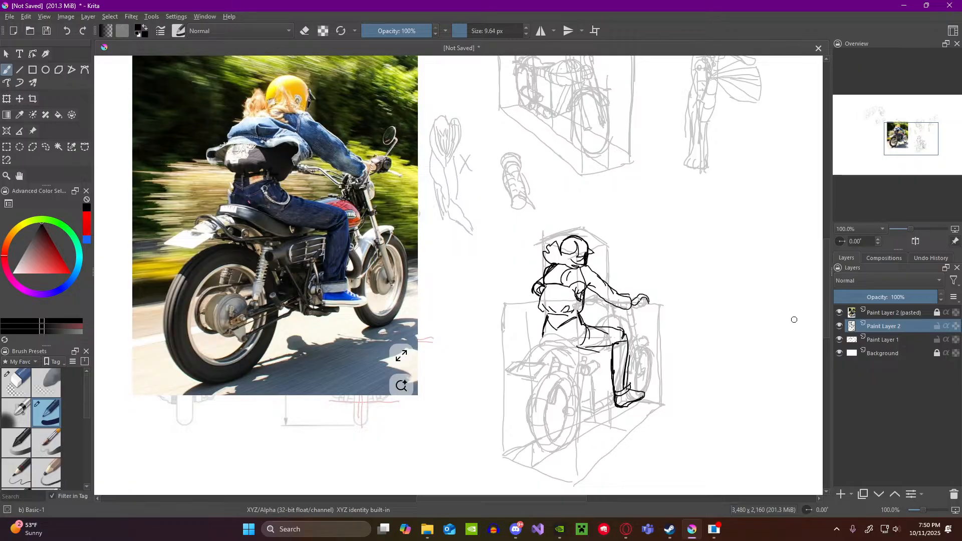
# Step: Set the opacity of Paint Layer 1 back to 100%
pyautogui.click(840, 313)
pyautogui.click(839, 312)
pyautogui.click(839, 327)
pyautogui.click(840, 327)
pyautogui.moveTo(867, 330)
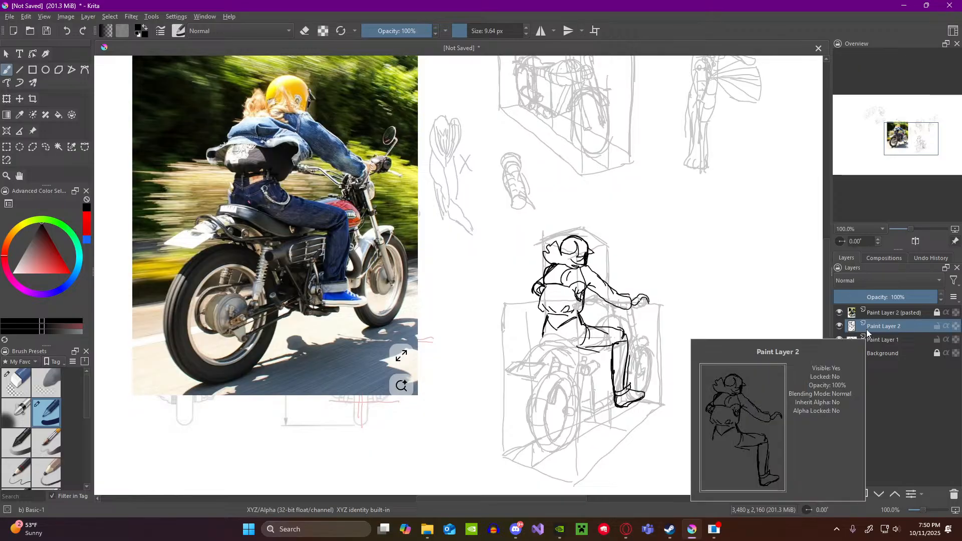
pyautogui.click(875, 342)
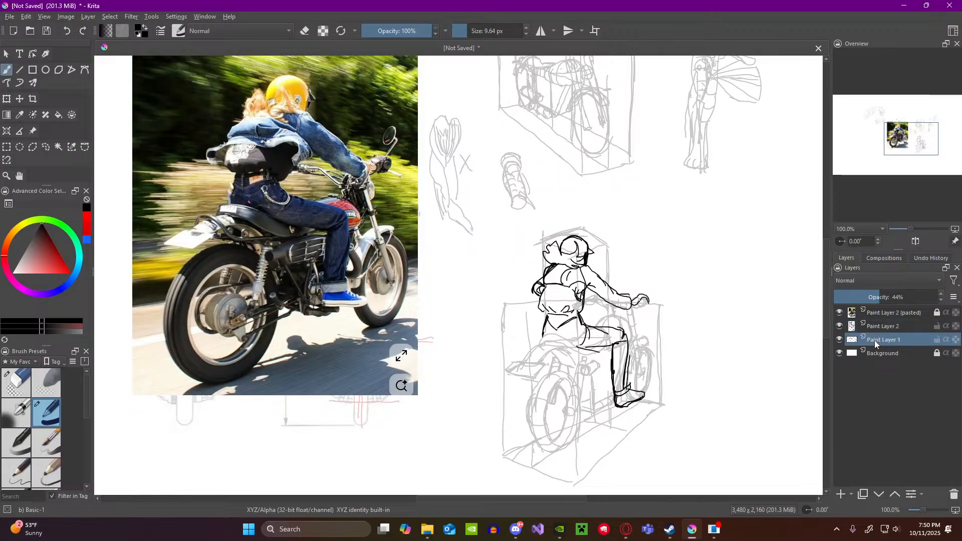
pyautogui.moveTo(897, 297); pyautogui.dragTo(940, 298)
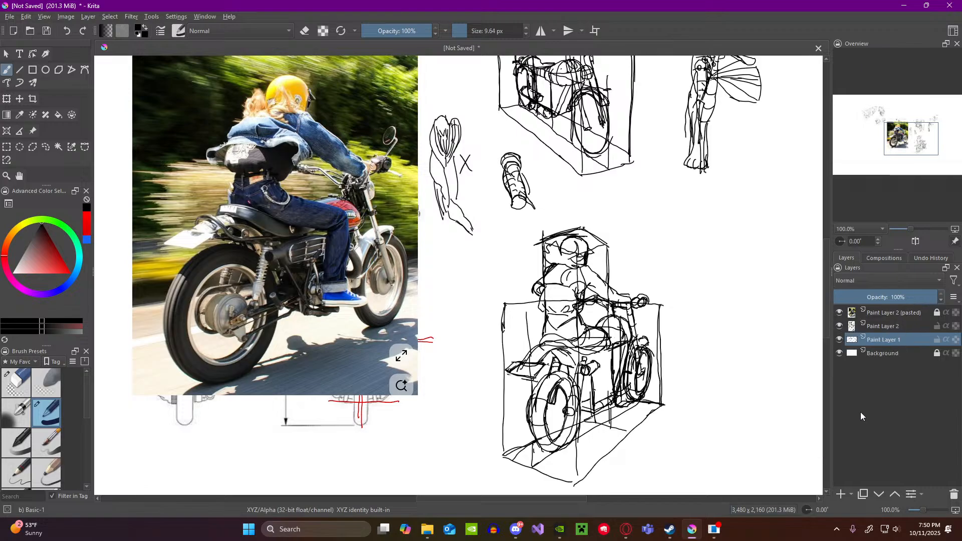
# Step: Erase the motorcycle lines overlapping the rider's thigh on Paint Layer 1 and merge Paint Layer 2 down into it
pyautogui.click(20, 379)
pyautogui.moveTo(590, 333)
pyautogui.mouseDown()
pyautogui.moveTo(611, 337)
pyautogui.moveTo(625, 353)
pyautogui.moveTo(618, 376)
pyautogui.moveTo(624, 362)
pyautogui.moveTo(629, 396)
pyautogui.moveTo(607, 335)
pyautogui.moveTo(598, 332)
pyautogui.moveTo(621, 342)
pyautogui.mouseUp()
pyautogui.click(877, 327)
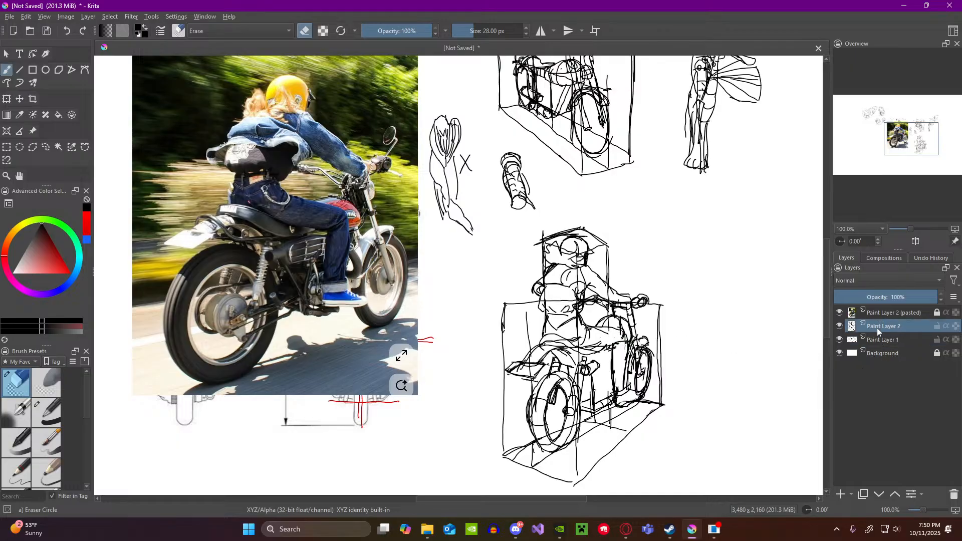
pyautogui.hotkey('ctrl', 'e')
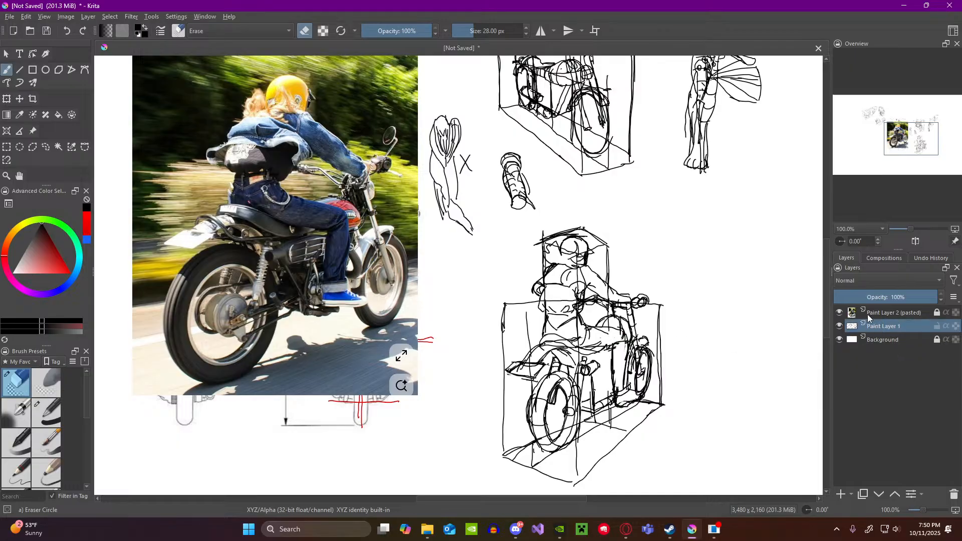
pyautogui.scroll(-1, 653, 315)
pyautogui.scroll(1, 654, 314)
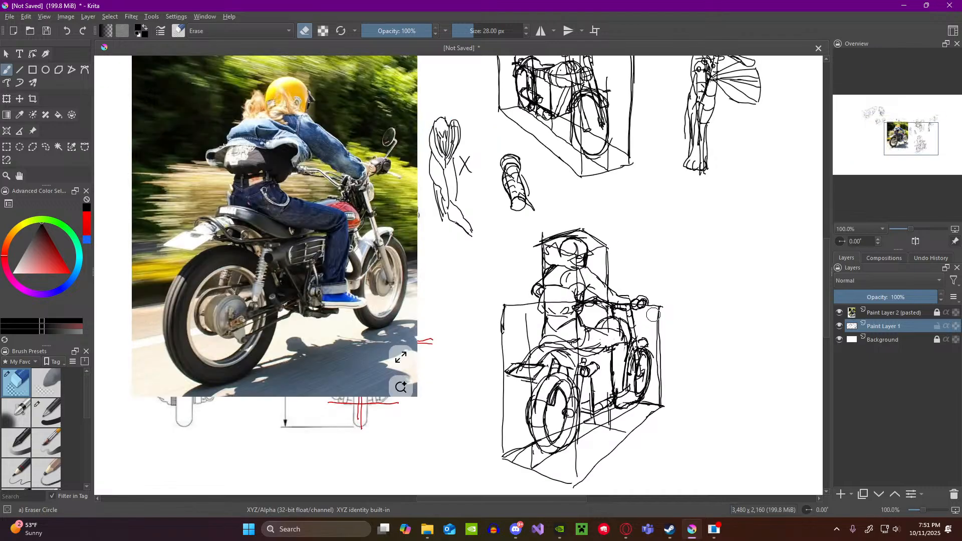
pyautogui.scroll(-1, 653, 314)
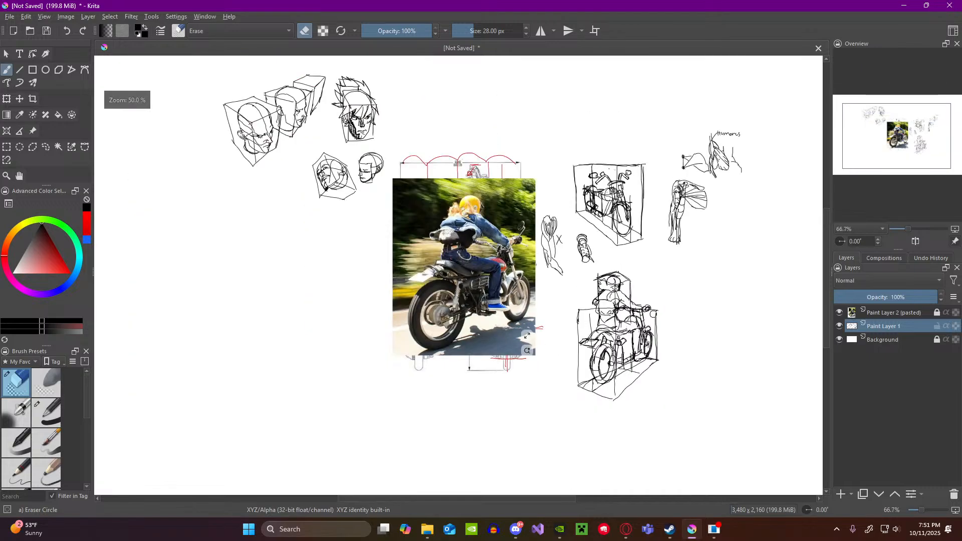
pyautogui.scroll(1, 654, 314)
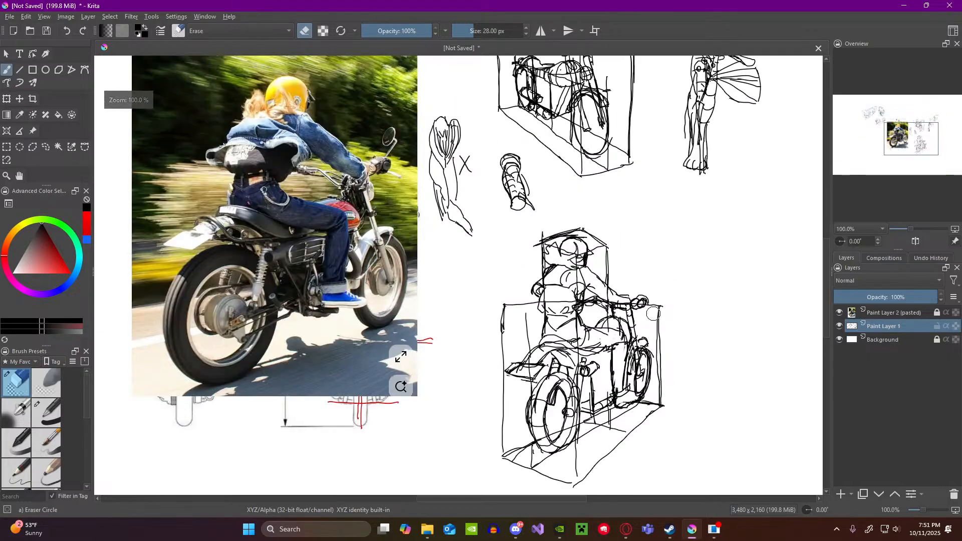